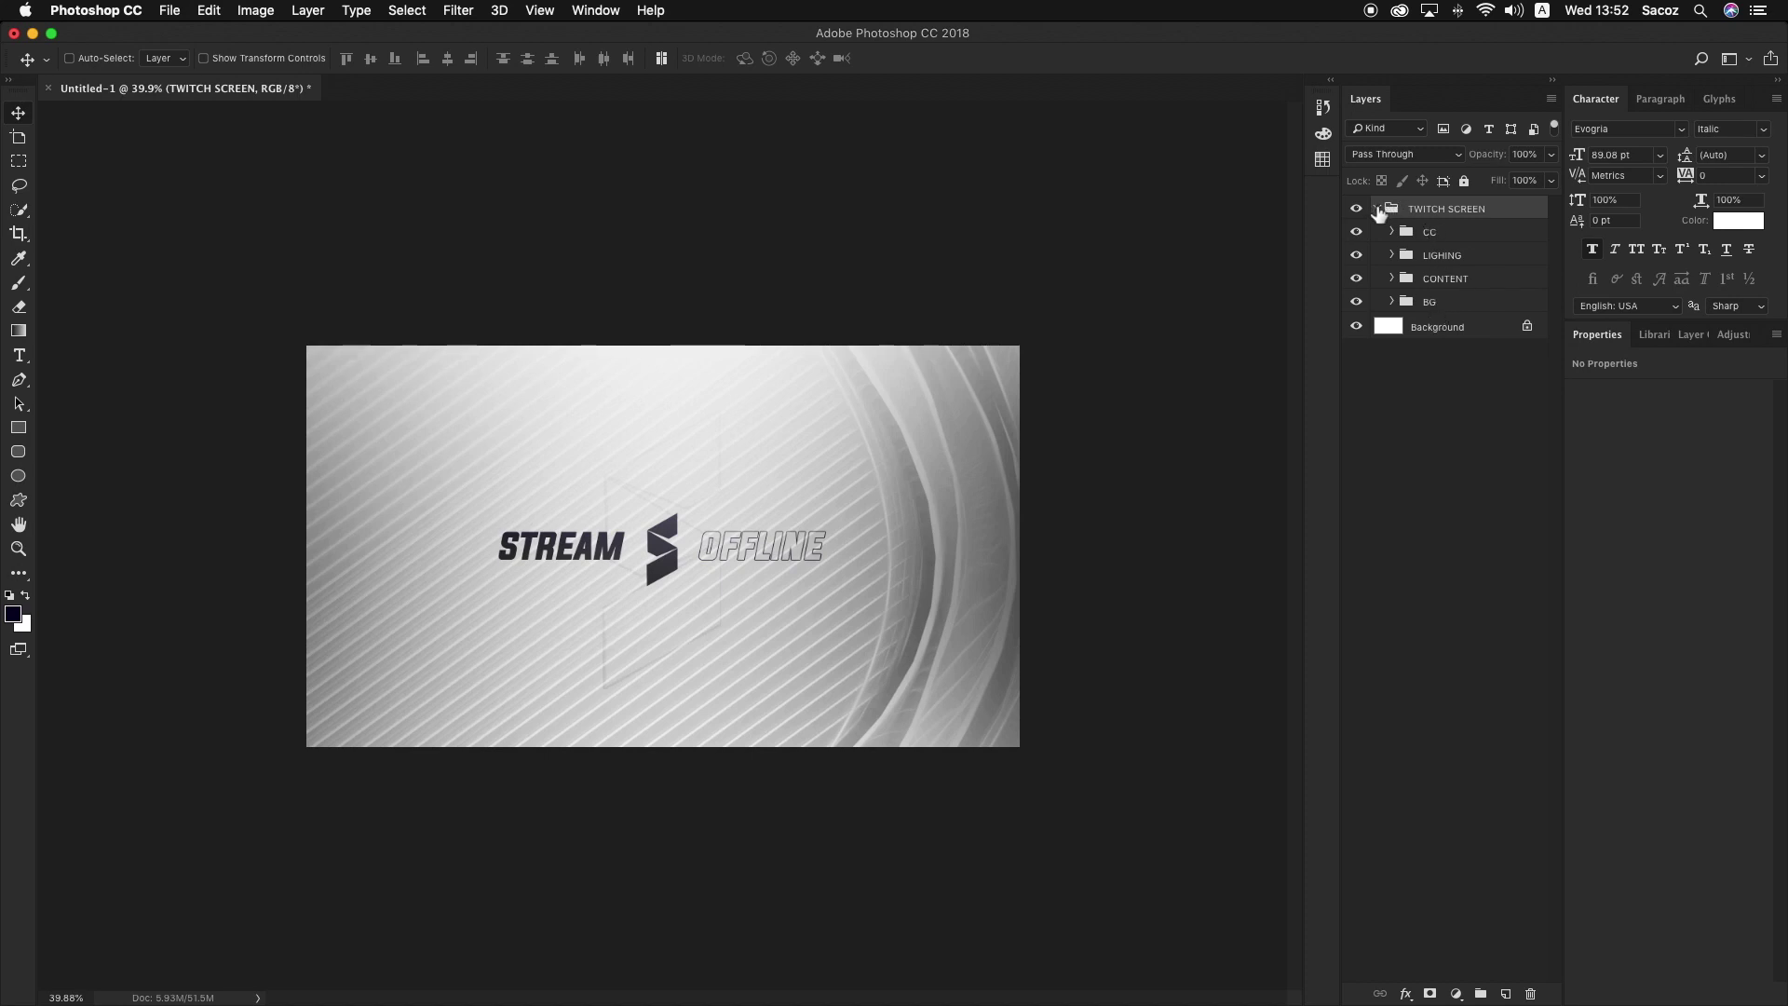
Step: Unlock the Background layer, paste a copy of the BG group above it, and hide the TWITCH SCREEN group
click(1480, 309)
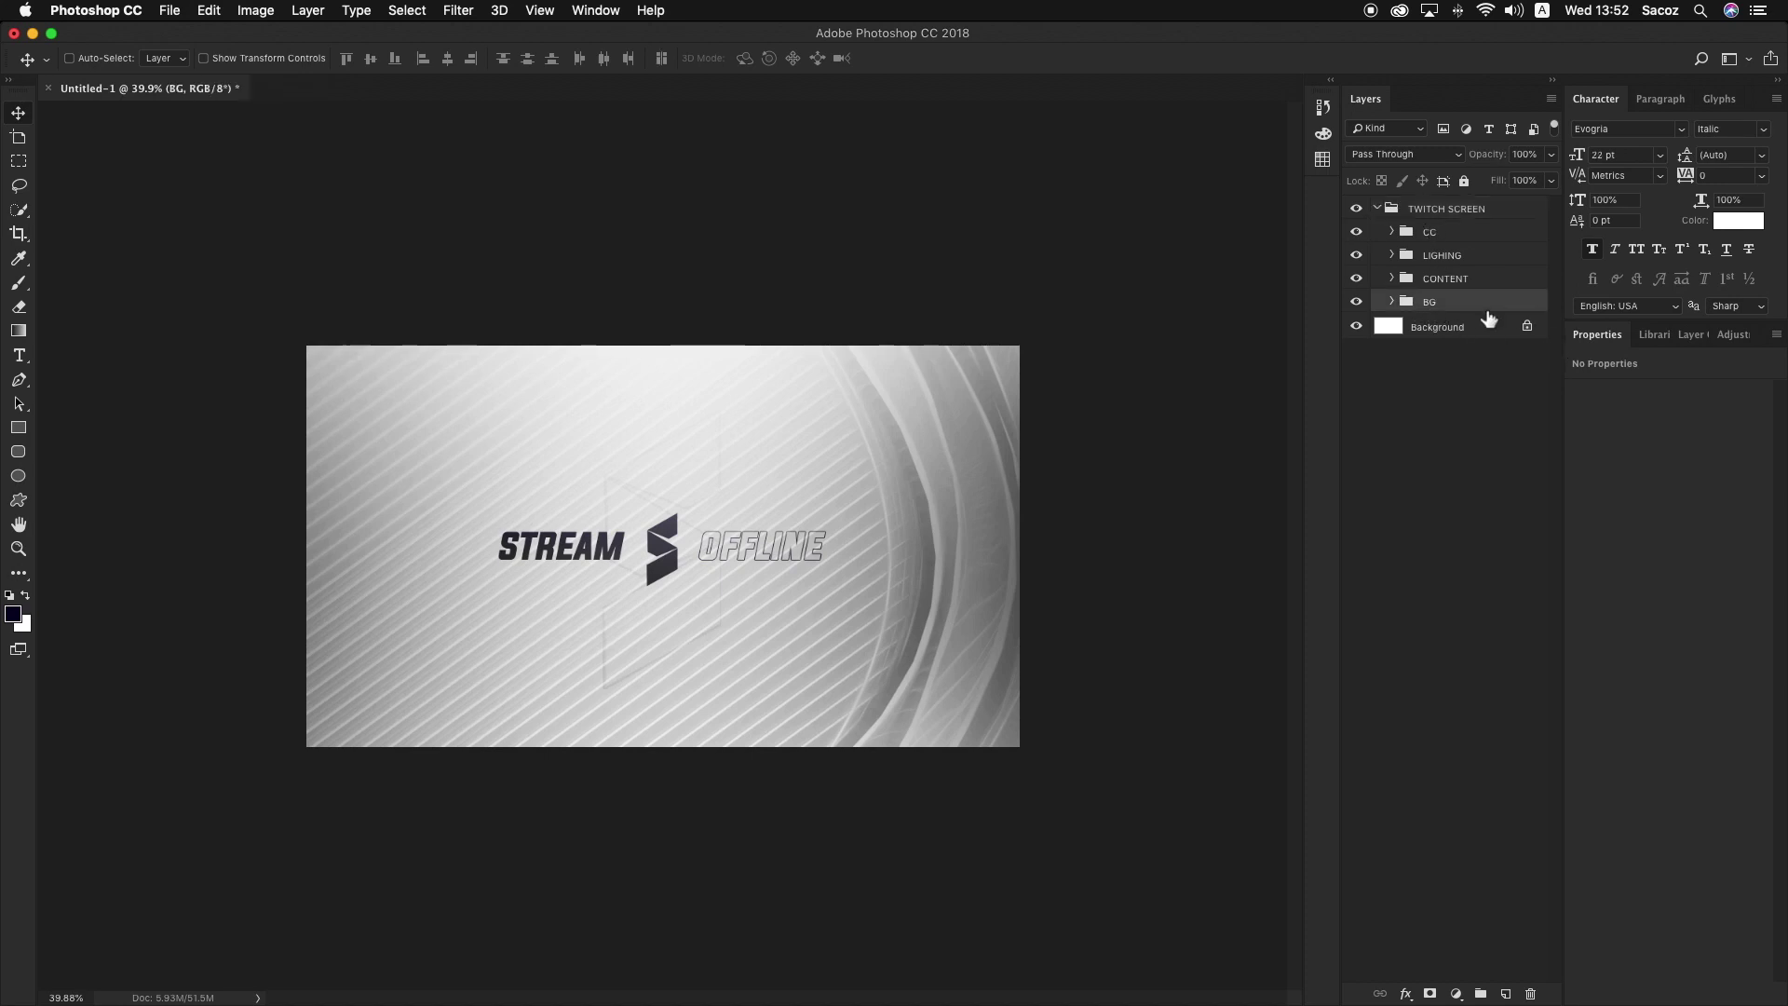
click(1377, 208)
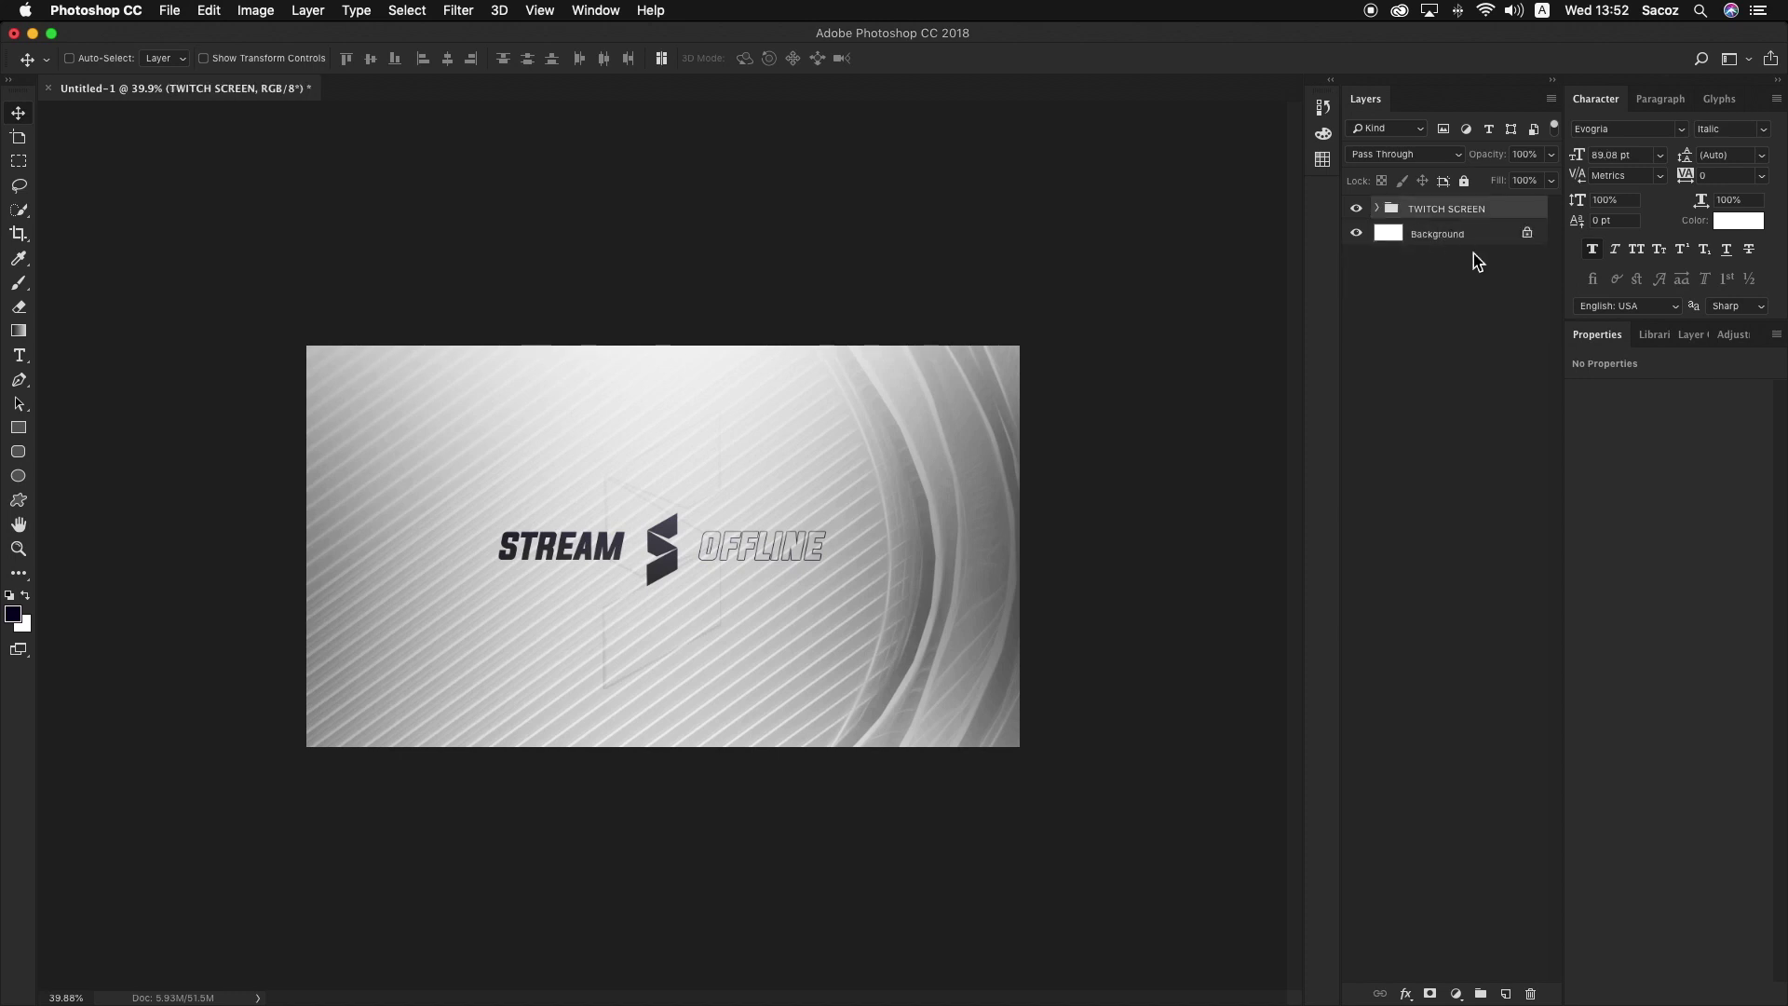
click(1527, 234)
key(super+v)
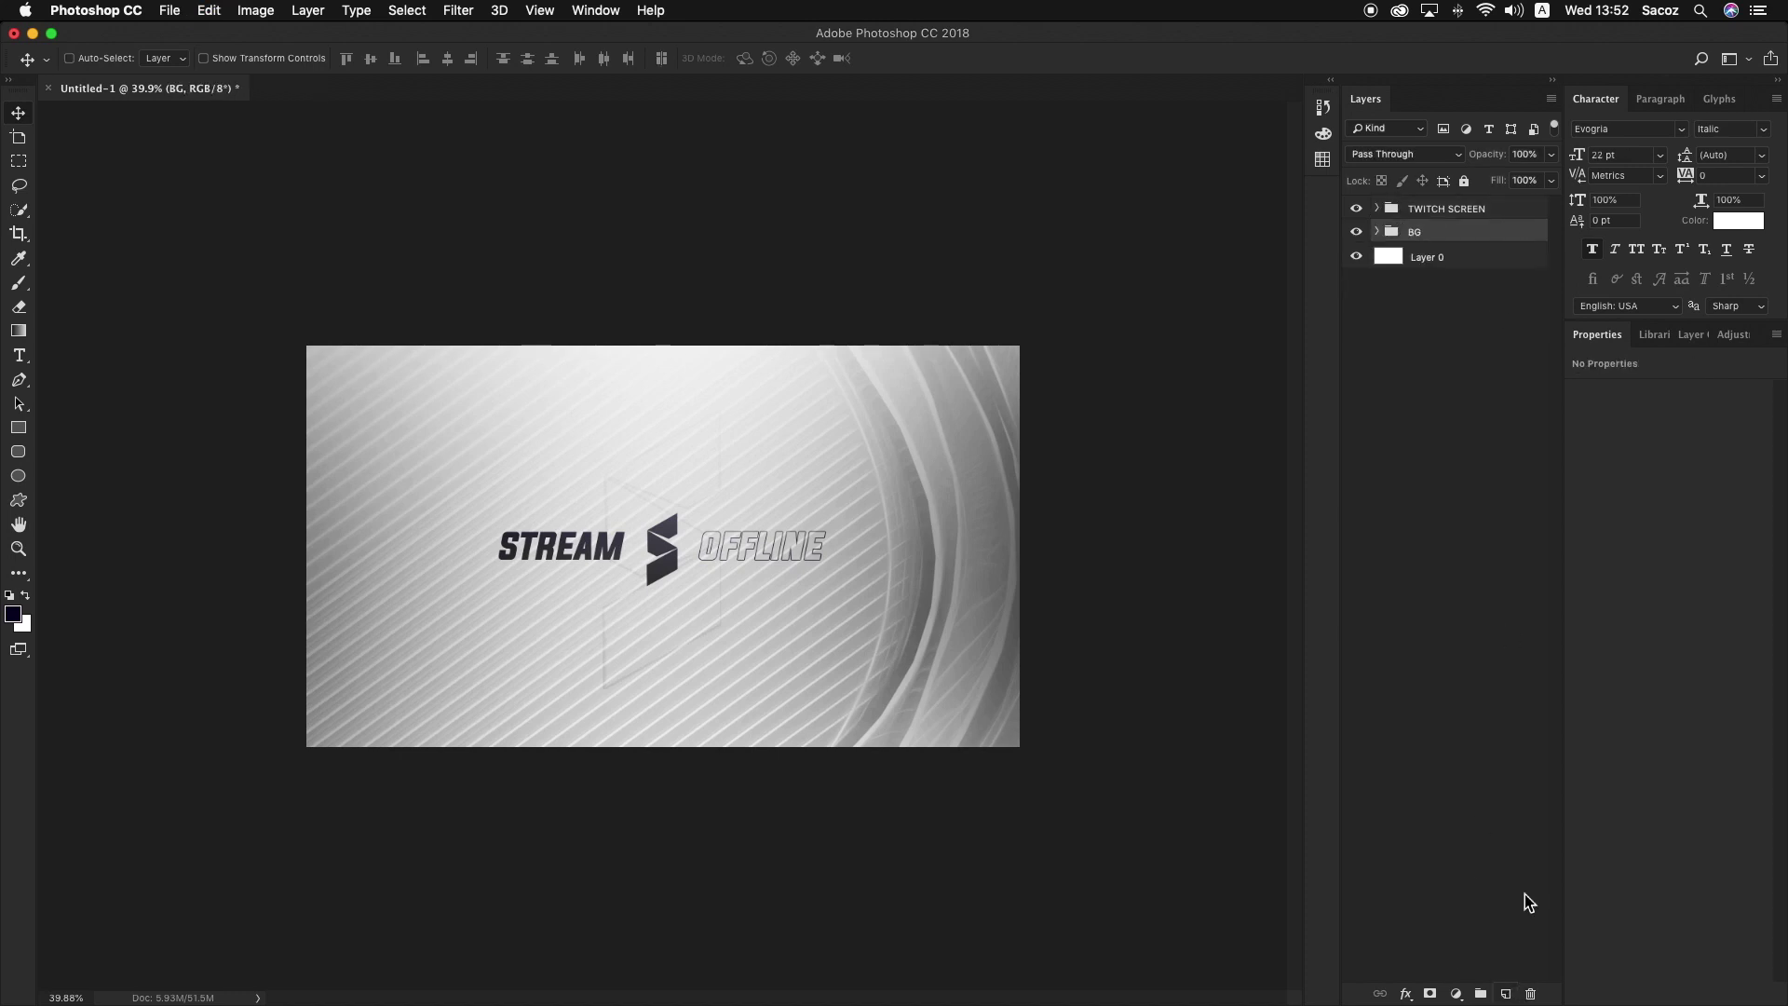
click(1357, 210)
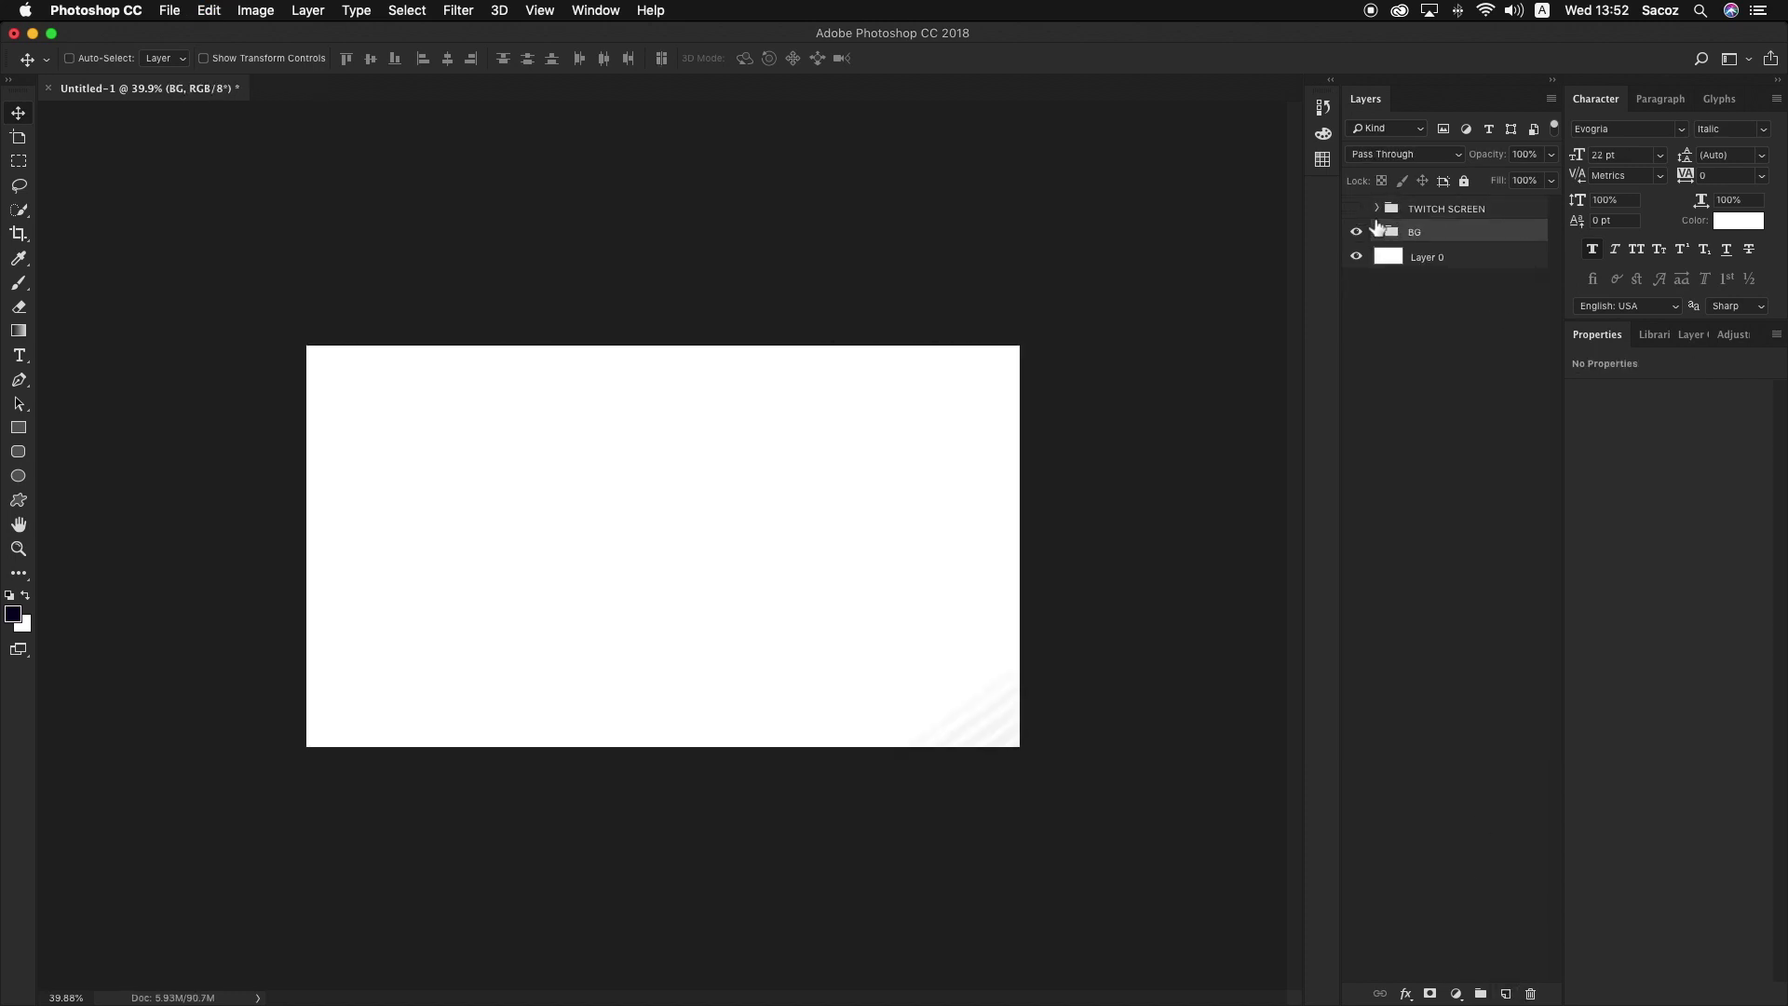
Step: Scale down Layer 3 in the BG group to about 89 × 50 cm, aligned with the canvas's left edge
click(1376, 232)
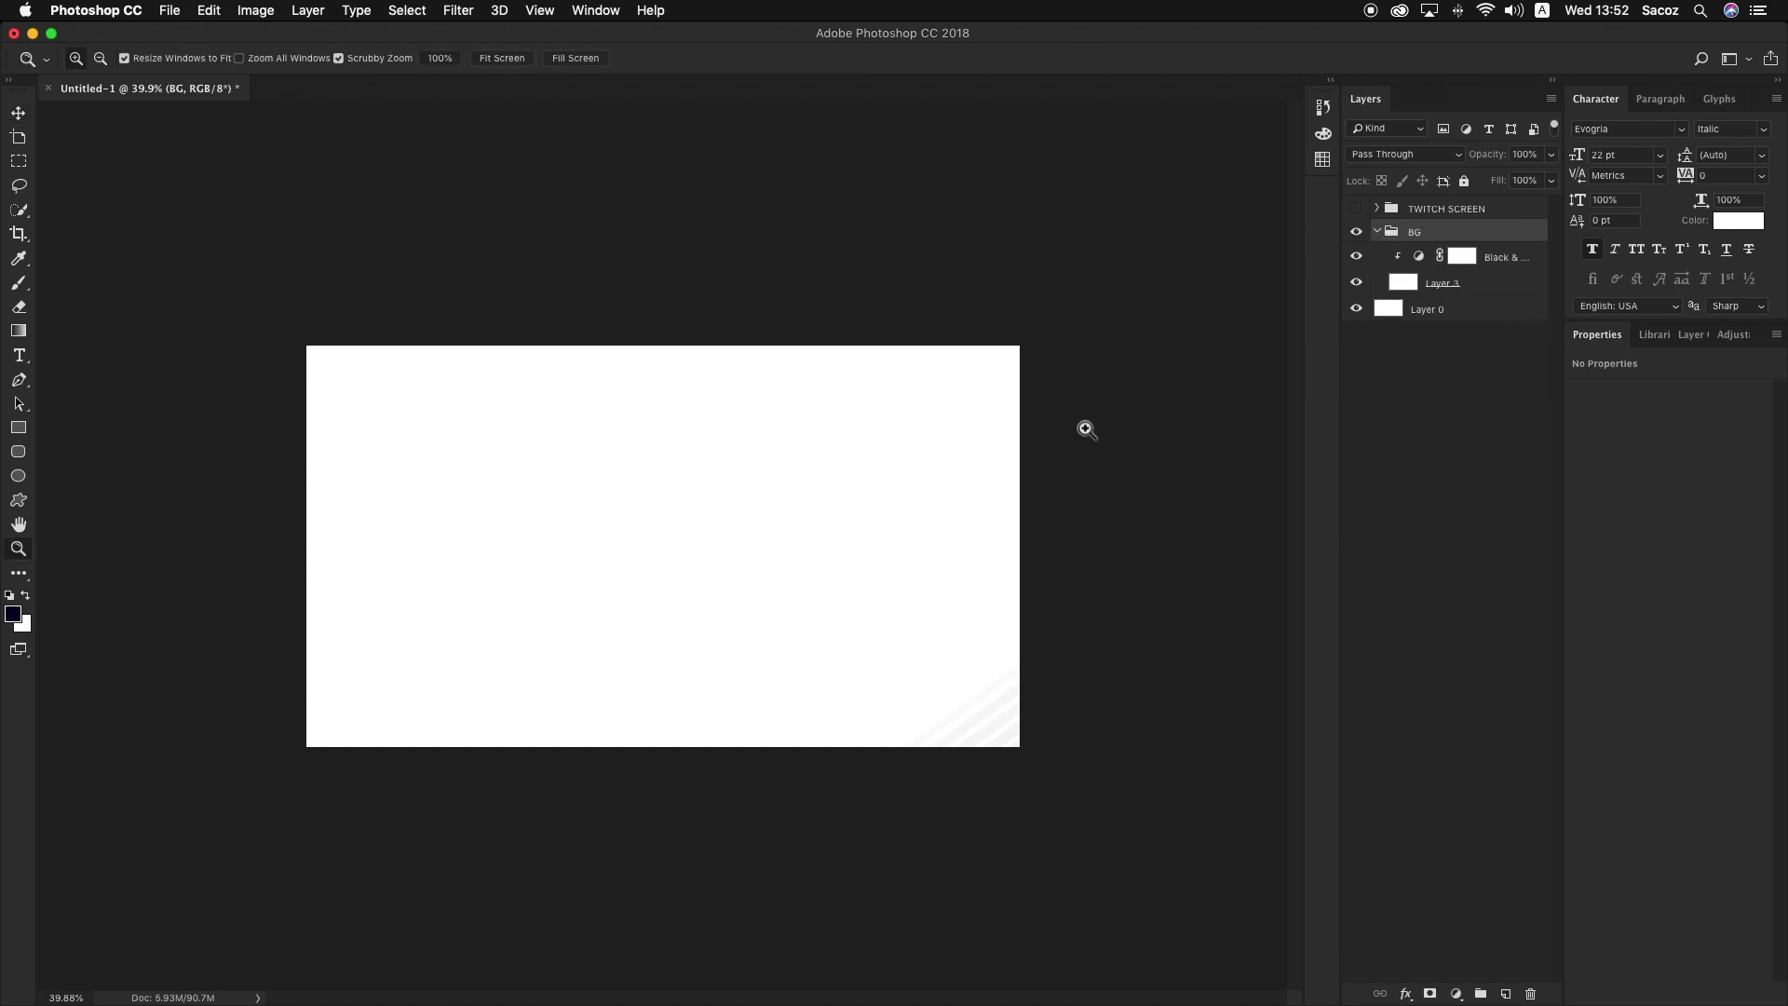
scroll(1086, 427, down, 5)
click(1504, 290)
key(super+t)
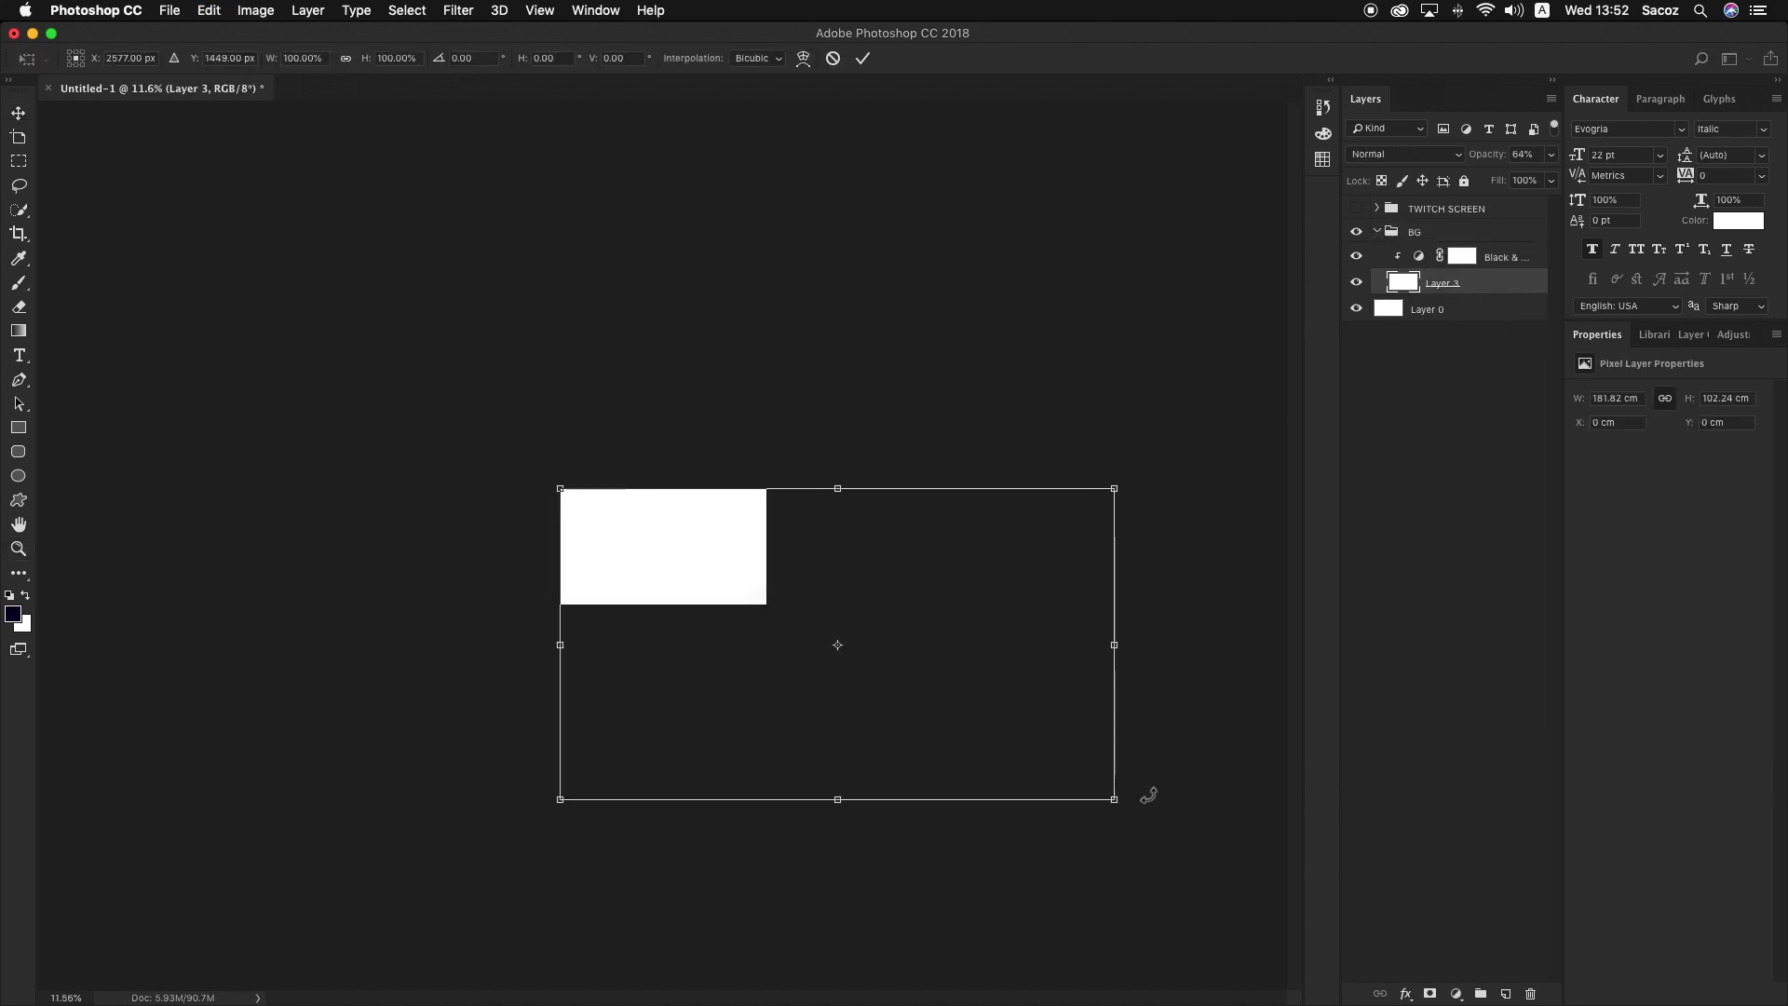
drag(1114, 797, 848, 633)
mouse_move(761, 593)
mouse_down()
mouse_move(738, 585)
mouse_move(758, 585)
mouse_up()
key(Return)
key(z)
drag(656, 554, 706, 604)
Step: Enlarge Layer 3 to about 181.6 × 102.1 cm and reposition it so the diagonal stripes and right-hand curves fill the canvas
key(super+t)
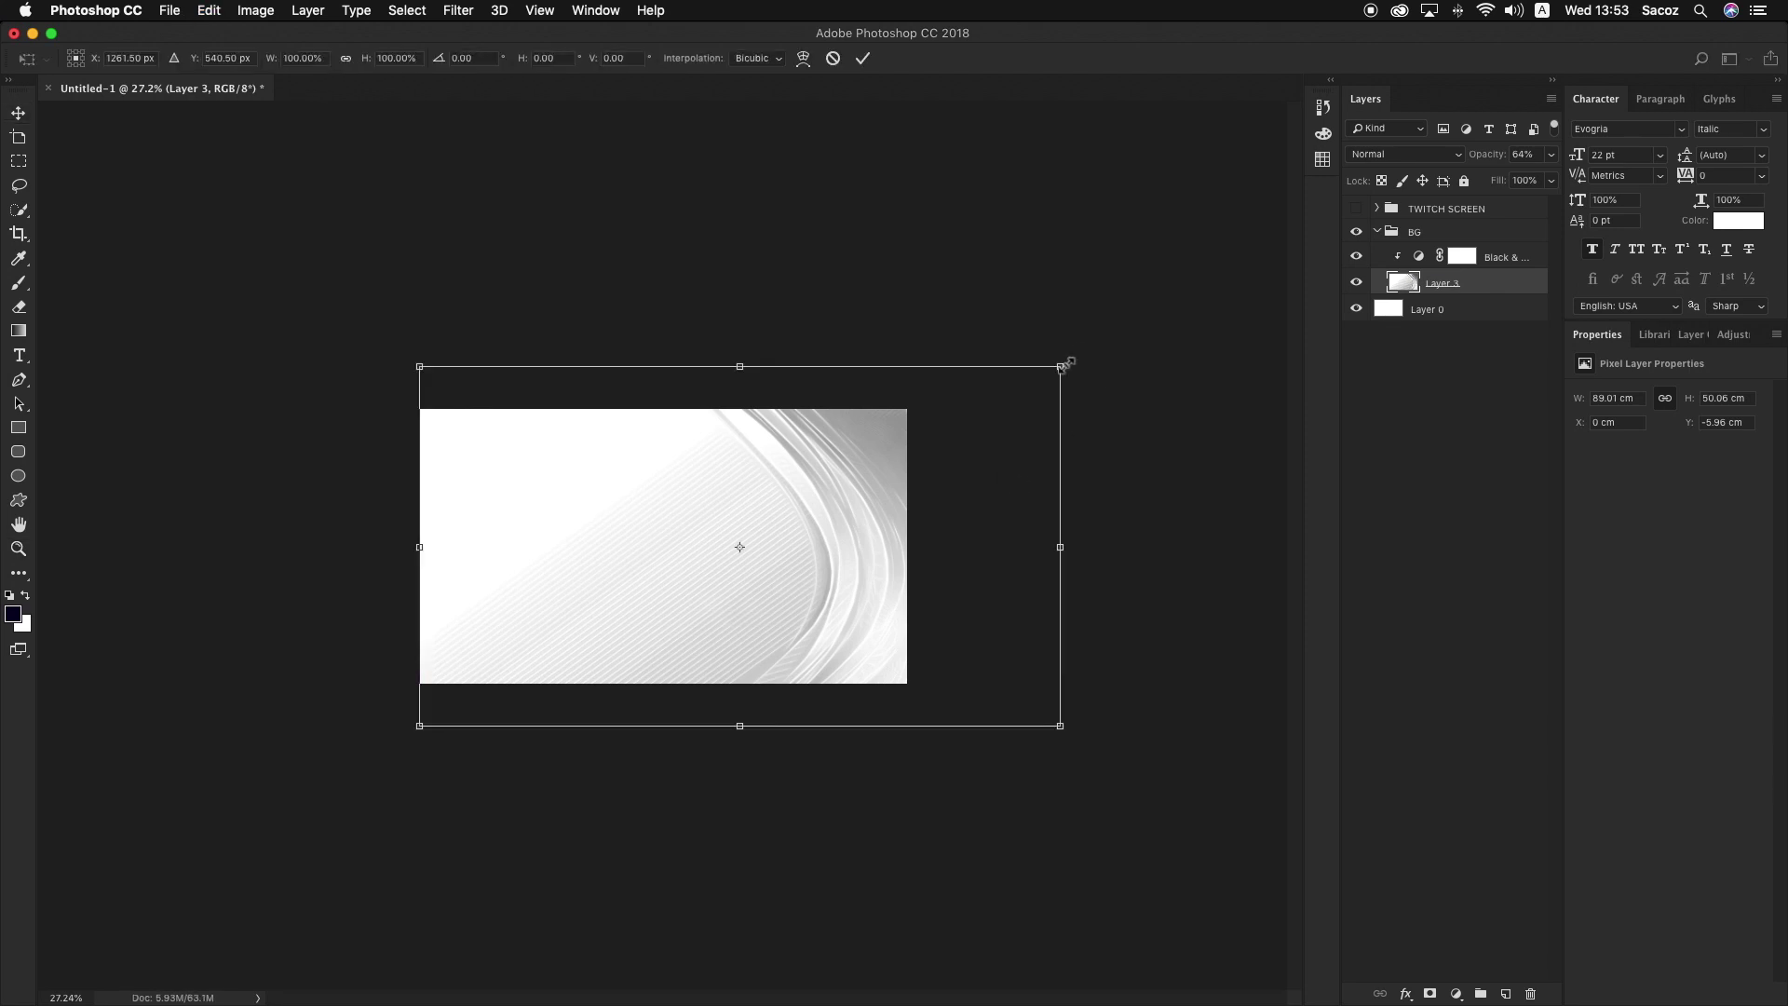
drag(1063, 364, 1236, 267)
drag(1025, 407, 919, 375)
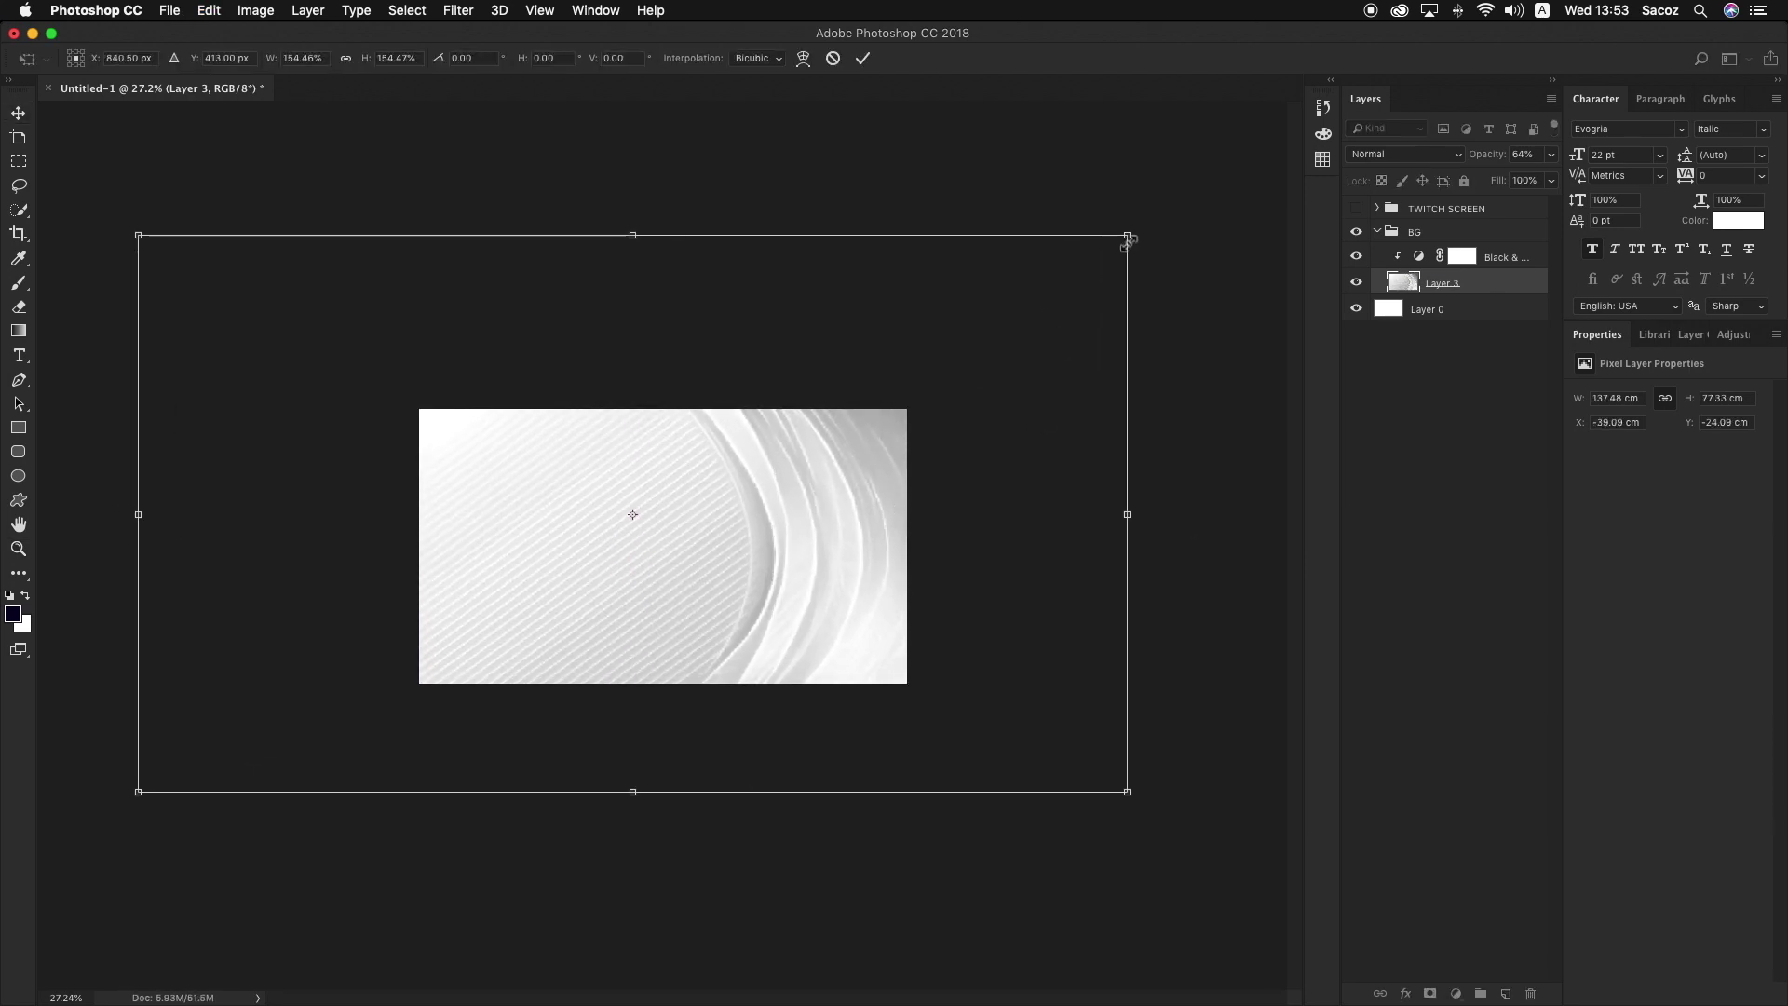
drag(1127, 235, 1239, 177)
drag(870, 358, 928, 377)
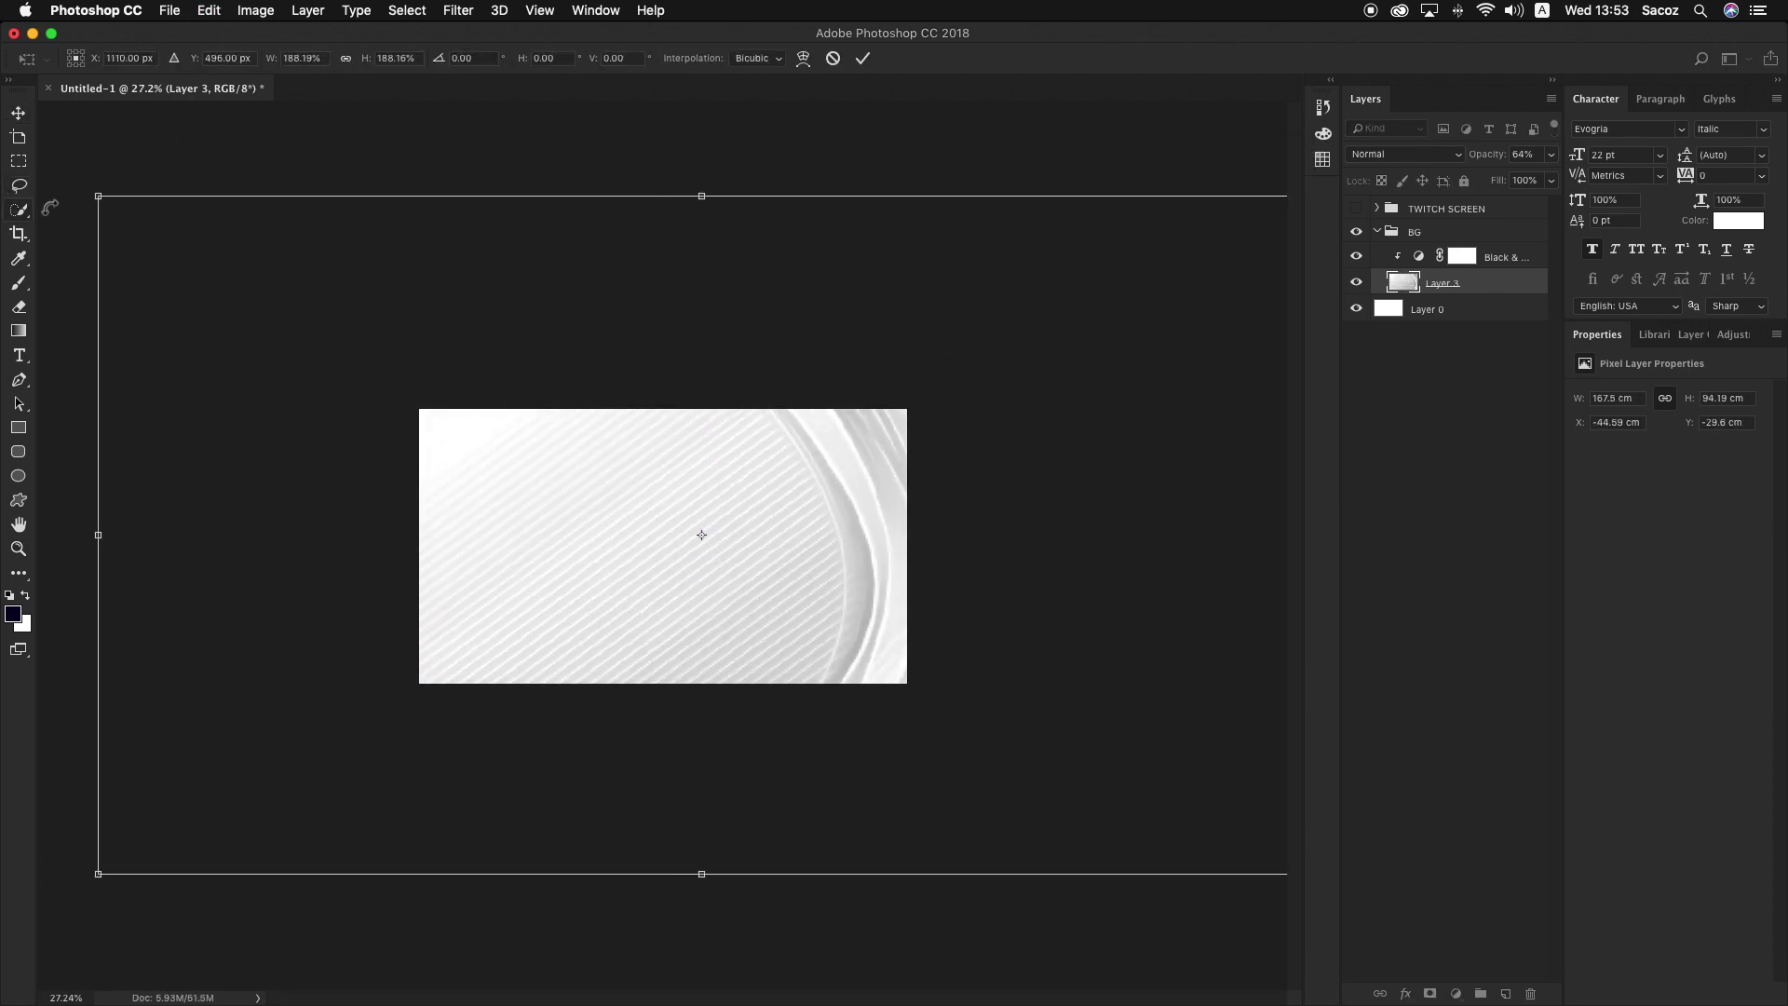
drag(98, 197, 4, 139)
mouse_move(352, 358)
mouse_down()
mouse_move(397, 383)
mouse_move(368, 361)
mouse_up()
key(Return)
key(z)
mouse_move(946, 678)
mouse_down()
mouse_move(897, 642)
mouse_move(950, 682)
mouse_up()
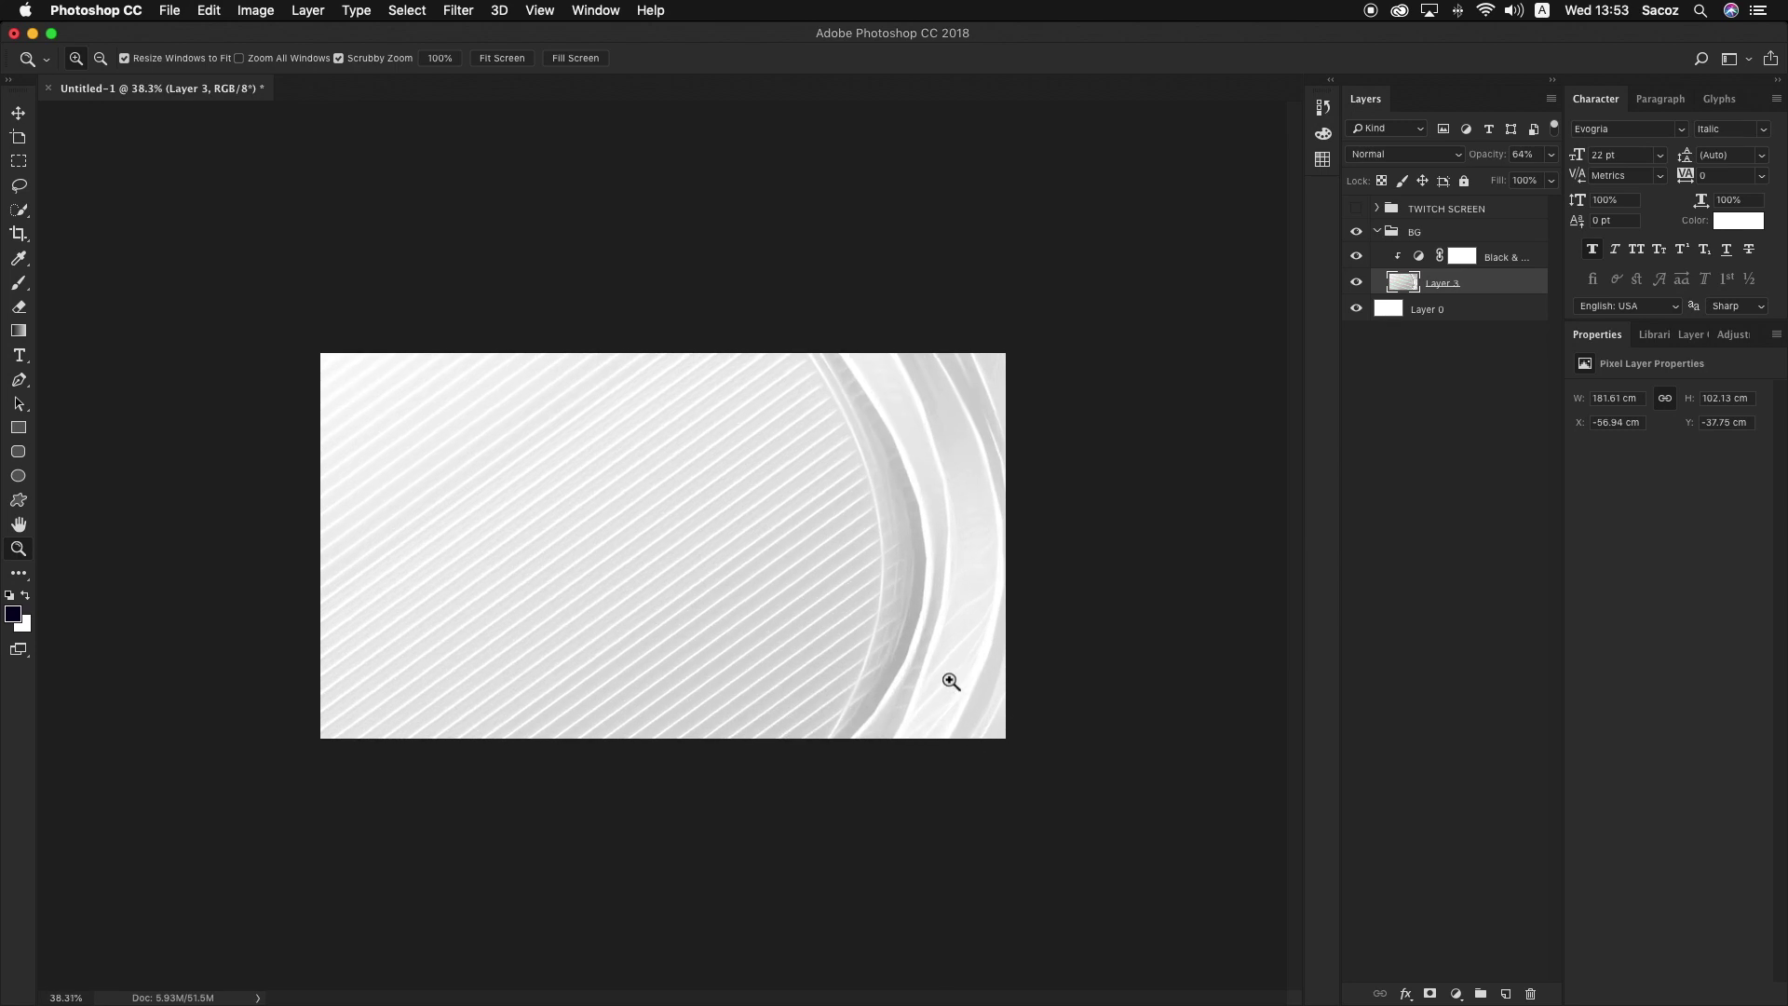
key(v)
Step: Toggle the Black & White adjustment off and on, and try its Cyans at -200 before undoing that change
click(1356, 256)
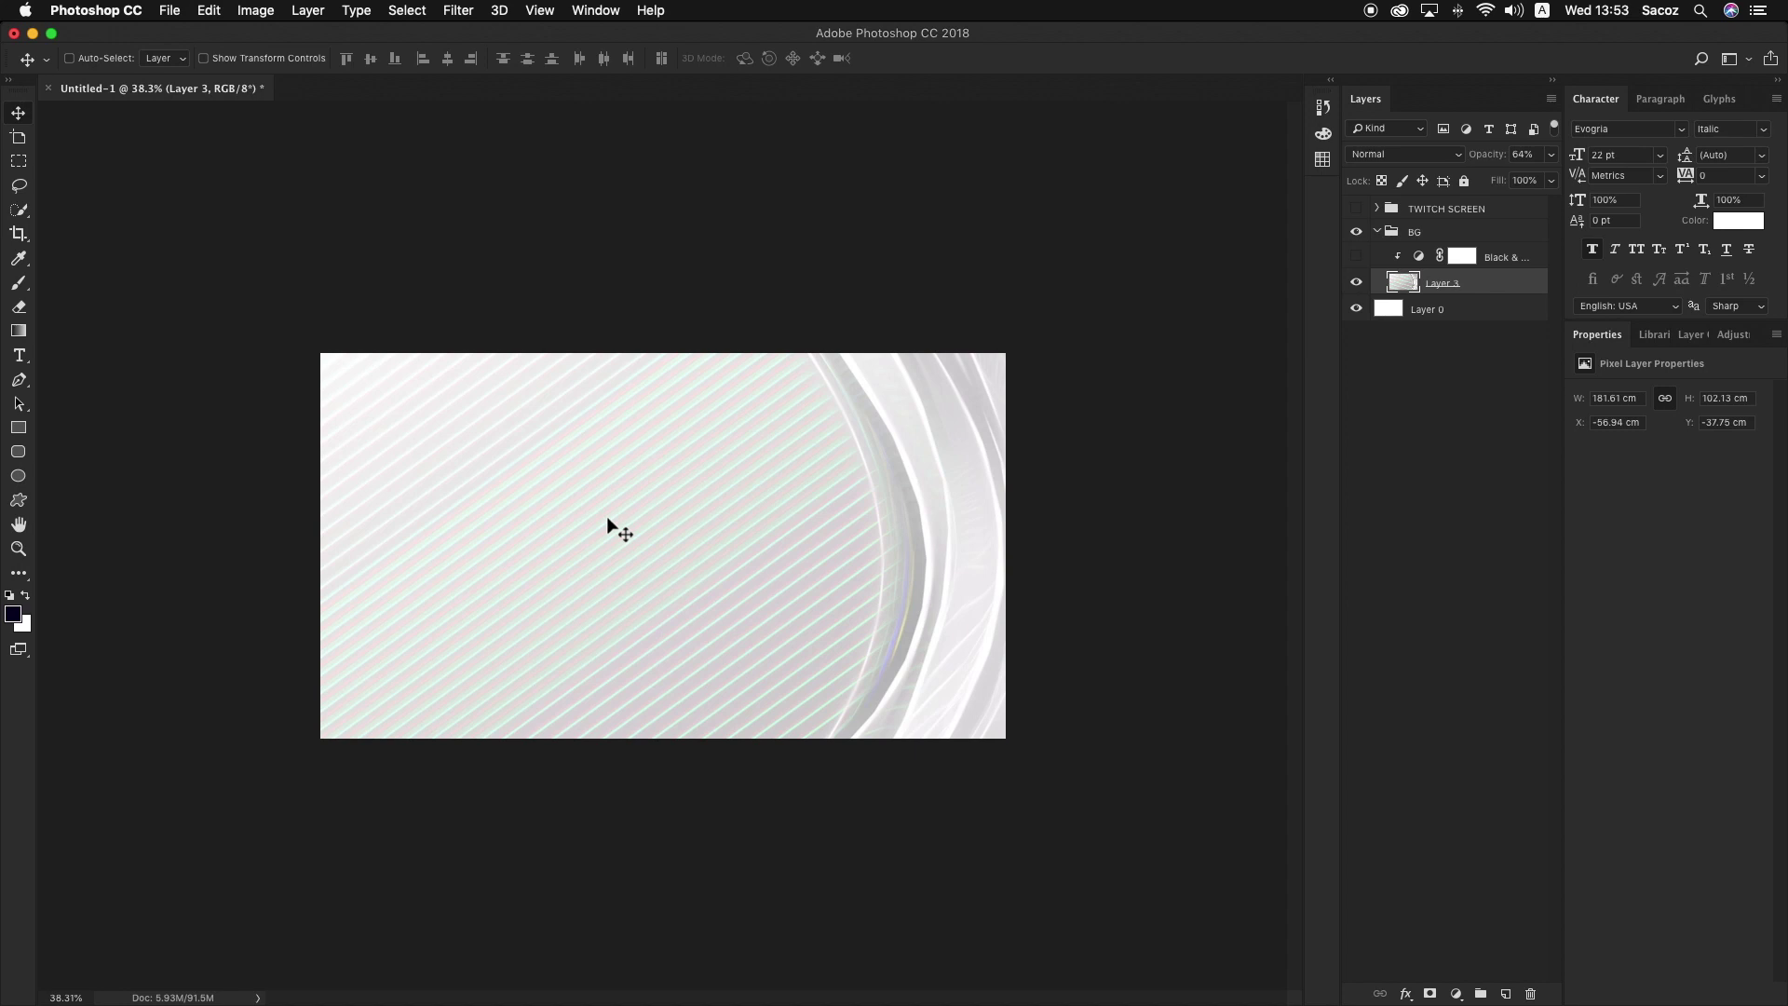
click(1356, 259)
click(1420, 257)
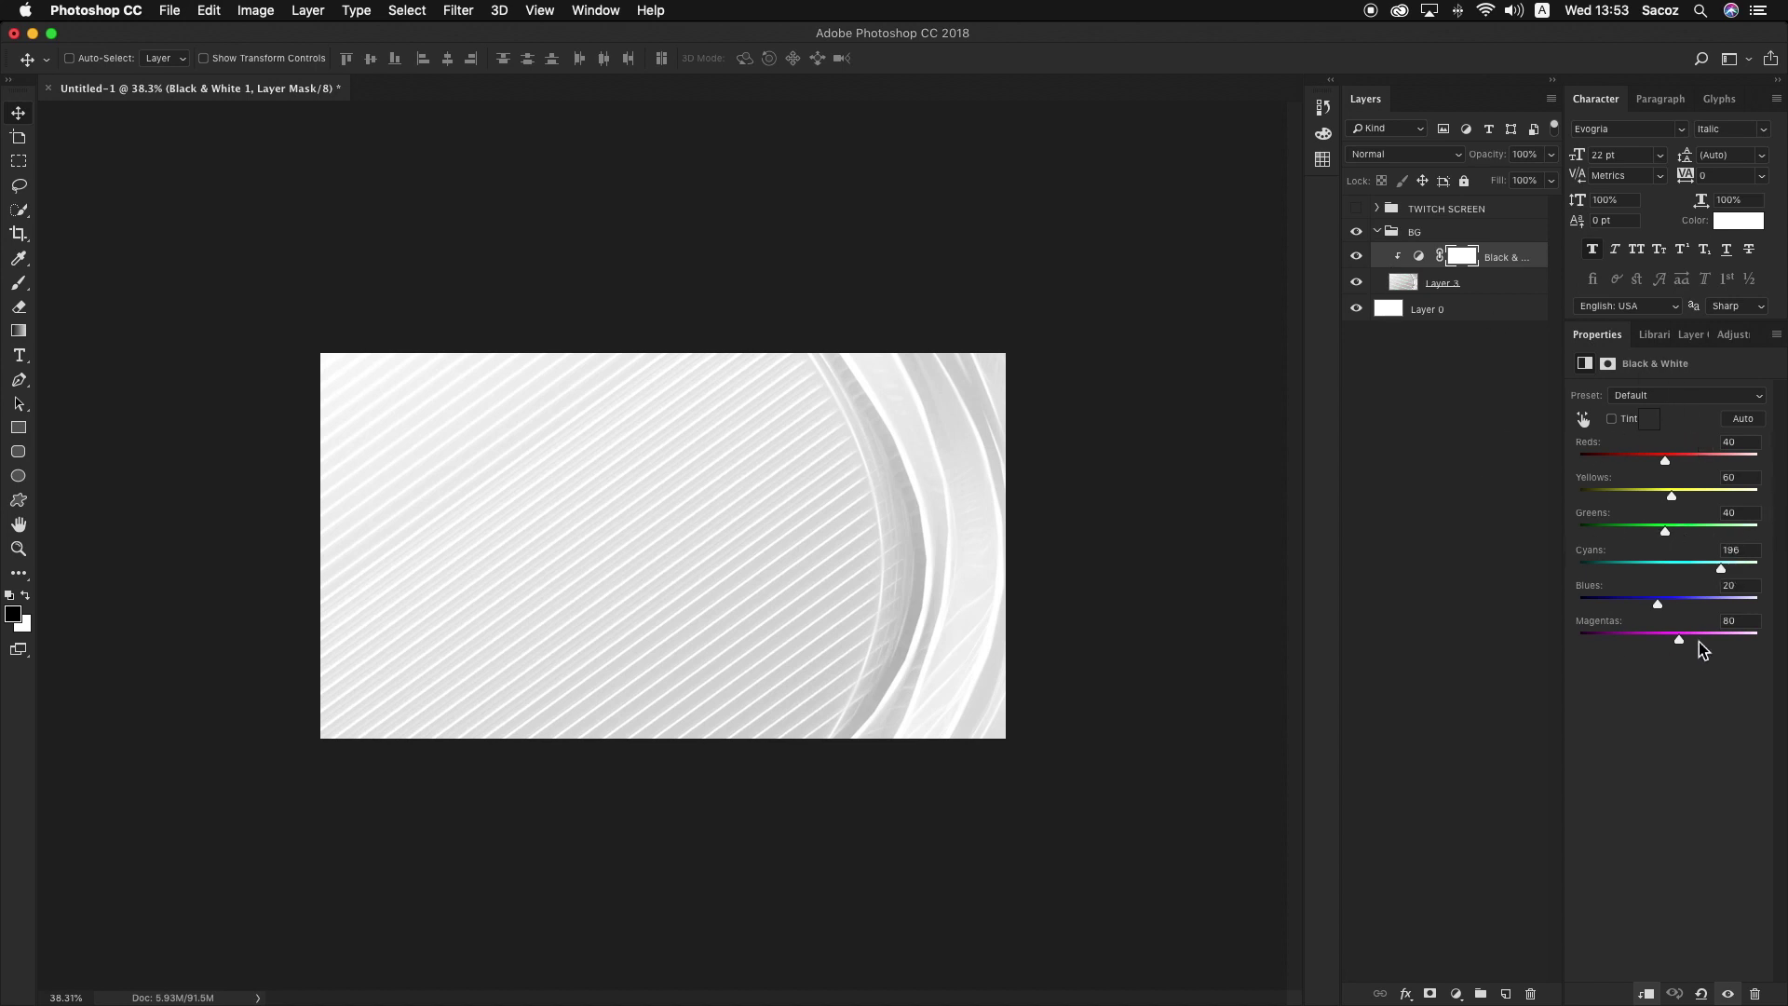
drag(1718, 551, 1457, 579)
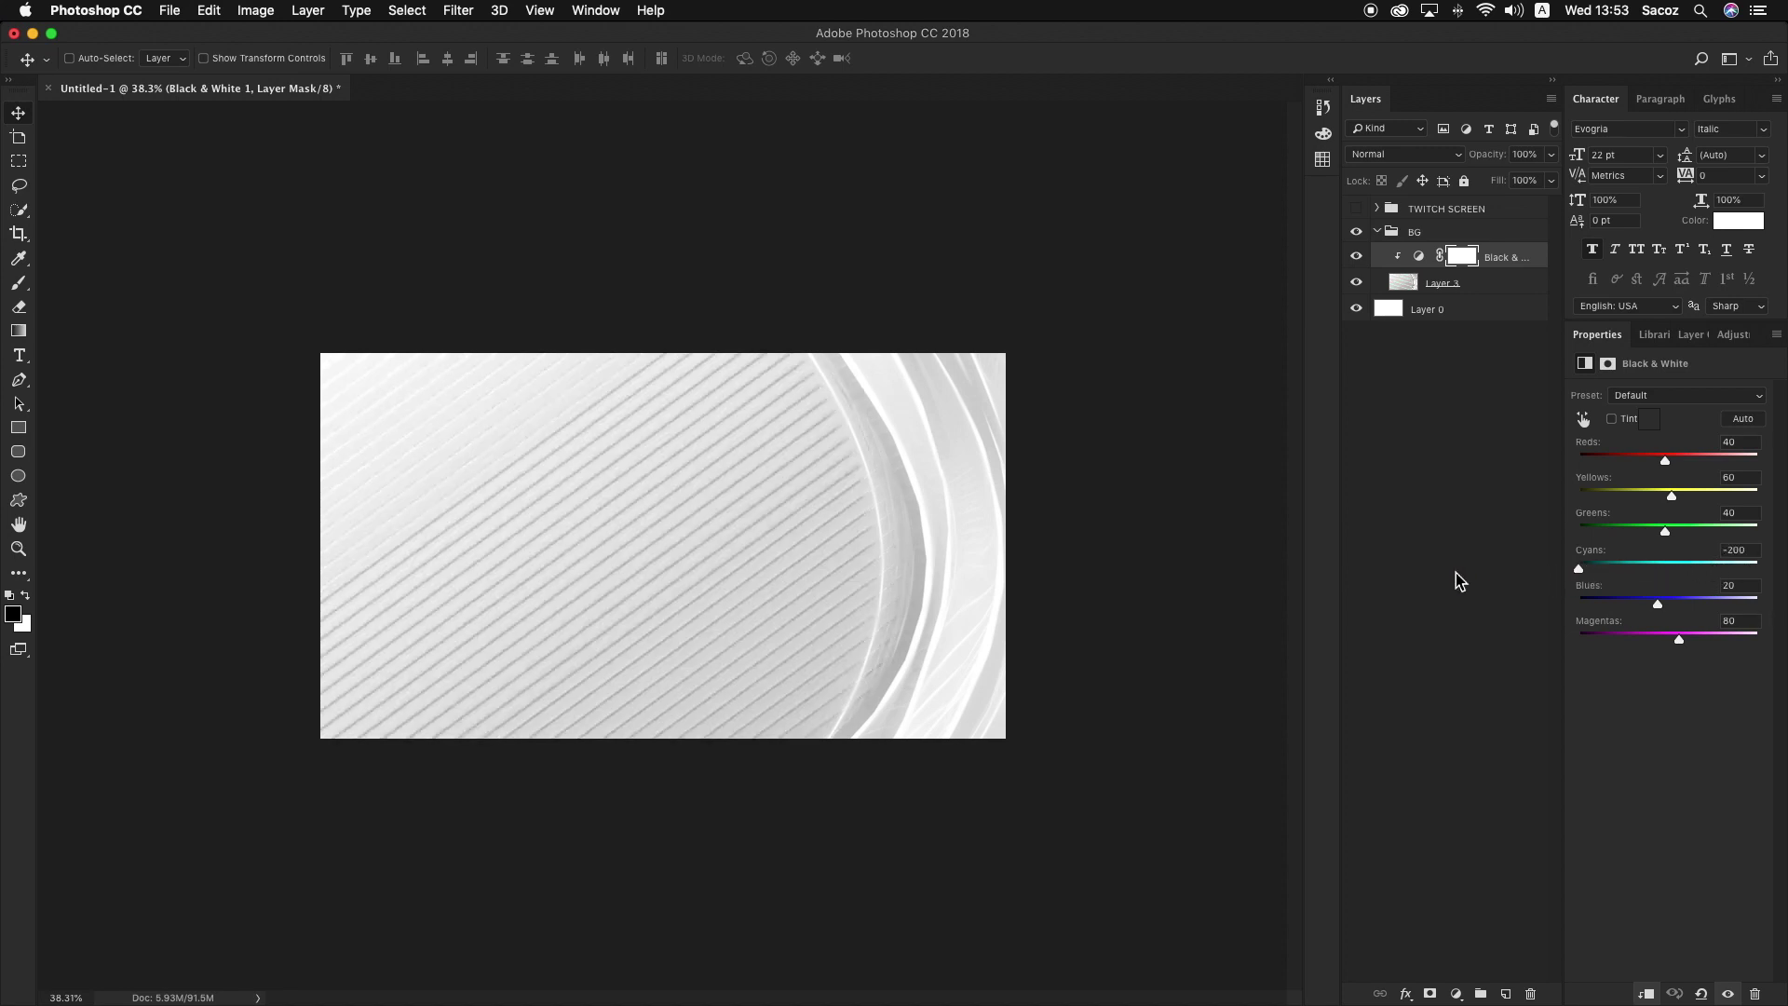
key(super+z)
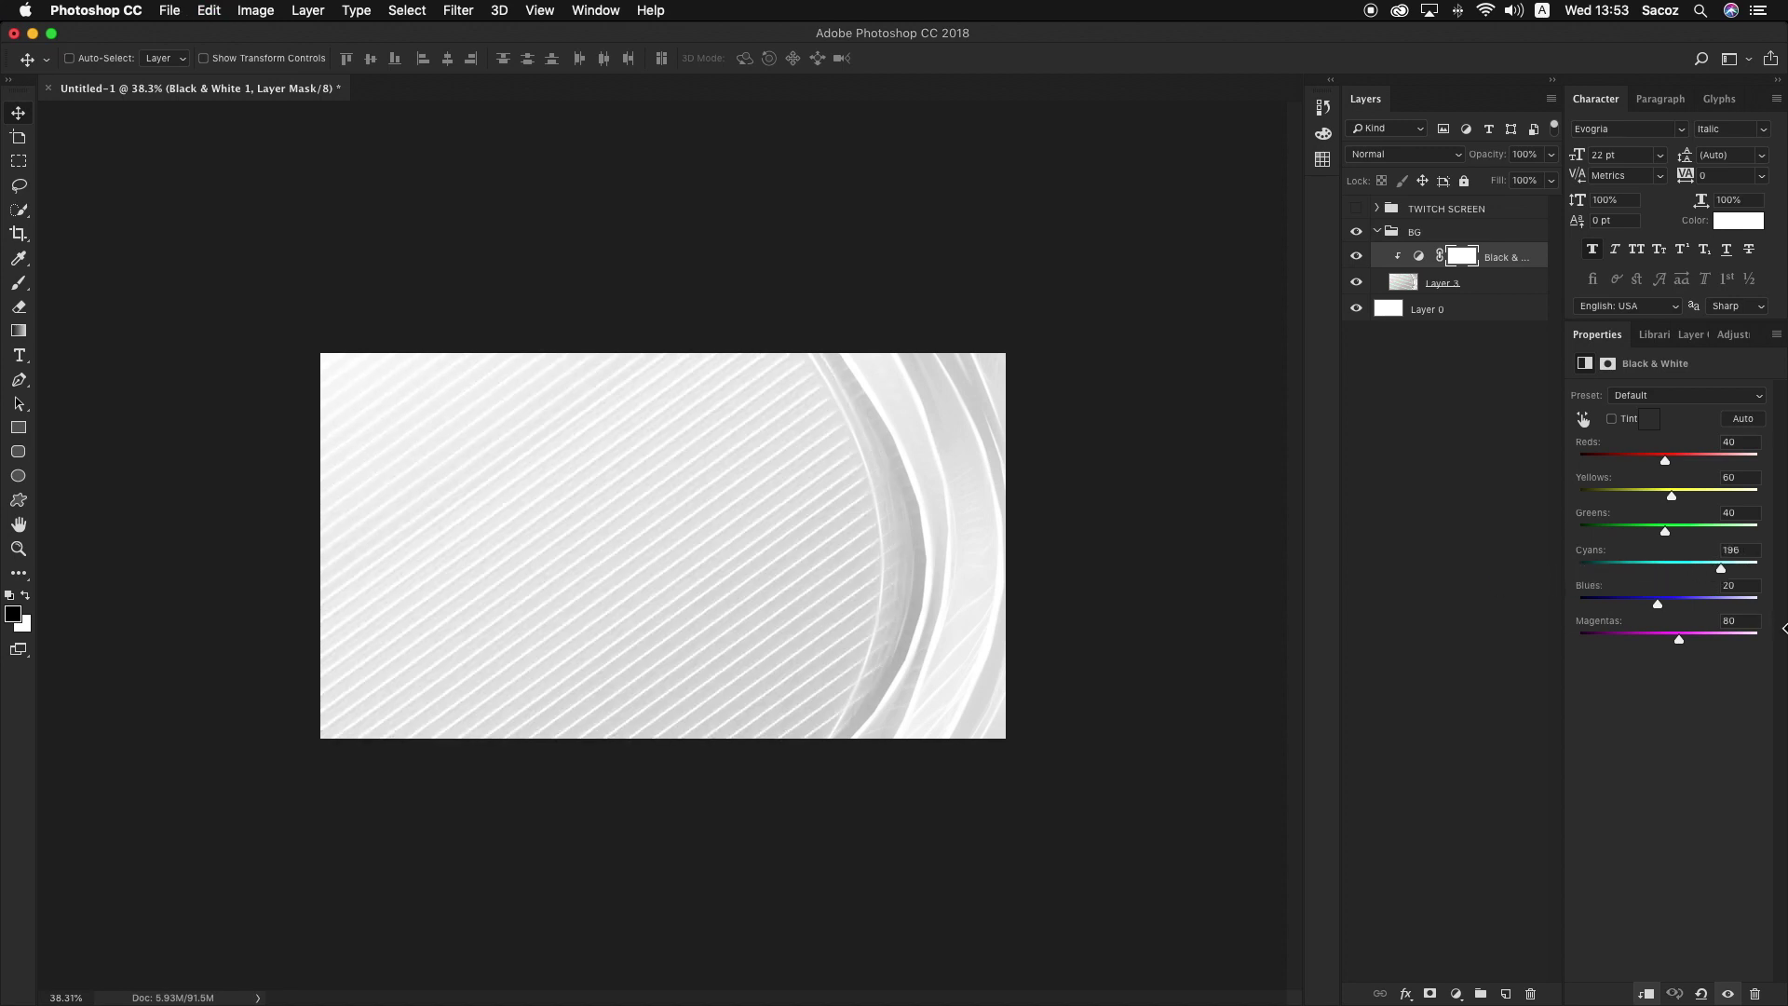
Step: Collapse the BG group and add a new empty layer above it
key(z)
scroll(787, 436, up, 1)
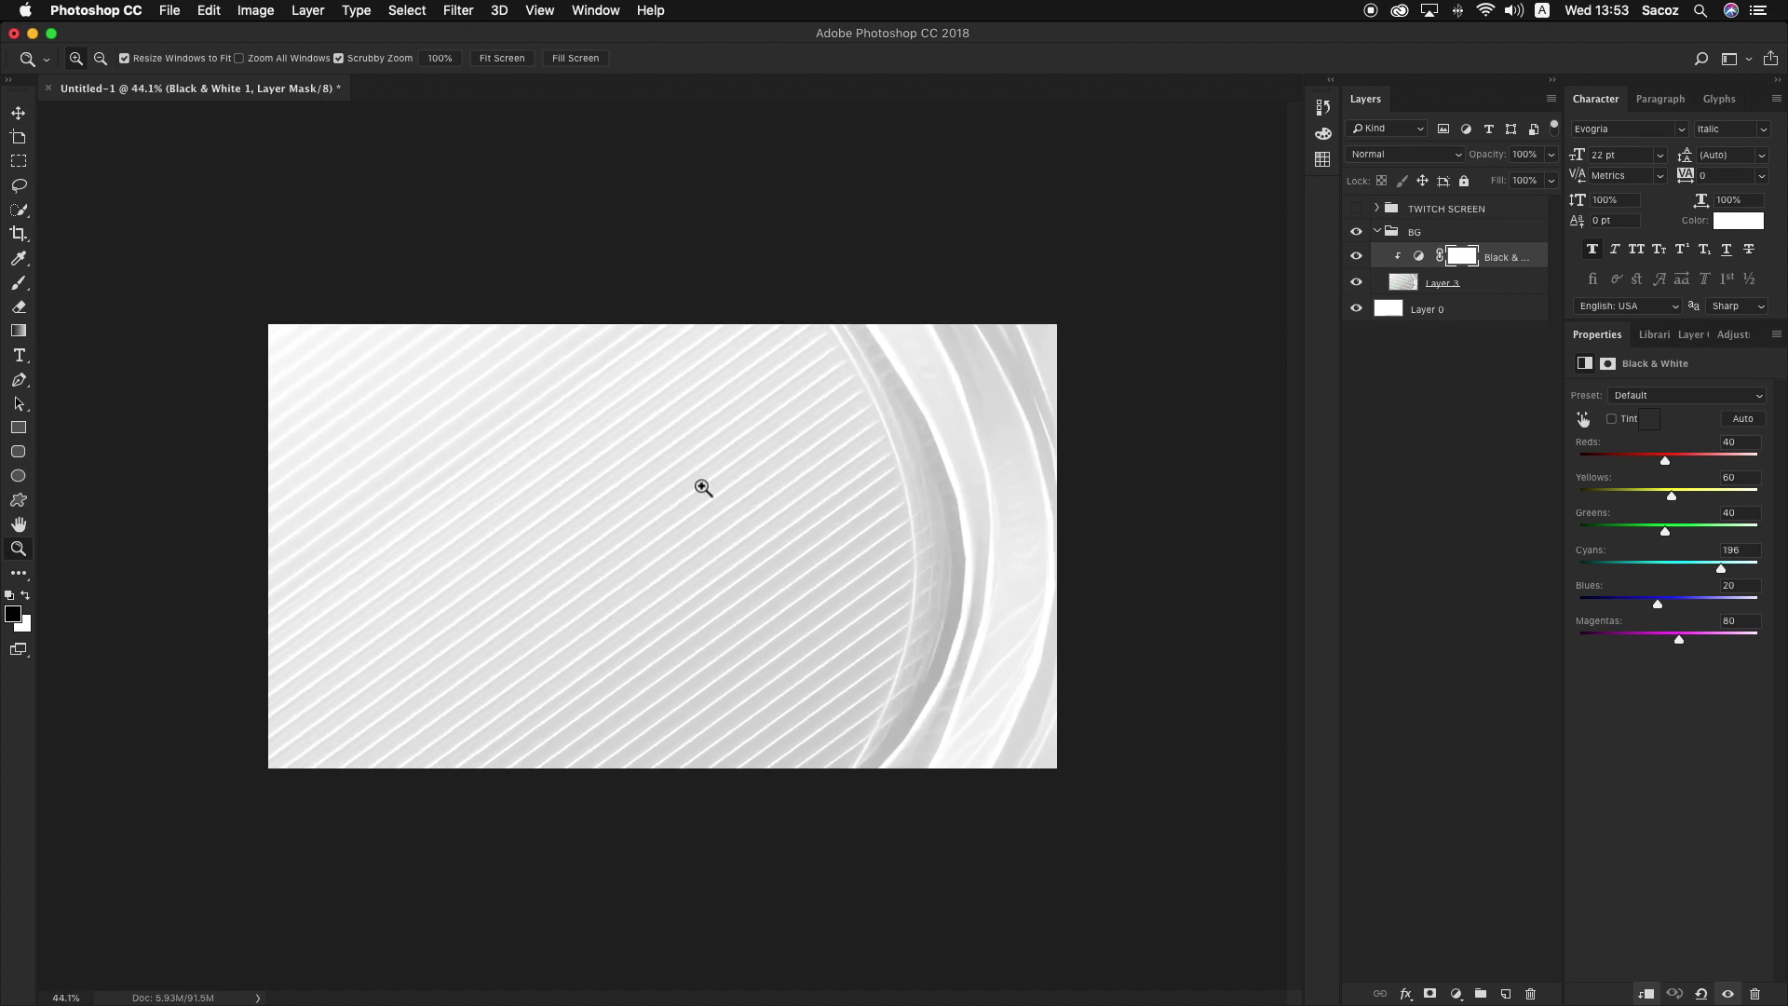
key(v)
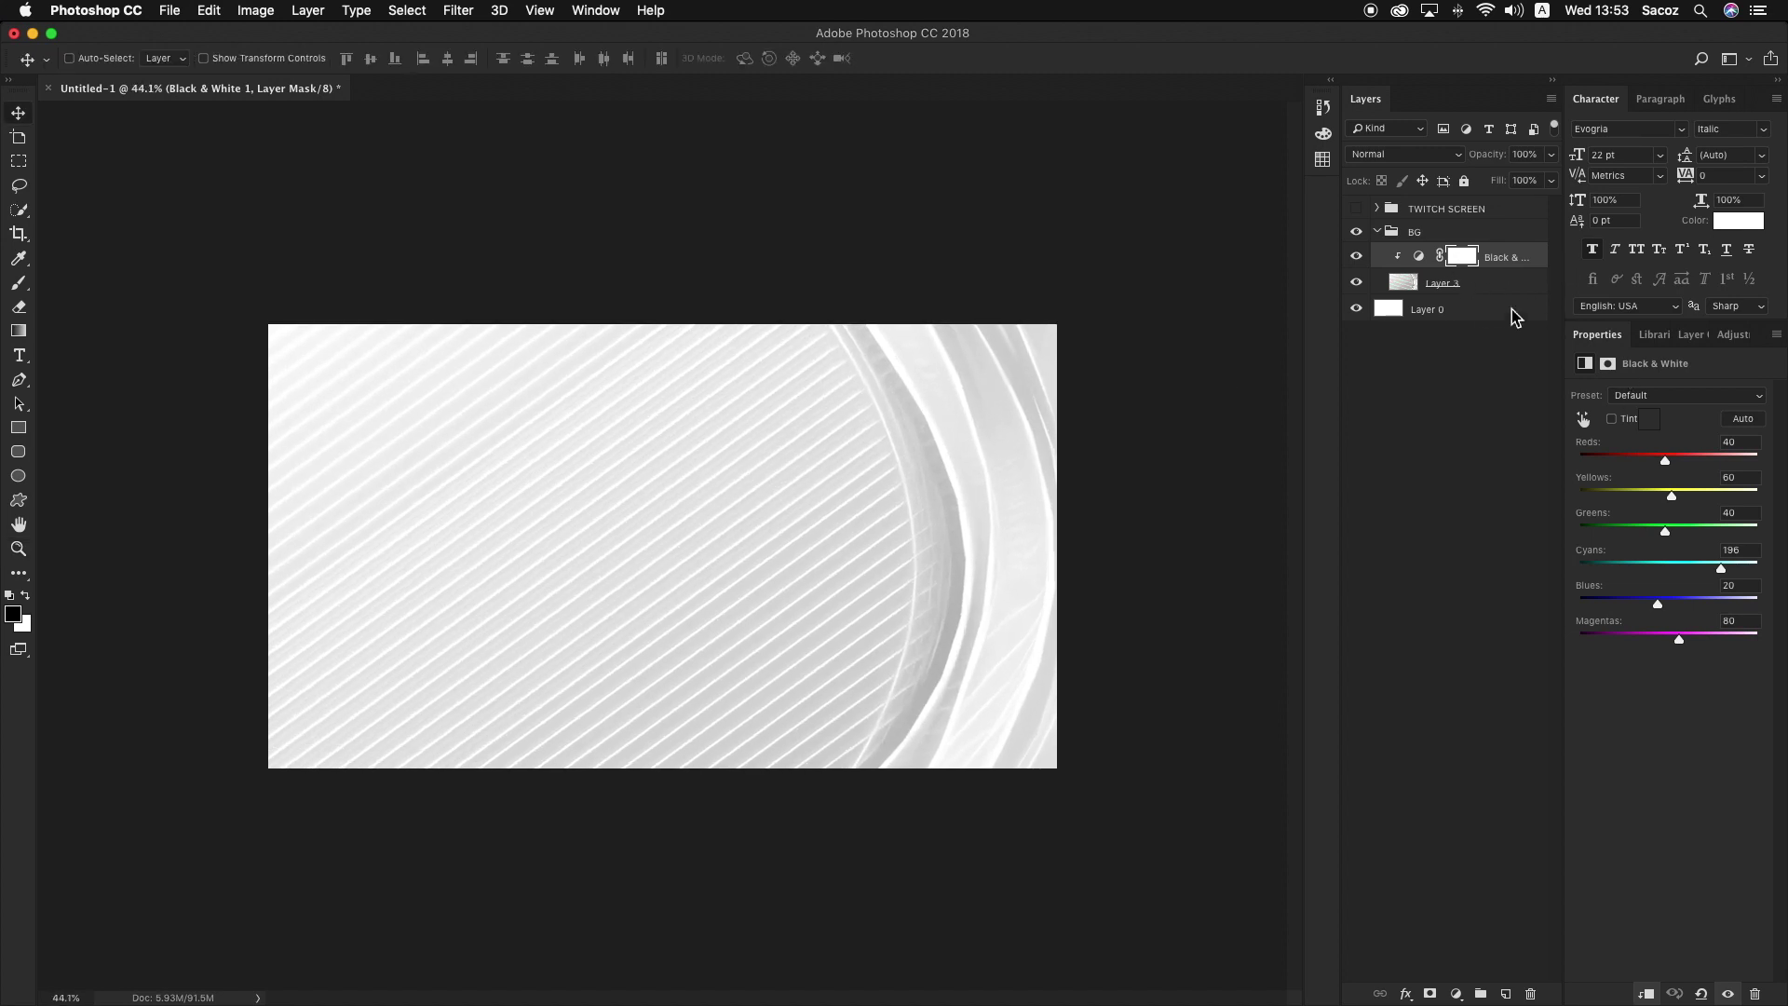
click(1411, 240)
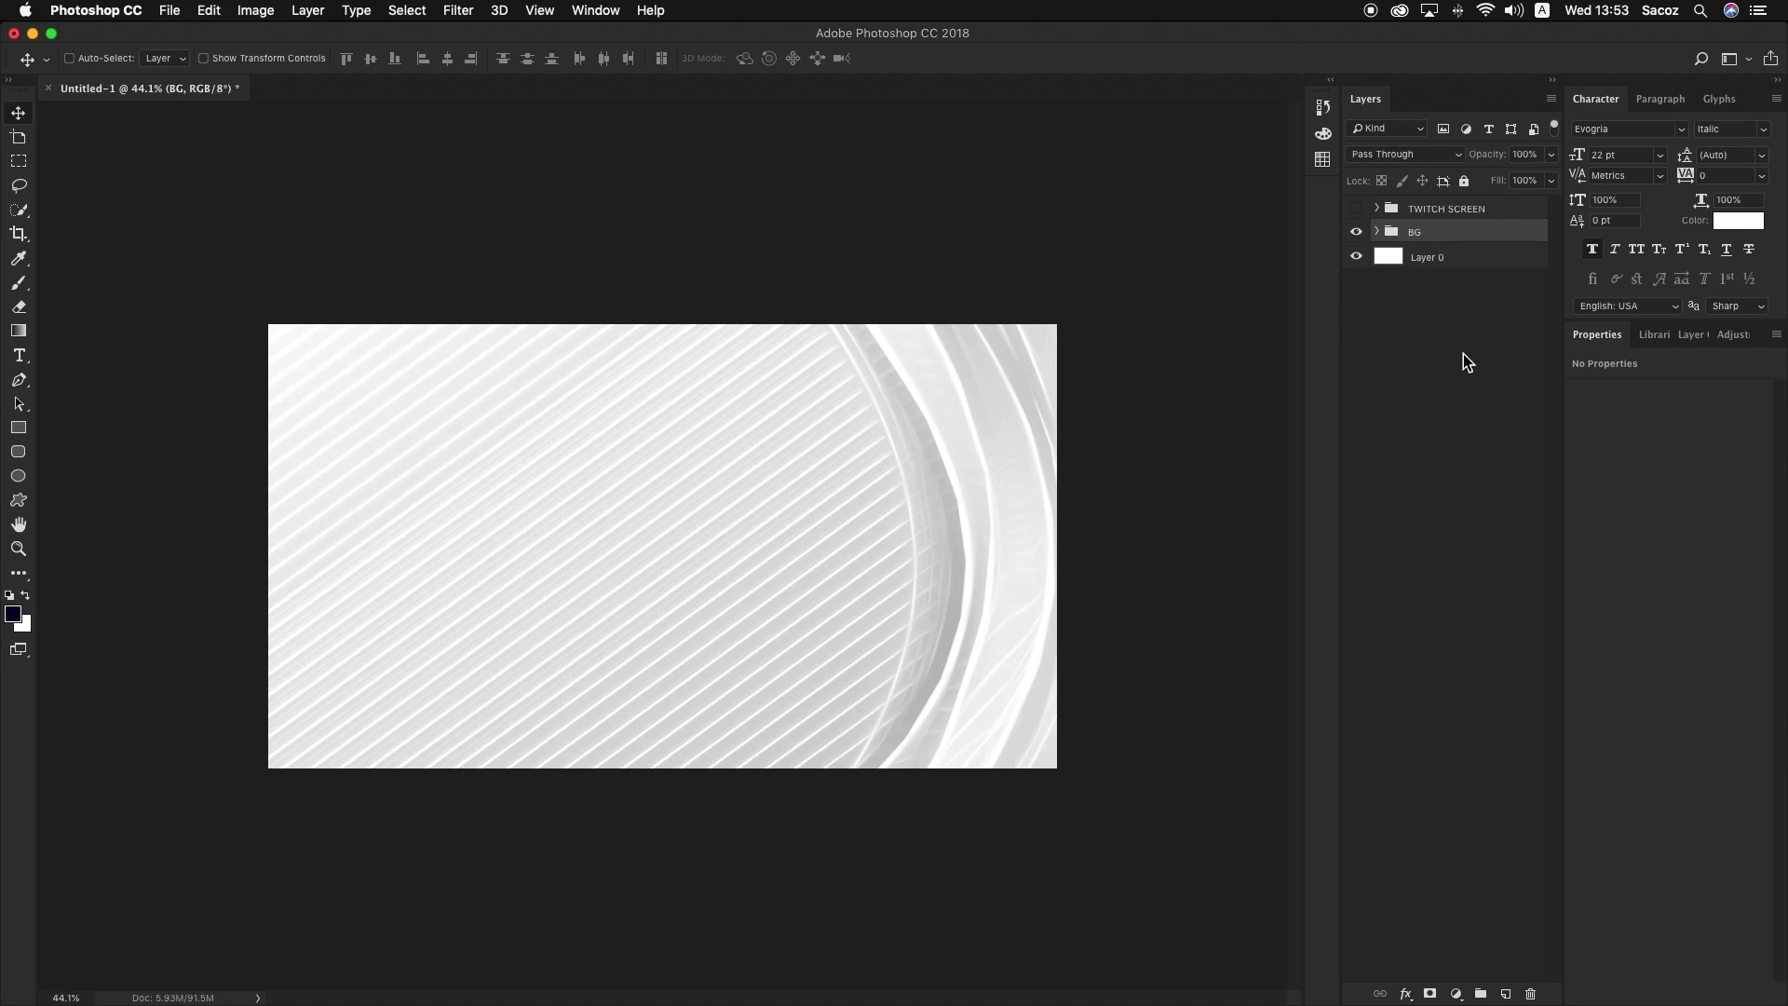
click(1505, 994)
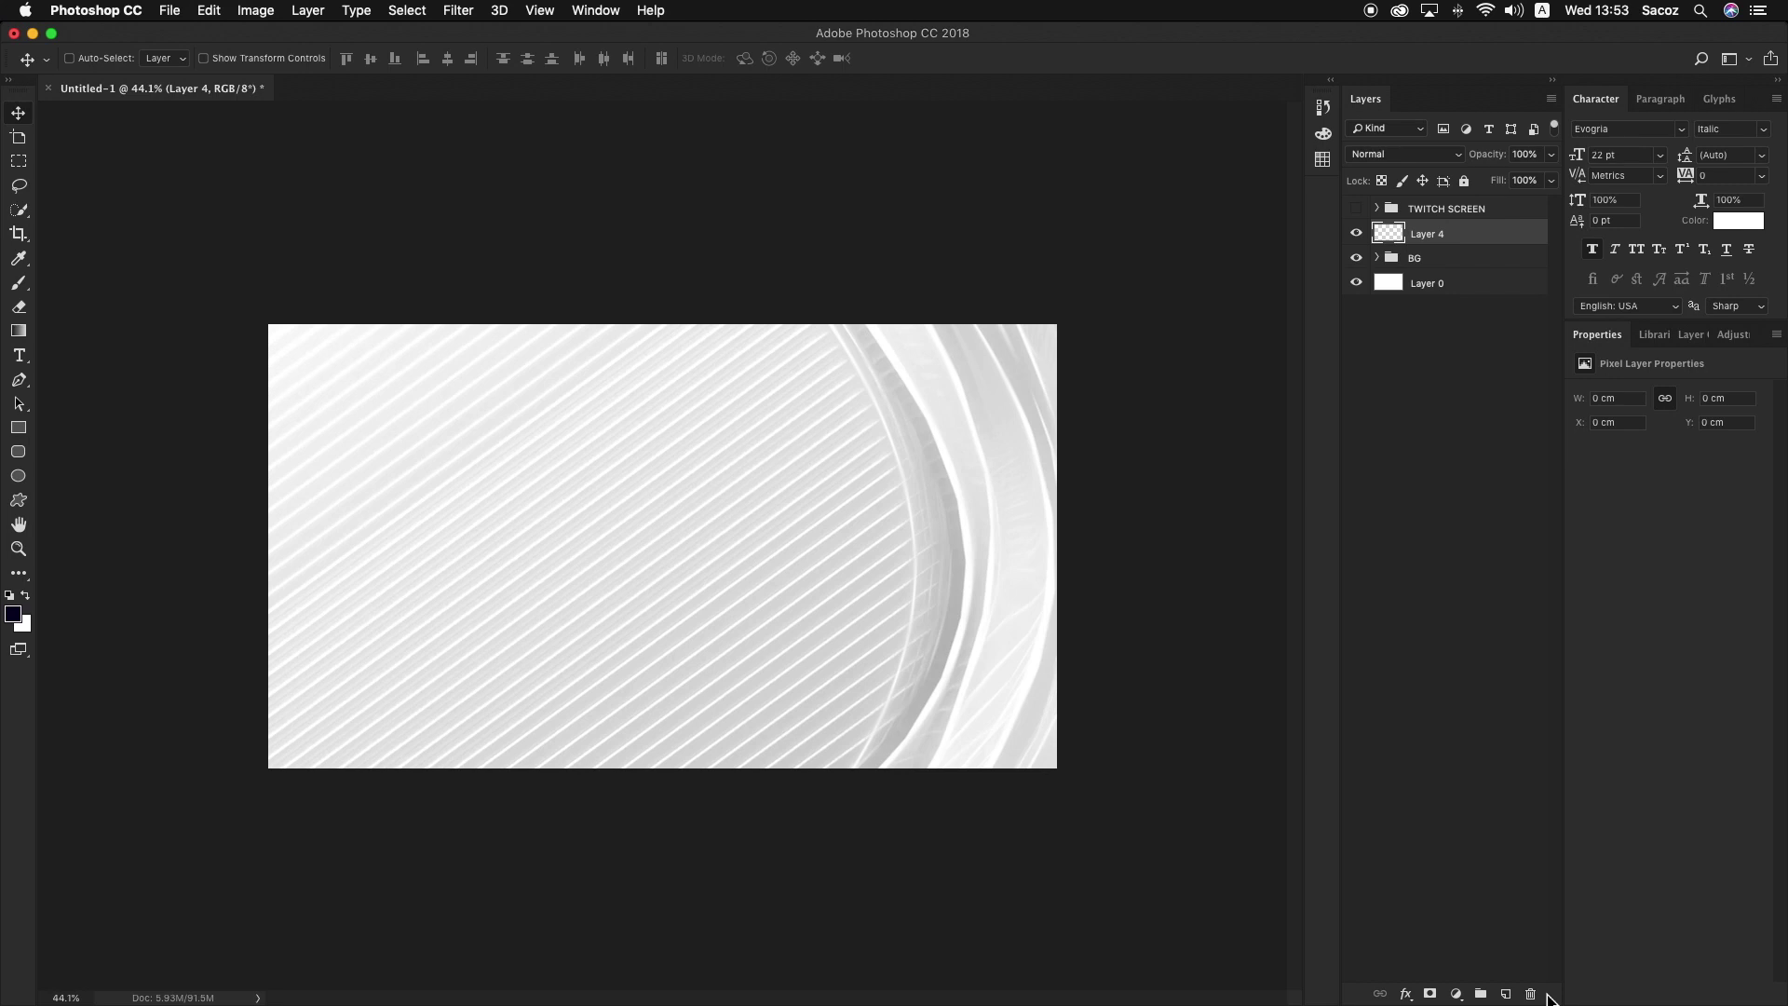
Step: Show the rulers and place a vertical and a horizontal guide through the centre of the canvas
key(super+r)
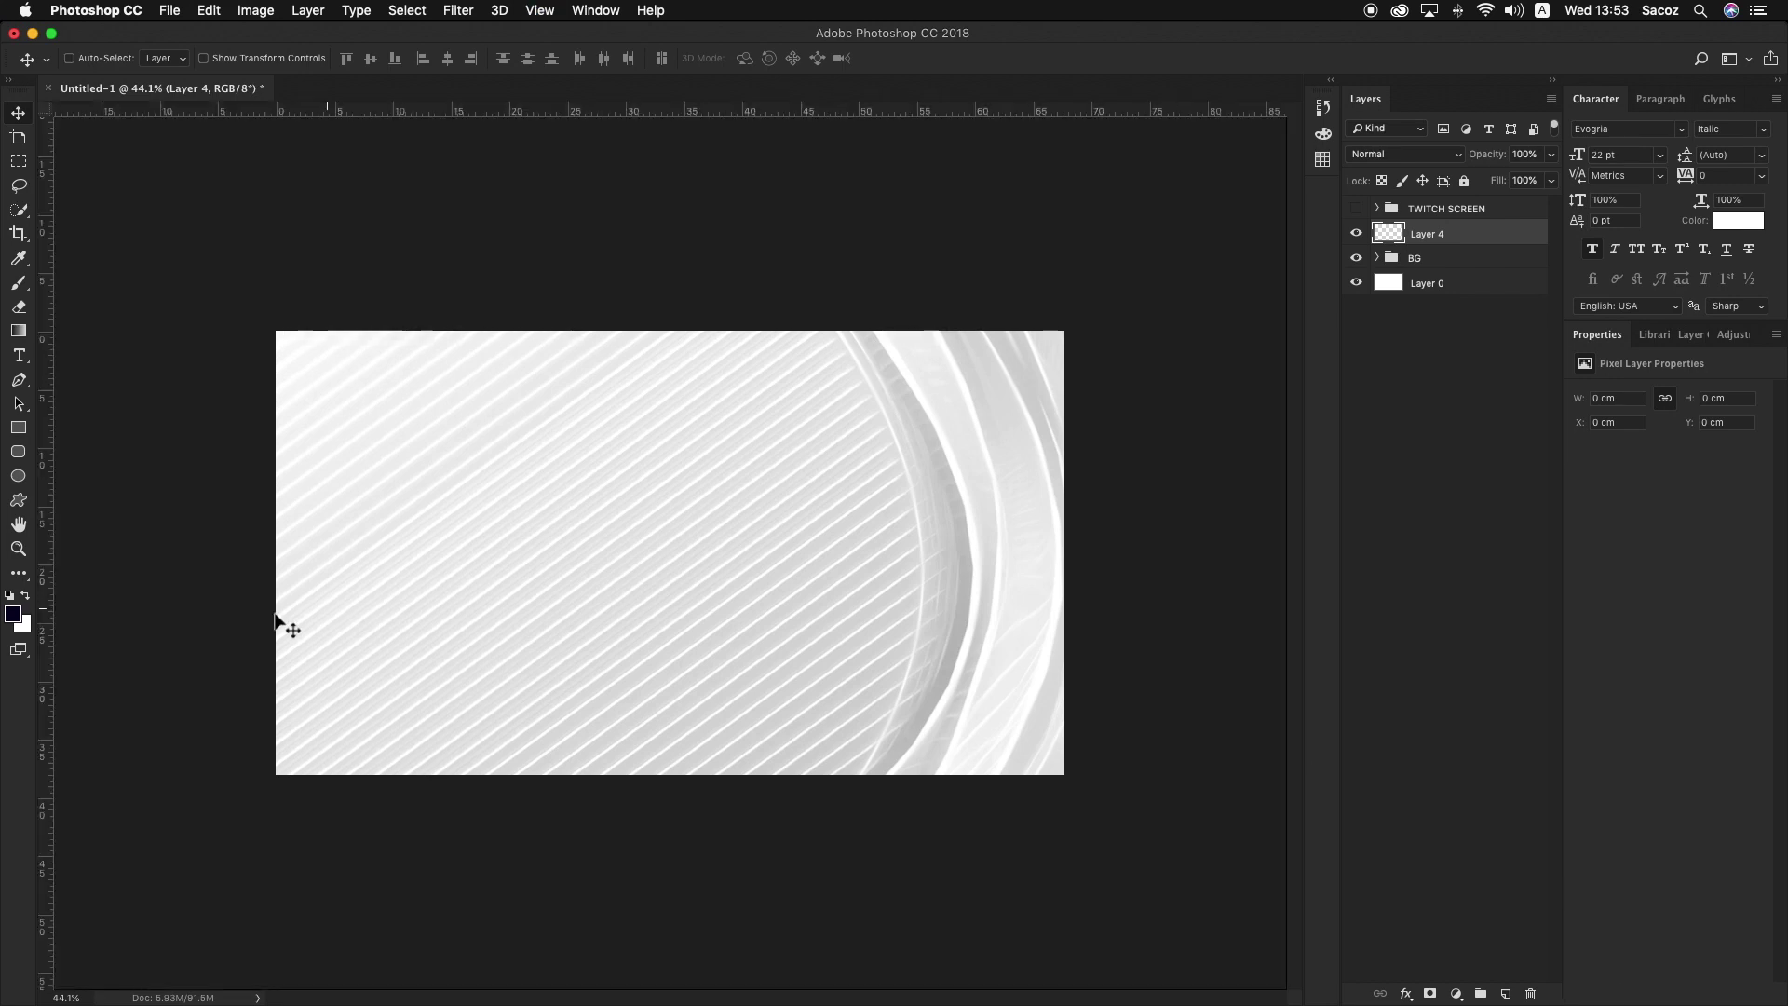
drag(50, 647, 670, 646)
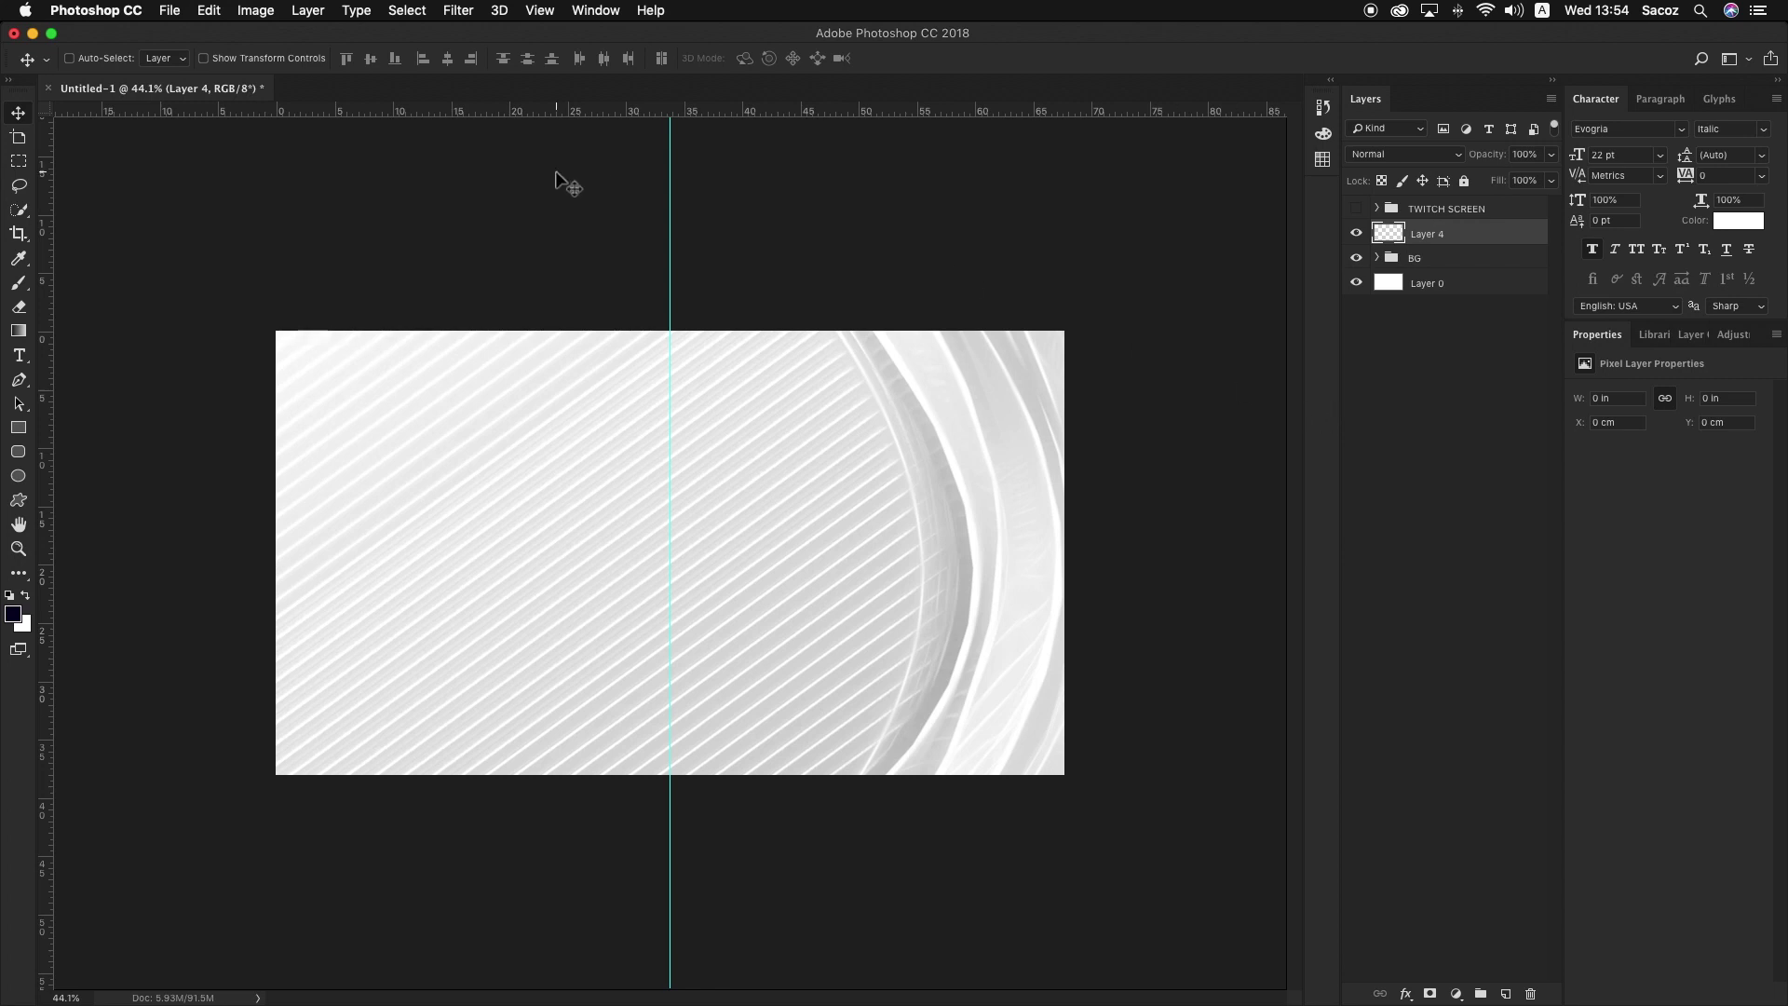
drag(572, 108, 1009, 545)
key(super+z)
drag(779, 111, 826, 555)
key(z)
drag(685, 568, 677, 505)
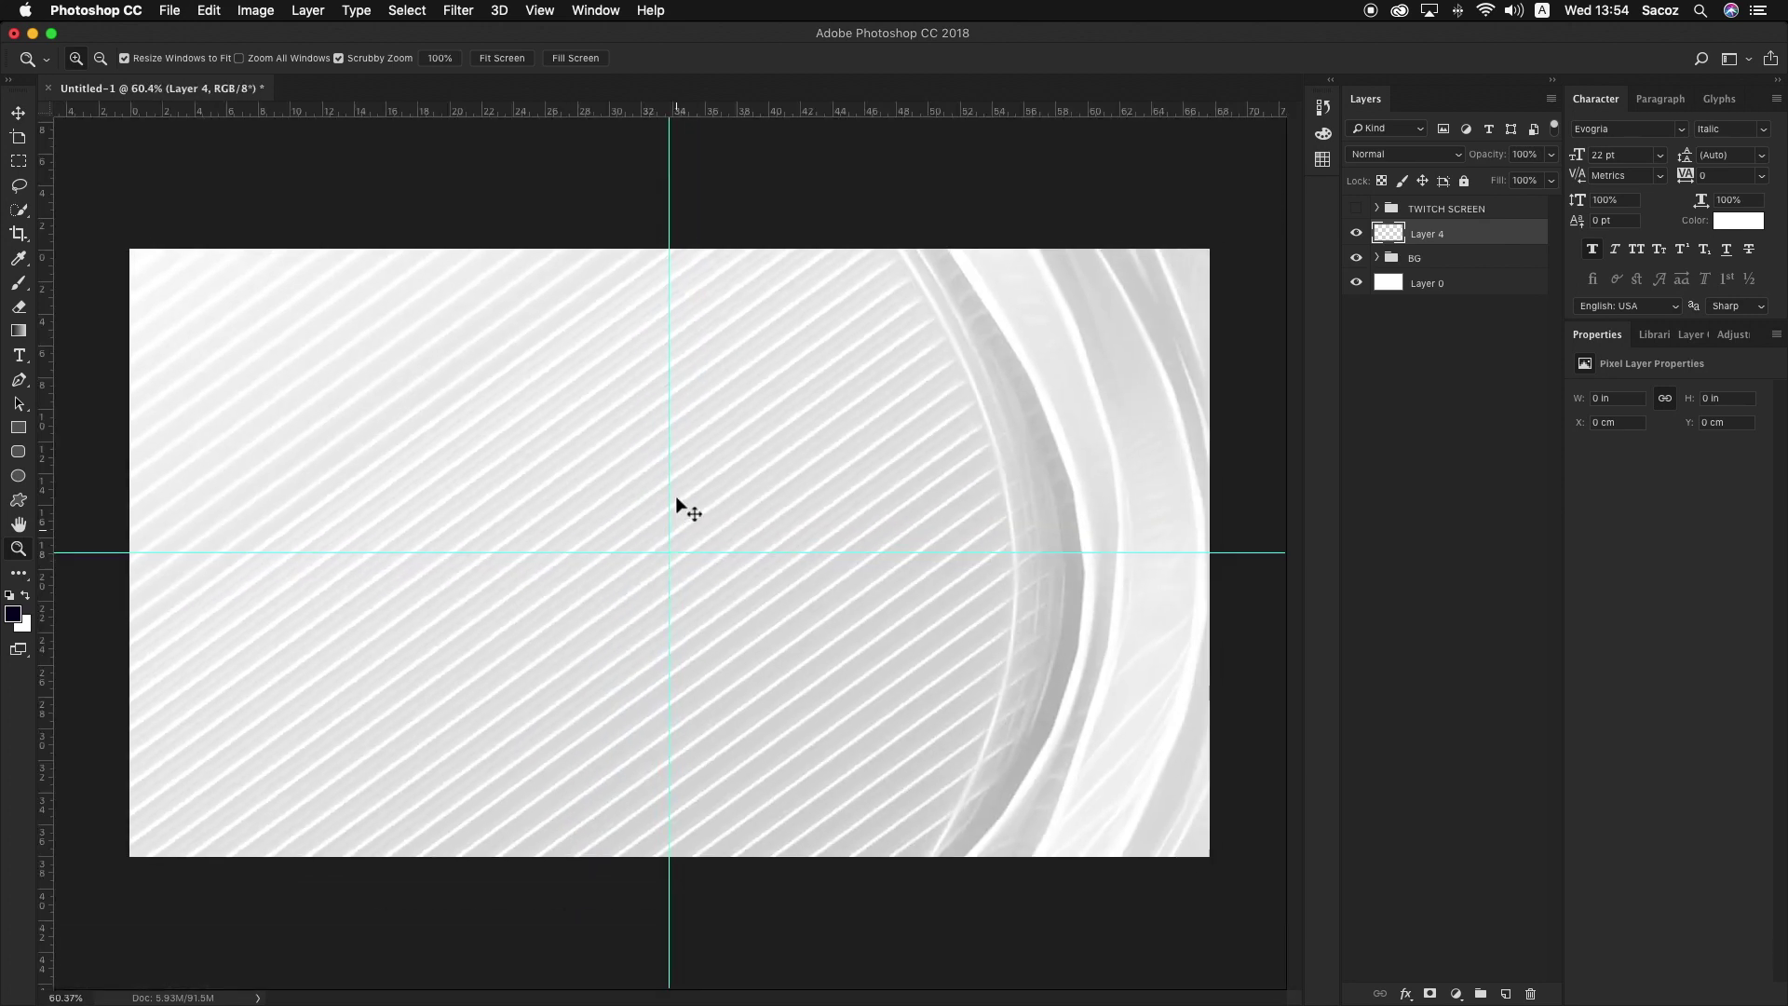
key(v)
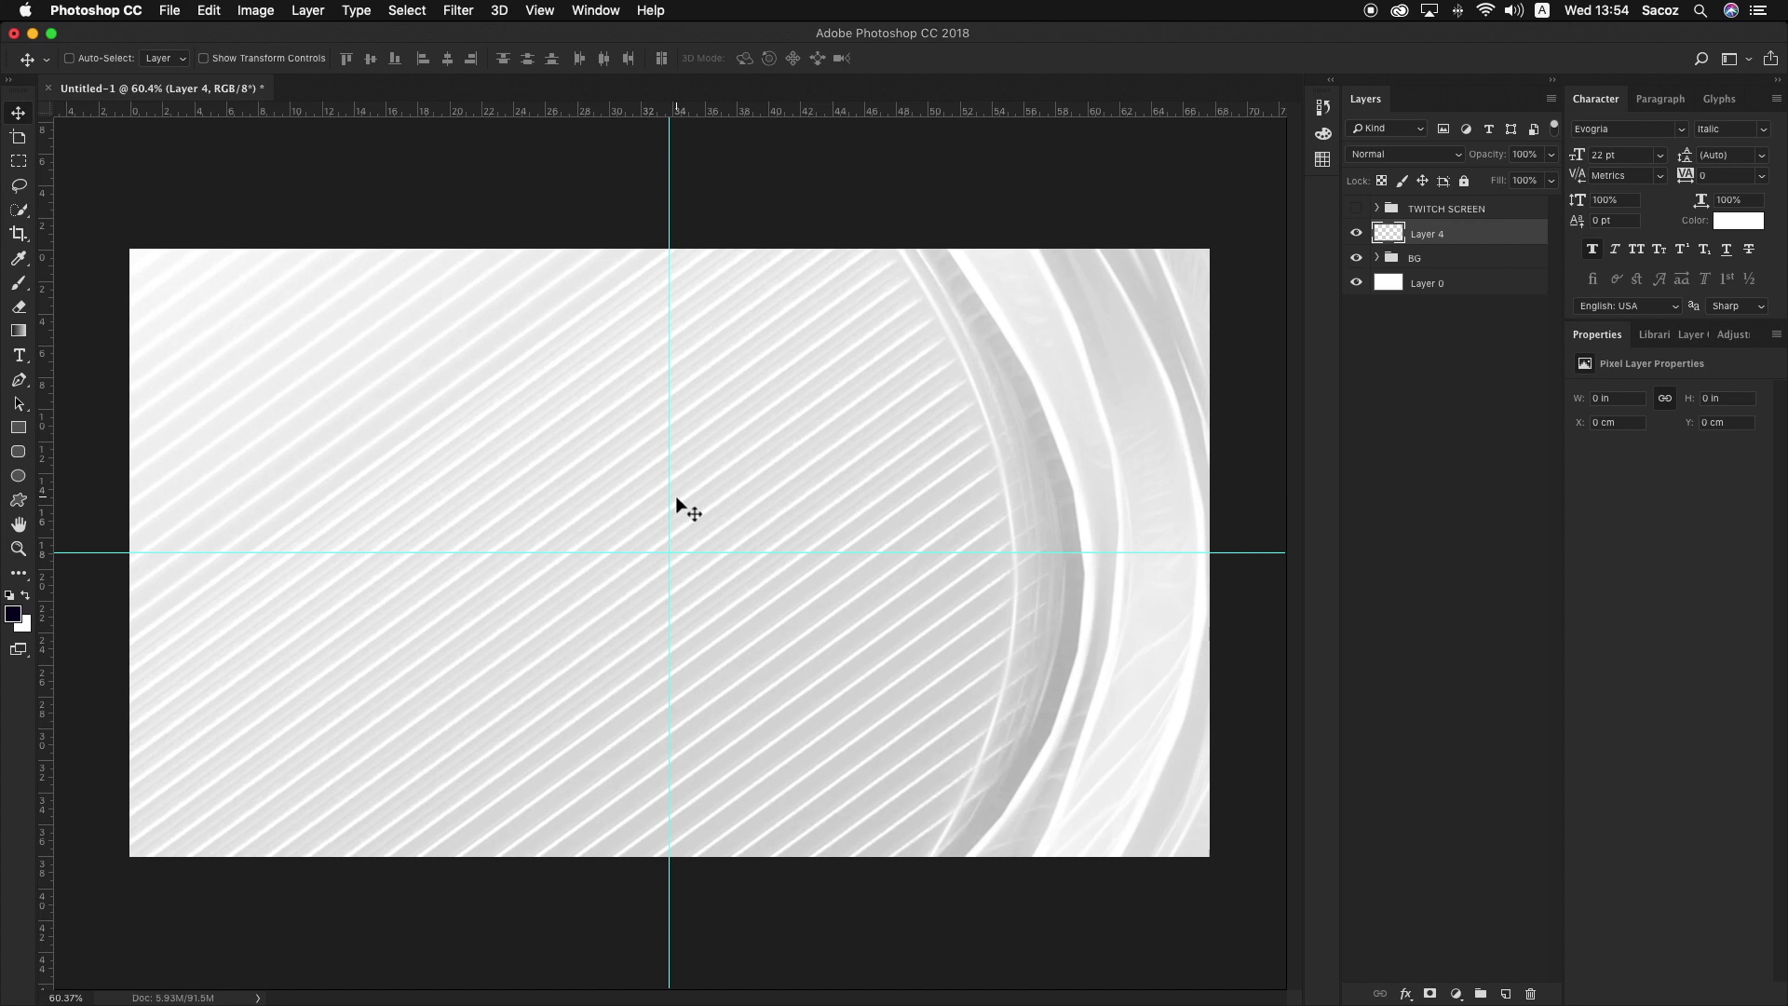
Step: Place logo.png at the centre of the canvas, scaled to about 5.9 × 13.8 cm
mouse_move(846, 982)
click(687, 981)
drag(974, 249, 840, 305)
key(Return)
scroll(666, 522, down, 3)
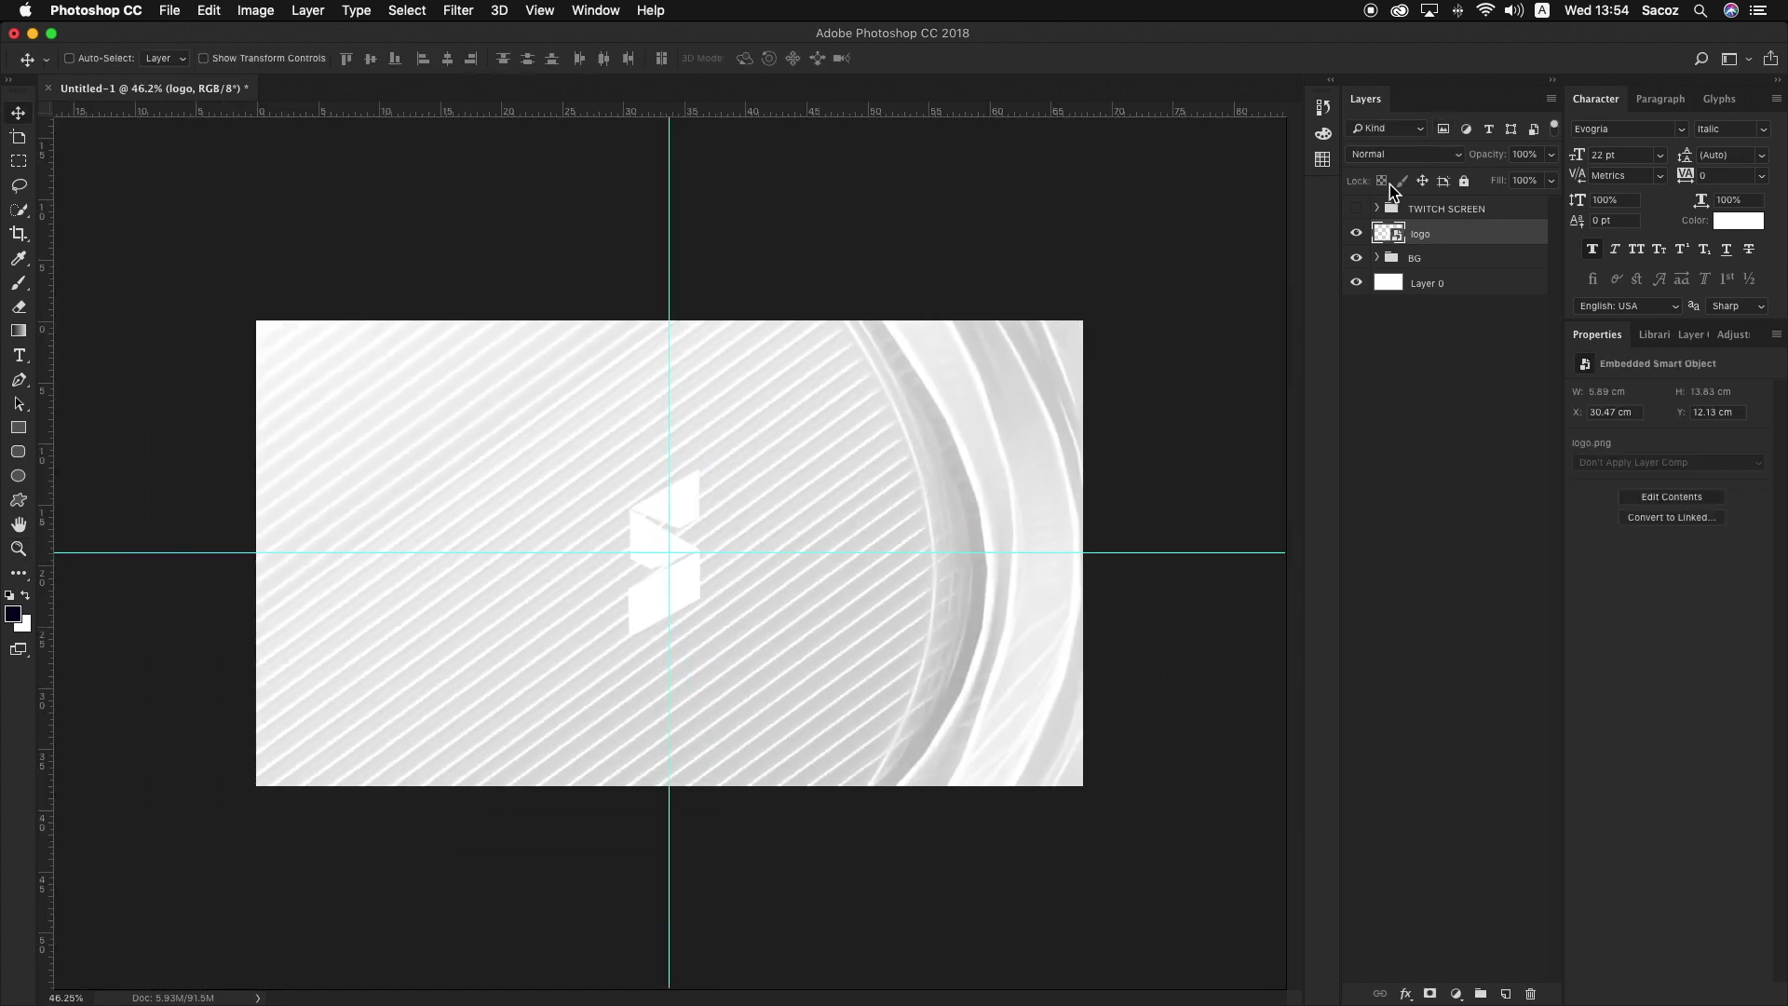
Step: Compare the logo with the finished TWITCH SCREEN design and scale it down to about 3.9 × 9.1 cm around its centre
click(1356, 209)
click(1357, 208)
key(super+t)
drag(829, 389, 767, 439)
key(Return)
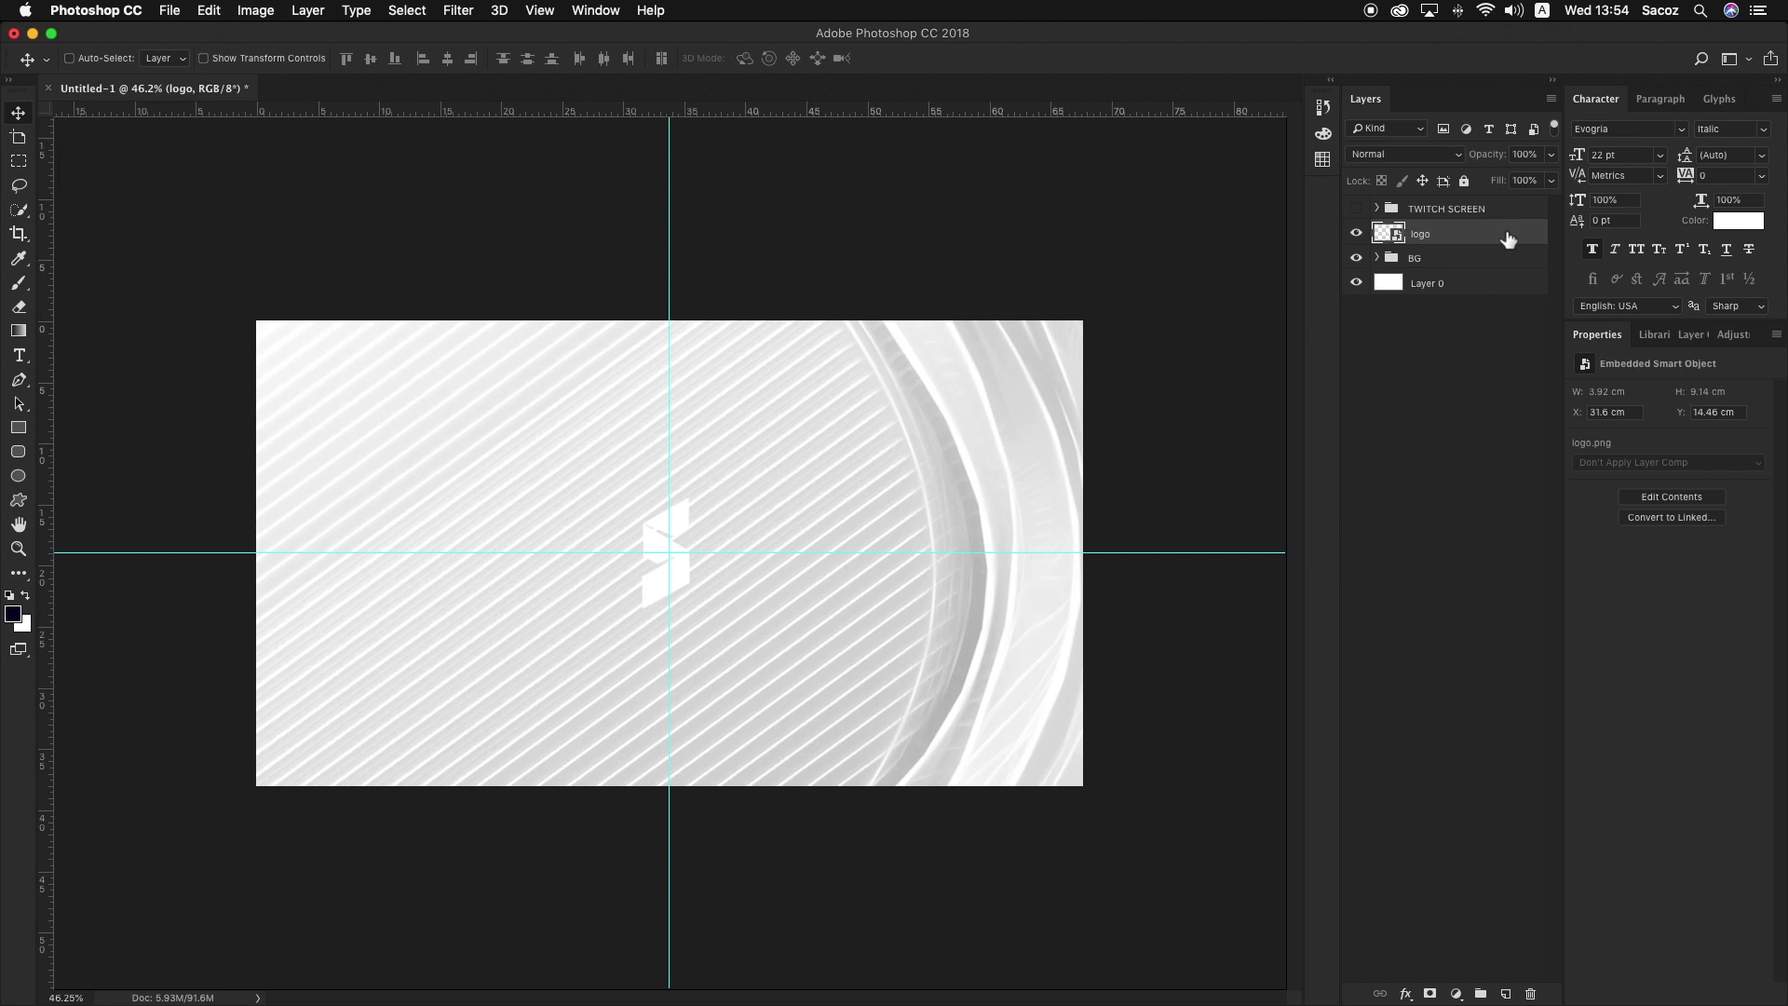
Step: Enable a linear Gradient Overlay in the logo layer's style and open its settings
double_click(1507, 240)
drag(1417, 57, 1356, 96)
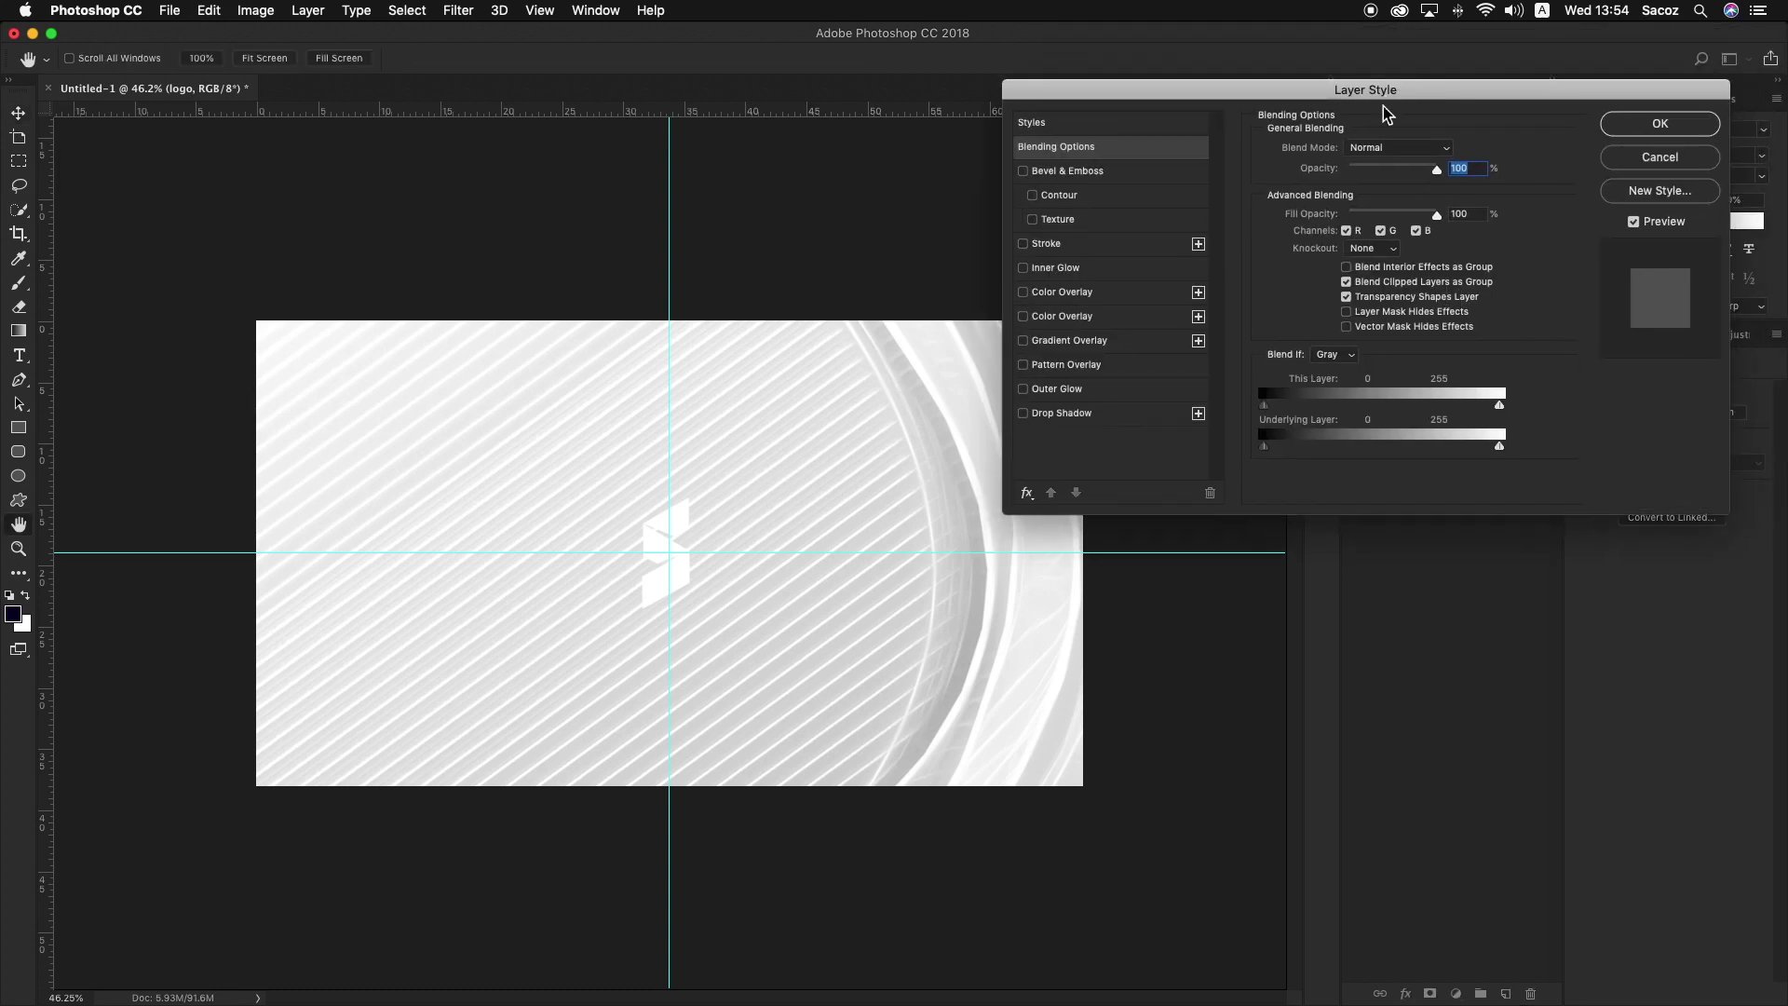
click(1023, 341)
click(1061, 341)
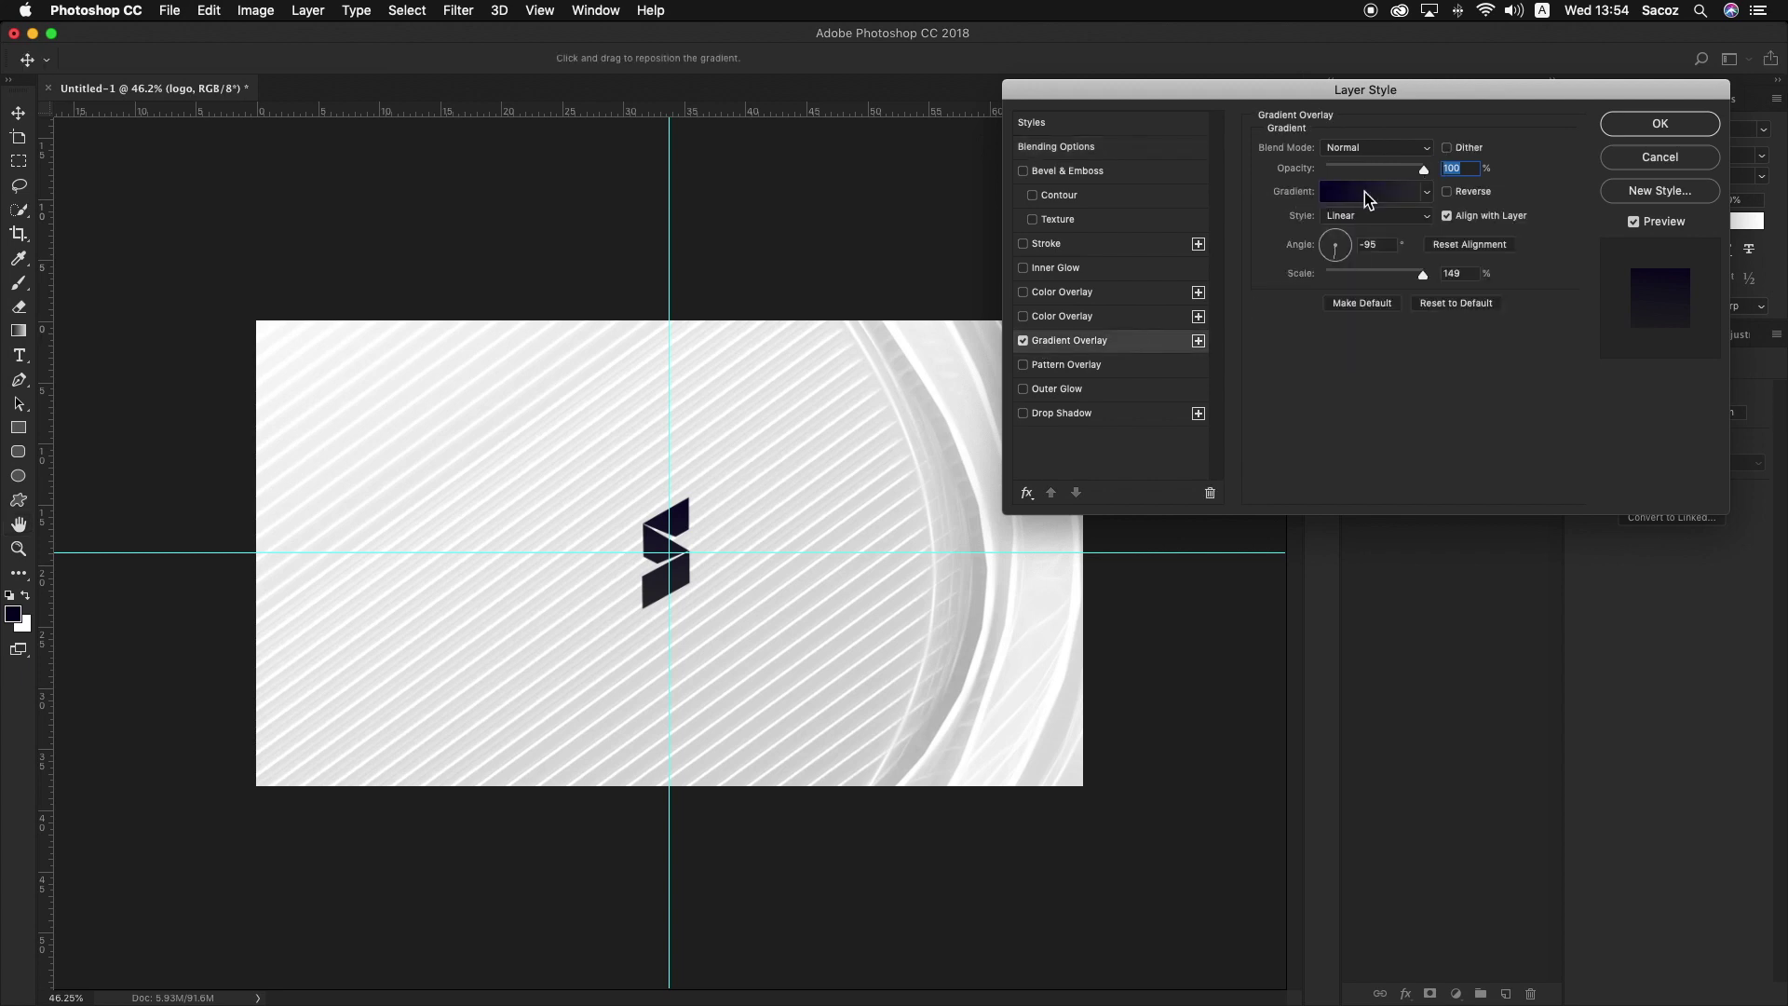
Step: Check the colours of the start and end stops in the logo's overlay gradient
click(1365, 192)
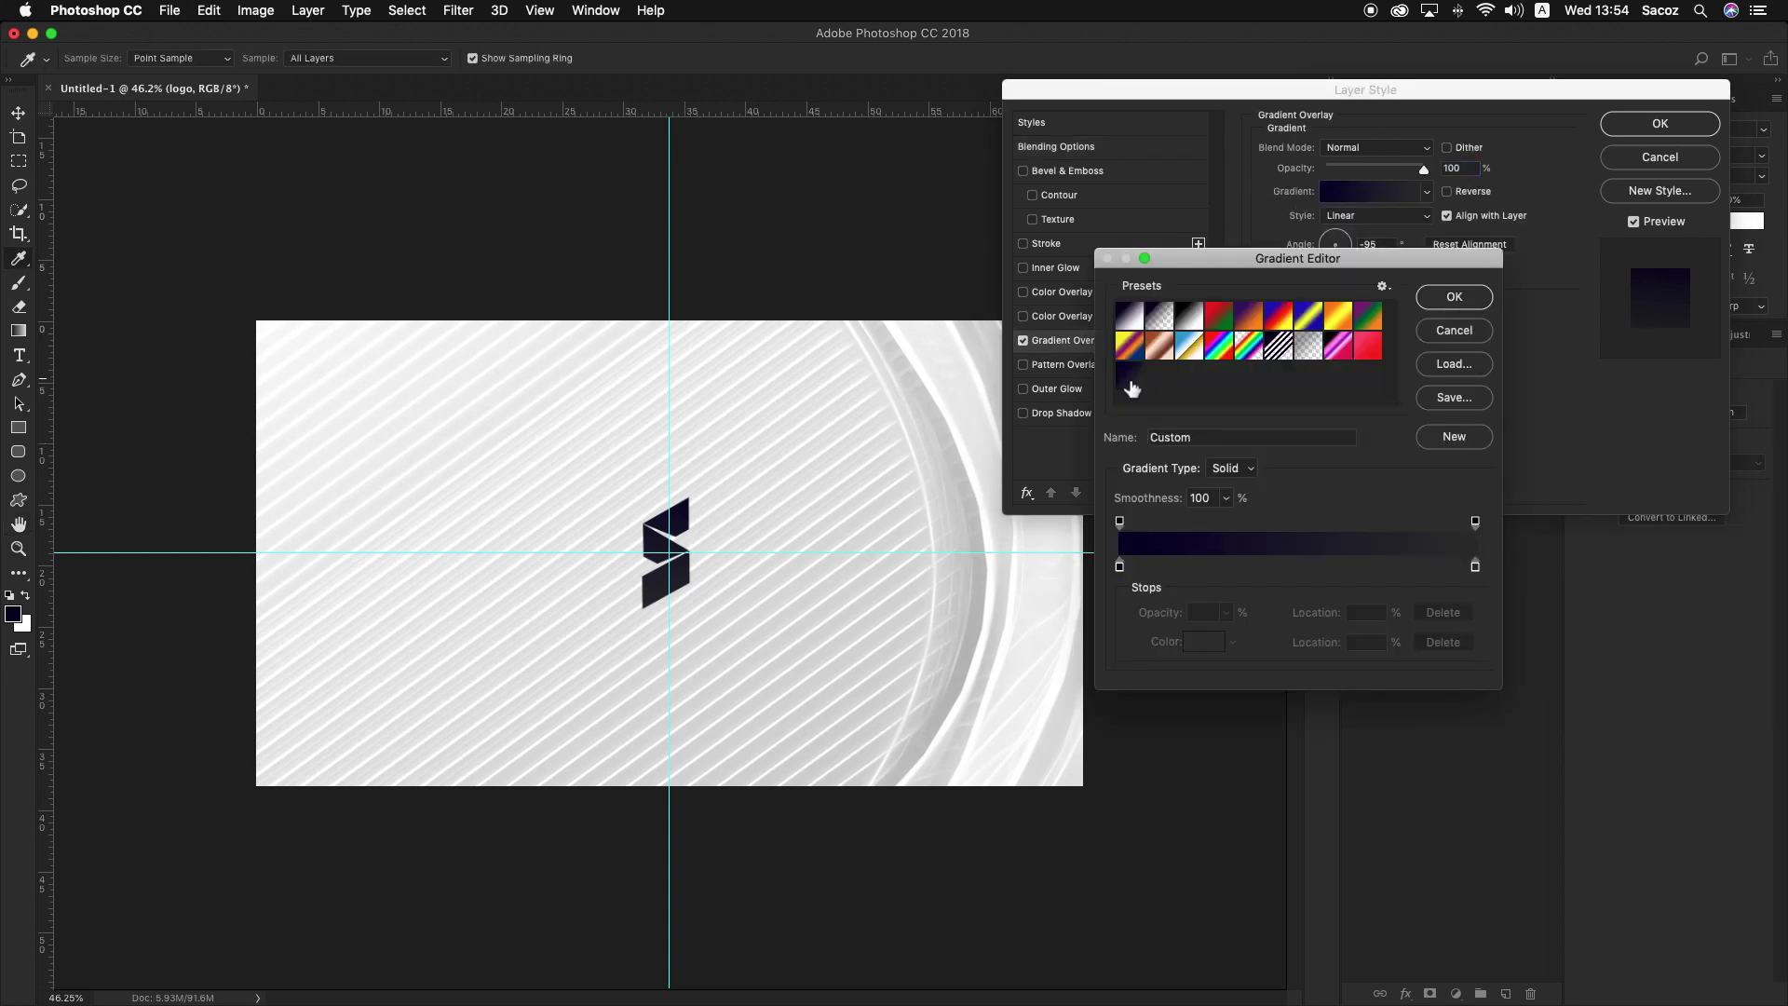
double_click(1120, 565)
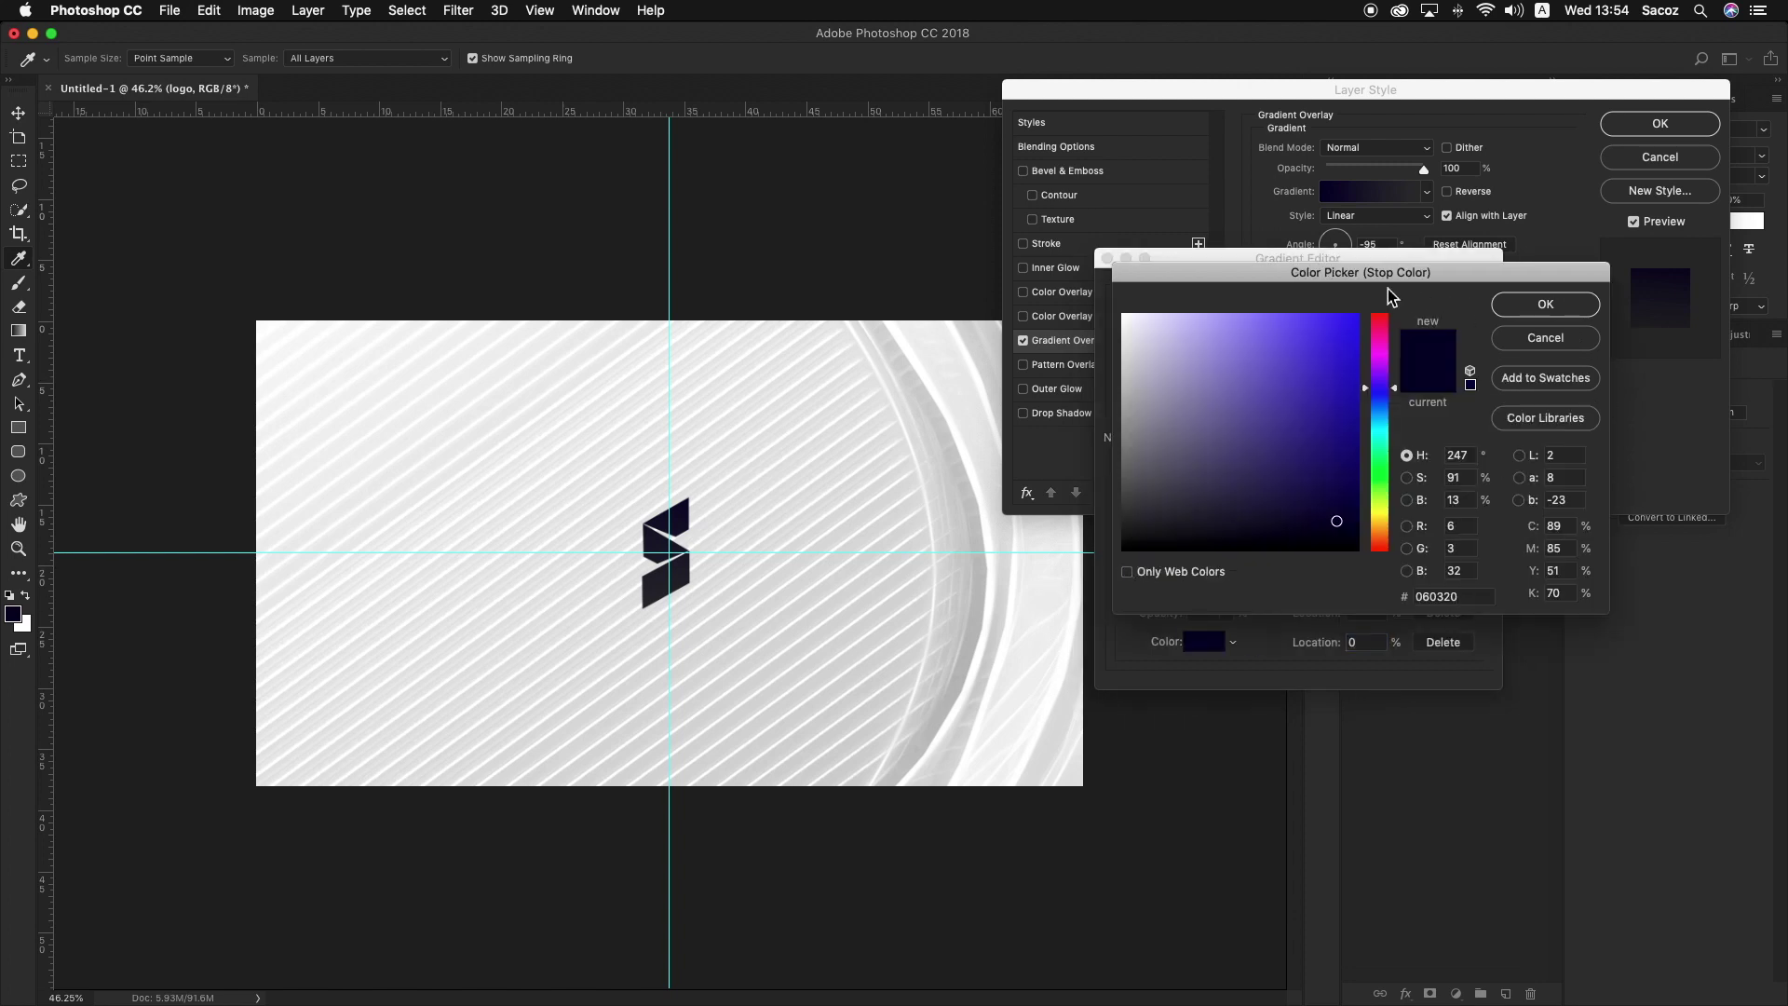
drag(1365, 273, 1164, 258)
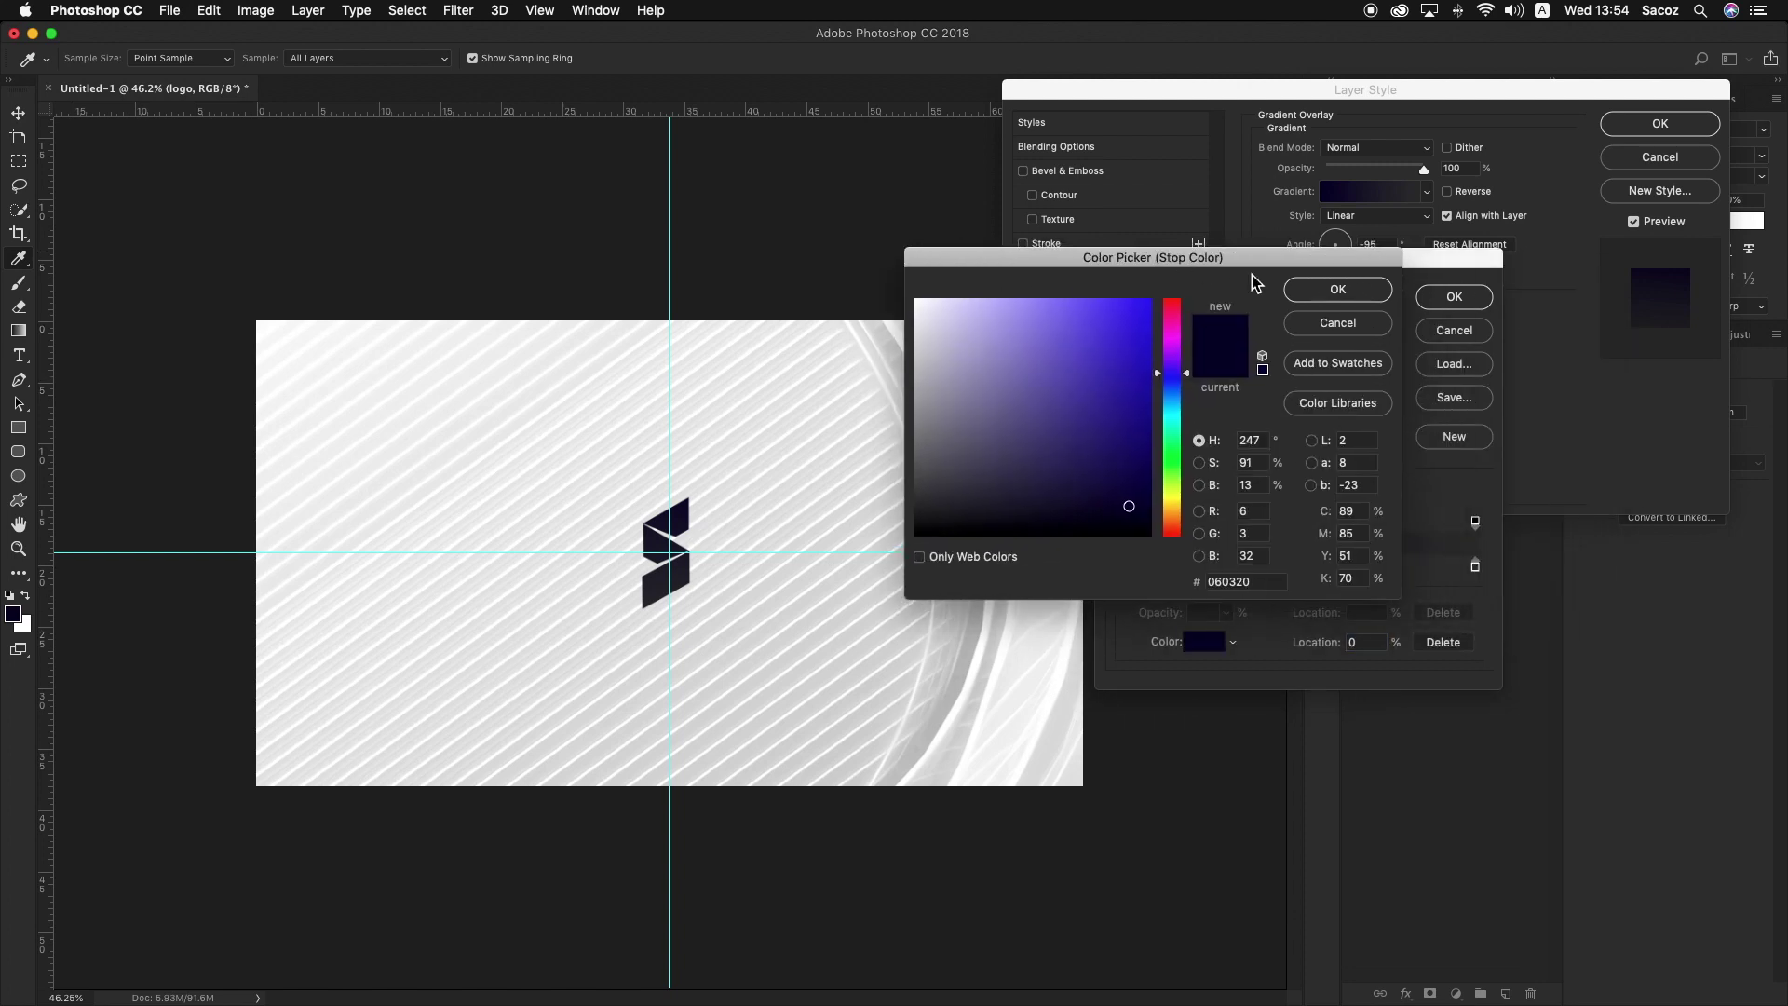
click(1332, 295)
double_click(1477, 566)
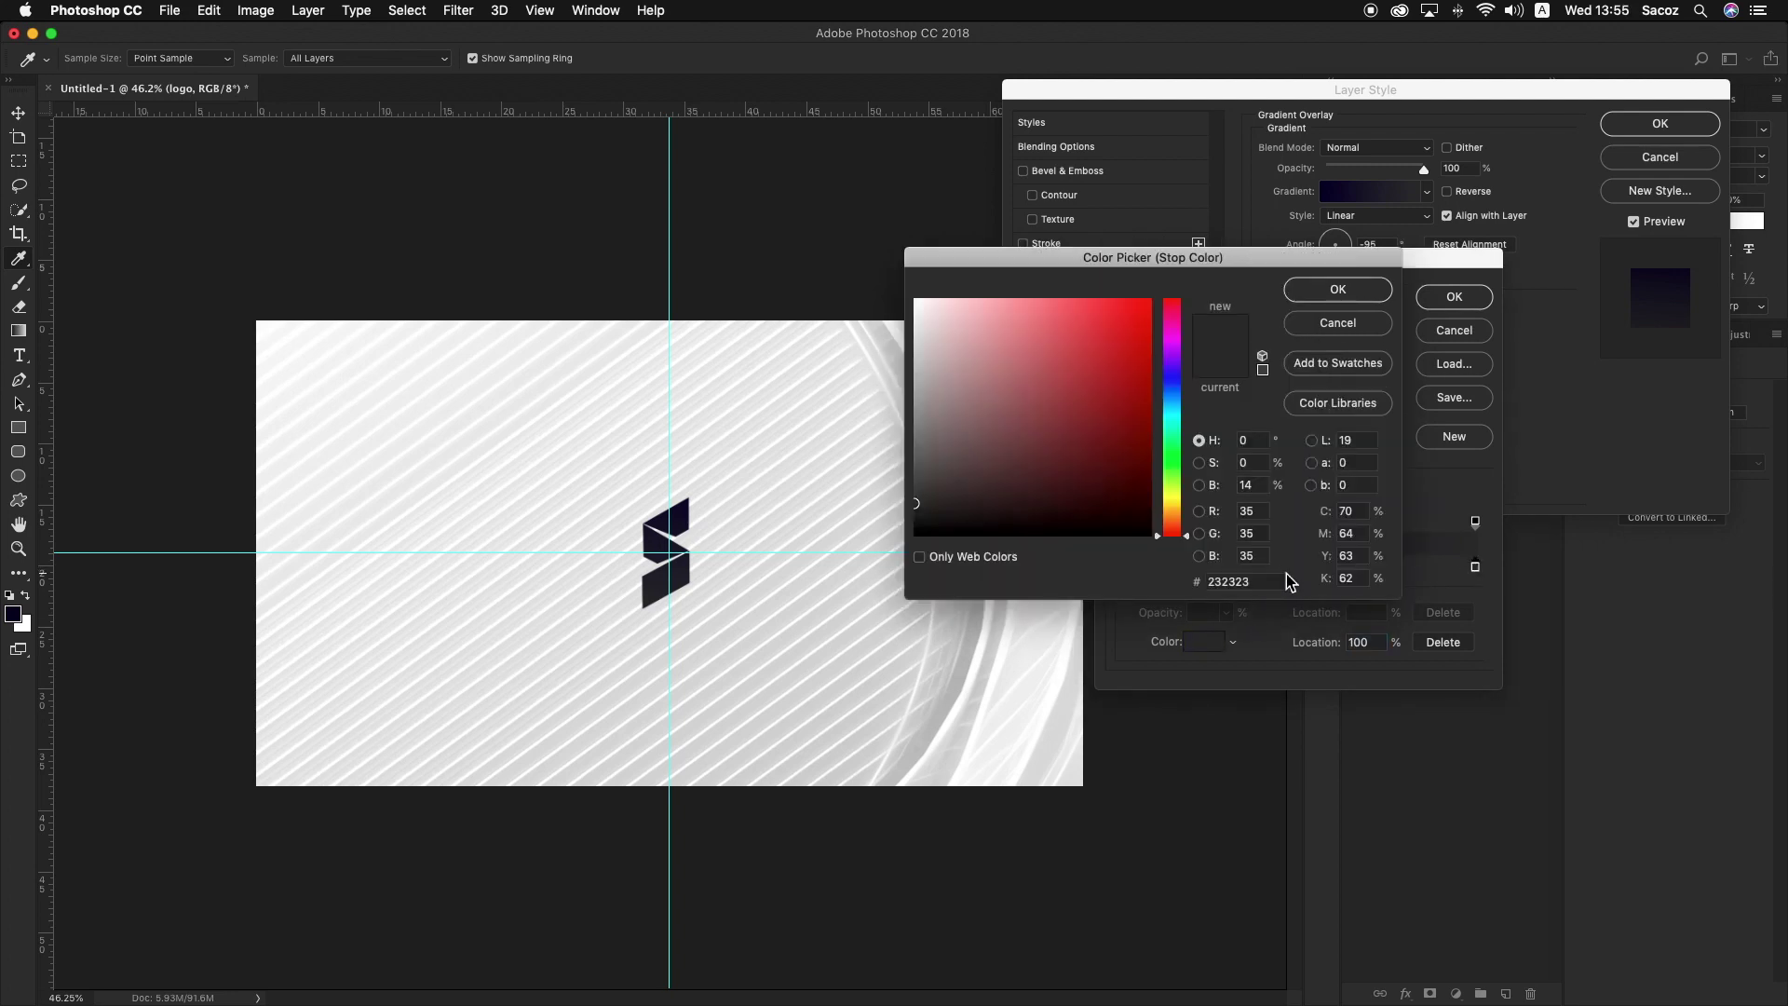
click(1327, 293)
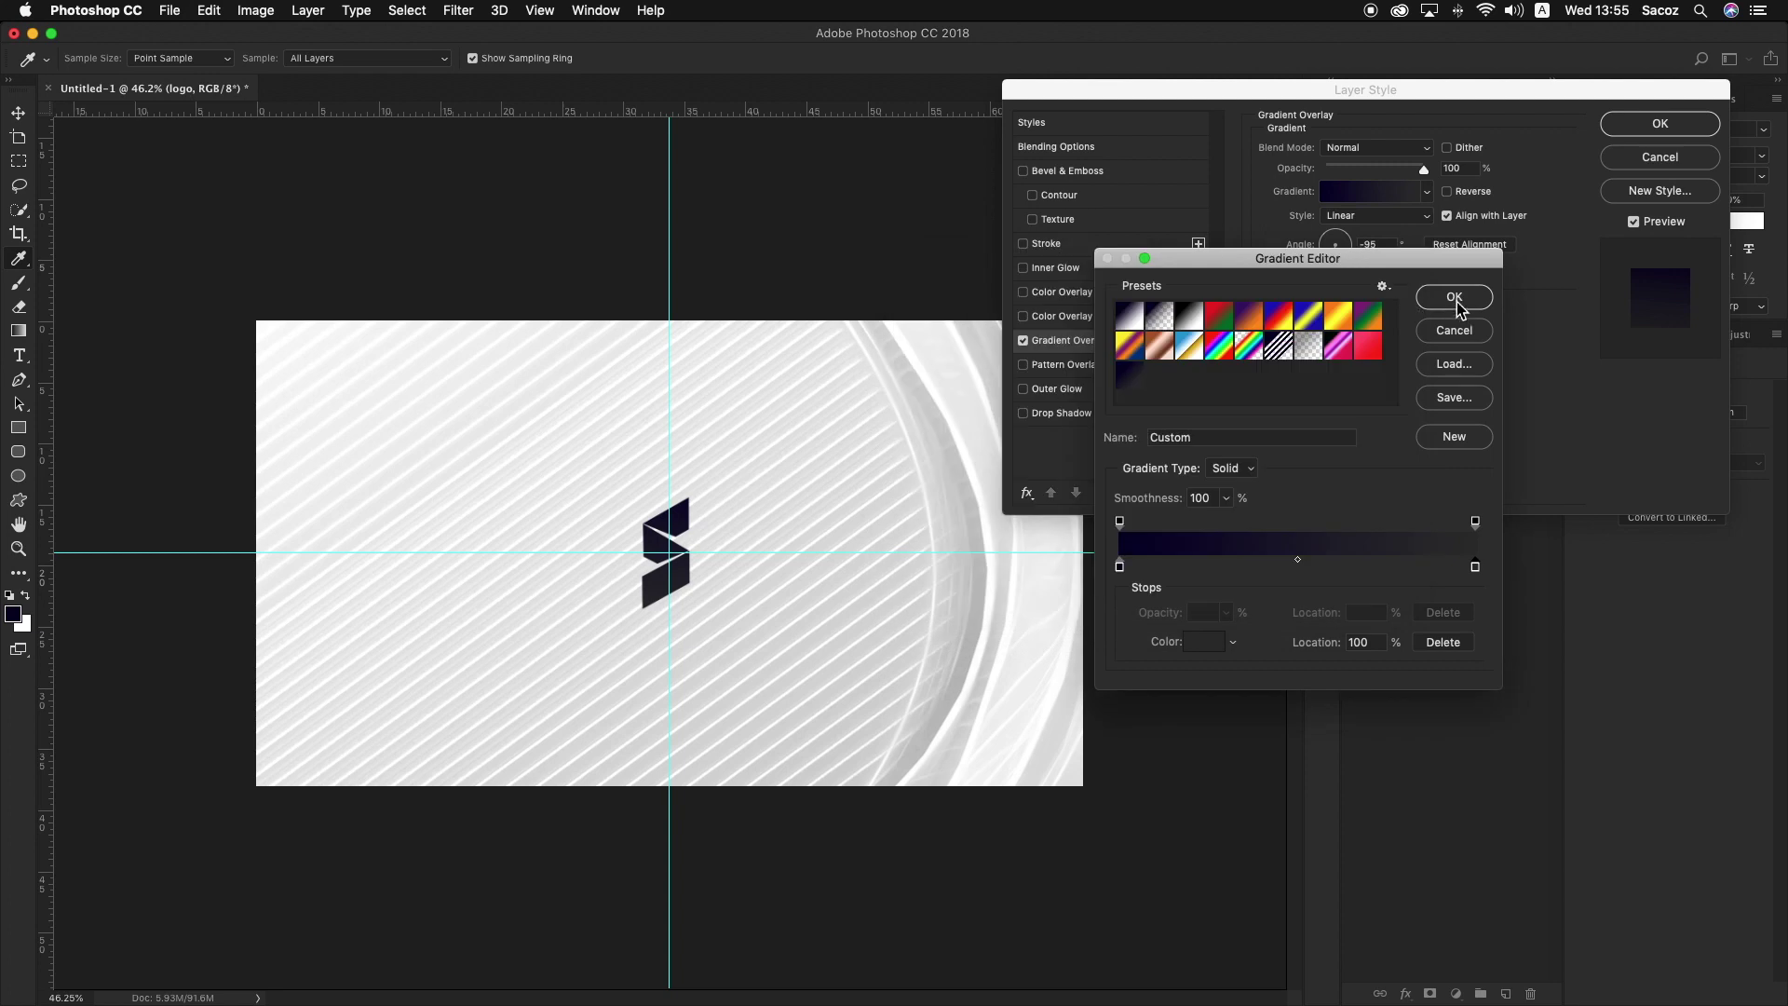
click(1458, 306)
Step: Adjust the overlay gradient's angle so it runs down the logo, and apply the layer style
click(1329, 239)
drag(1331, 247, 1352, 278)
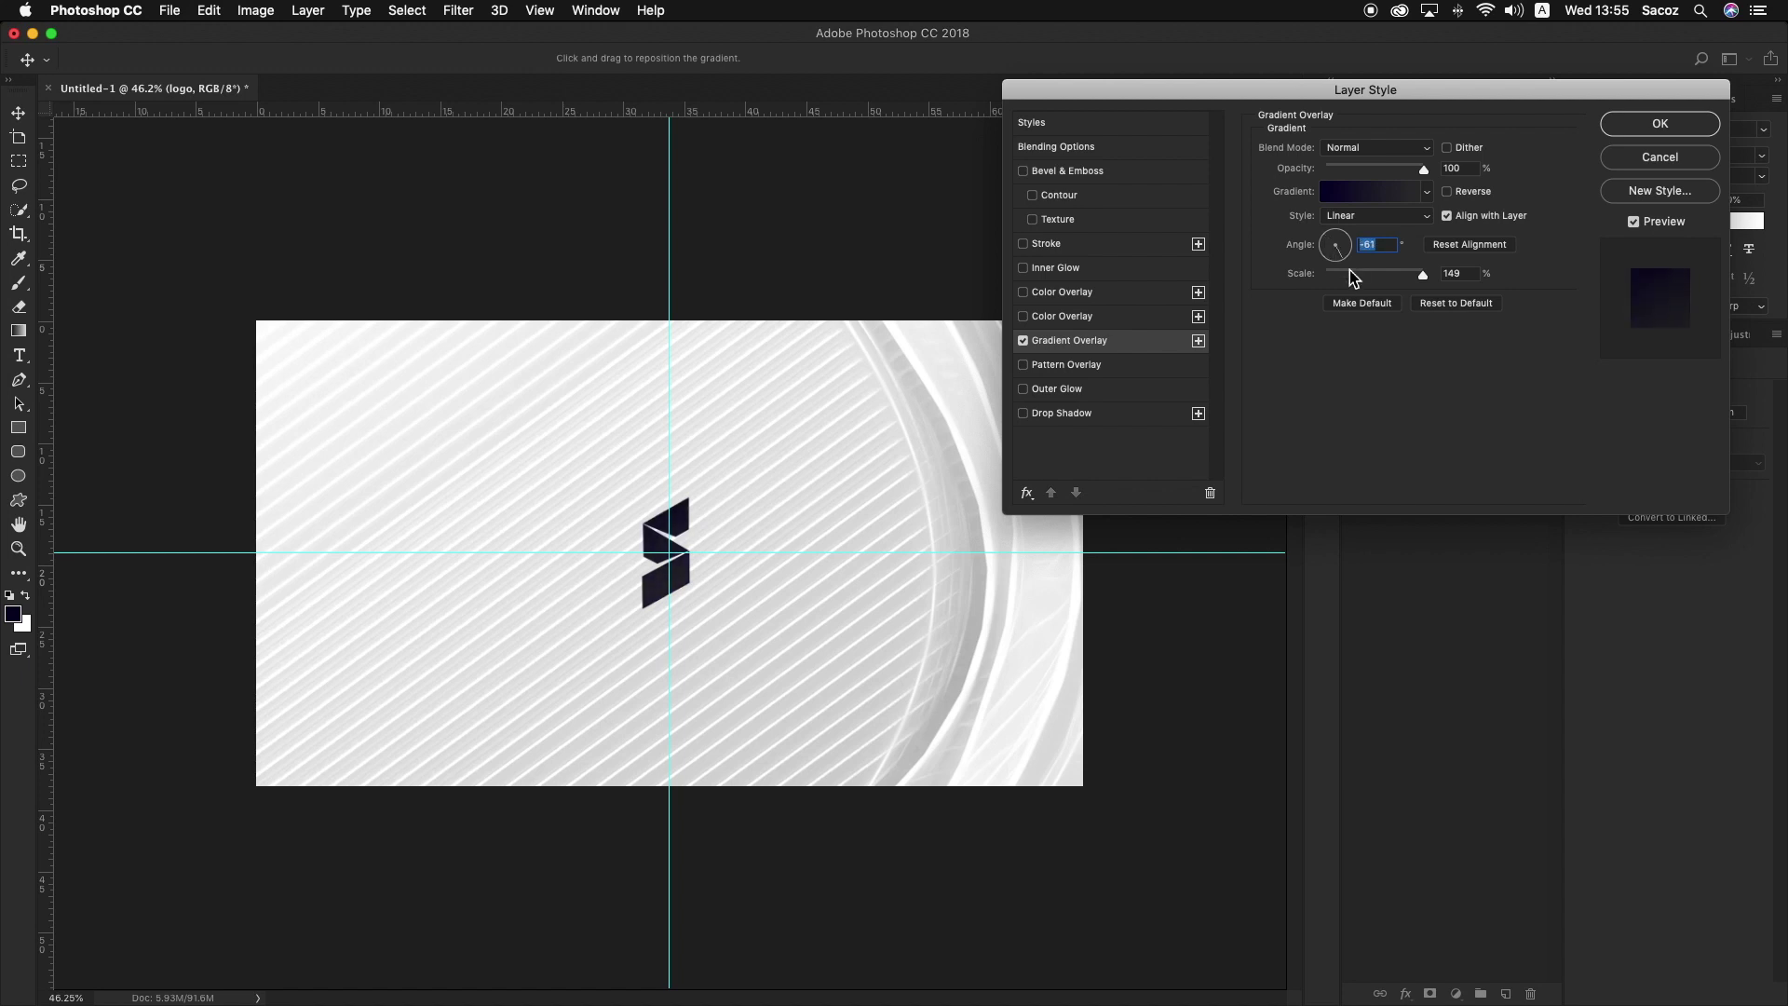
key(alt)
drag(1362, 267, 1335, 268)
click(1655, 128)
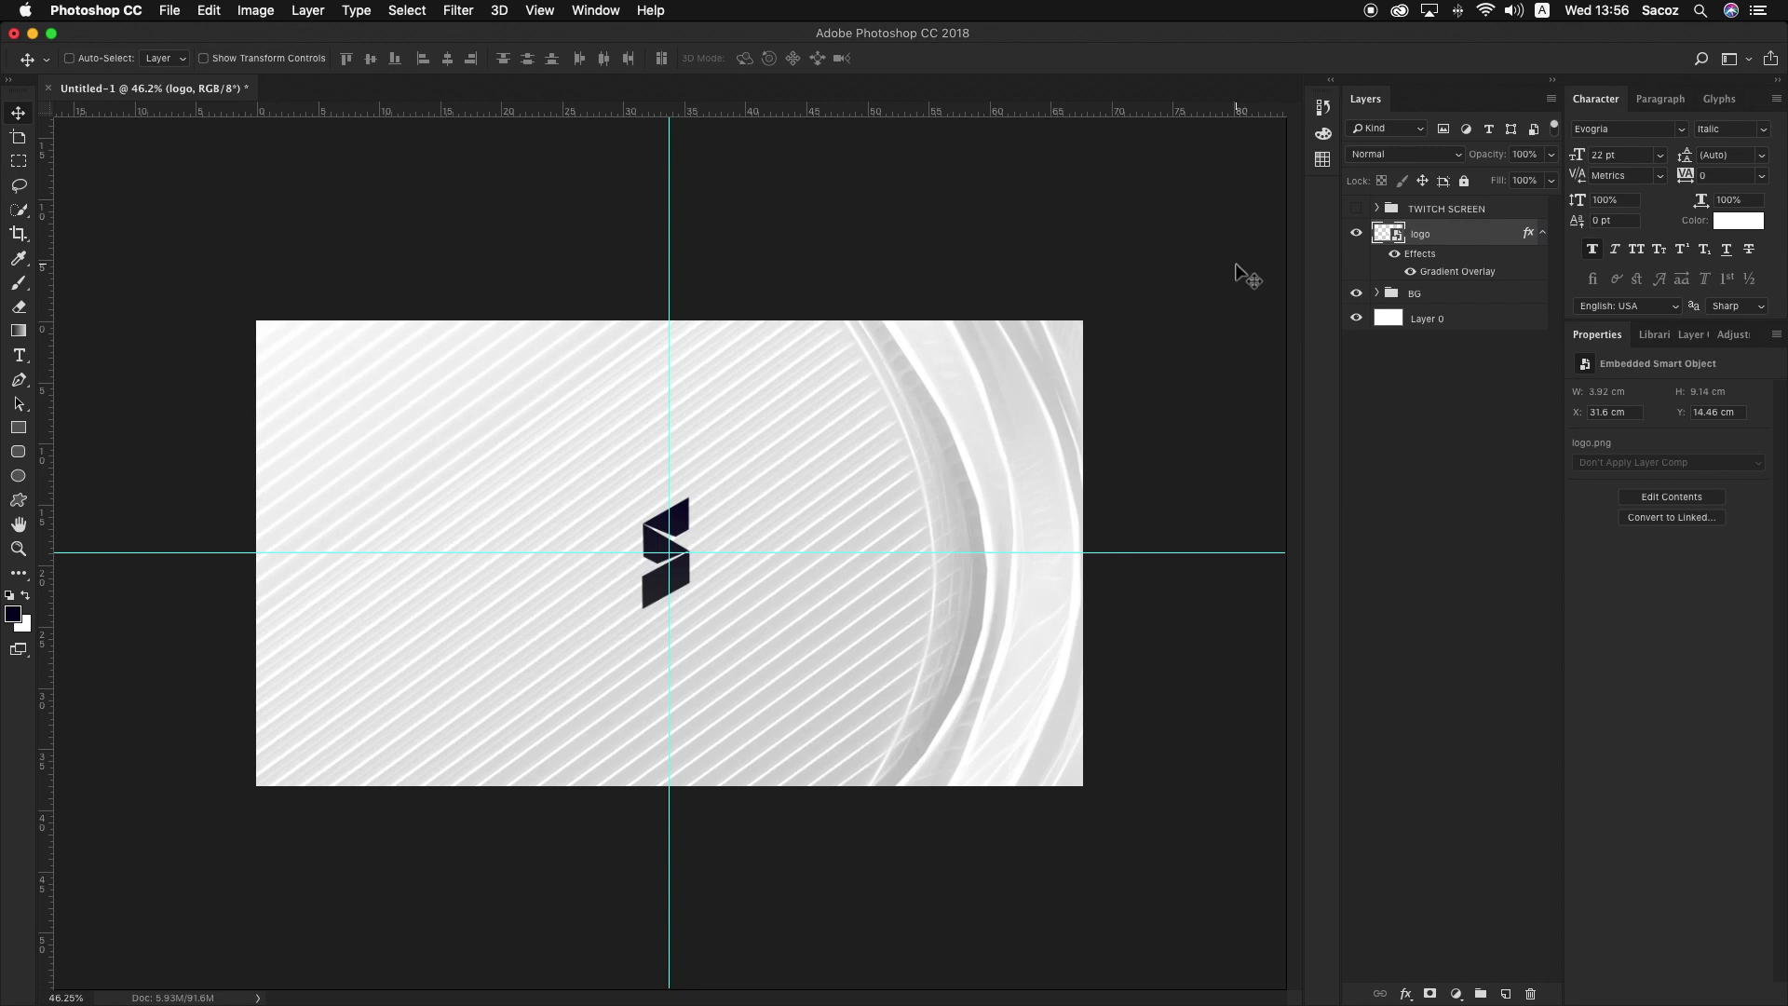
key(z)
mouse_move(577, 562)
mouse_down()
mouse_move(611, 603)
mouse_move(592, 579)
mouse_up()
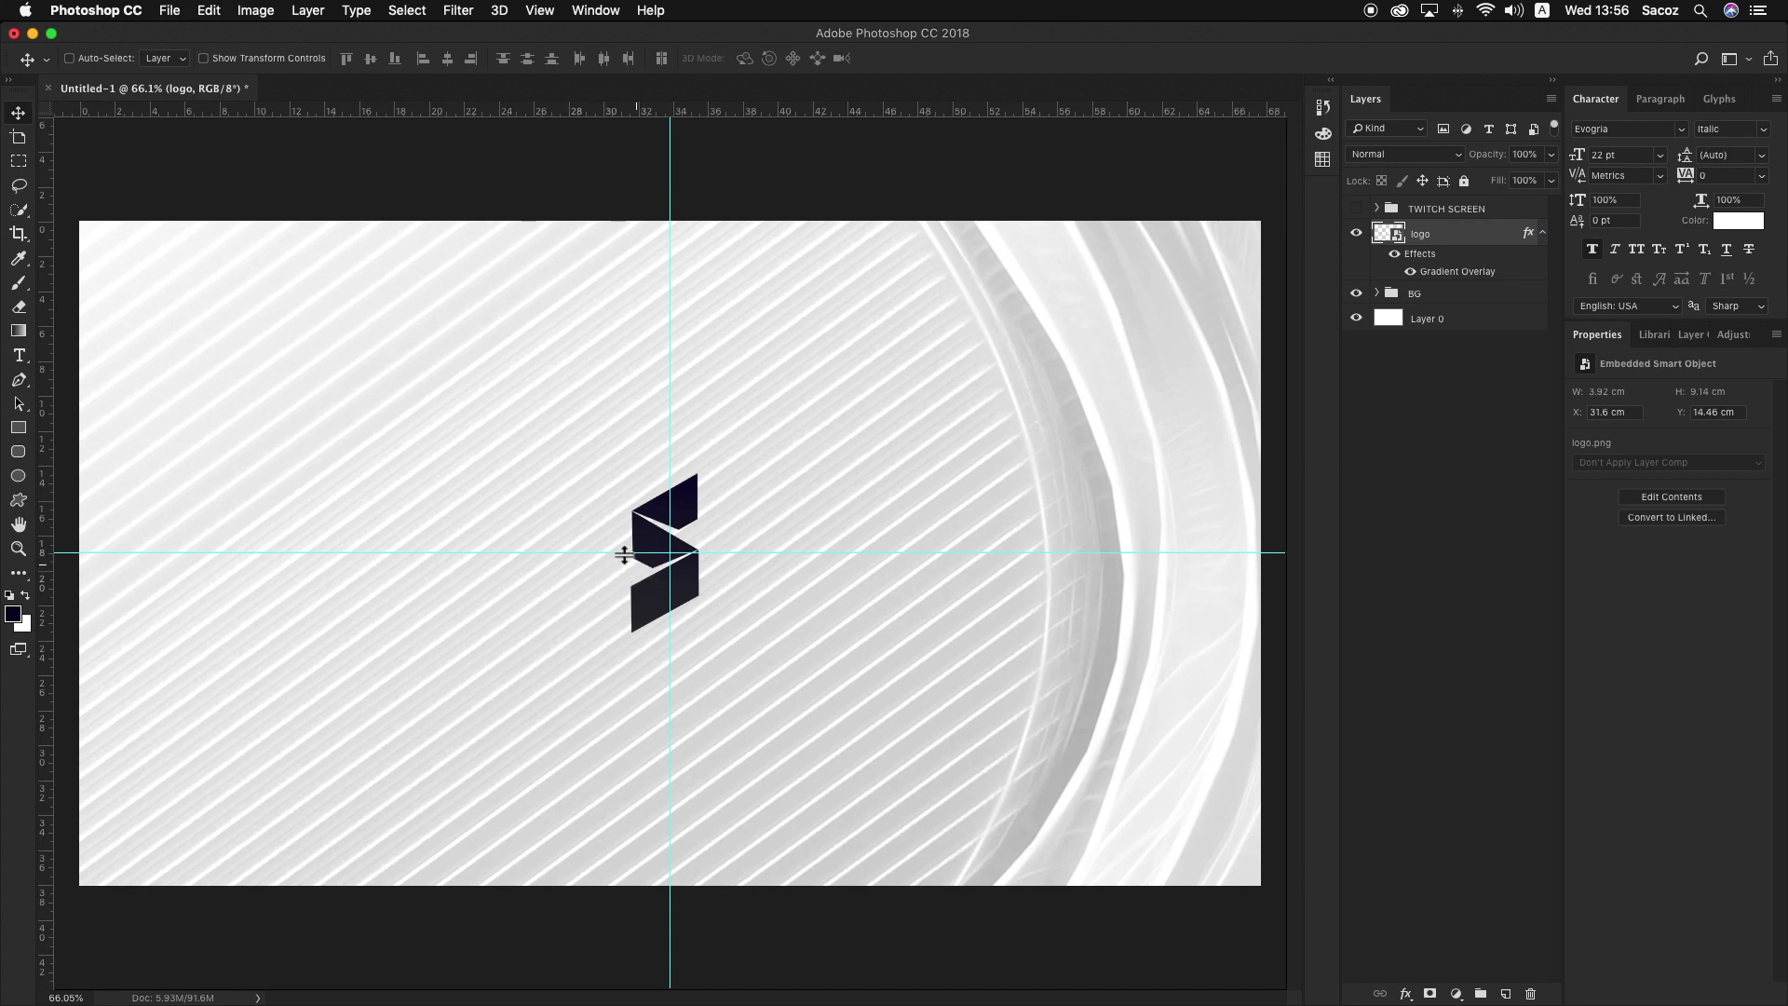
key(z)
mouse_move(531, 555)
mouse_down()
mouse_move(546, 563)
mouse_move(518, 520)
mouse_move(540, 551)
mouse_up()
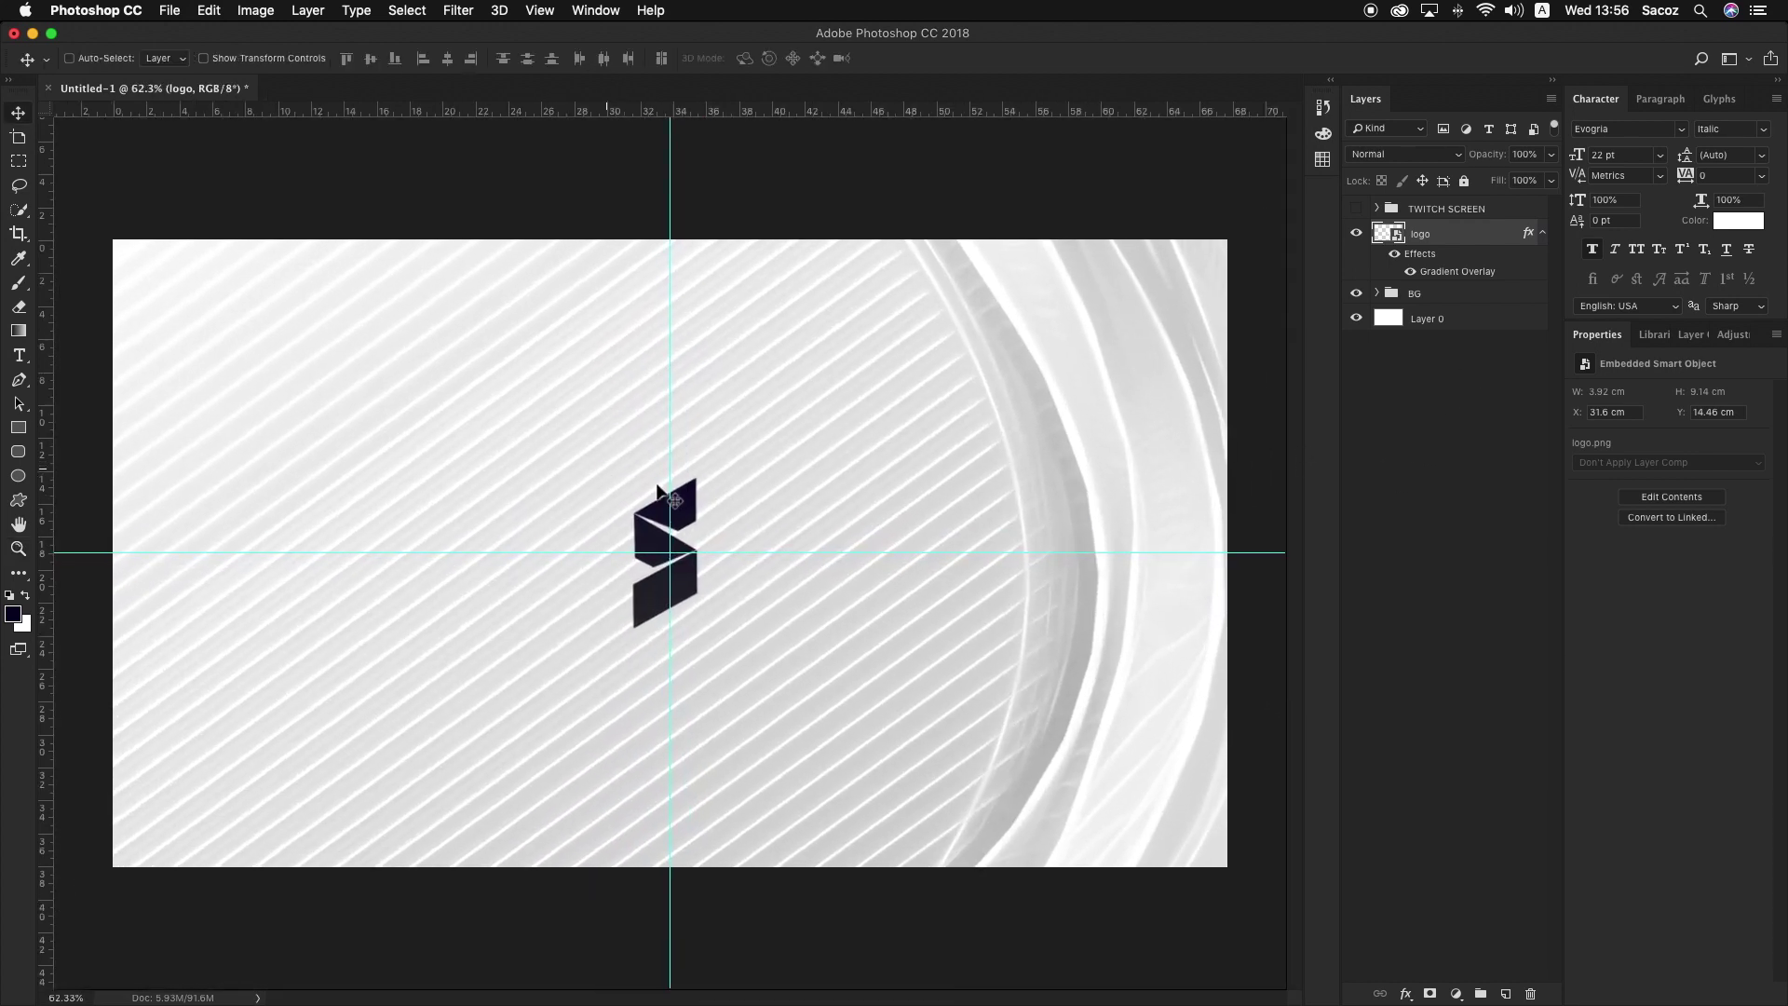
Step: Add the text STREAM in Evogria Italic beside the logo and scale it up to about 94.1 pt
key(t)
click(412, 532)
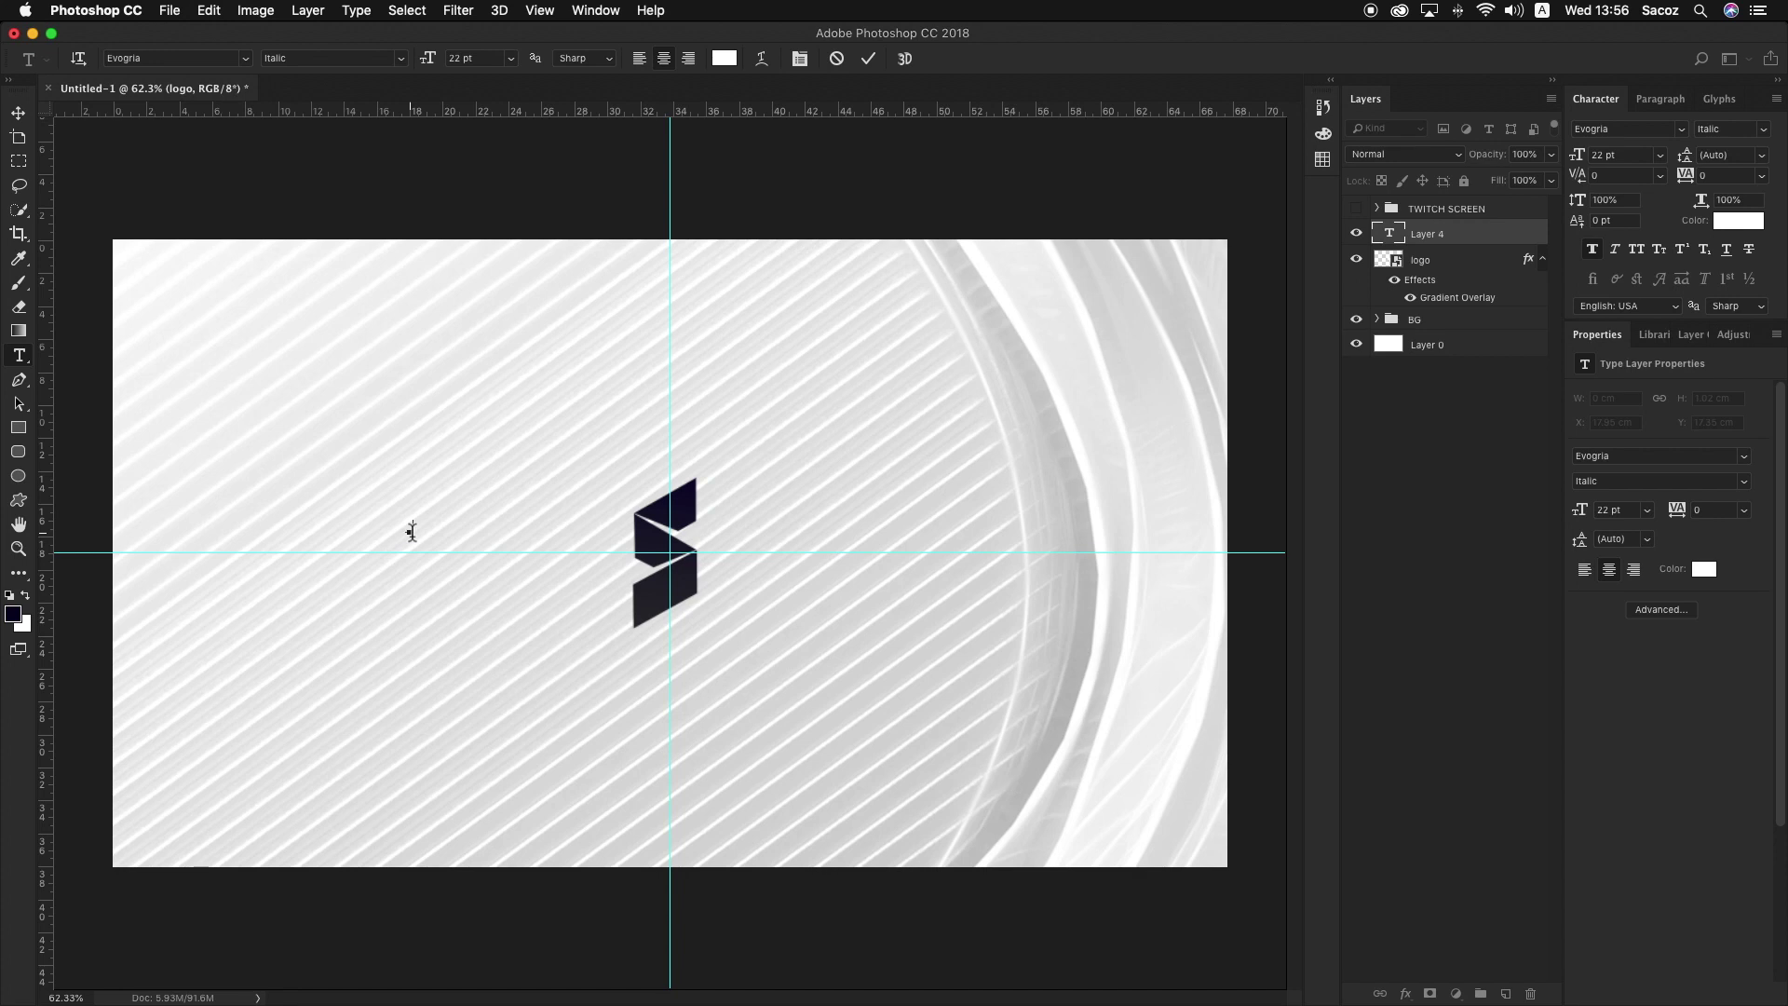
click(18, 113)
key(super+t)
drag(436, 519, 545, 500)
key(Return)
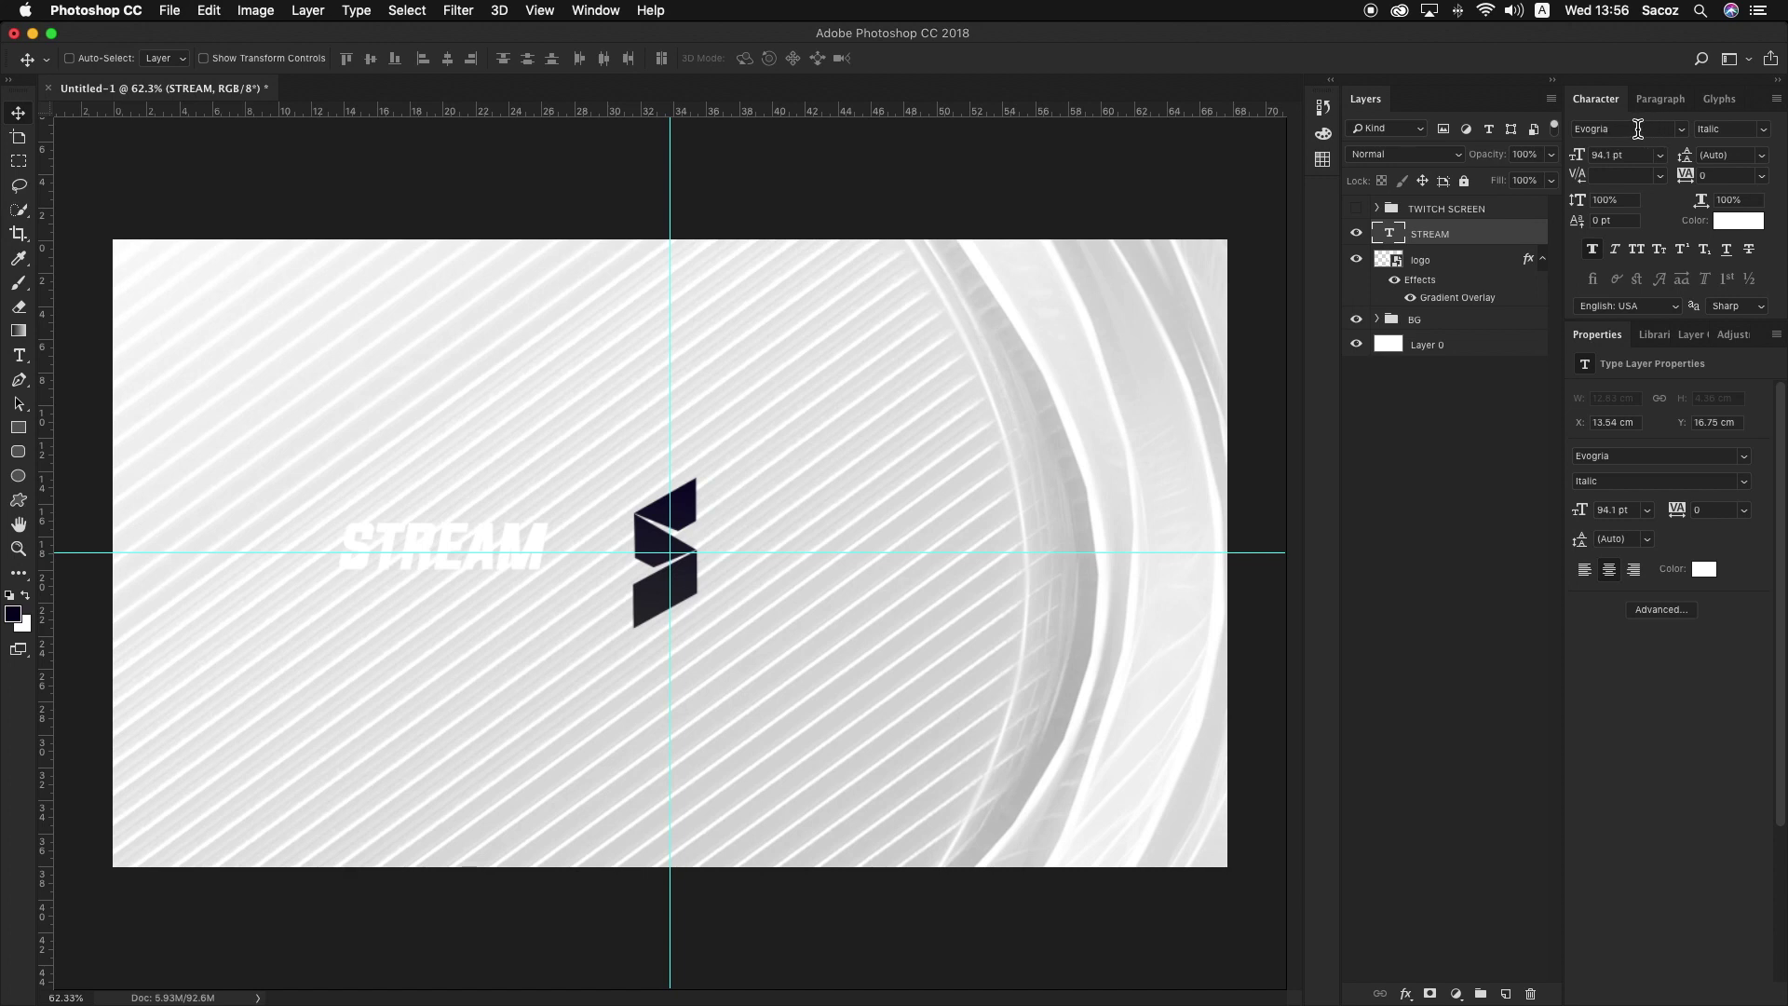
Step: Try the STREAM text with and without Faux Bold
click(1599, 250)
click(1600, 250)
click(1600, 251)
click(1599, 250)
click(1591, 250)
Step: Compare the STREAM text and logo with the finished TWITCH SCREEN design, then hide that group again
click(1357, 210)
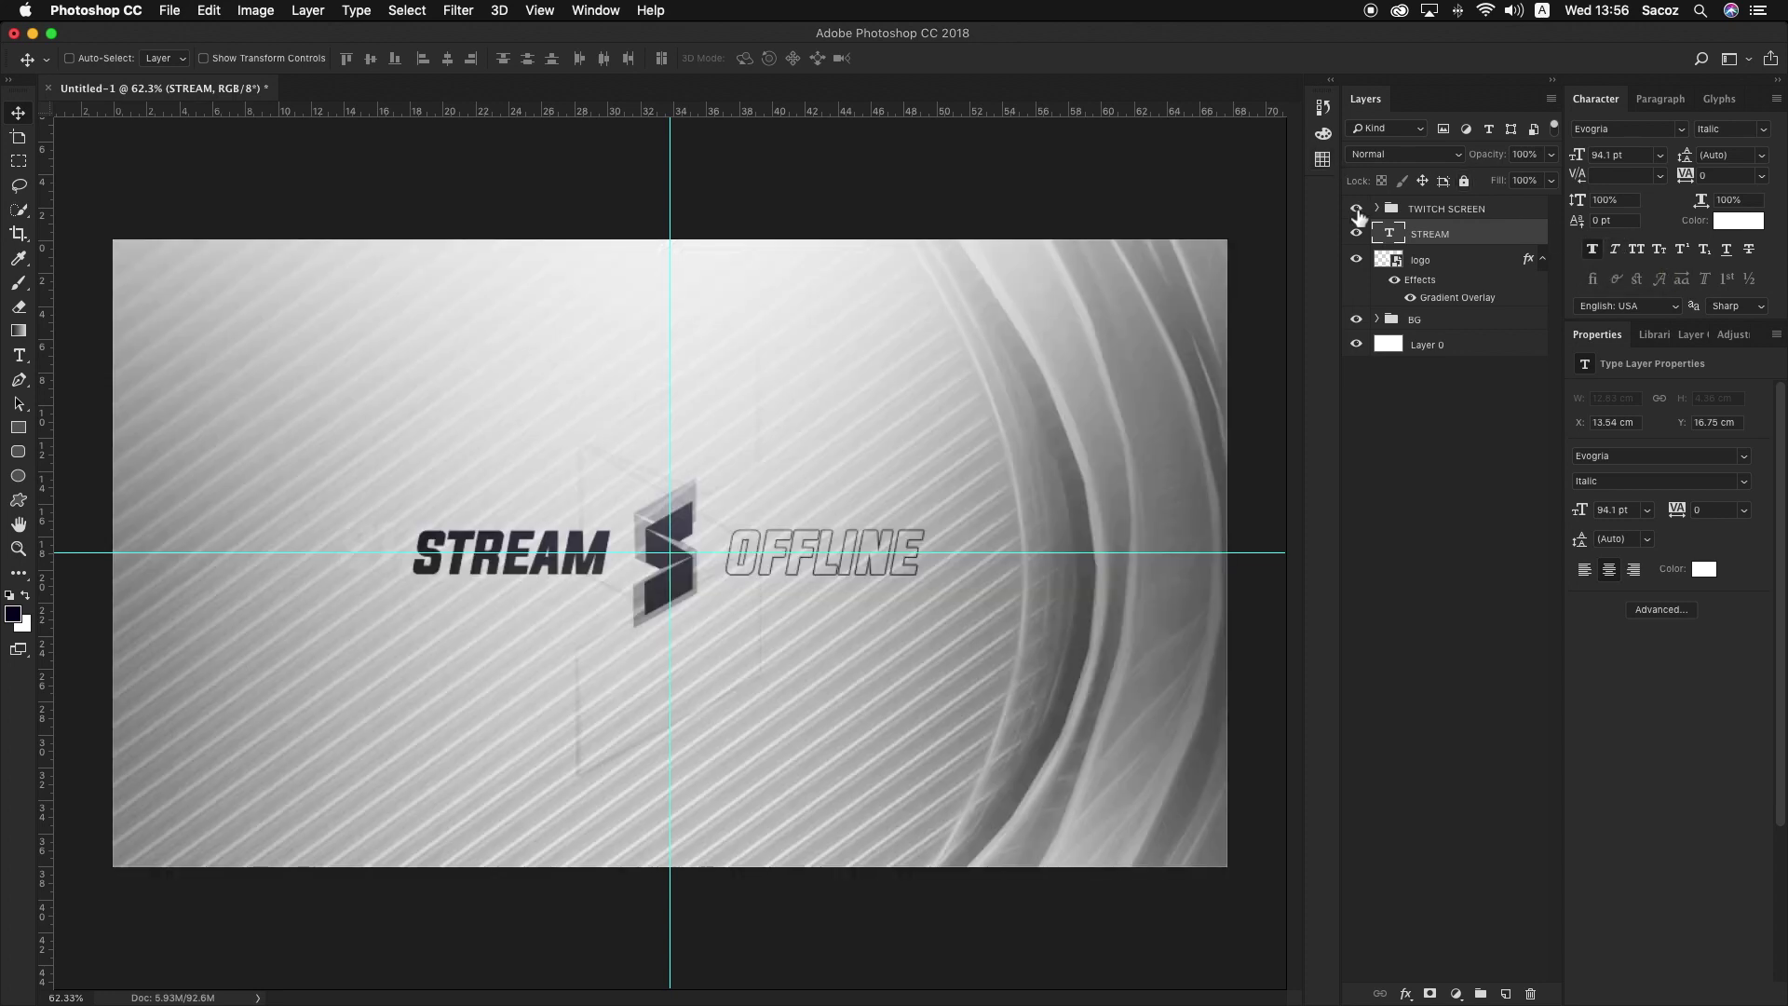
click(1357, 209)
click(1358, 209)
key(XF86MonBrightnessUp)
click(1376, 209)
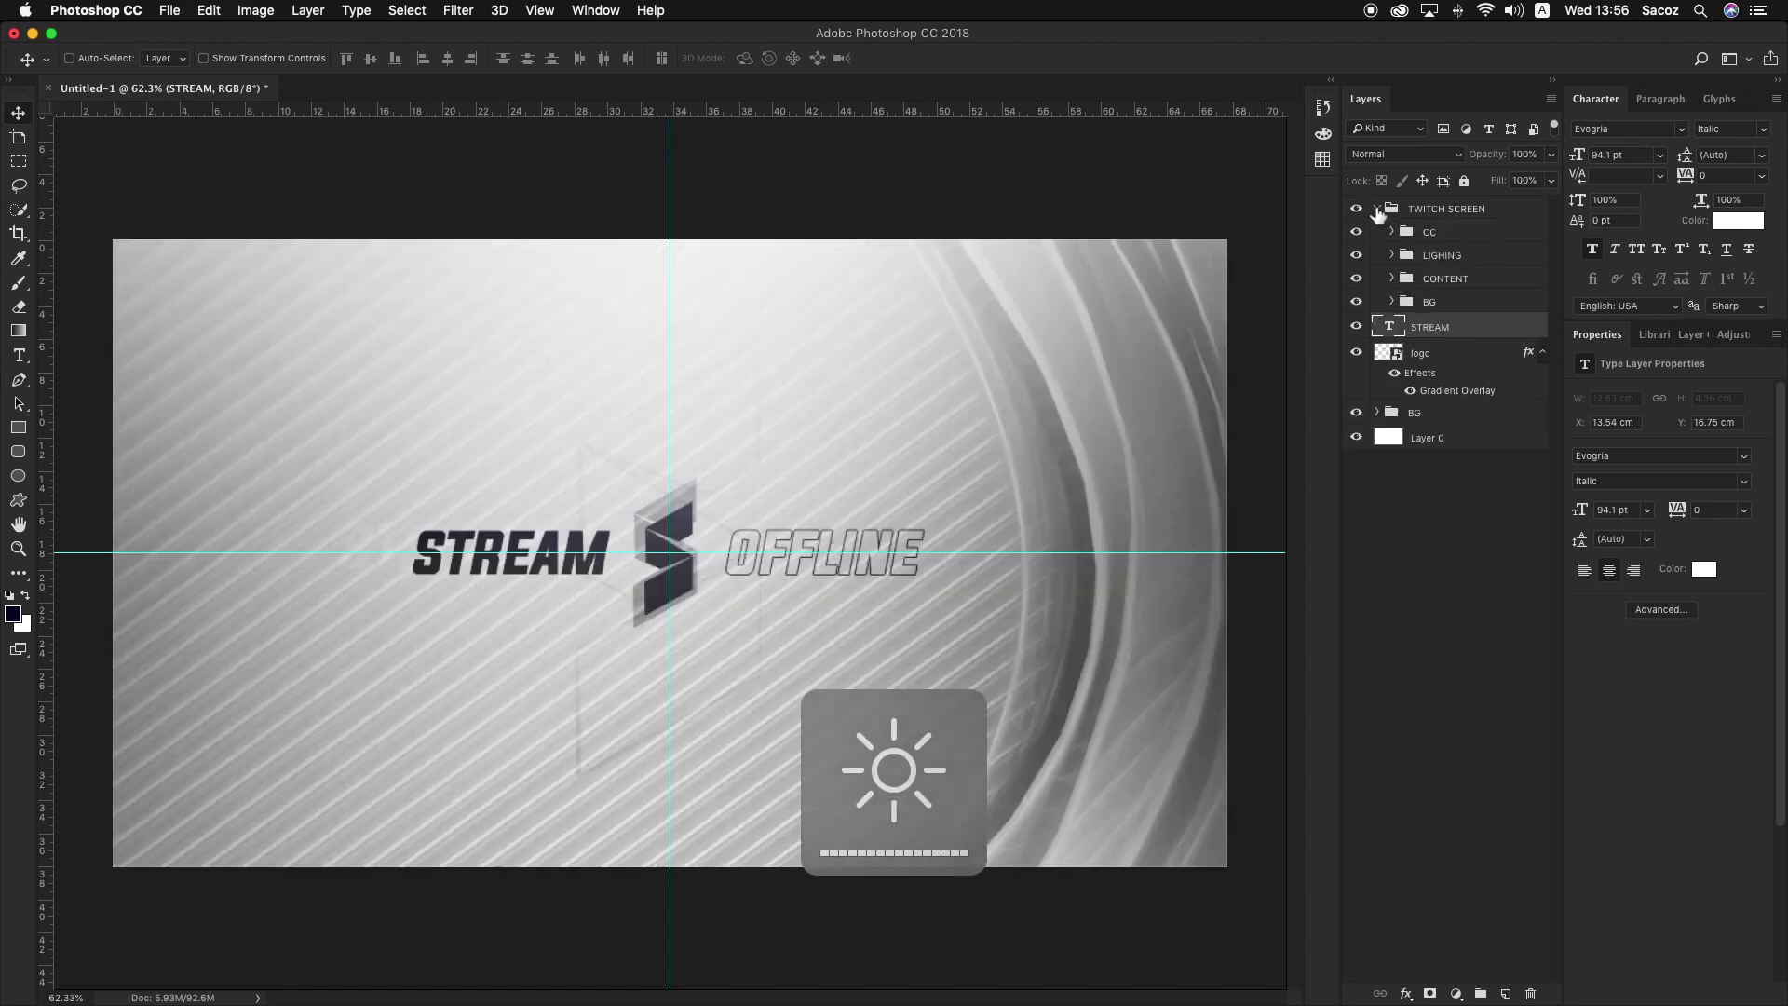
click(1376, 209)
click(1357, 208)
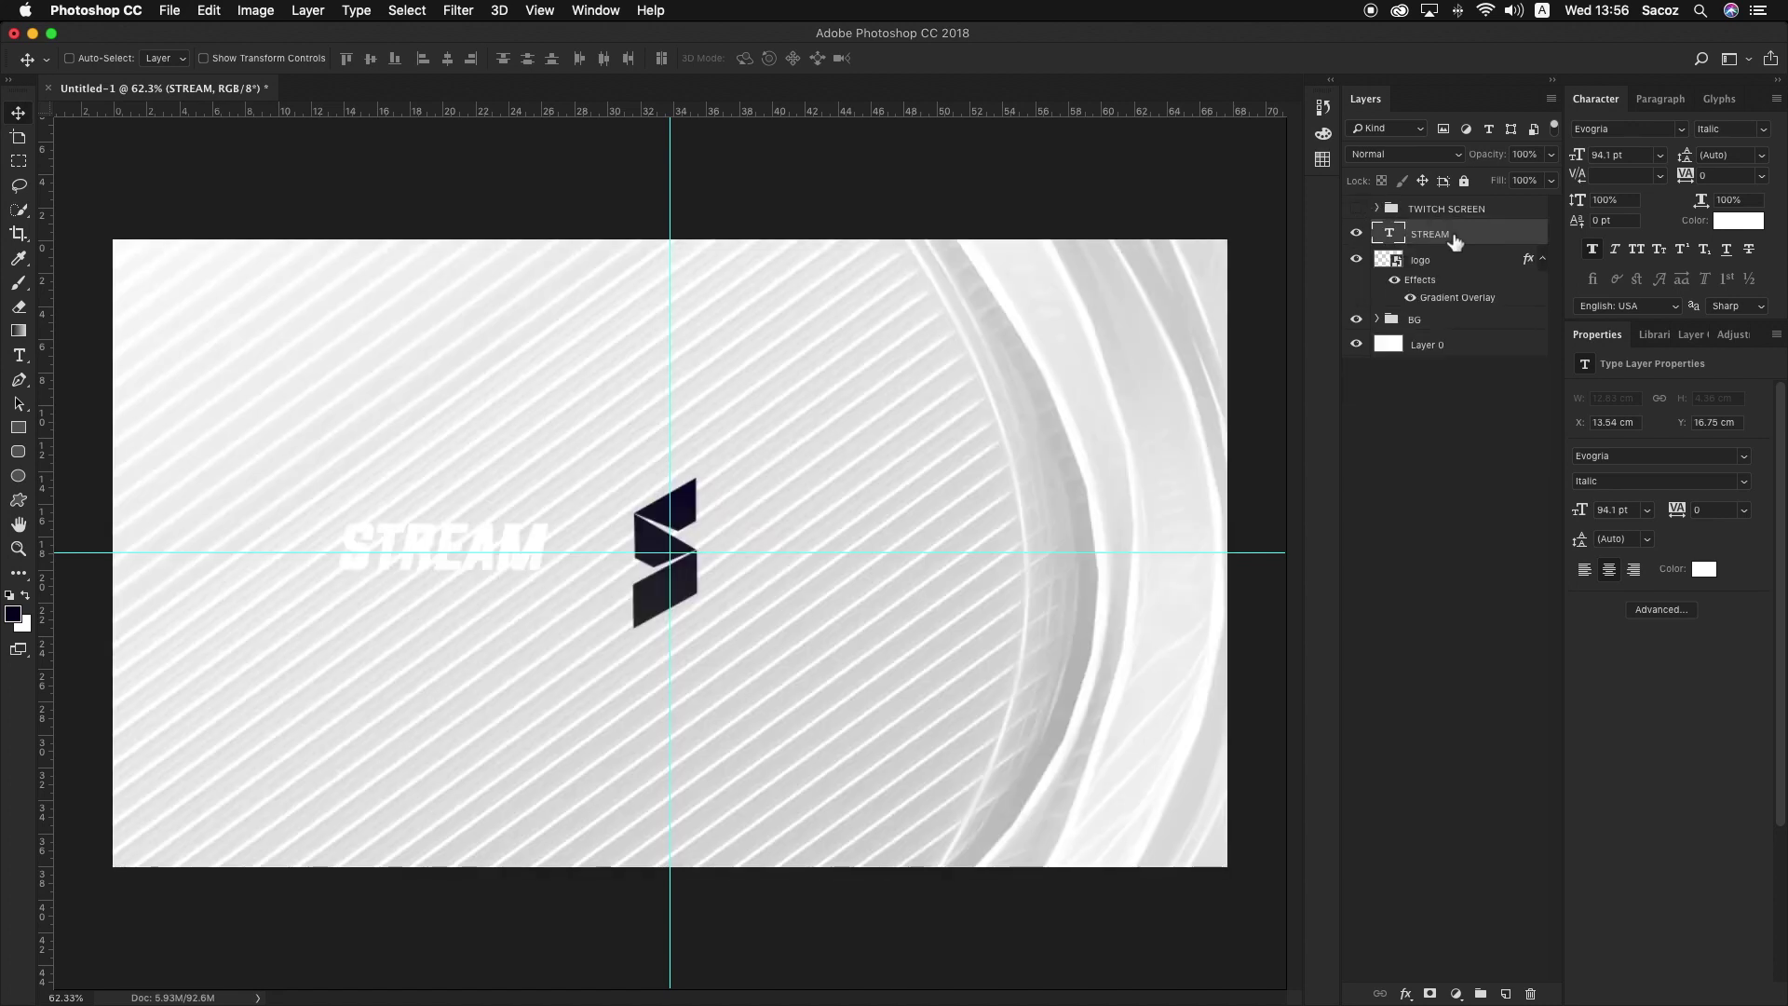
Step: Move the STREAM text about 3.4 cm horizontally towards the logo
key(super+t)
drag(559, 520, 588, 521)
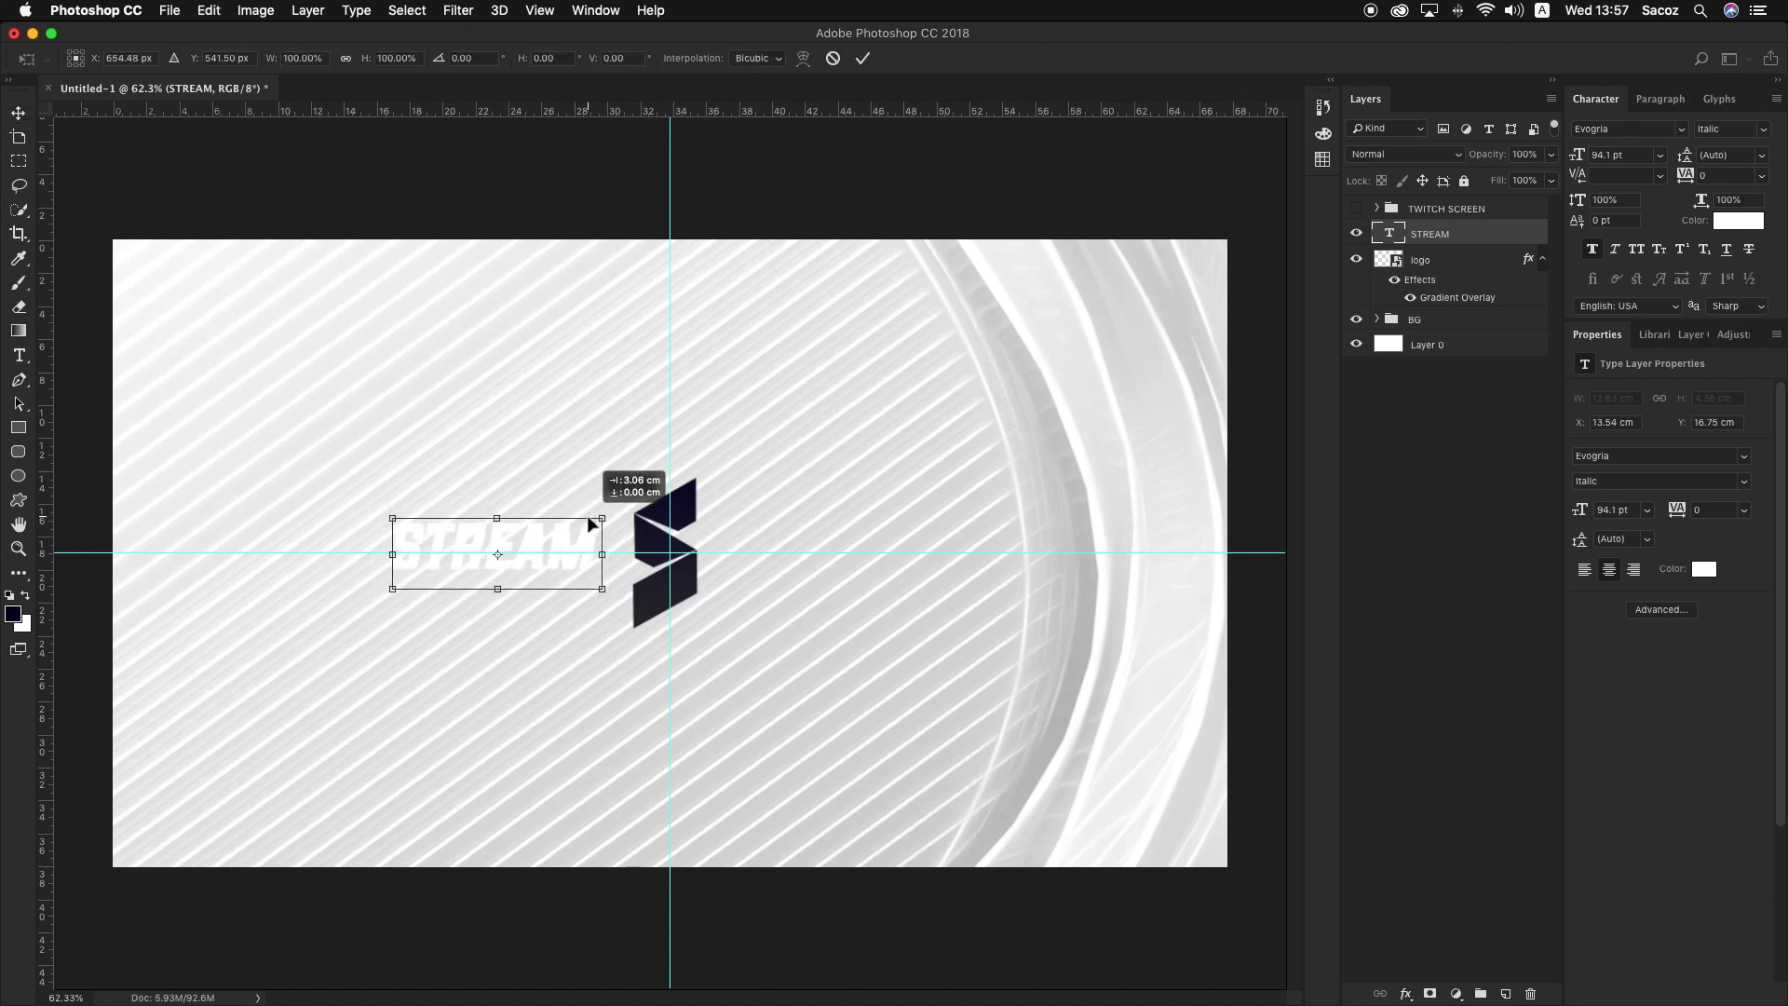
key(Return)
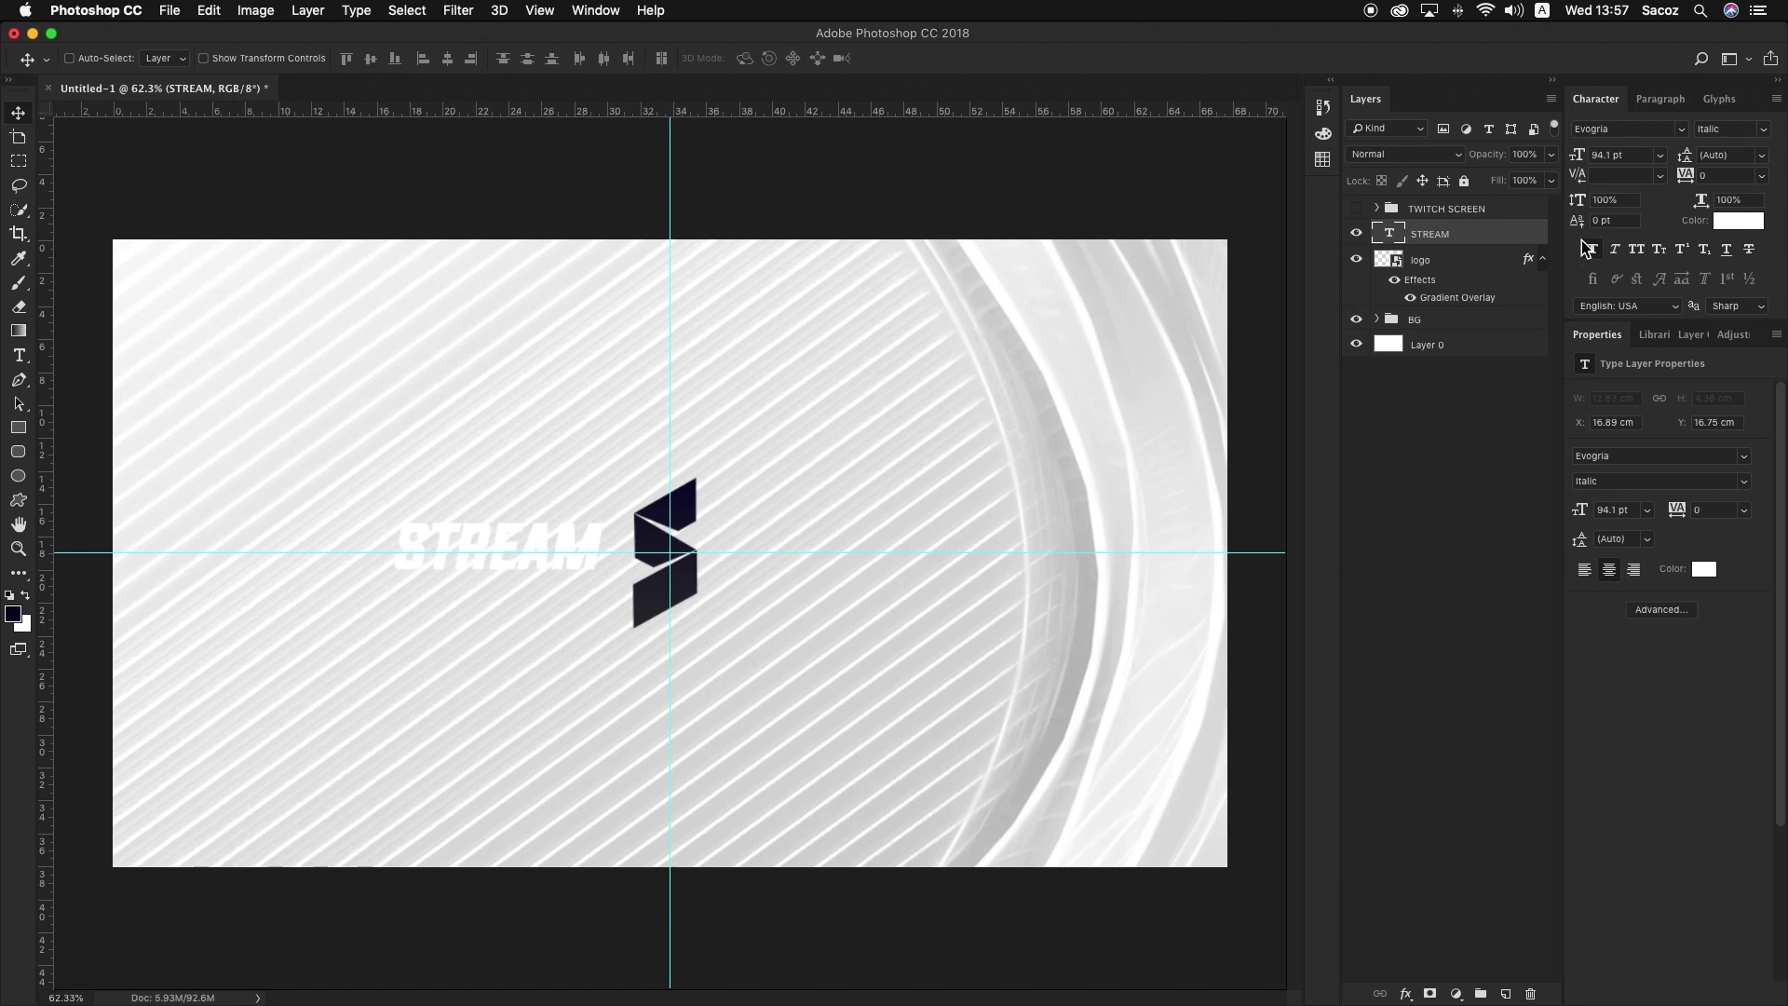
double_click(1516, 233)
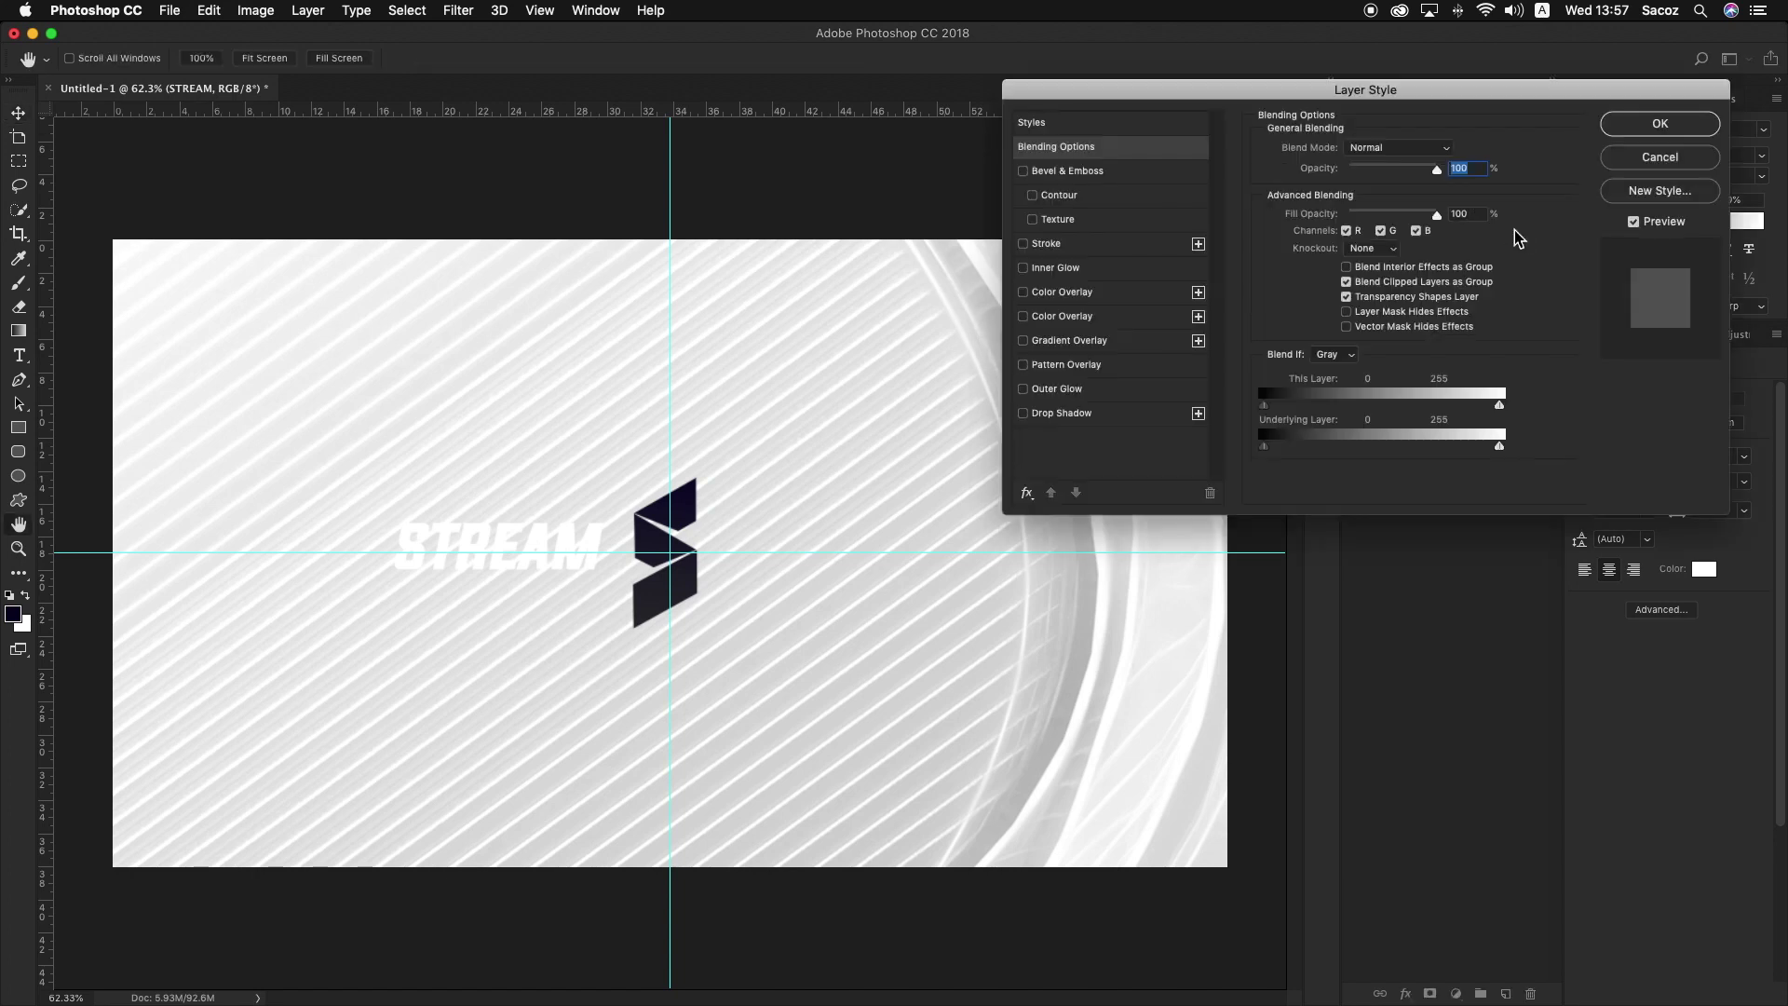
click(1628, 158)
click(594, 11)
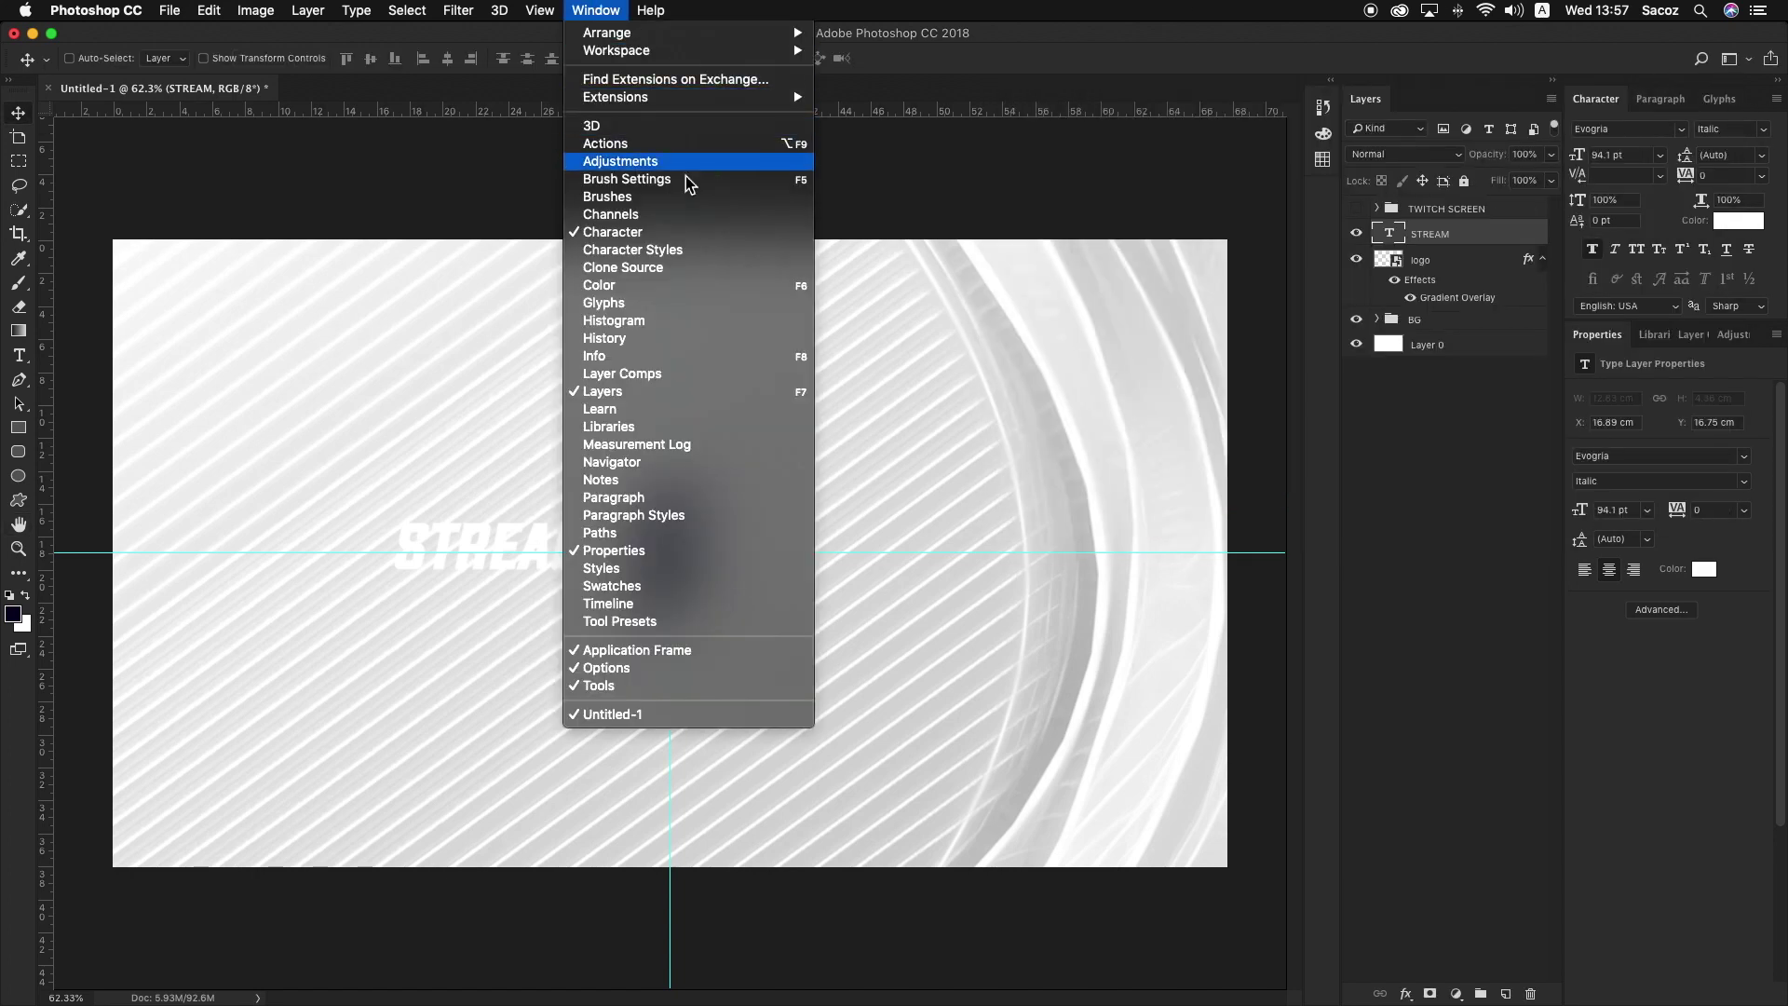
click(656, 17)
click(1593, 248)
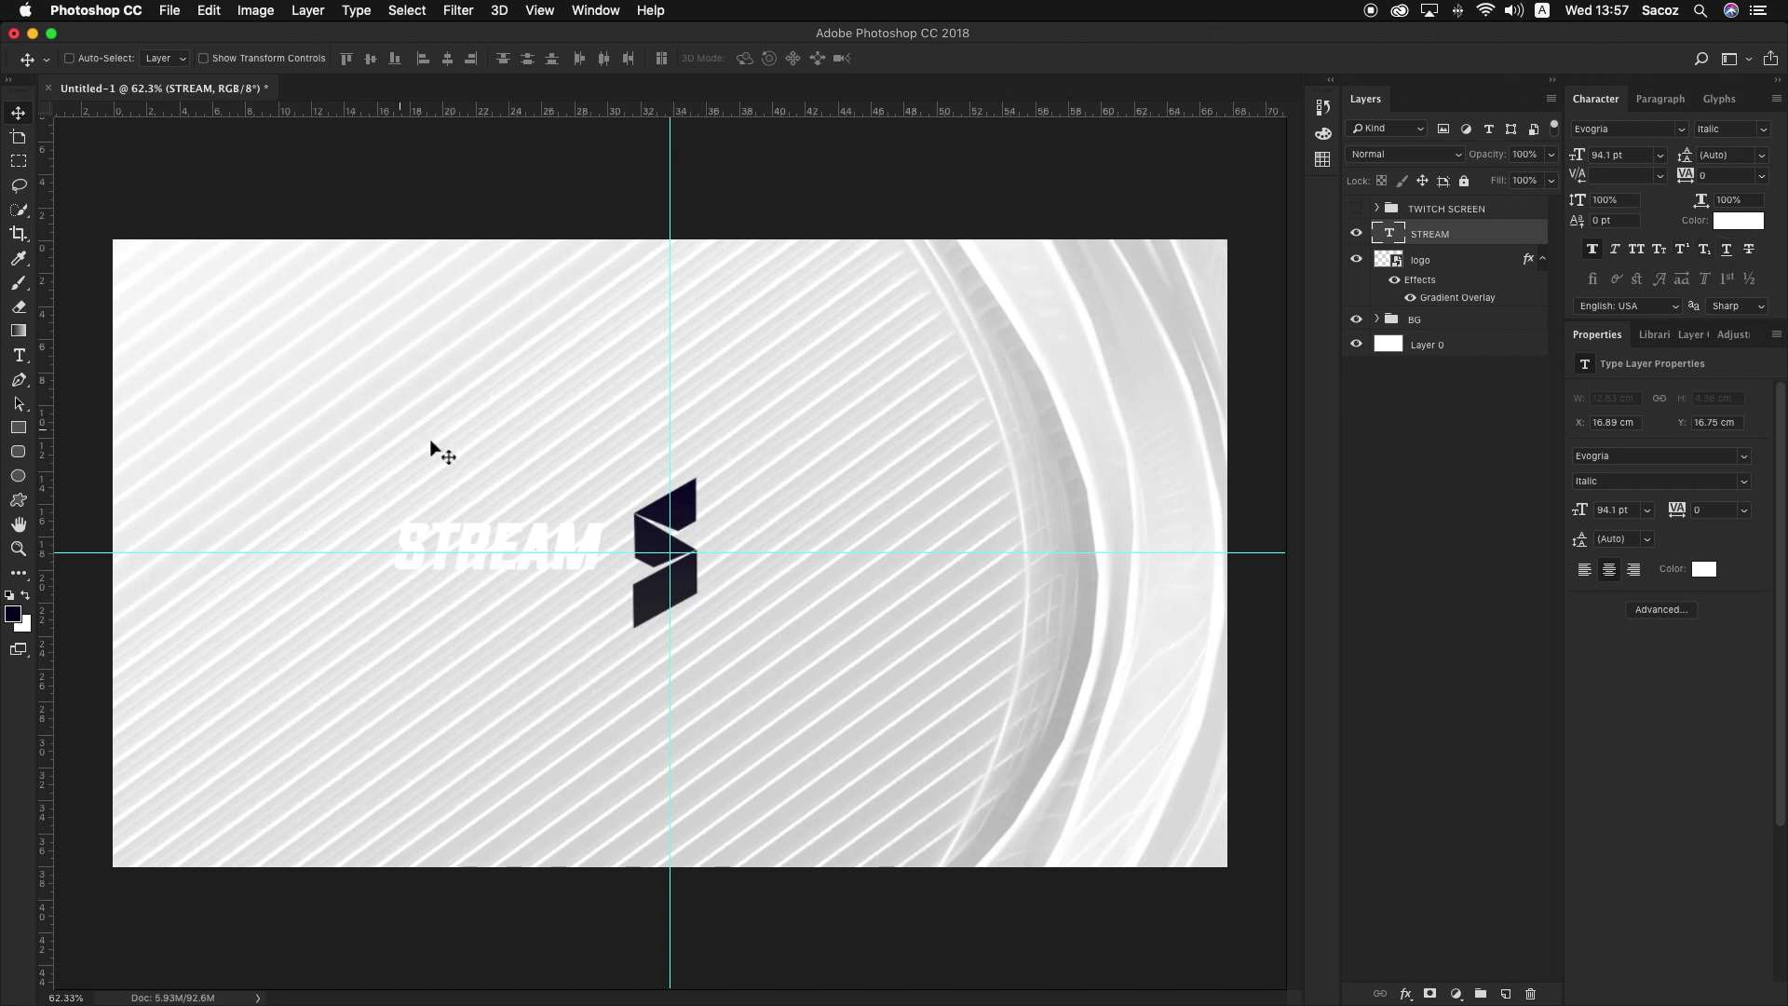
Step: Shift the STREAM text about 0.8 cm away from the logo and apply a dark linear Gradient Overlay at -96° and 149% scale
drag(579, 484, 550, 533)
double_click(1515, 240)
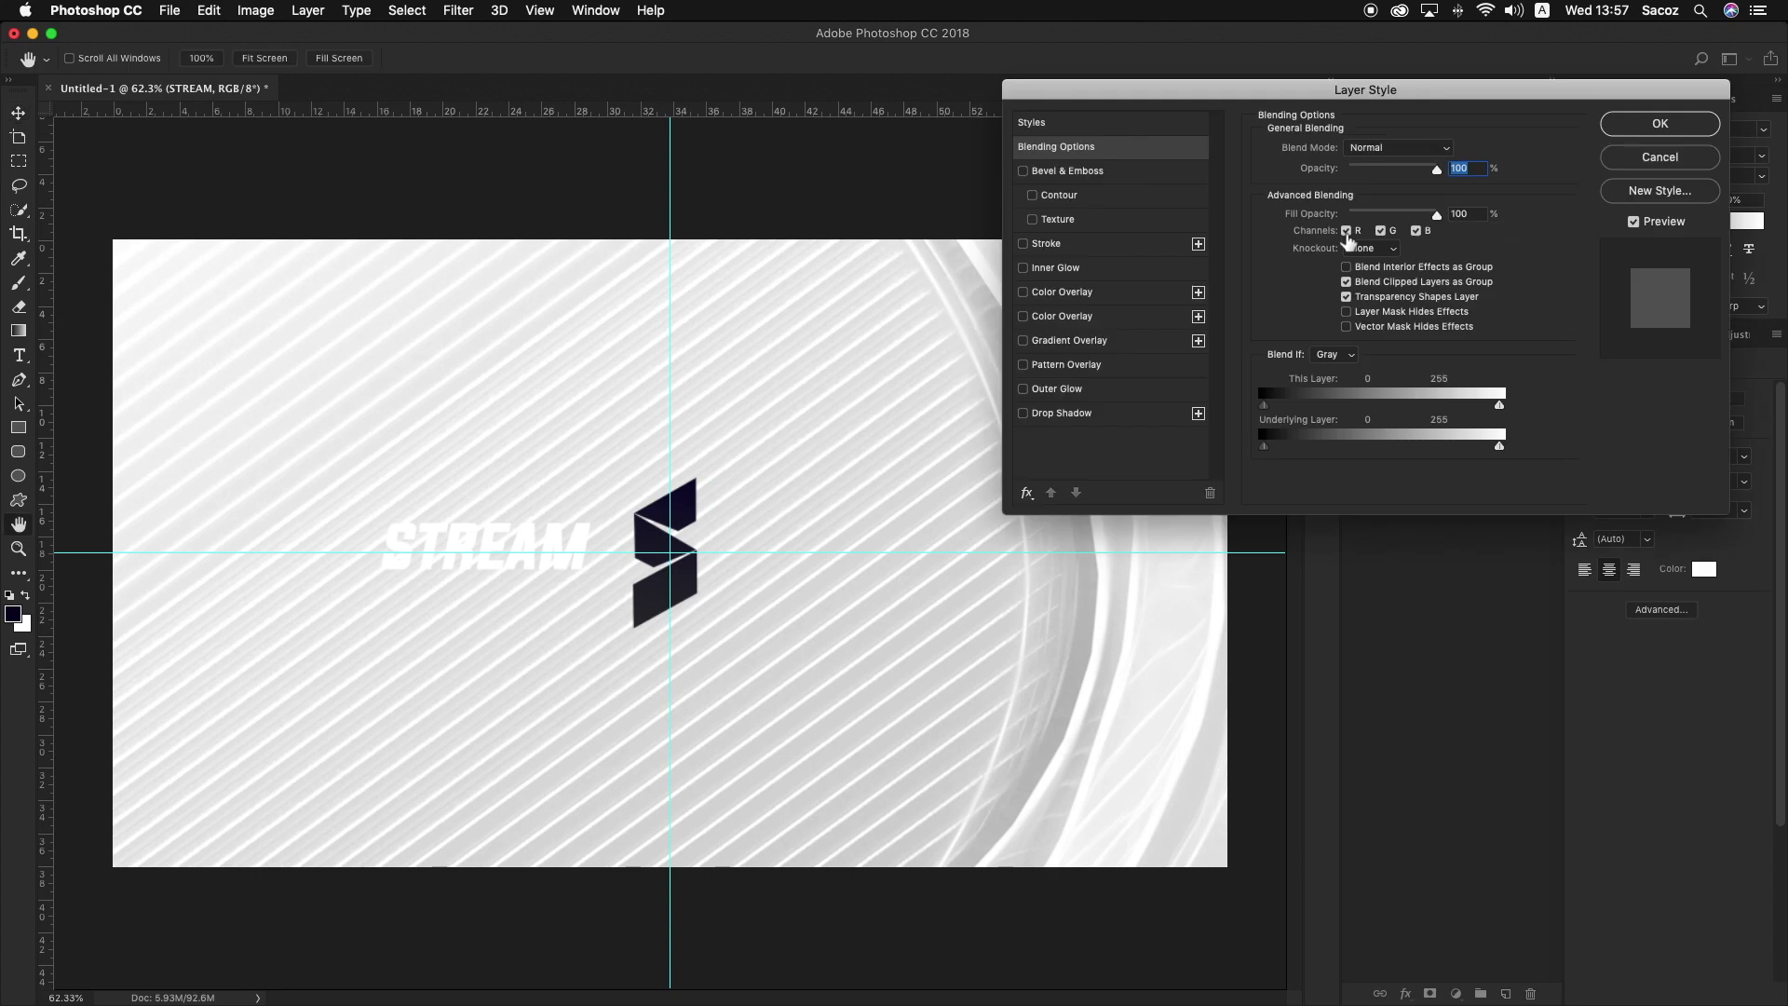
click(1024, 339)
click(1171, 340)
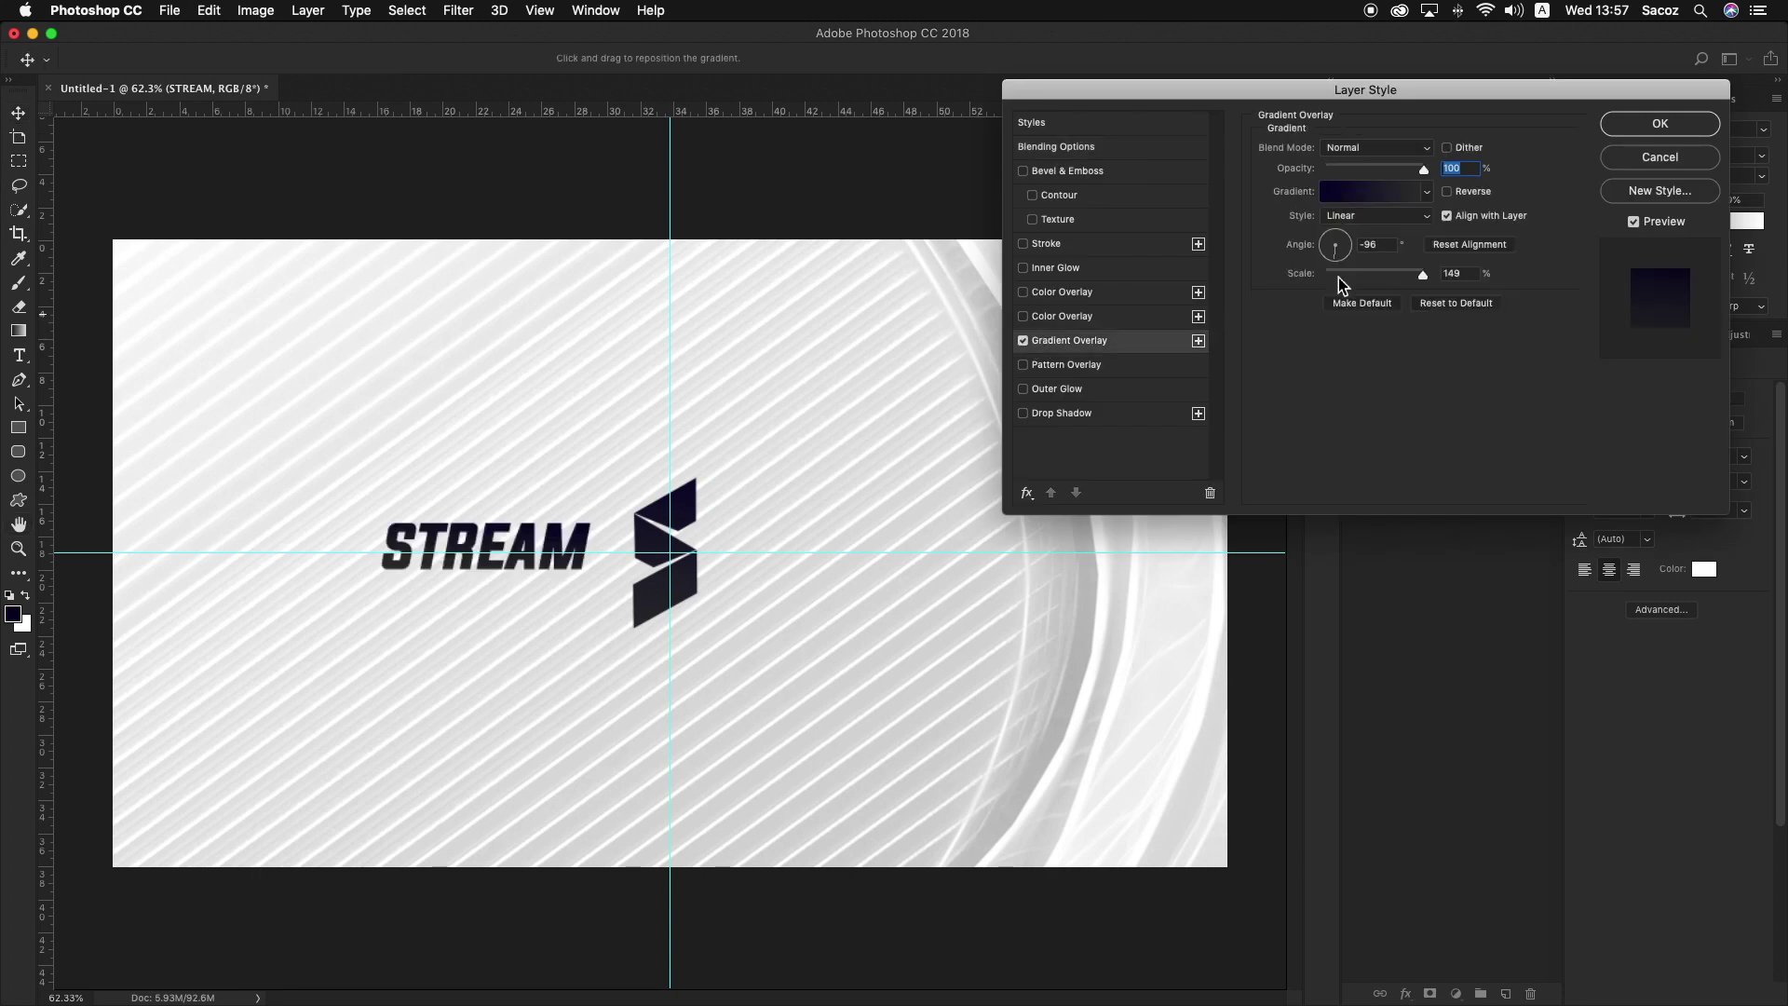
click(1405, 199)
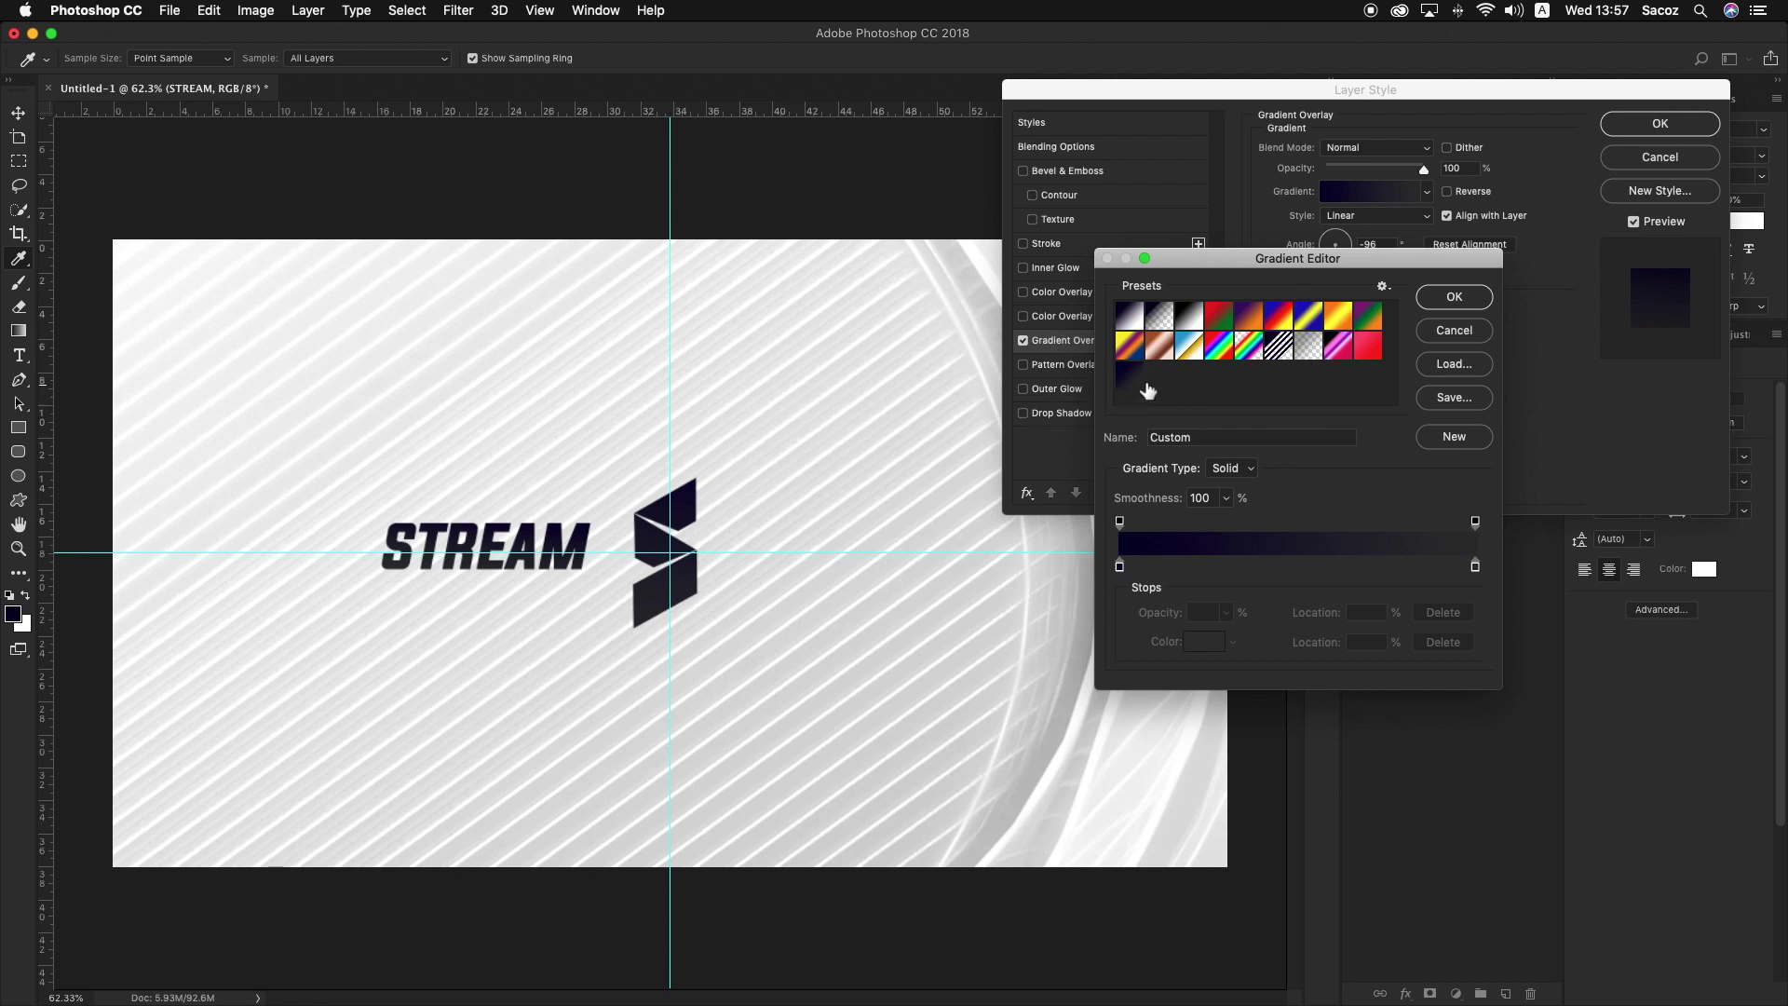
key(Return)
key(Return)
Step: Show the TWITCH SCREEN design and group the STREAM text, logo and BG layers together
key(z)
drag(548, 551, 606, 523)
key(v)
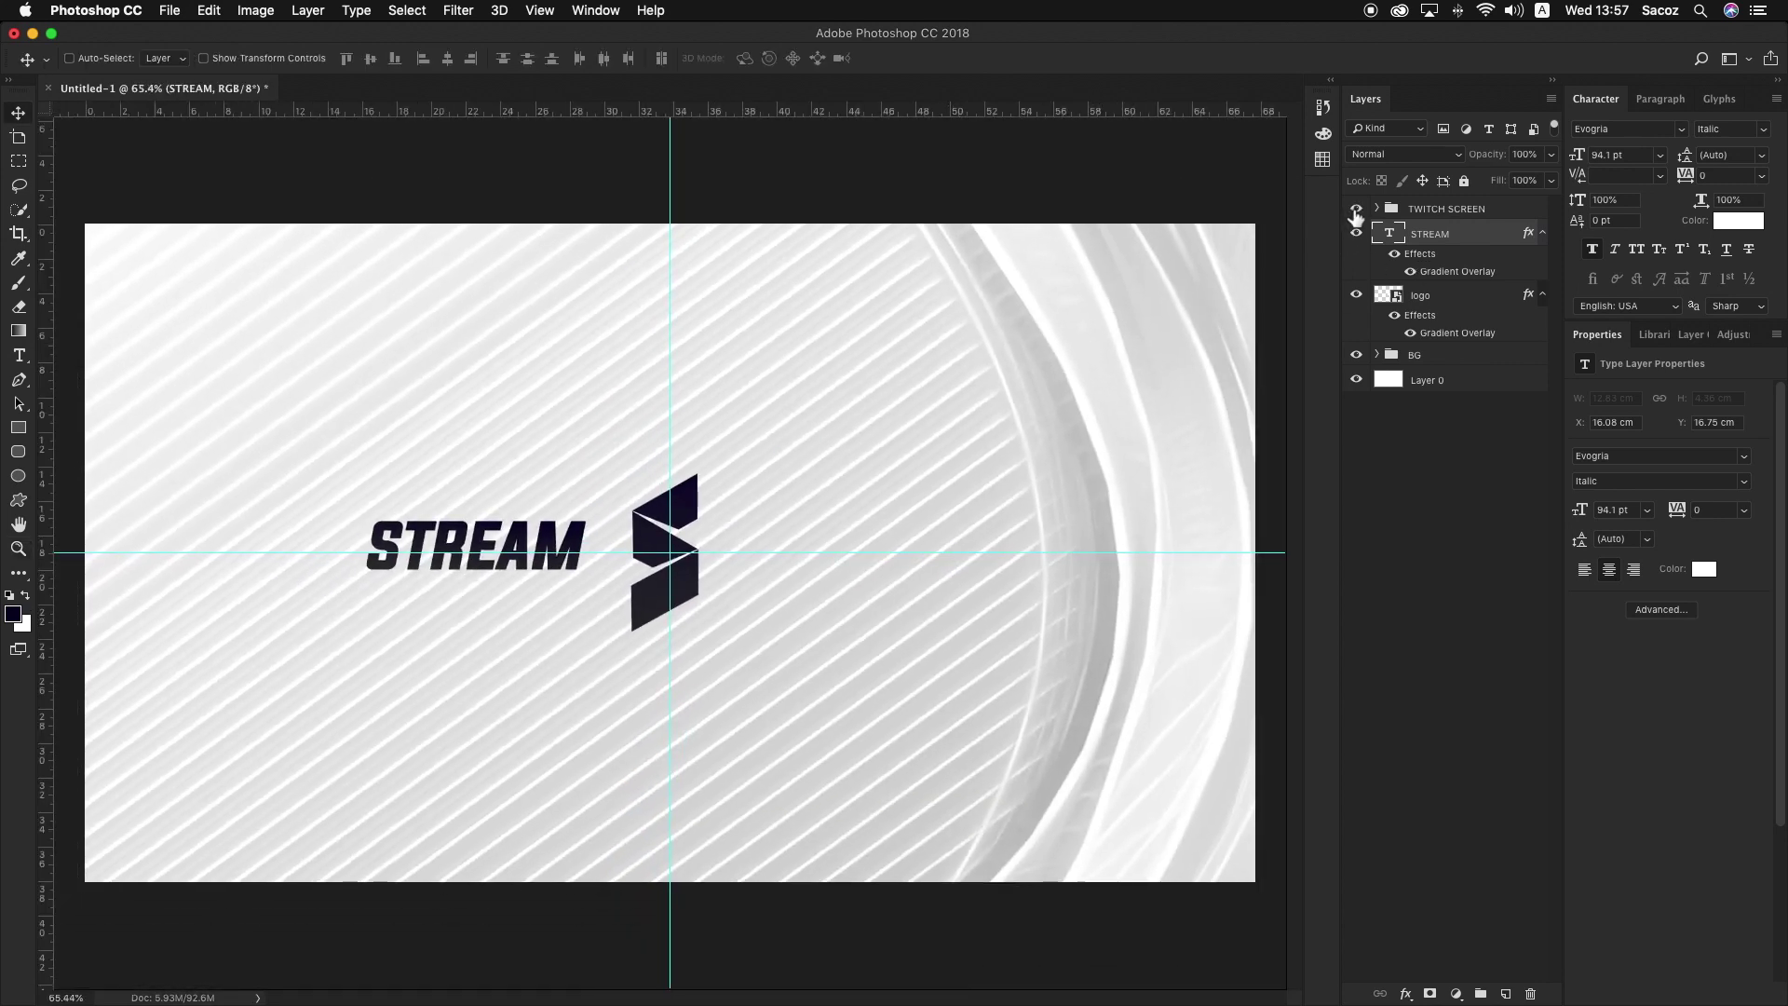
click(1356, 210)
shift+click(1445, 355)
key(super+g)
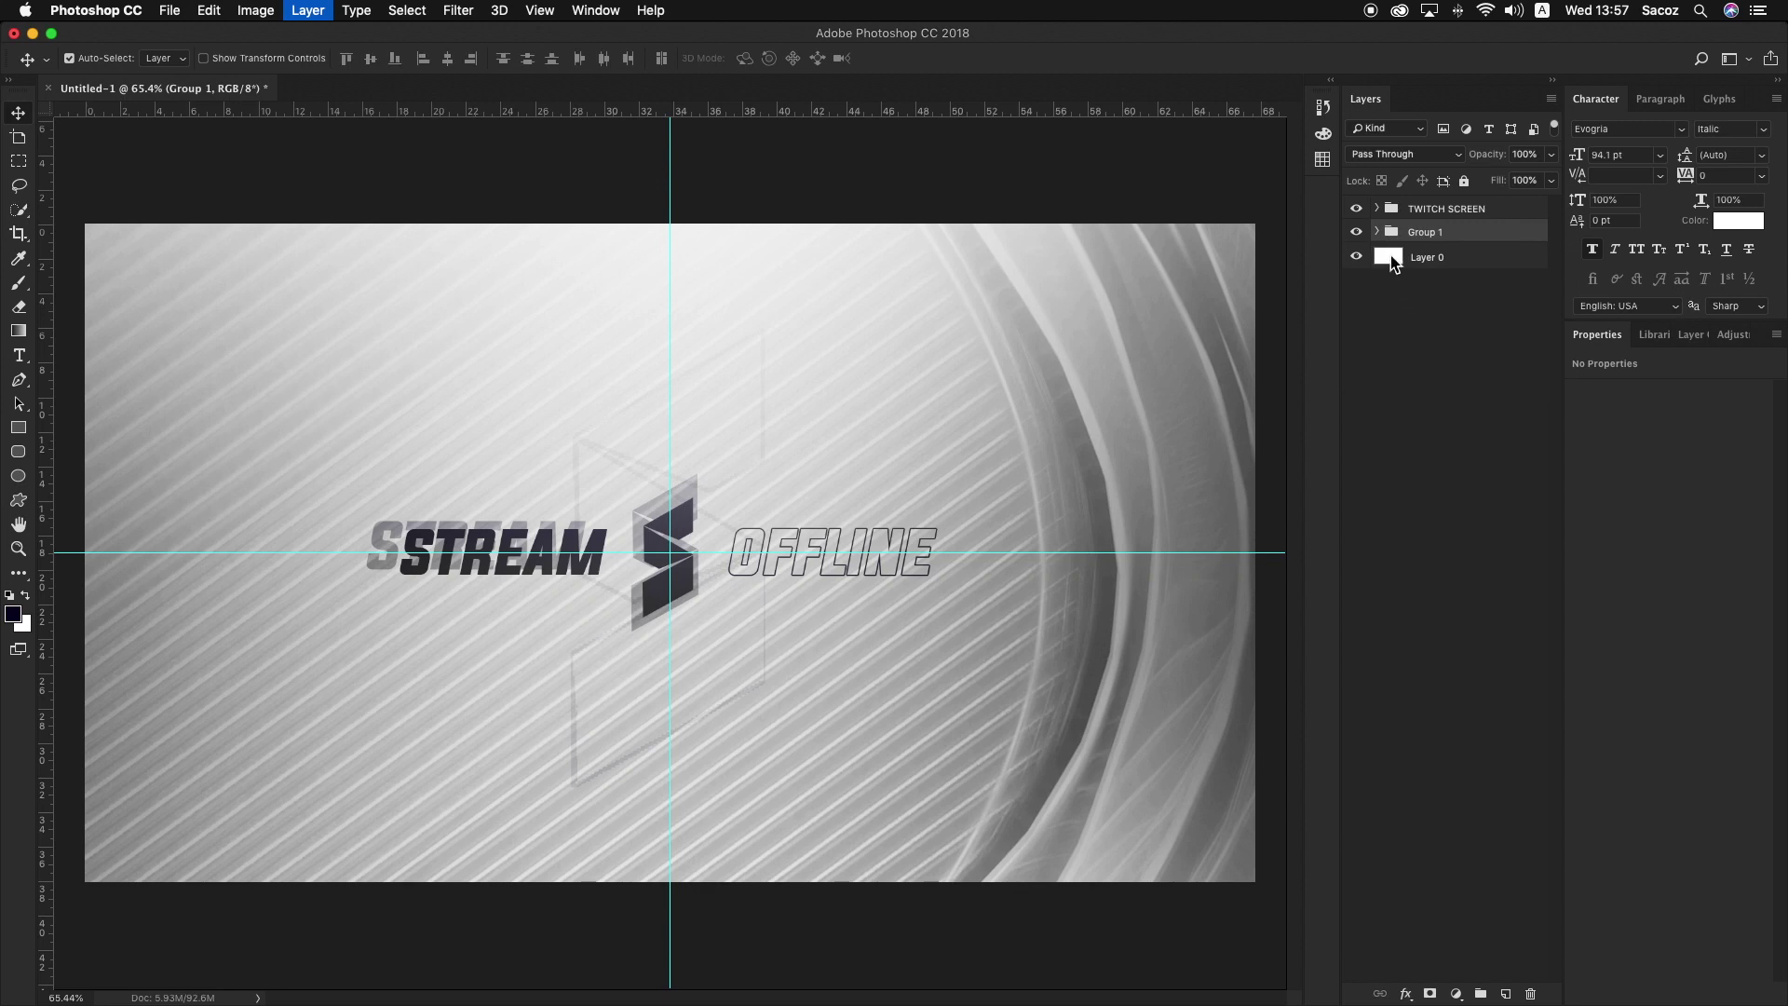
Step: Compare the new group with the TWITCH SCREEN design by toggling their visibility, leaving only the new group shown
click(1355, 233)
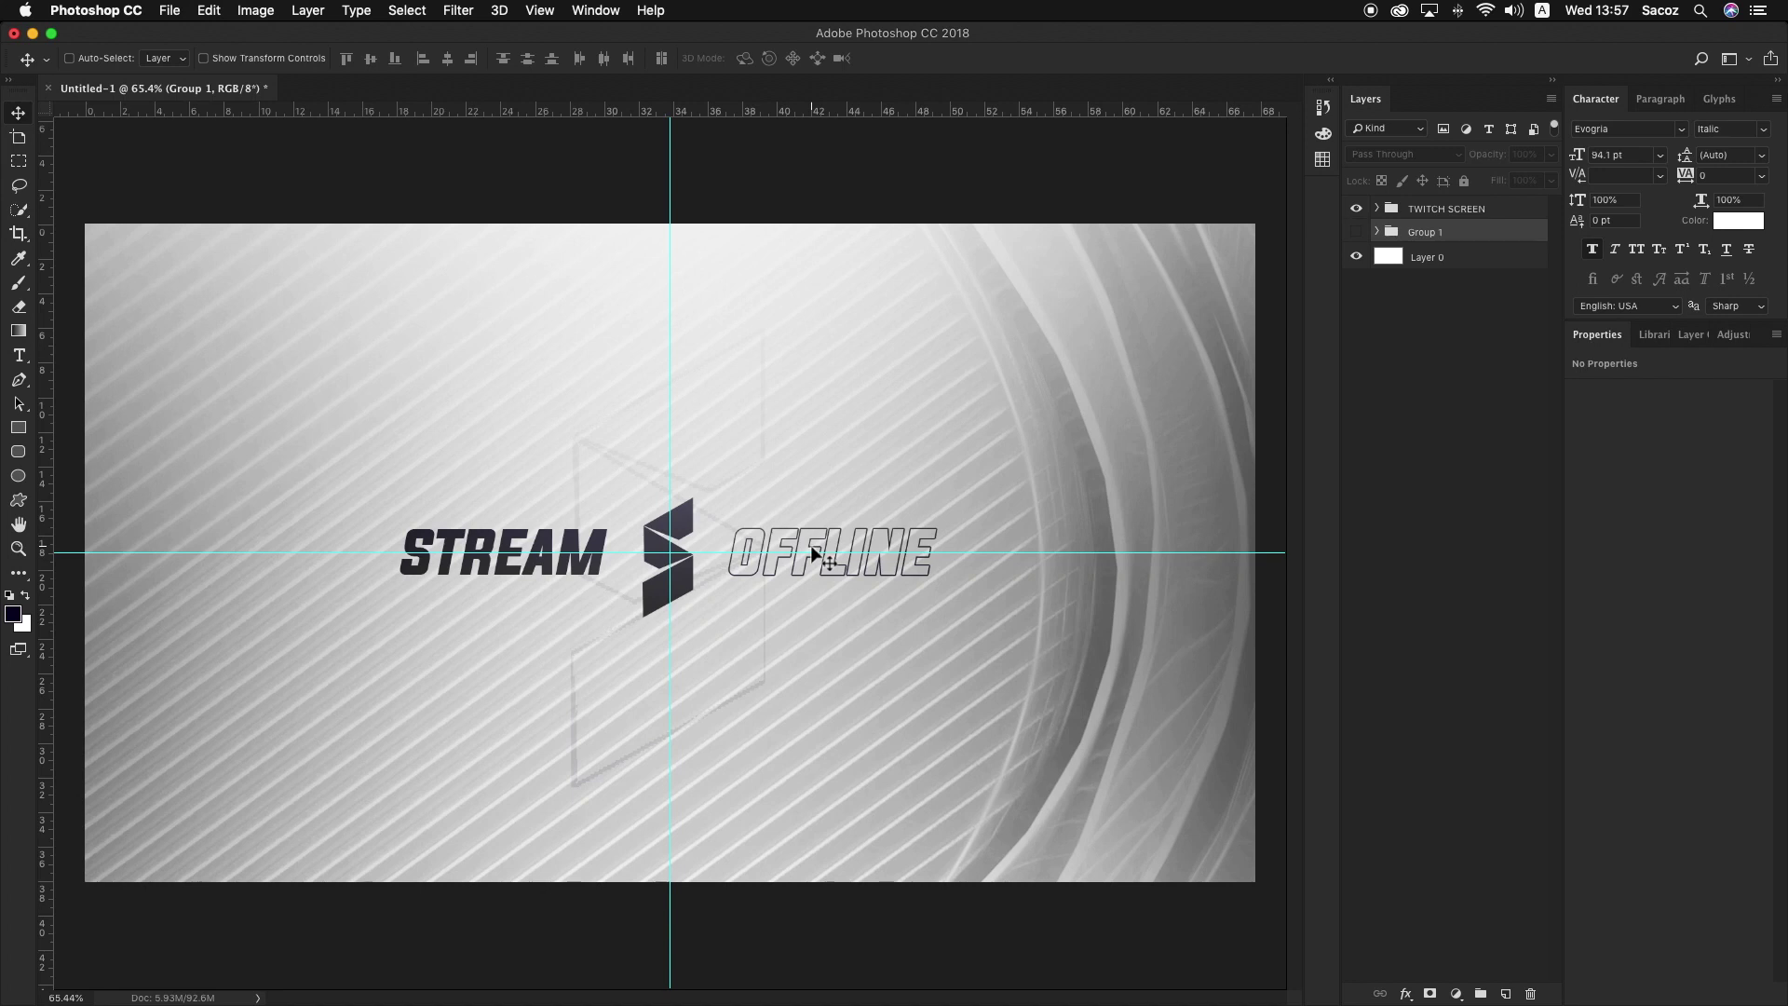
click(1356, 209)
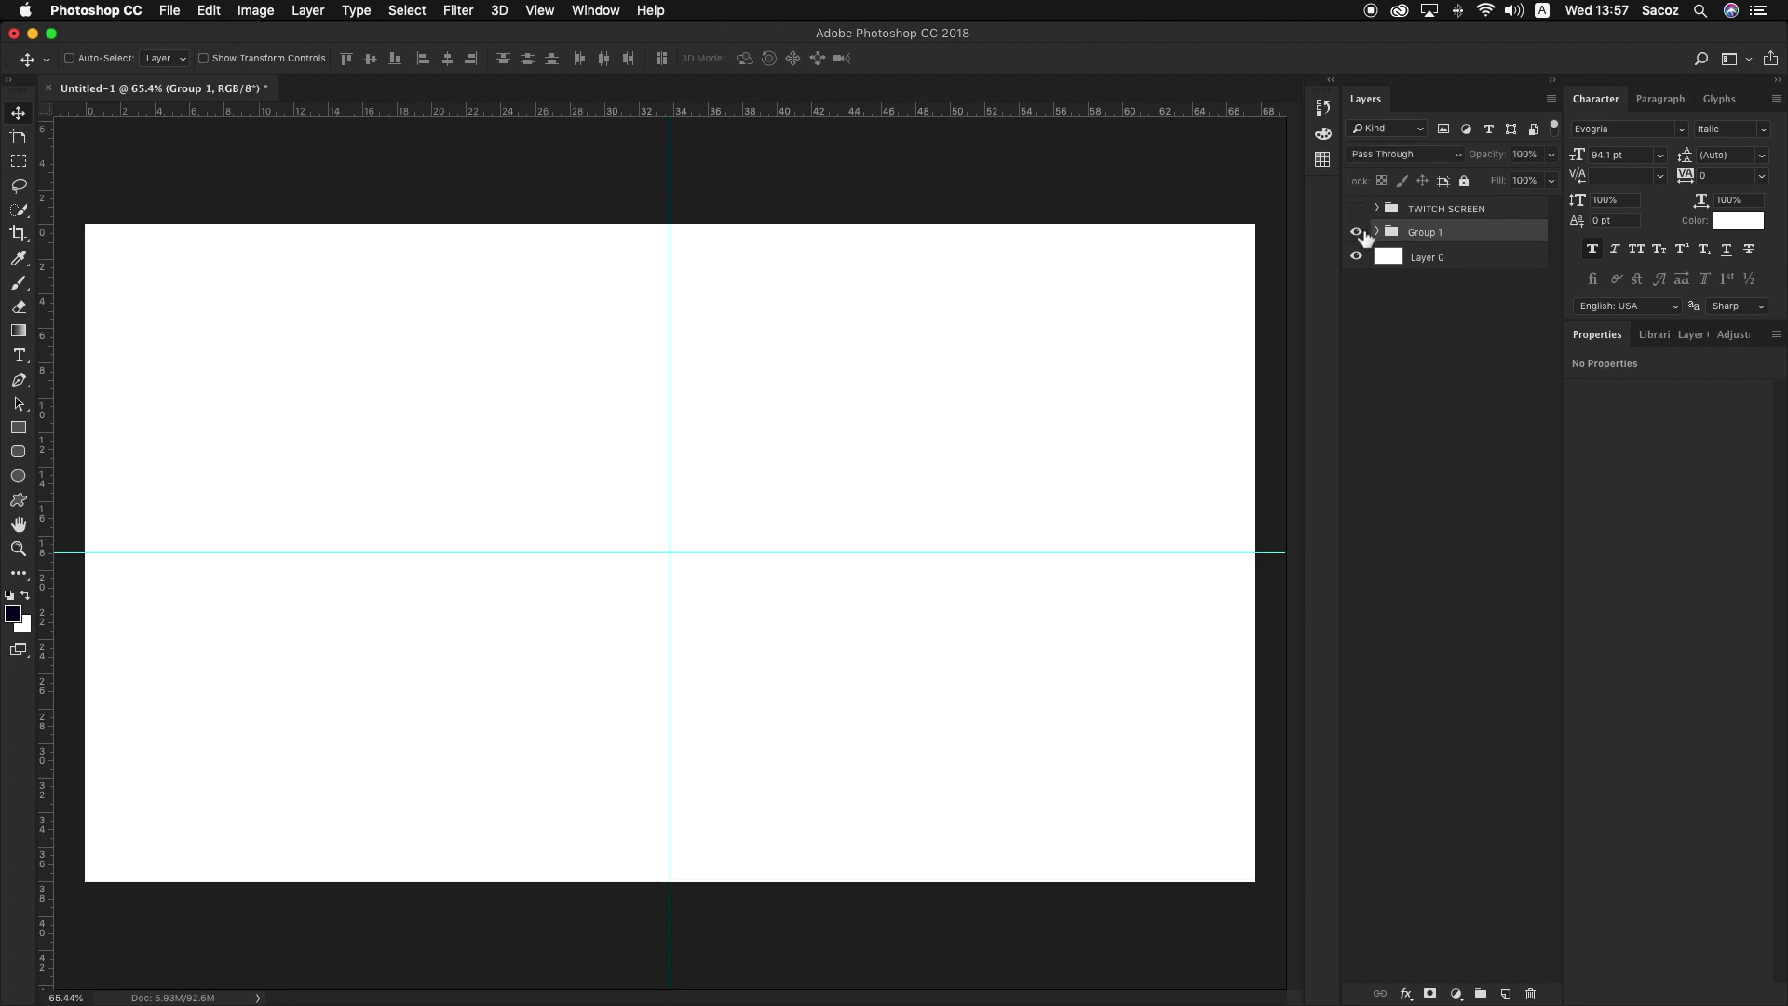
click(1356, 232)
Step: Duplicate the STREAM text about 22 cm across to the opposite side of the logo
click(1376, 231)
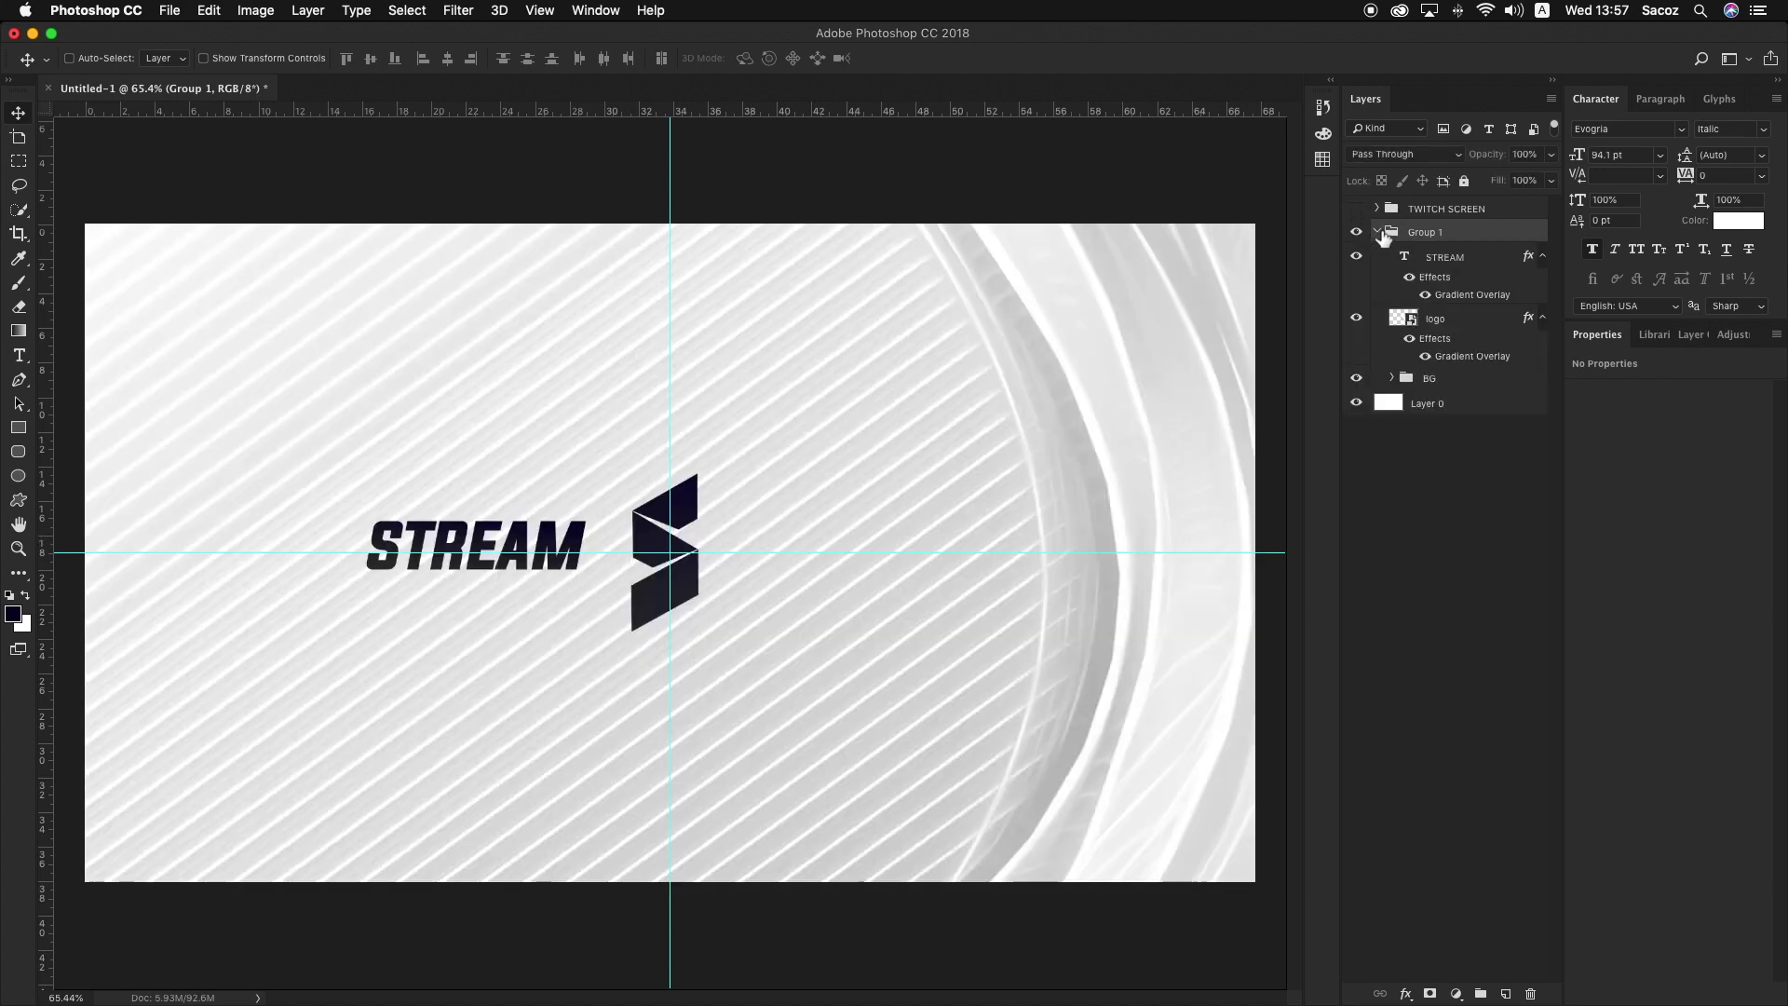
click(1485, 257)
drag(535, 553, 919, 553)
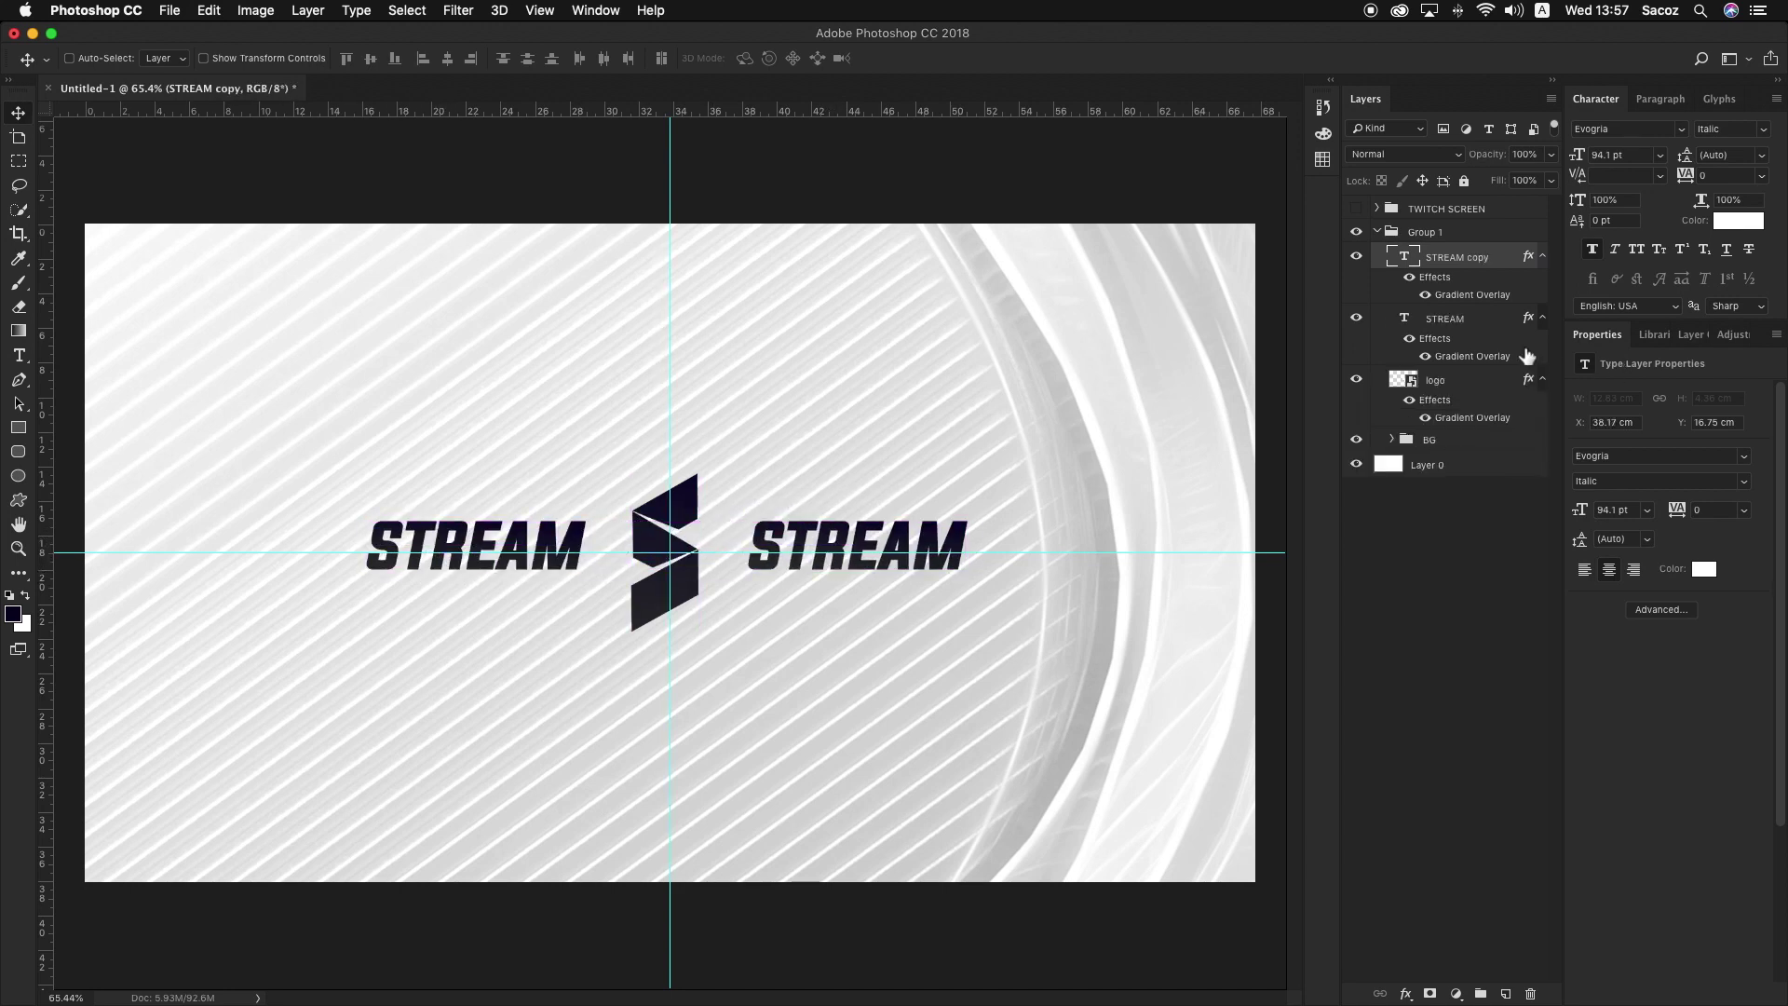
Step: Nudge both STREAM text layers together down and to the right until they are centred on the guides
shift+click(1489, 320)
key(super+t)
key(Down)
key(Down)
key(Down)
key(Down)
key(Down)
key(Down)
key(Down)
key(Down)
key(Down)
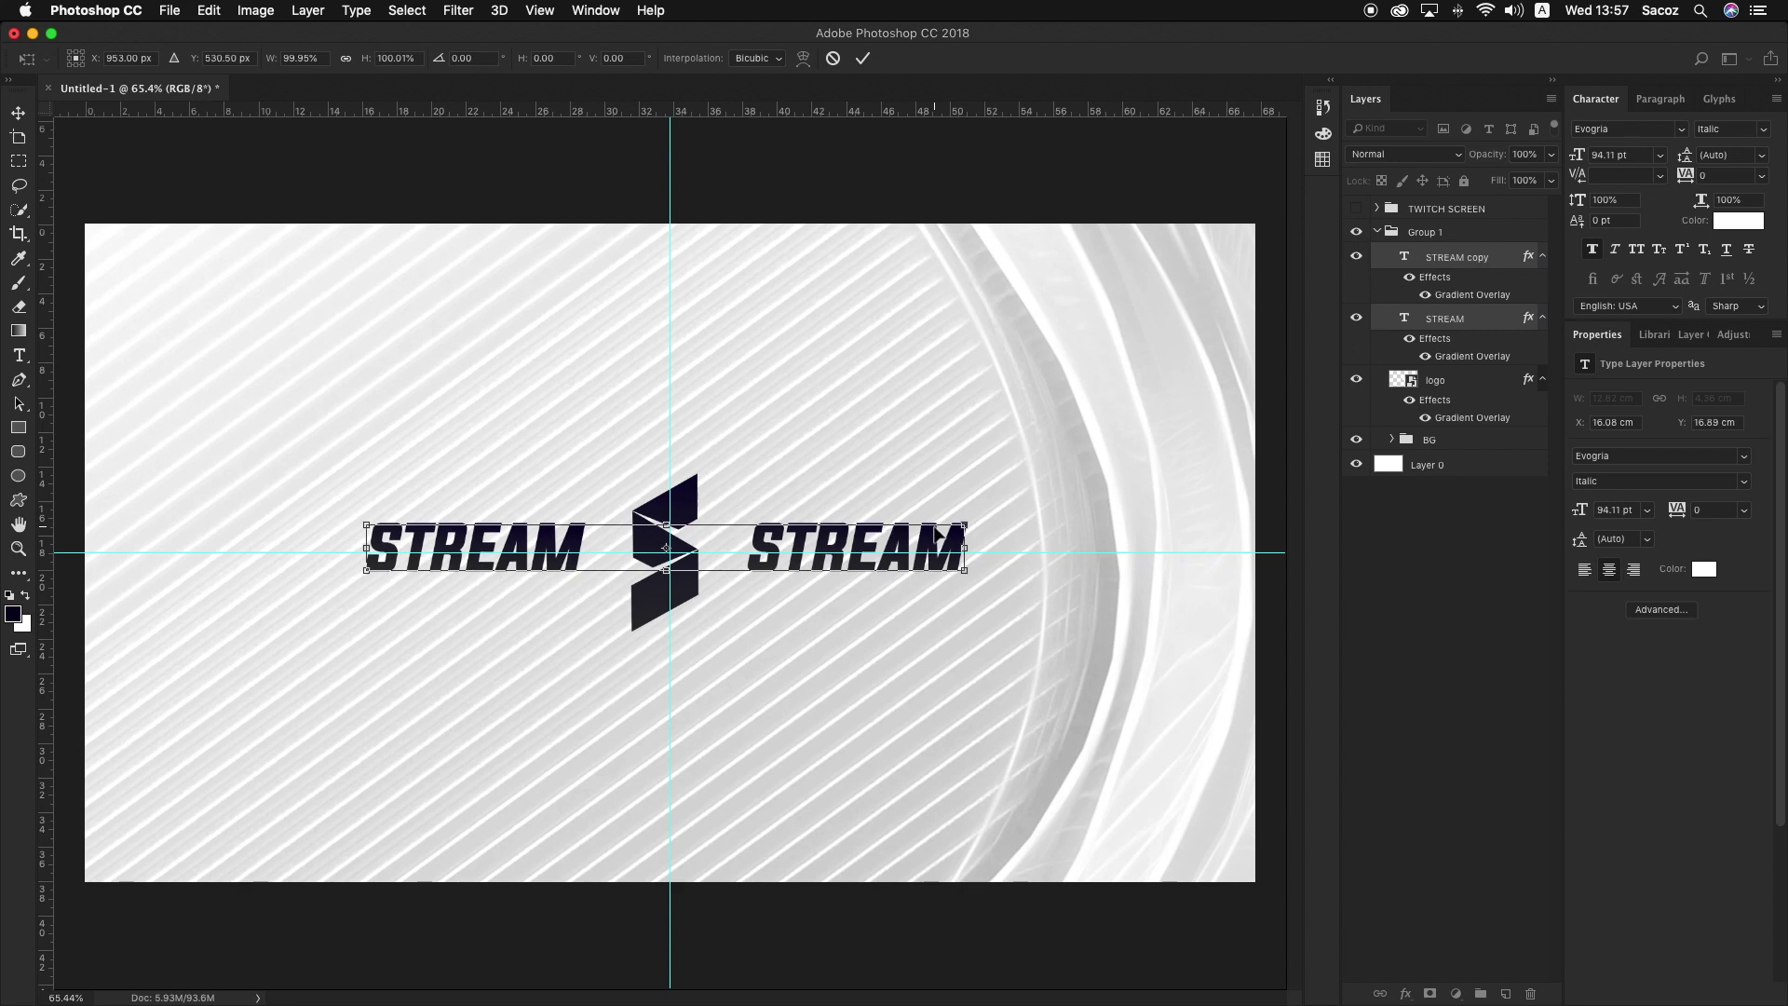
key(Right)
key(Right)
key(Right)
key(Right)
key(Right)
key(Right)
key(Right)
key(Right)
key(Right)
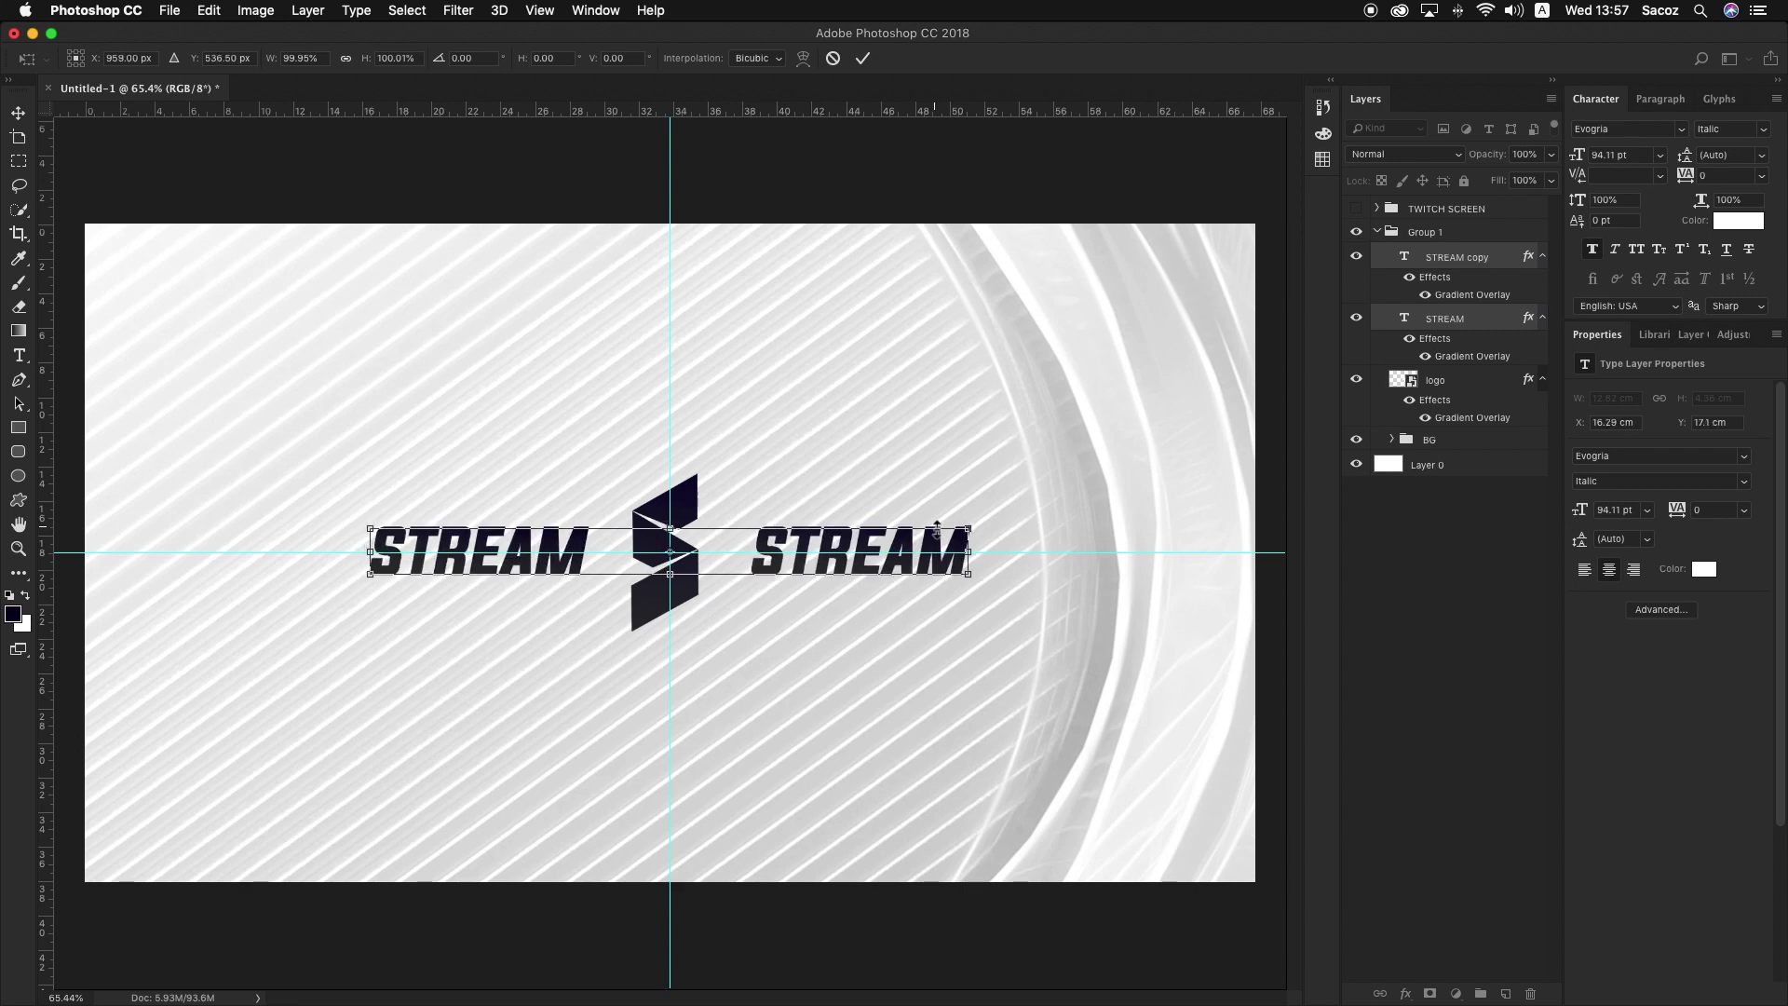
key(Return)
key(super+space)
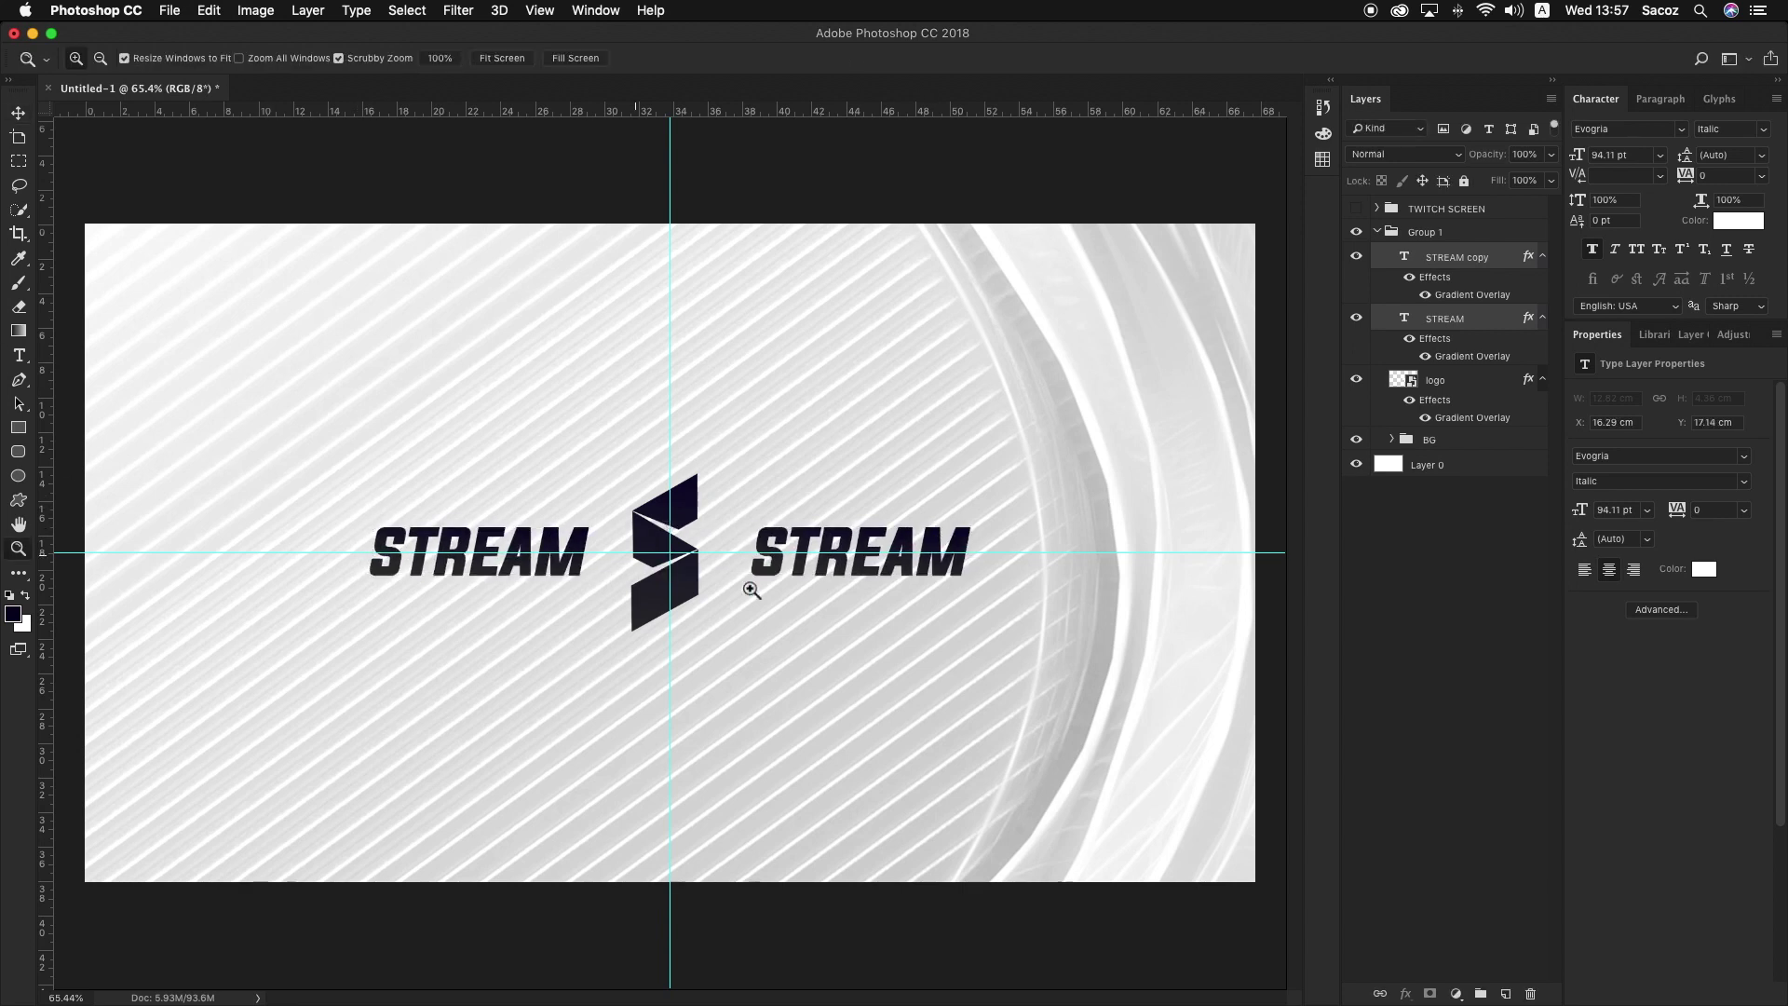
drag(702, 578, 730, 593)
key(super+z)
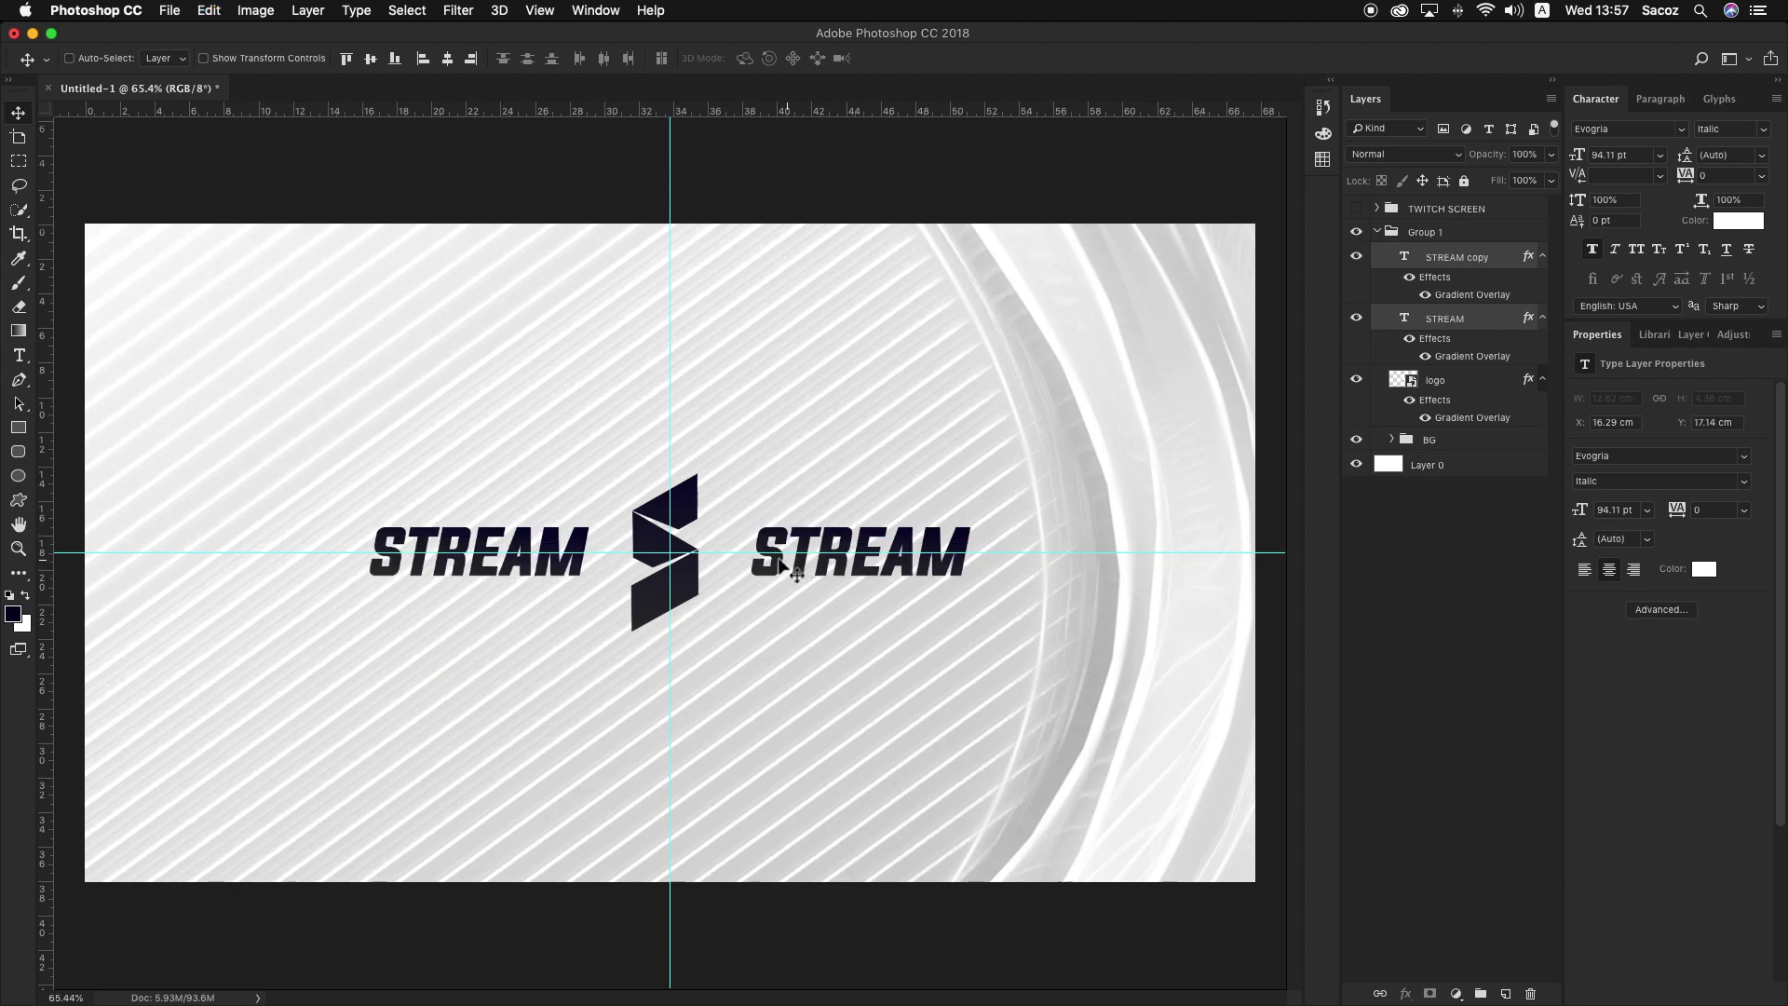
Step: Replace the wording of the duplicated text with OFFLINE
key(t)
drag(756, 559, 1033, 554)
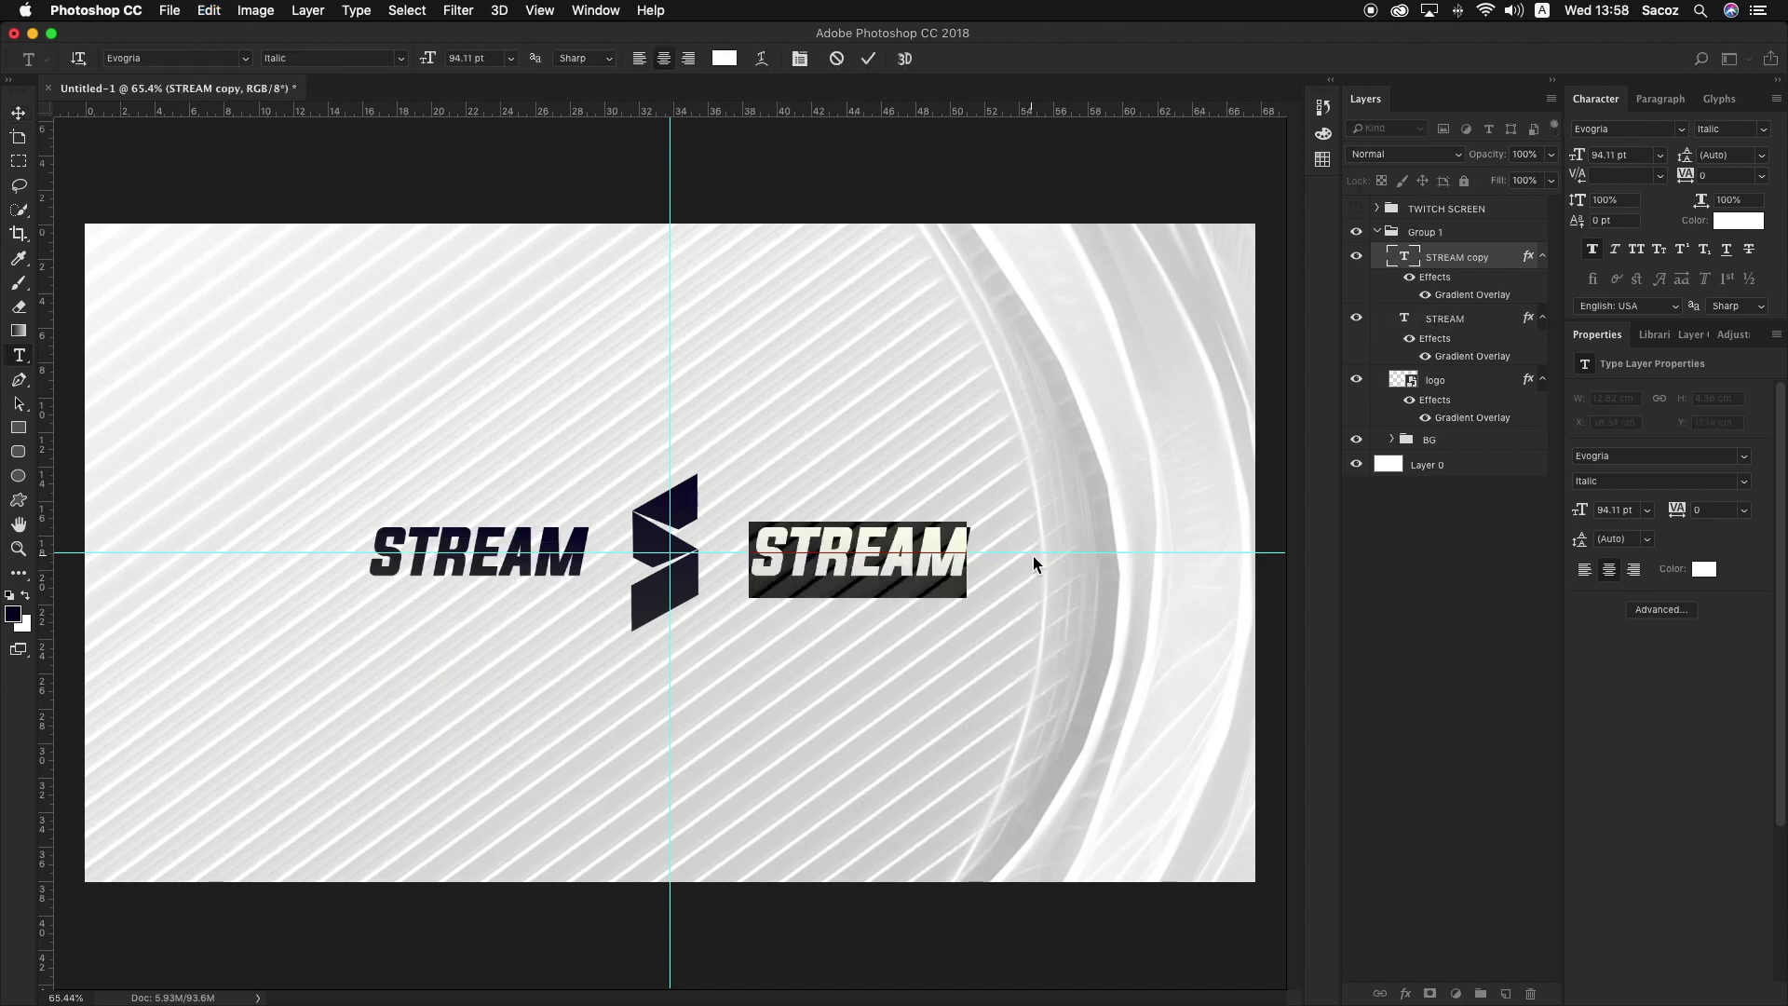
text(OFFLINE)
click(17, 114)
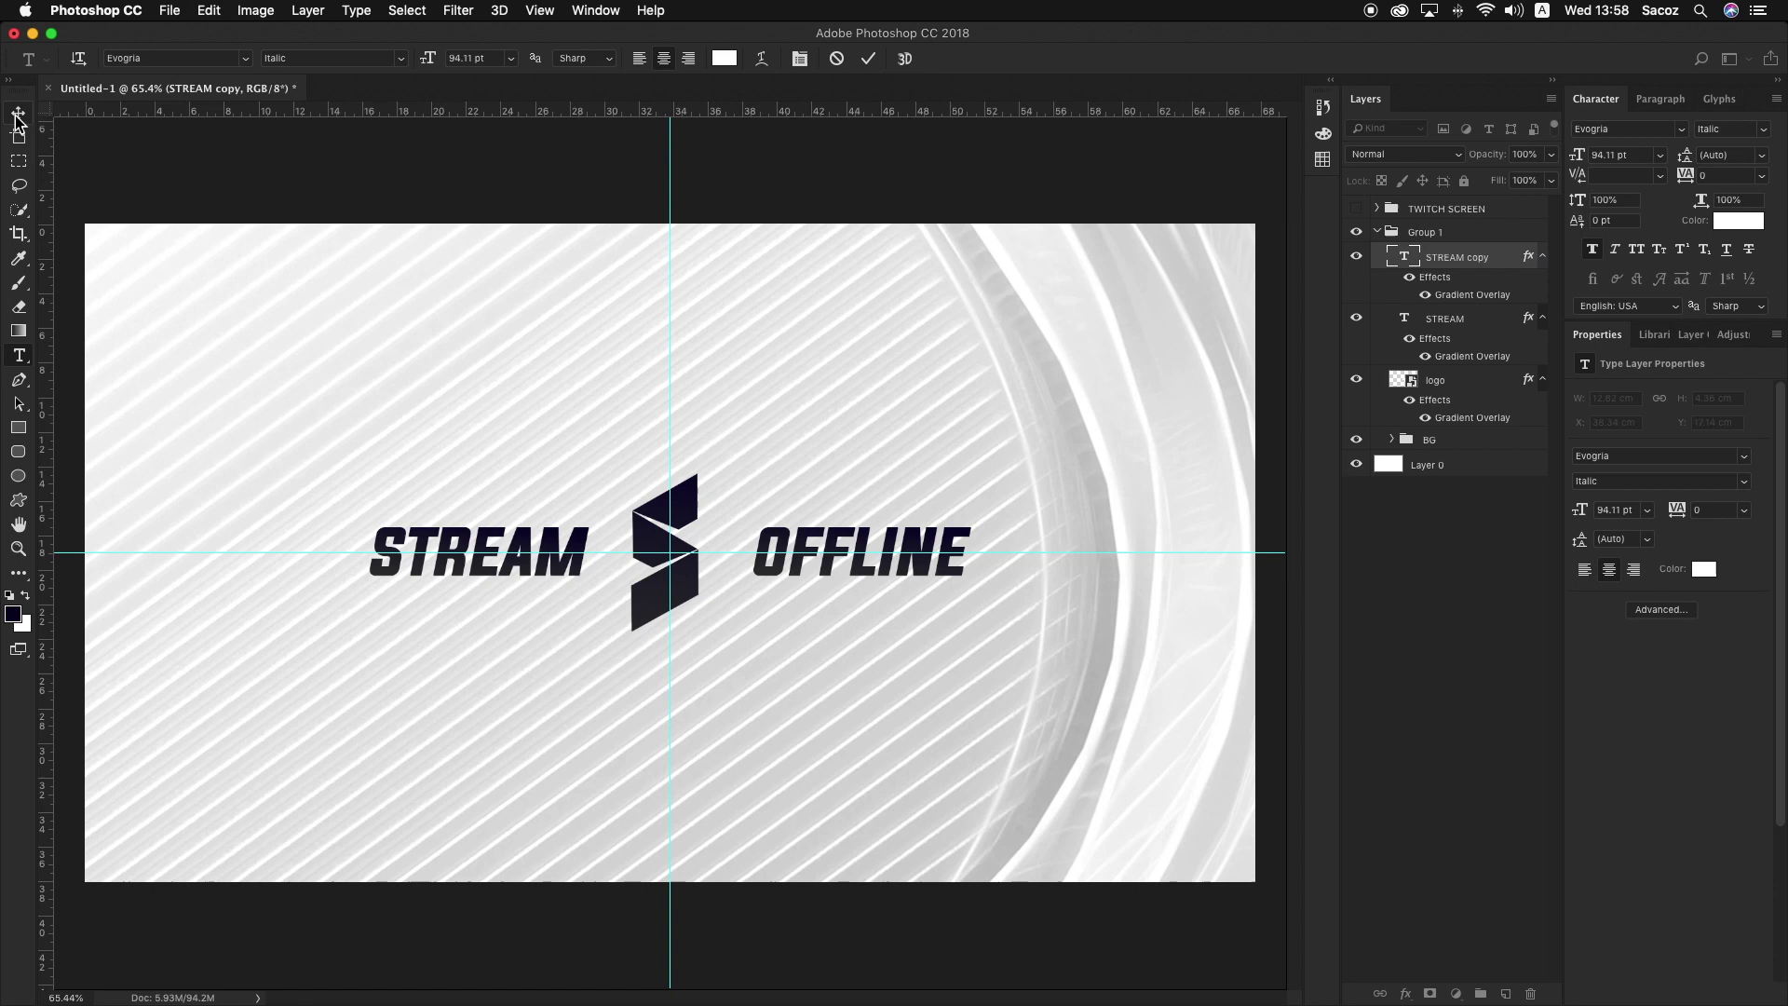
Step: Try the Regular font style on the OFFLINE text and switch it back to Italic
click(1761, 130)
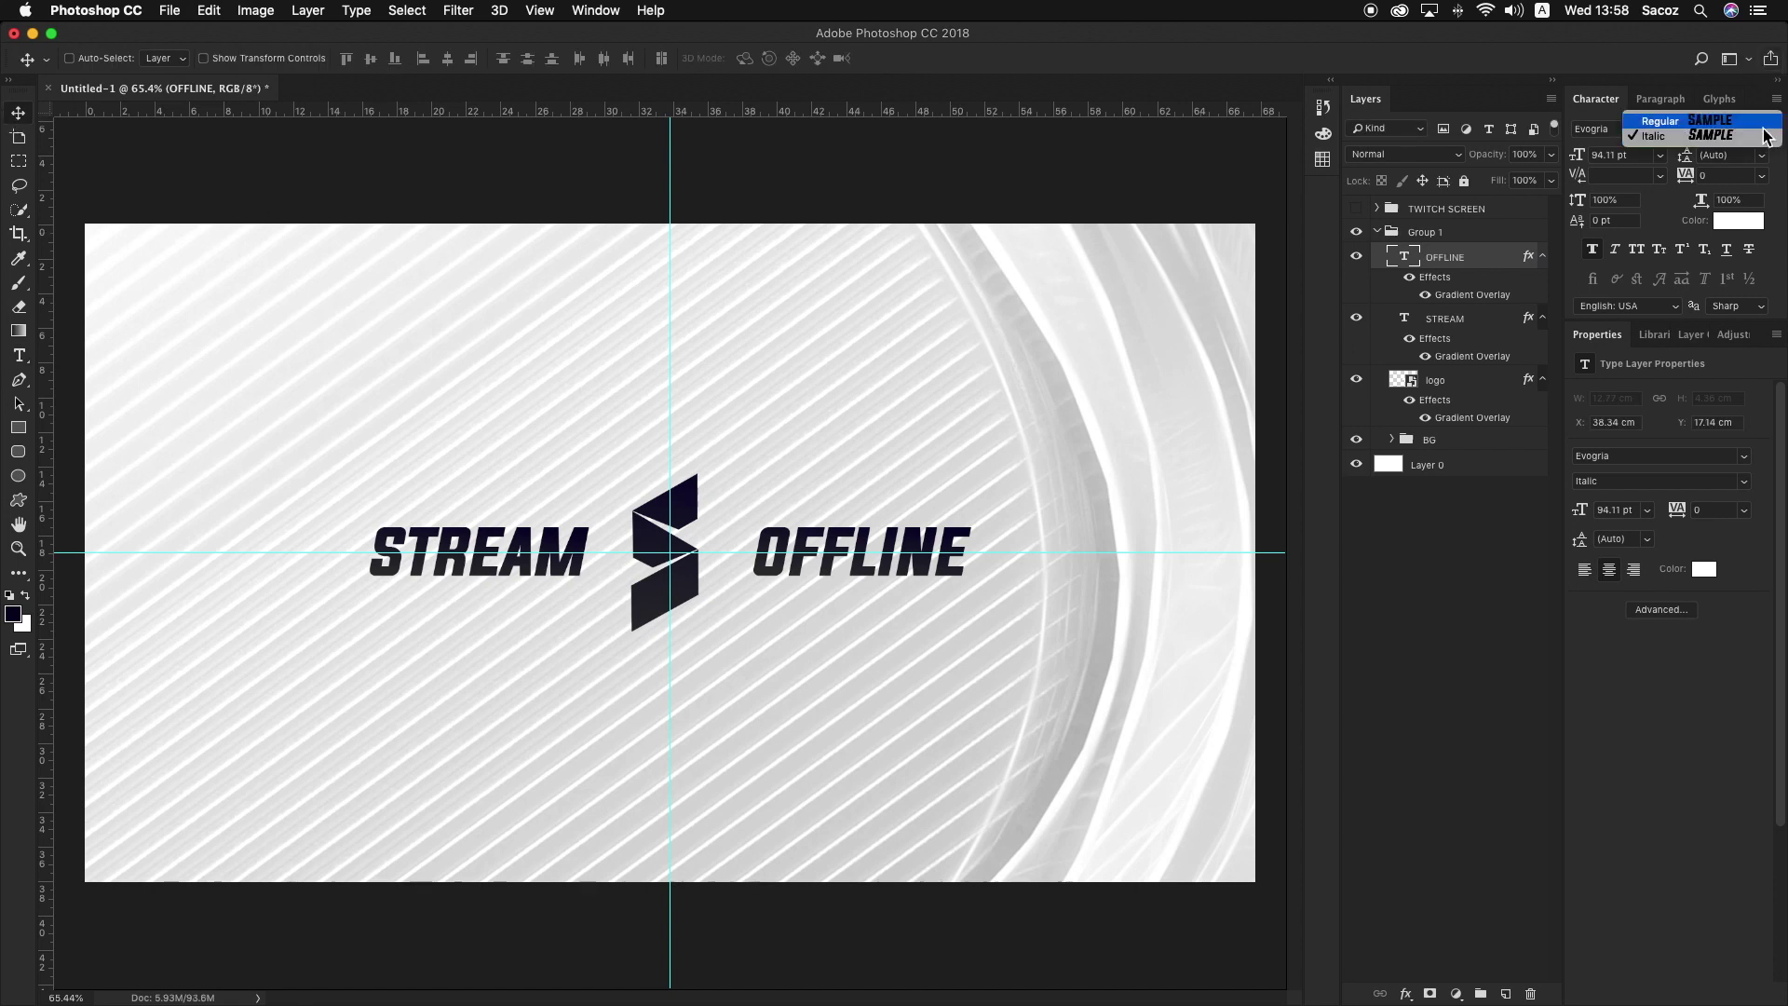
click(1761, 120)
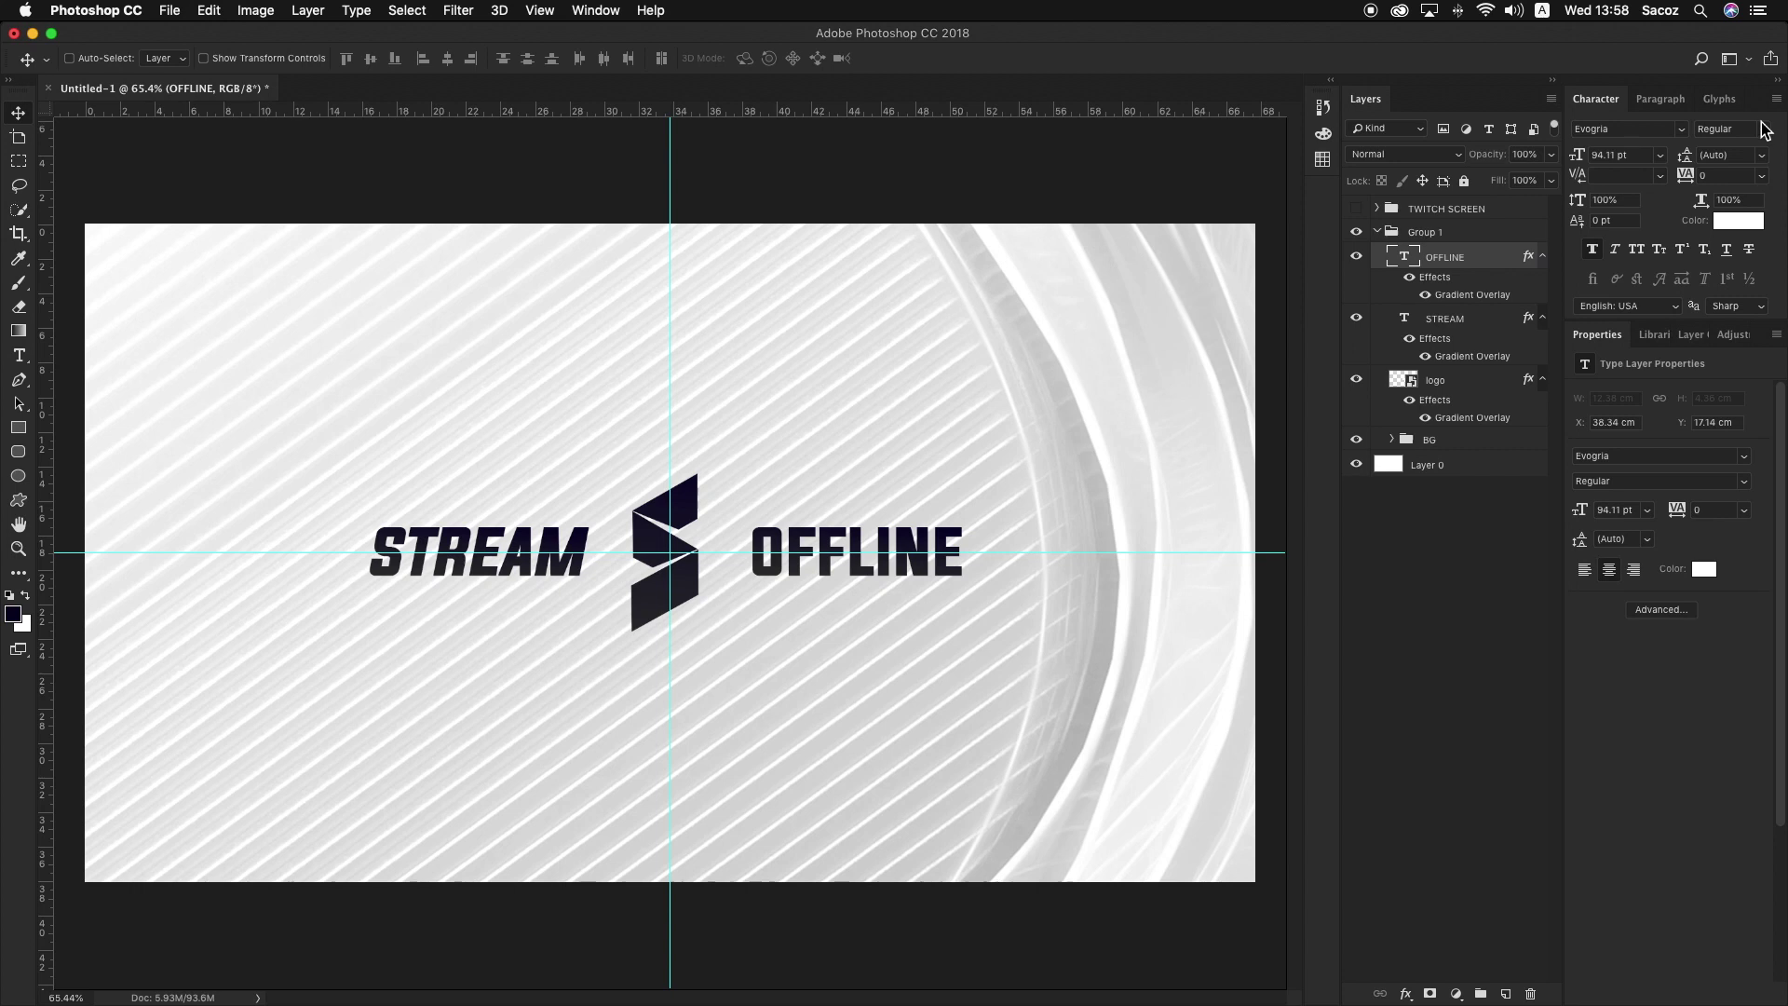
click(1761, 130)
click(1761, 142)
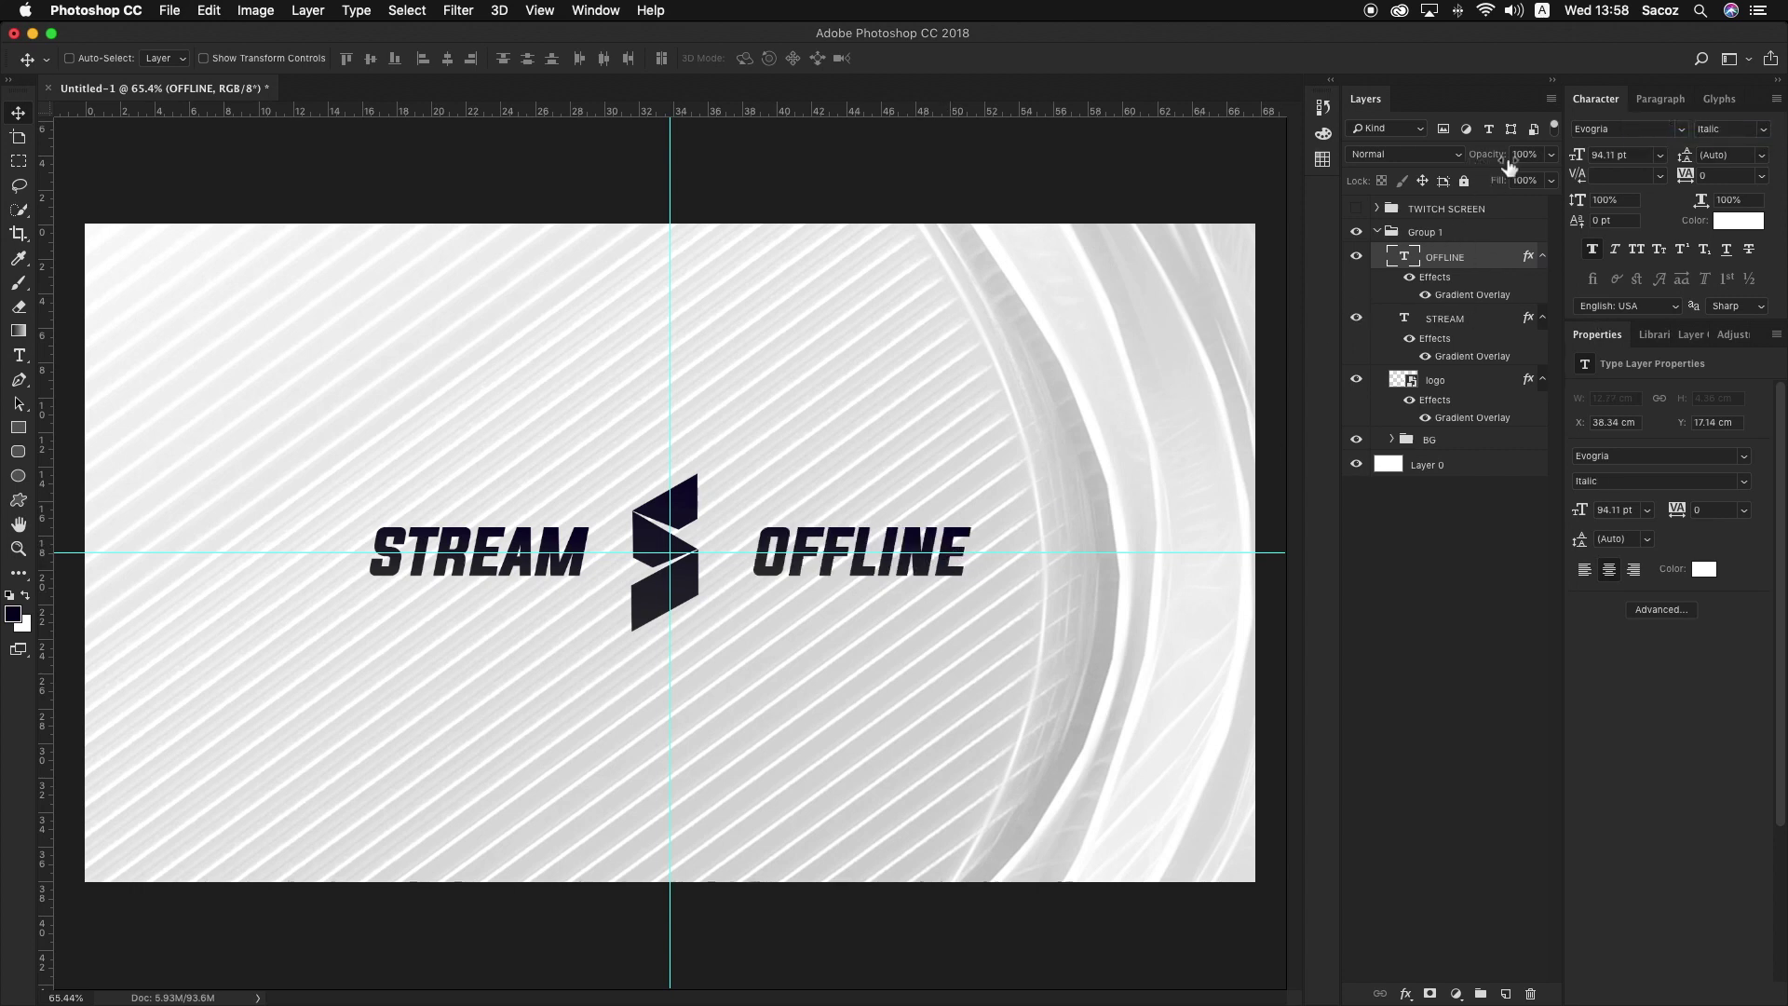
Step: Set the OFFLINE layer's fill to 0% and turn off its Gradient Overlay in the layer style
click(1552, 181)
double_click(1498, 264)
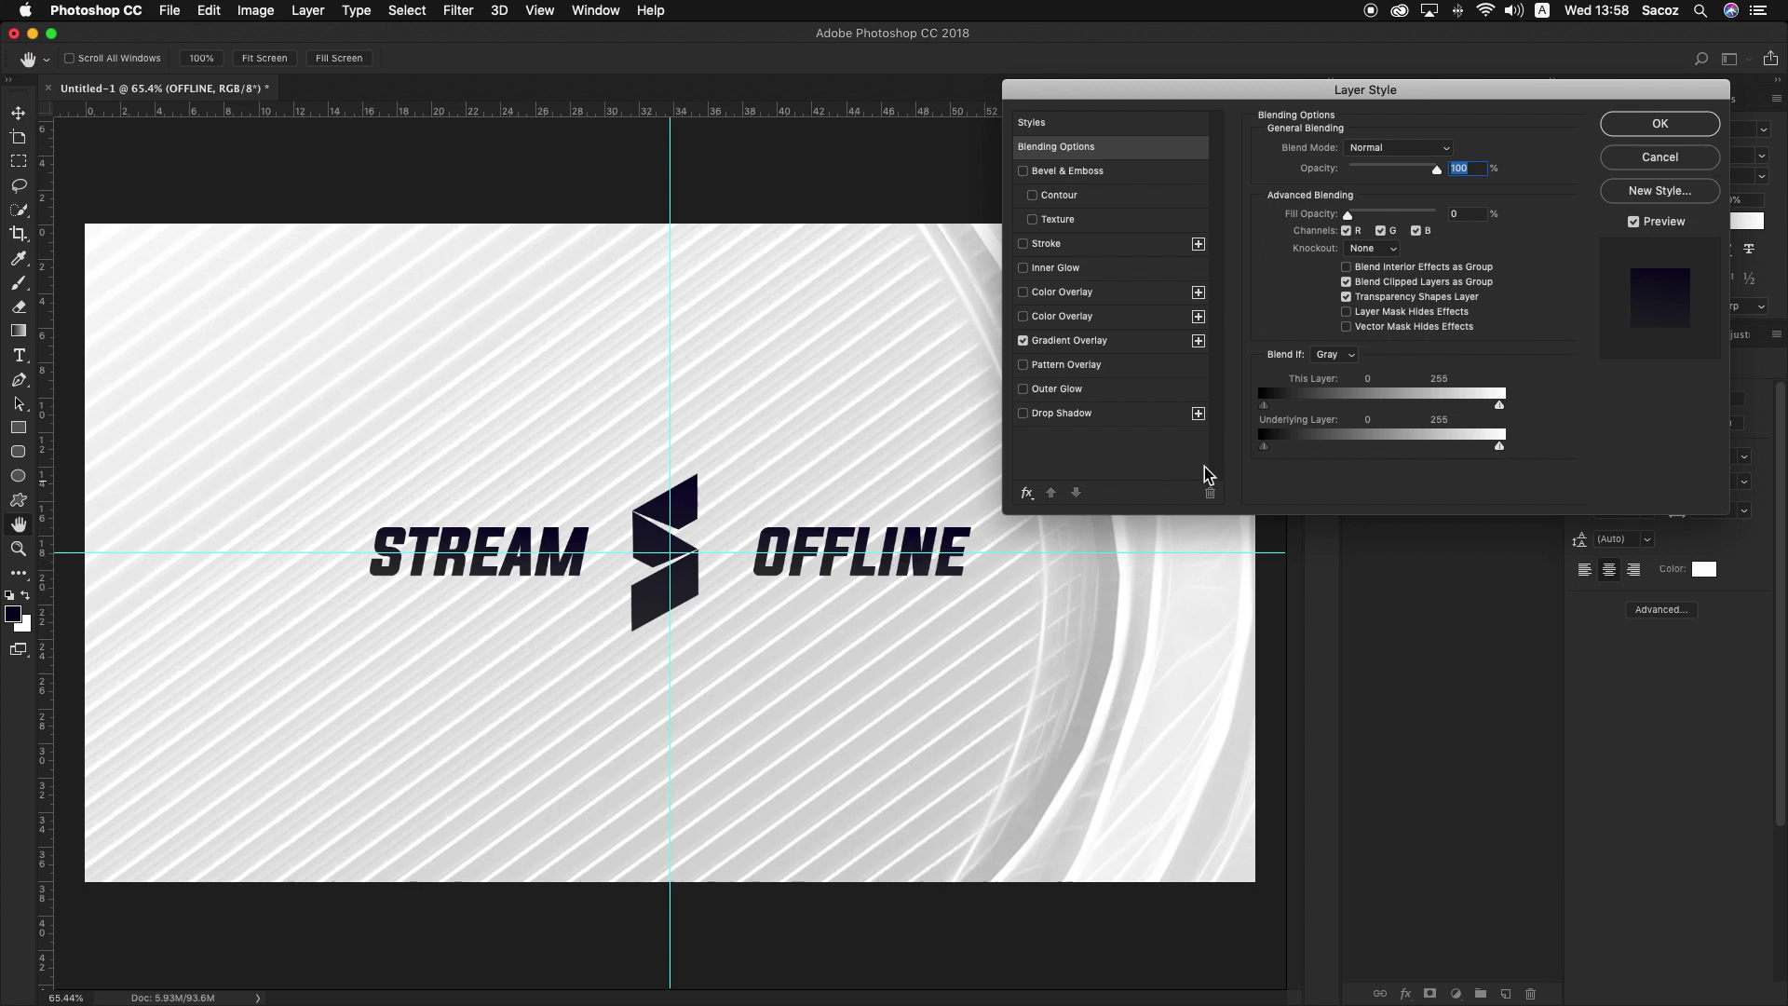
click(1023, 341)
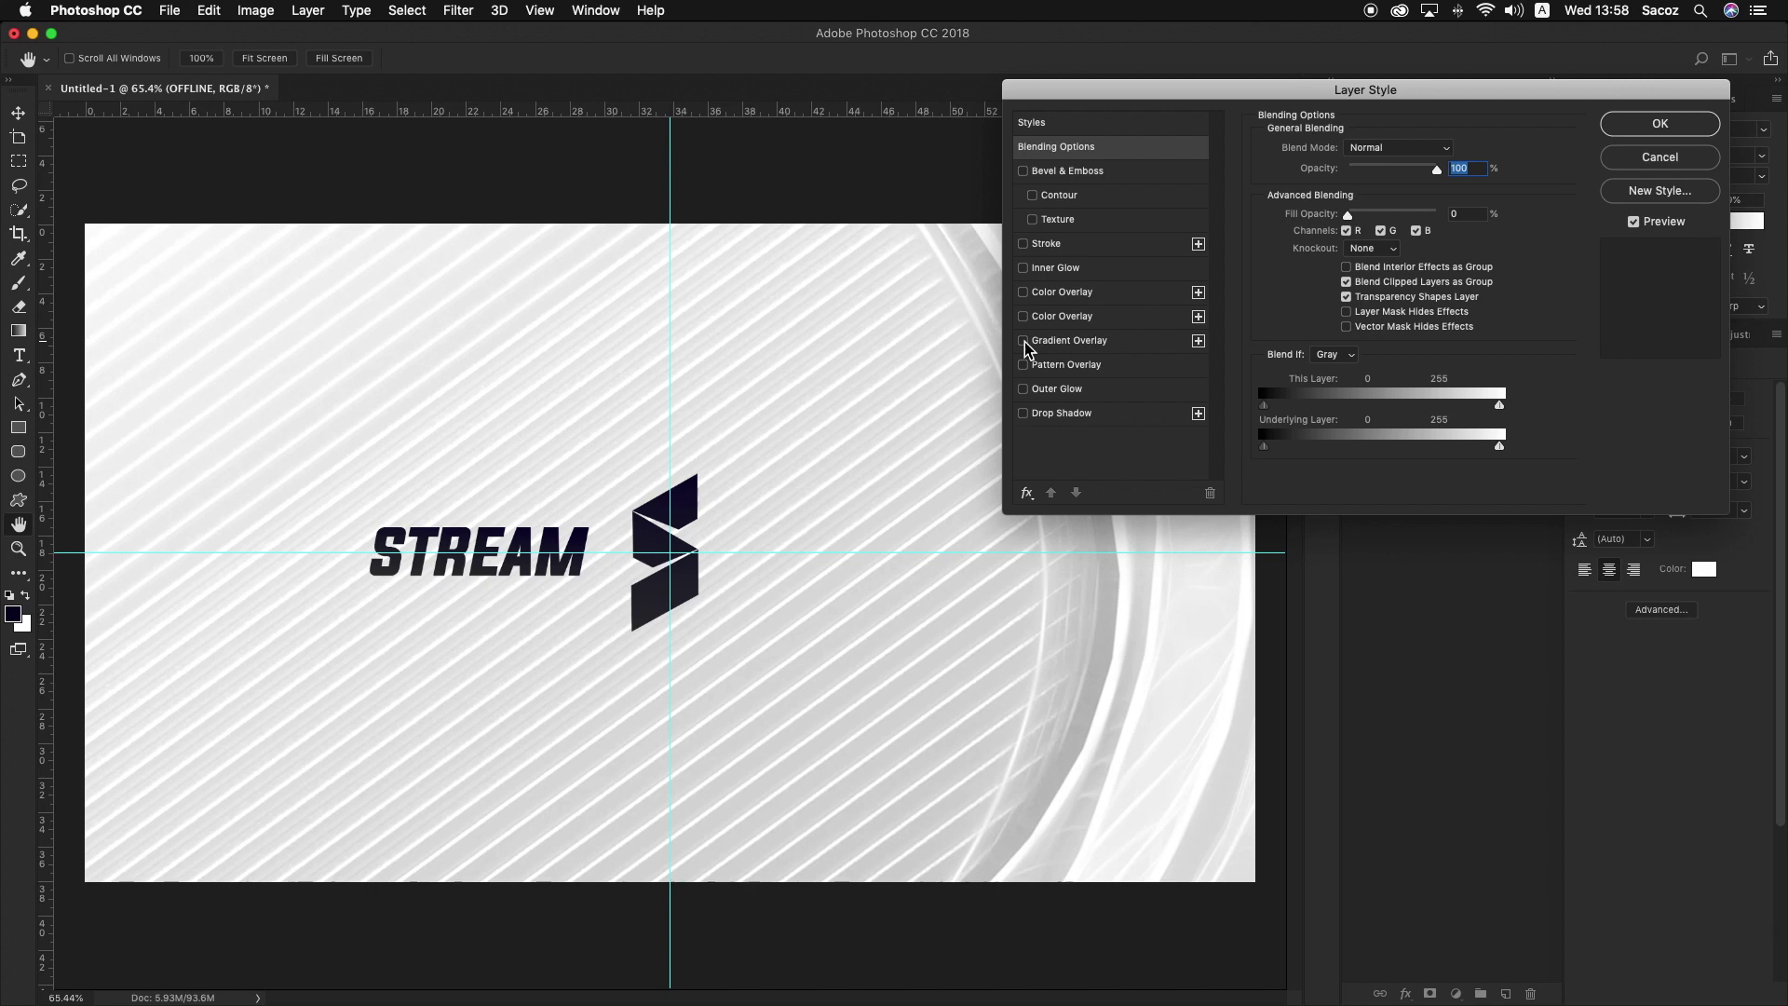
Step: Enable the Stroke effect on the OFFLINE text and raise the stroke opacity to 100%
click(1023, 244)
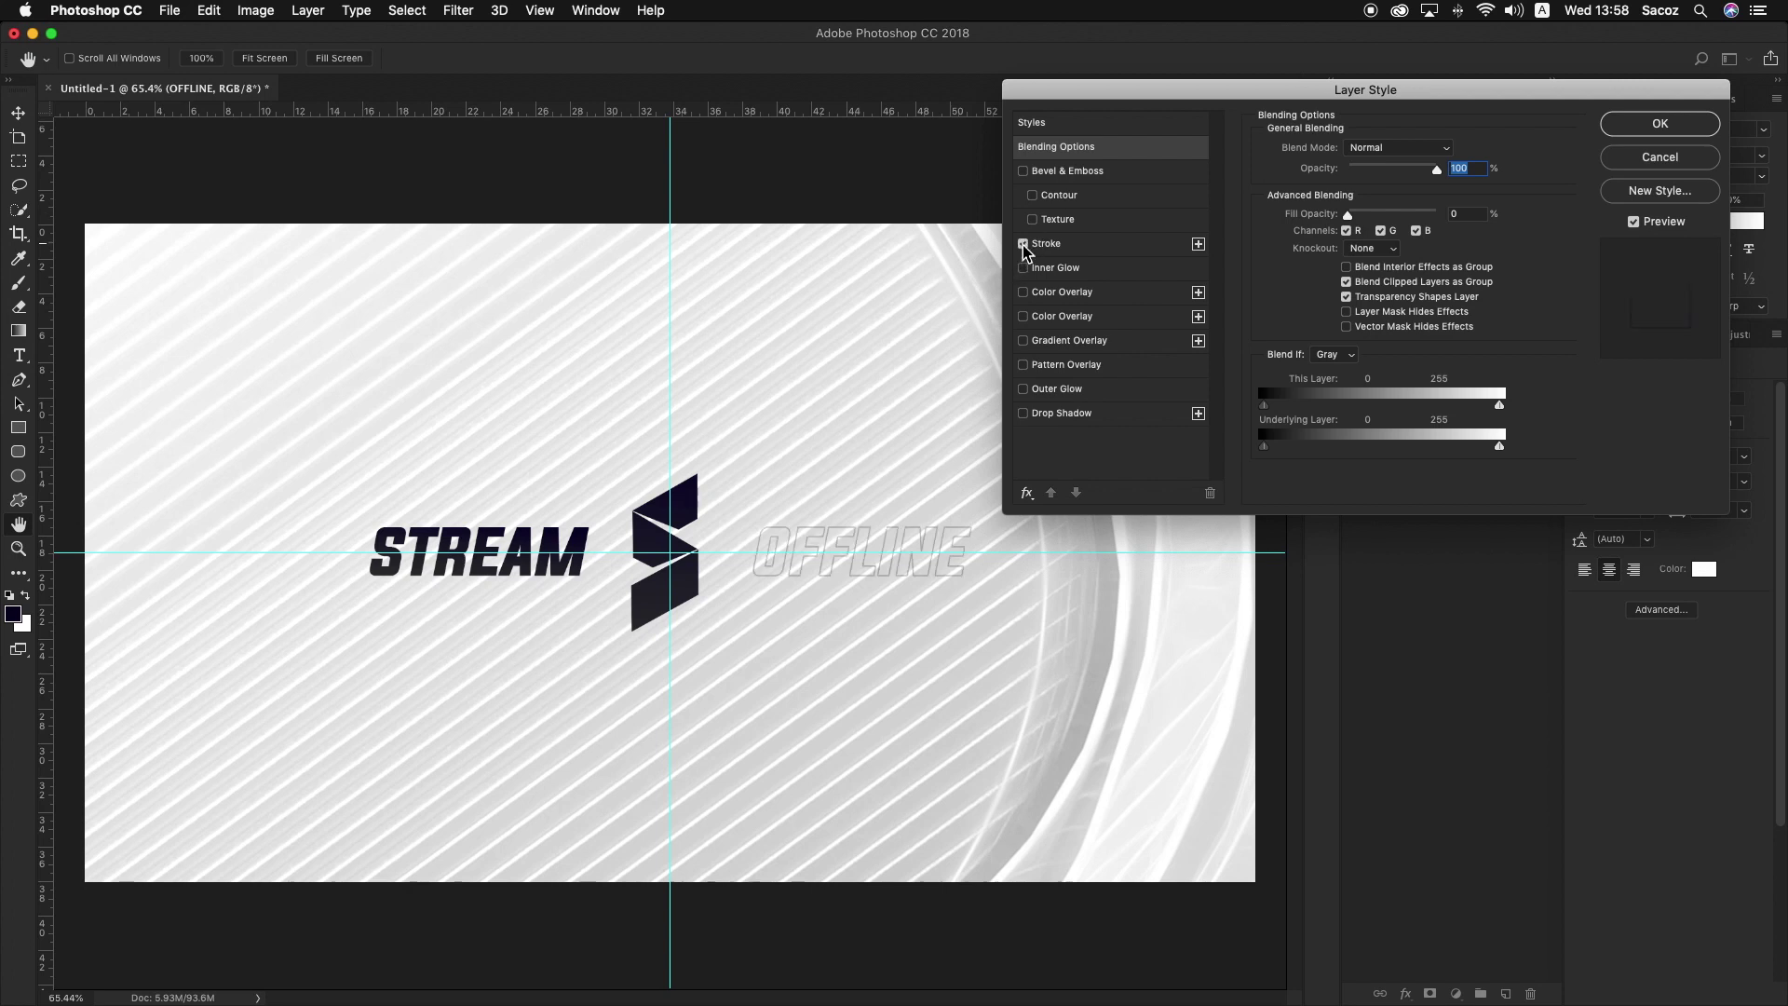
click(1090, 244)
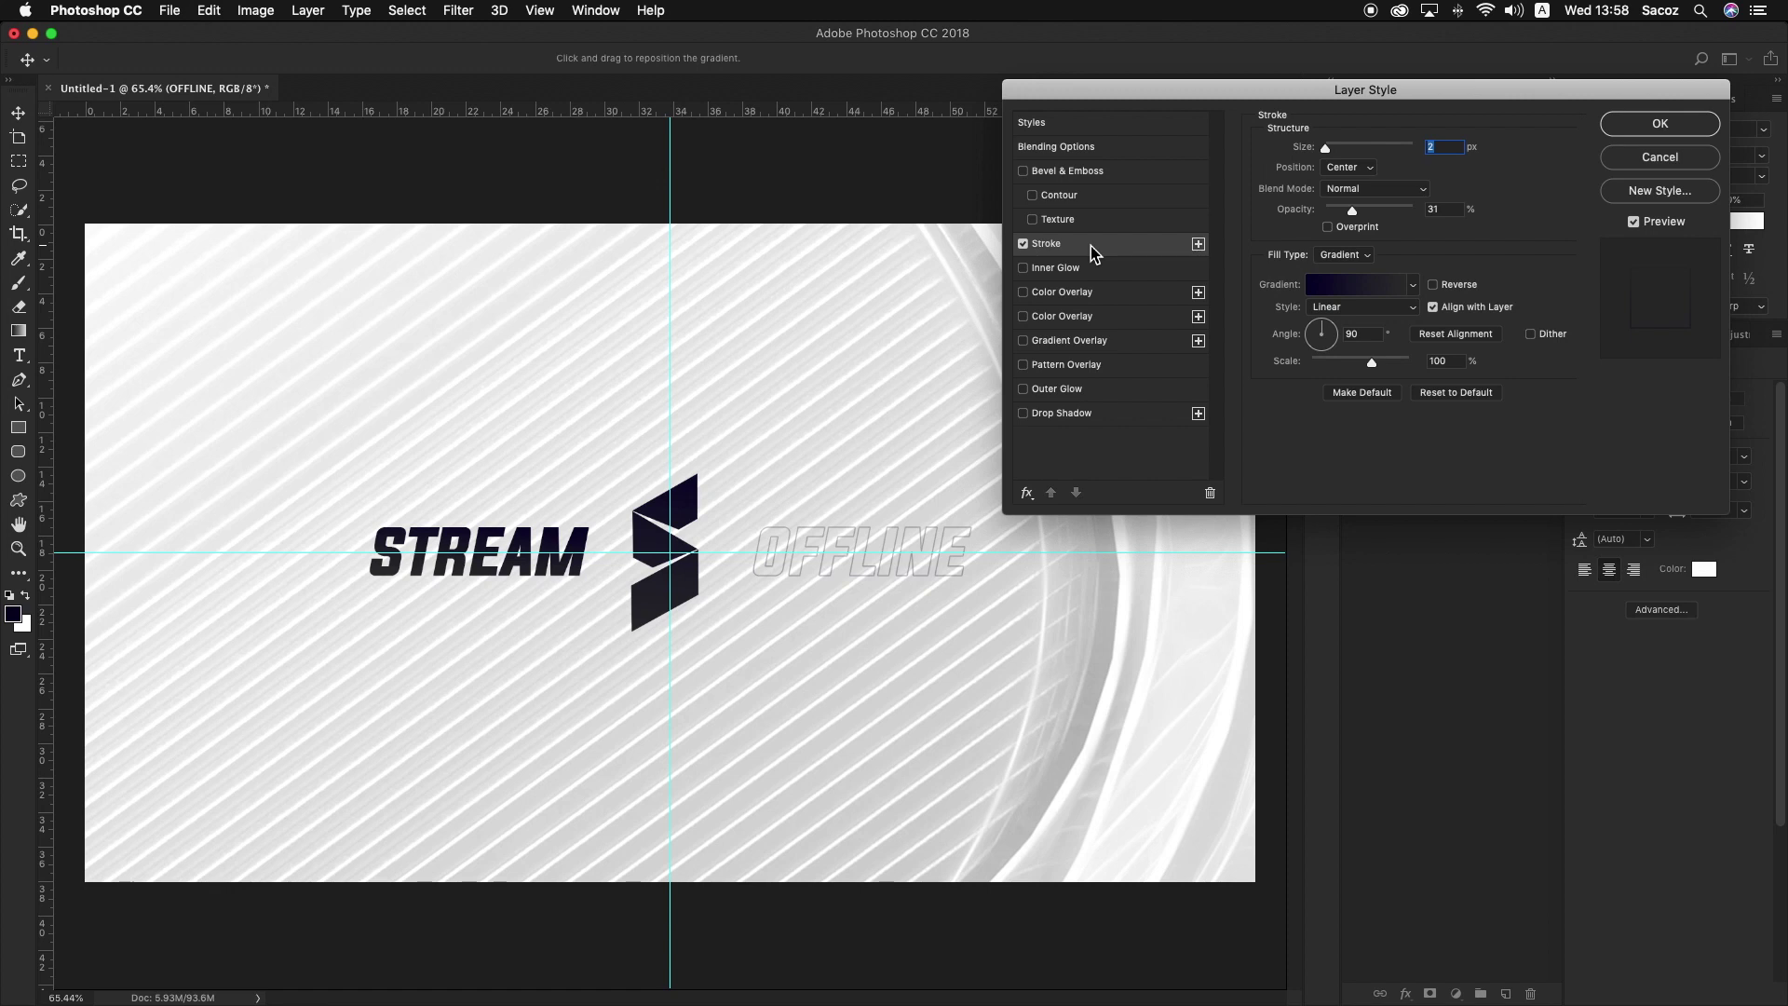
drag(1351, 211, 1446, 216)
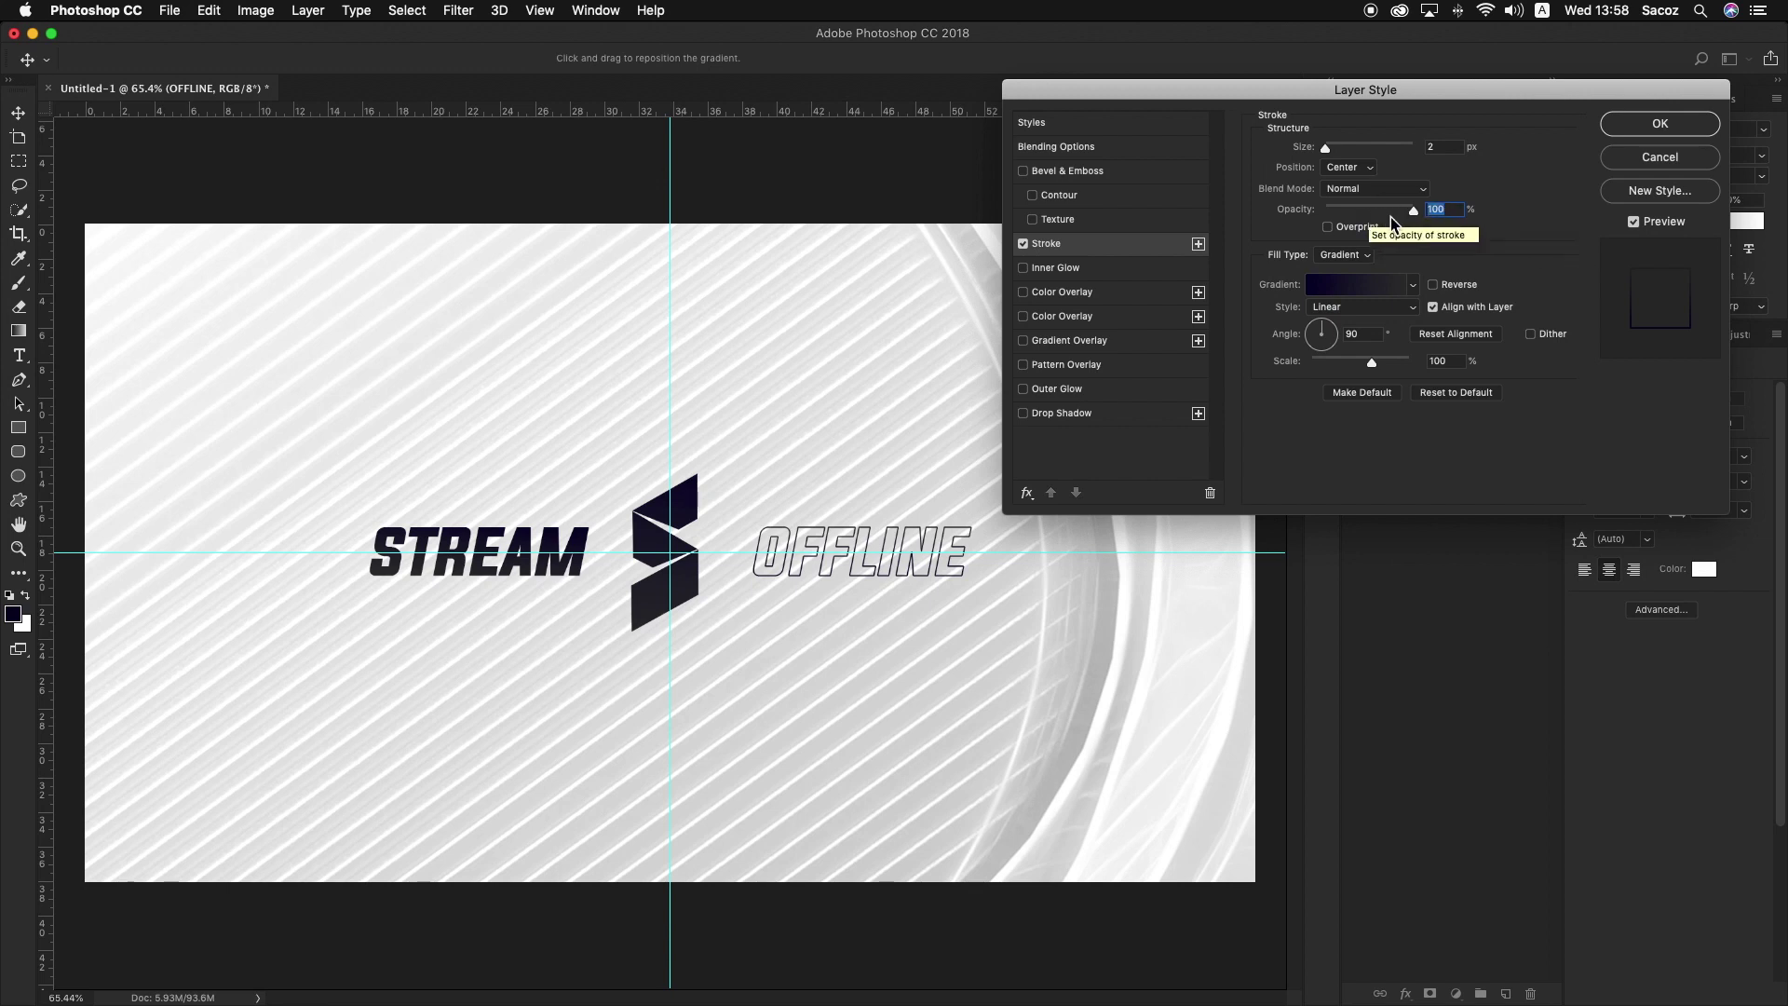
Step: Try stroke sizes of 3, 10 and 100 px on the OFFLINE text and return the size to 2 px
double_click(1444, 147)
text(3)
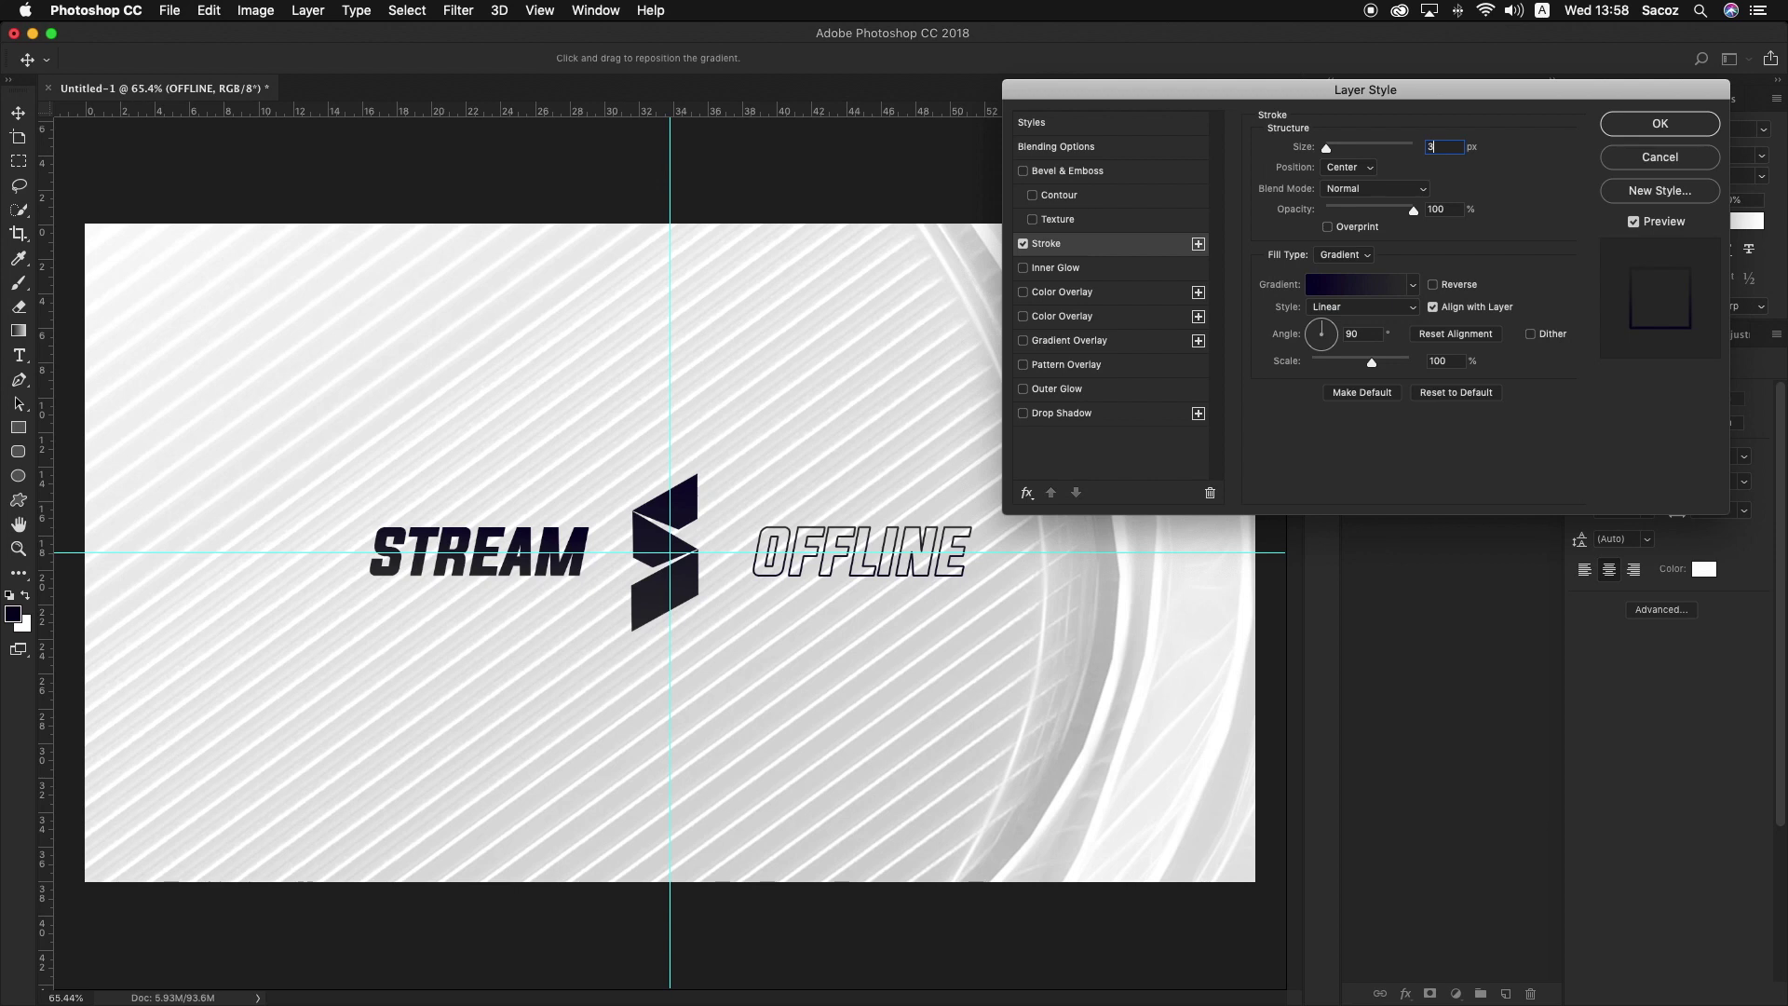
text(10)
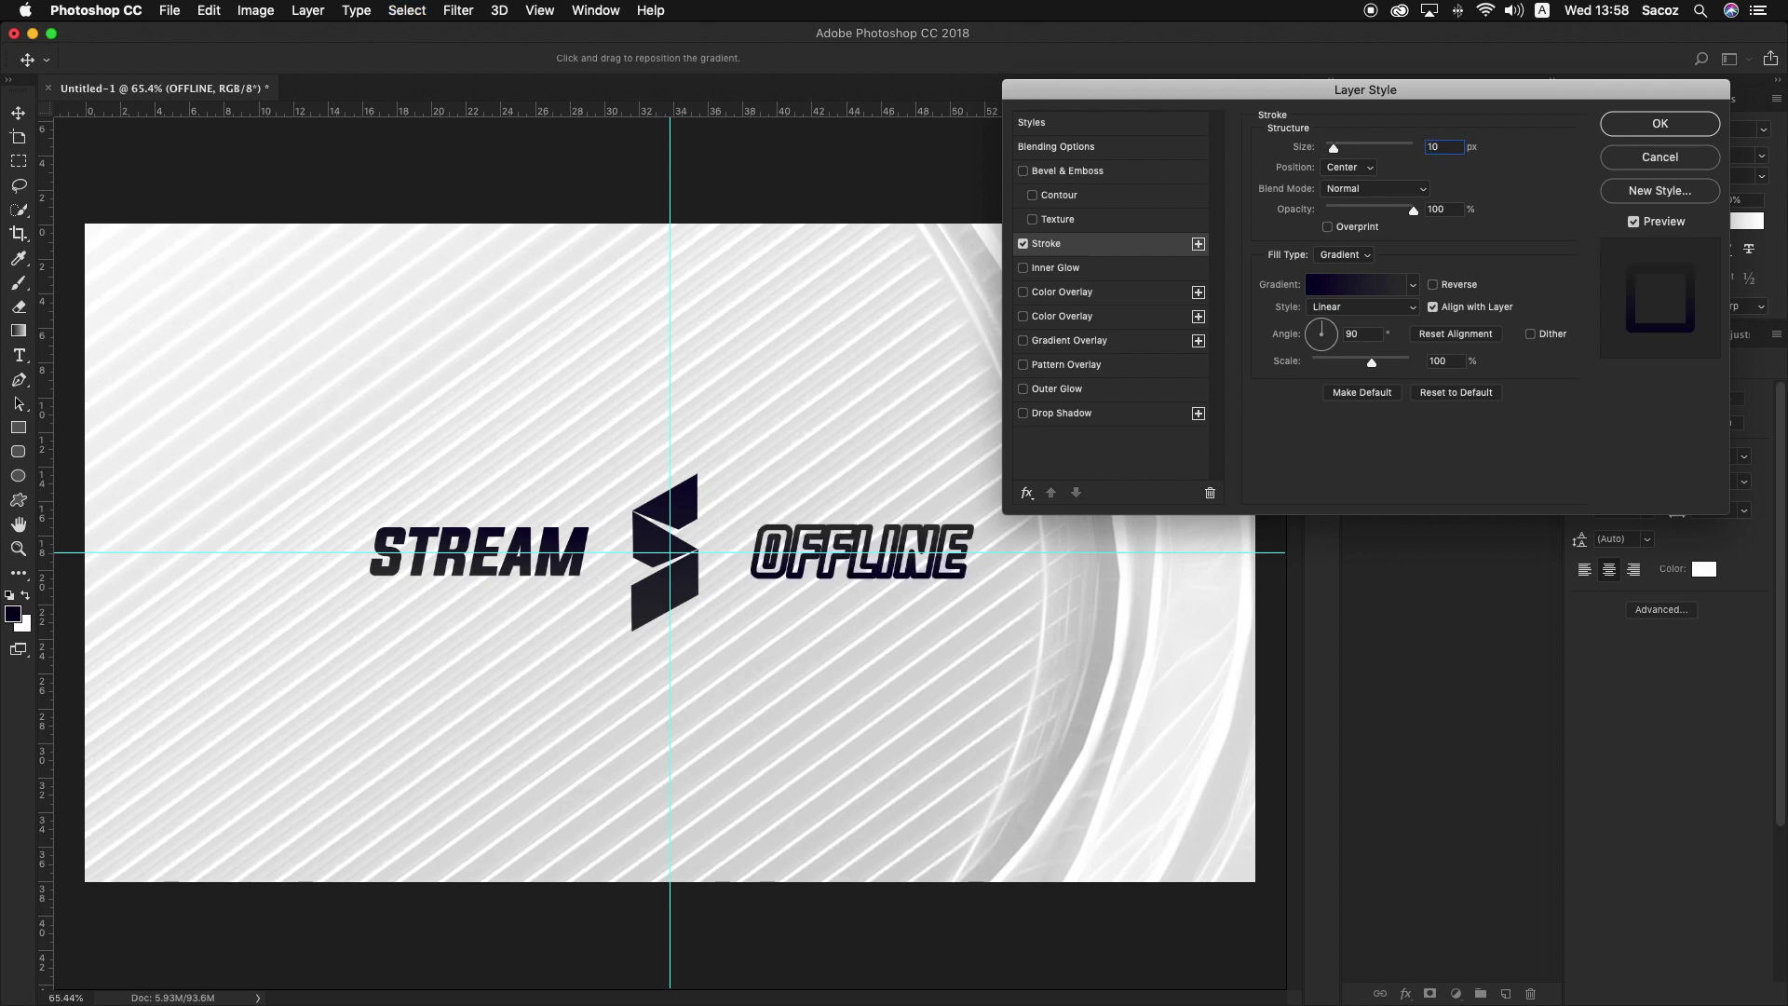
text(100)
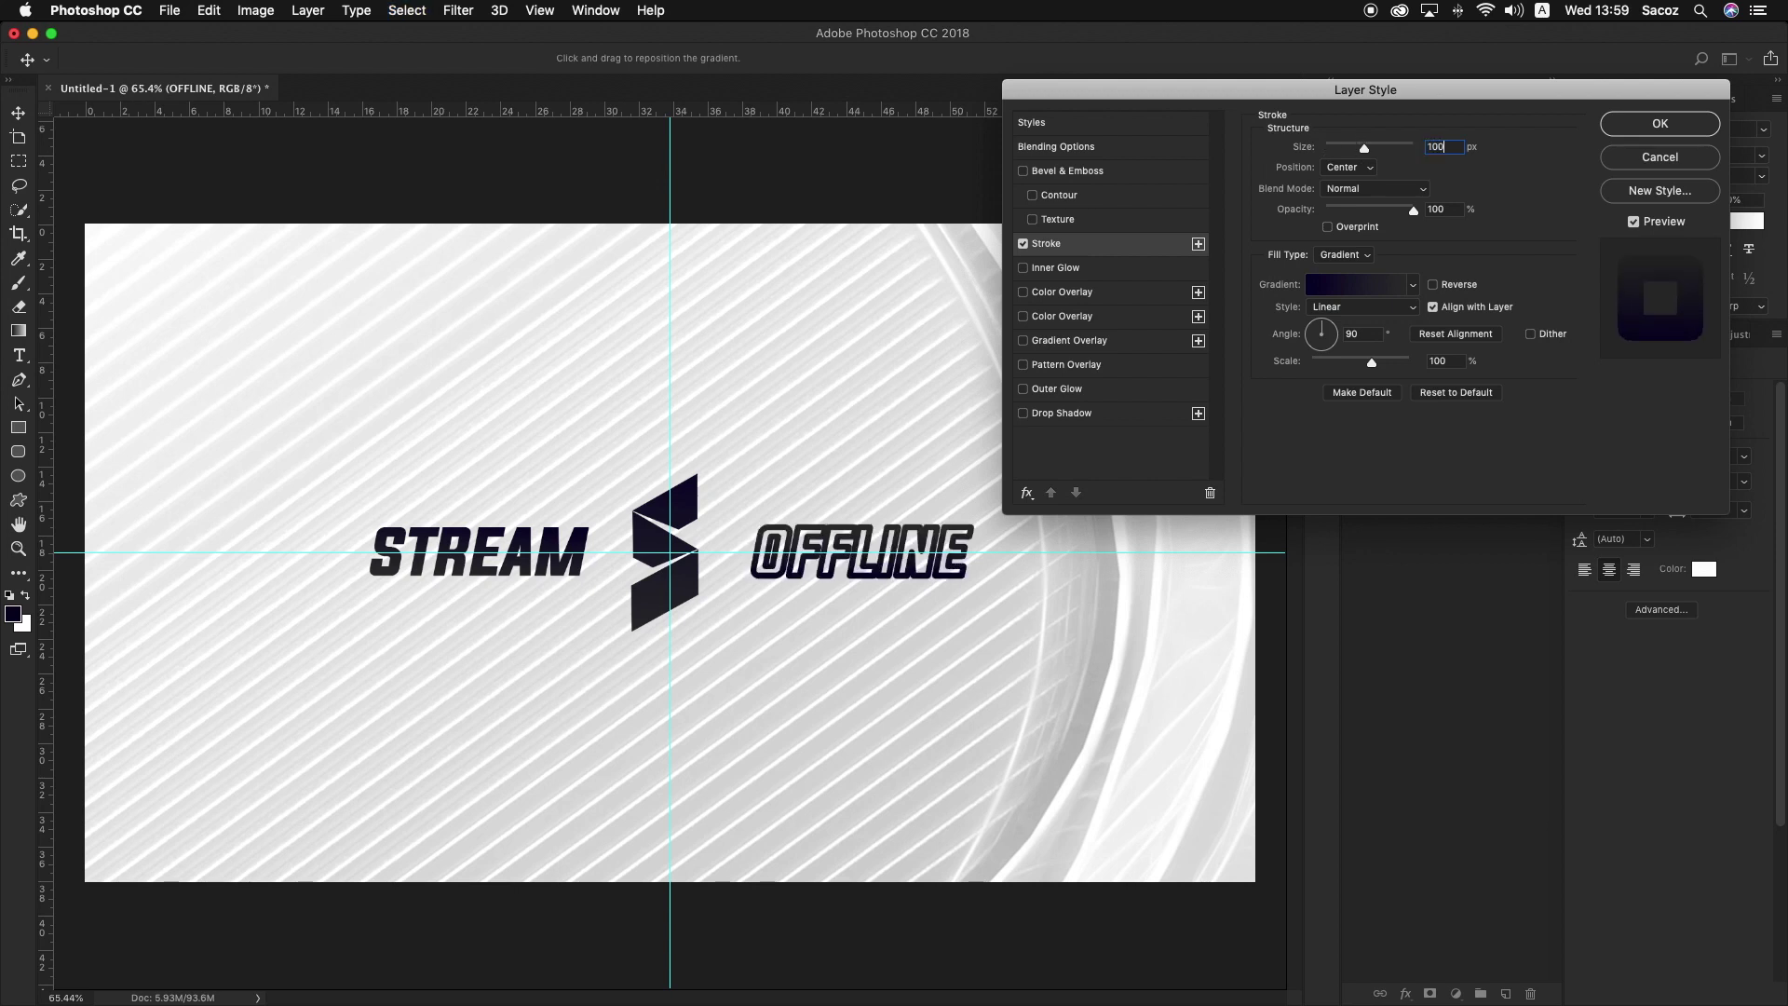
key(BackSpace)
key(BackSpace)
key(BackSpace)
text(2)
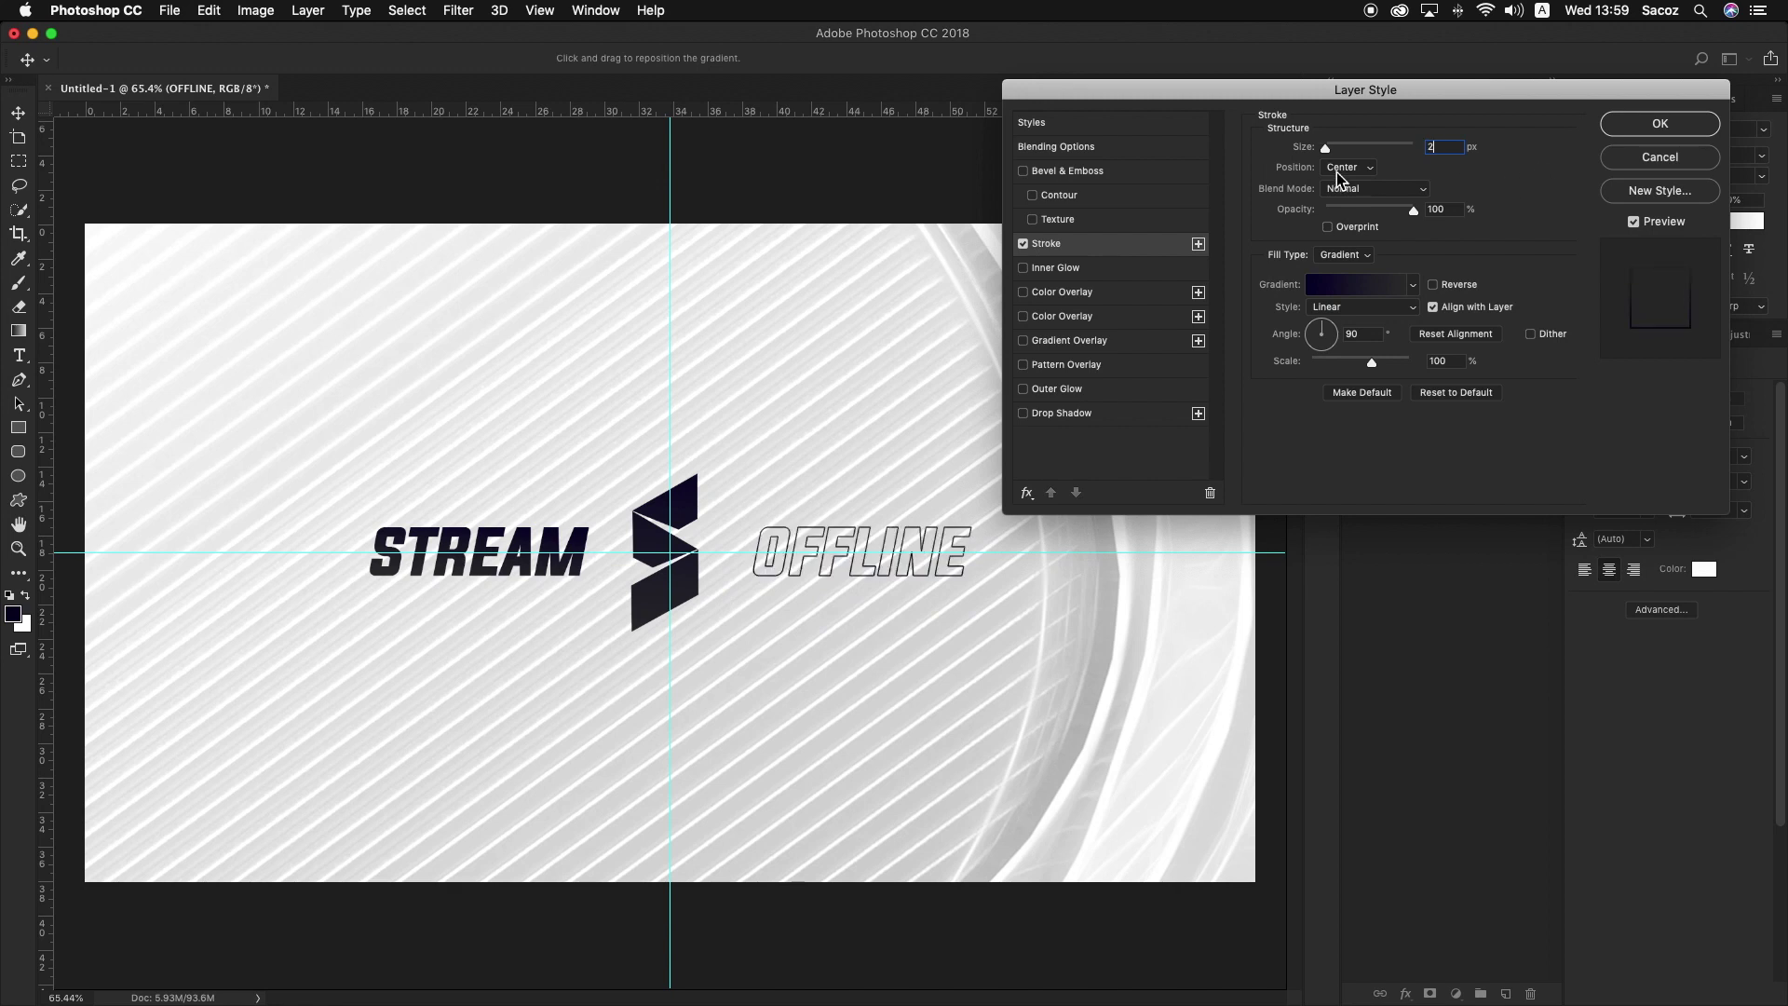
Step: Try the Inside and Outside positions for the OFFLINE stroke and switch it back to Center
click(1340, 168)
click(1341, 152)
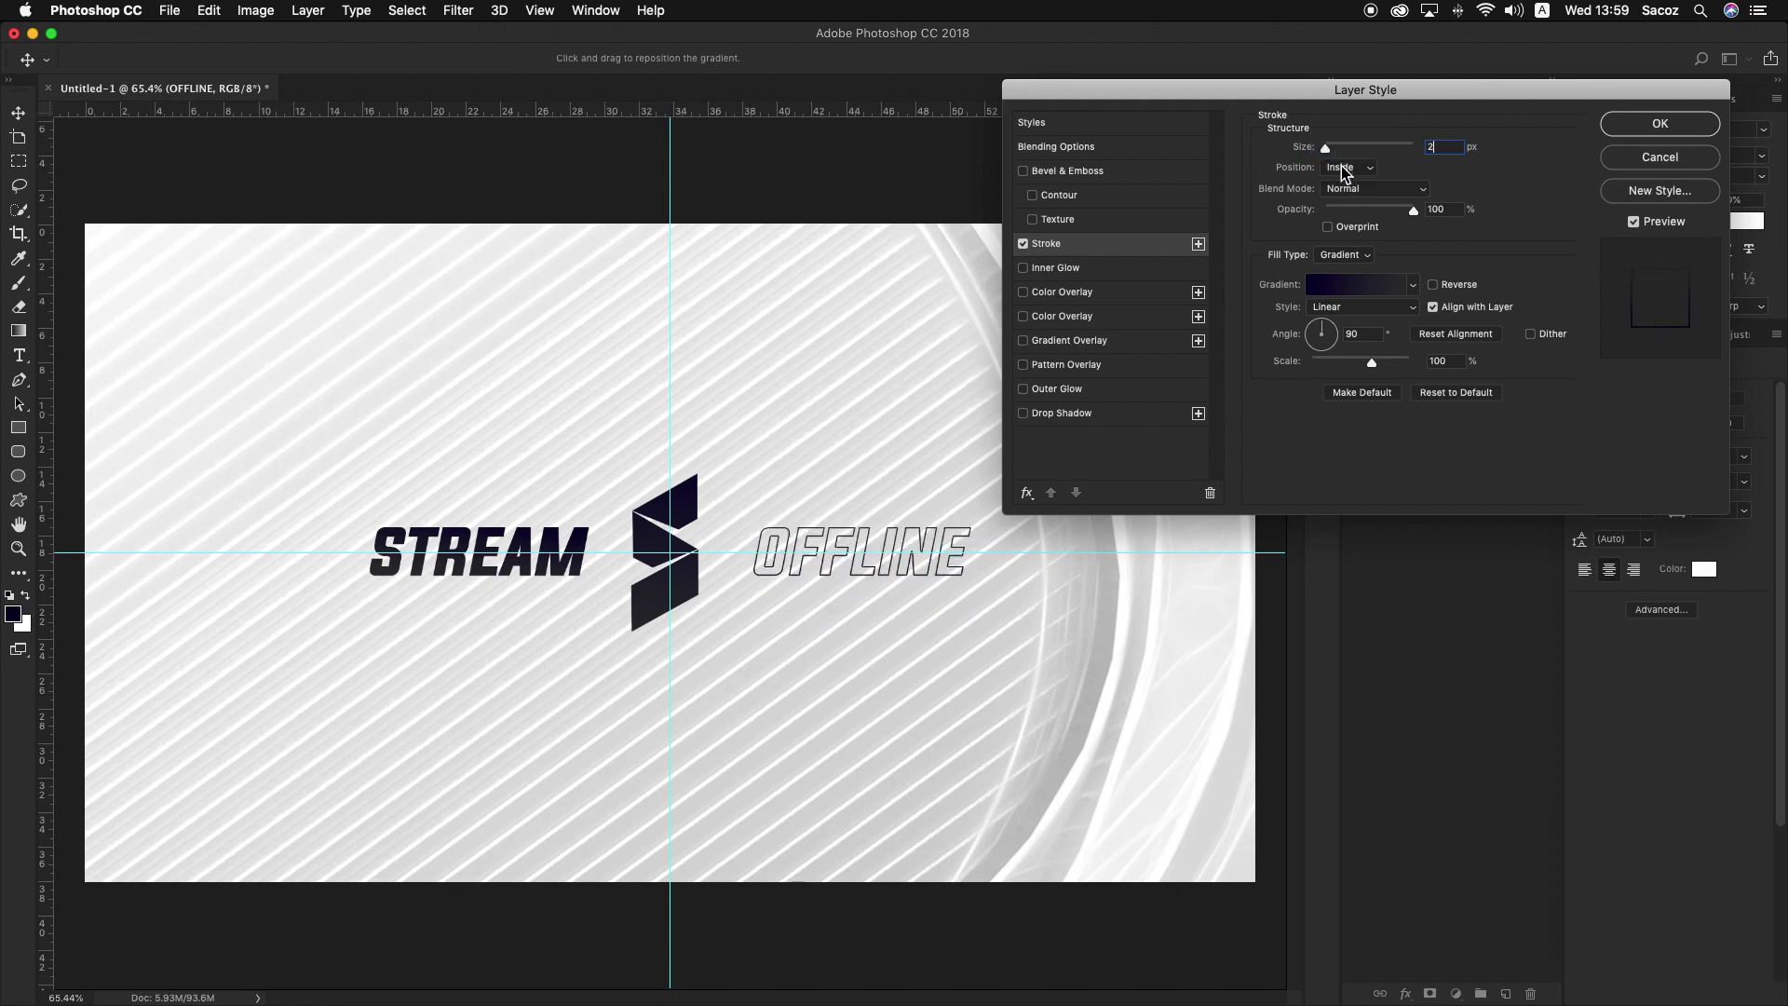
click(1340, 165)
click(1354, 154)
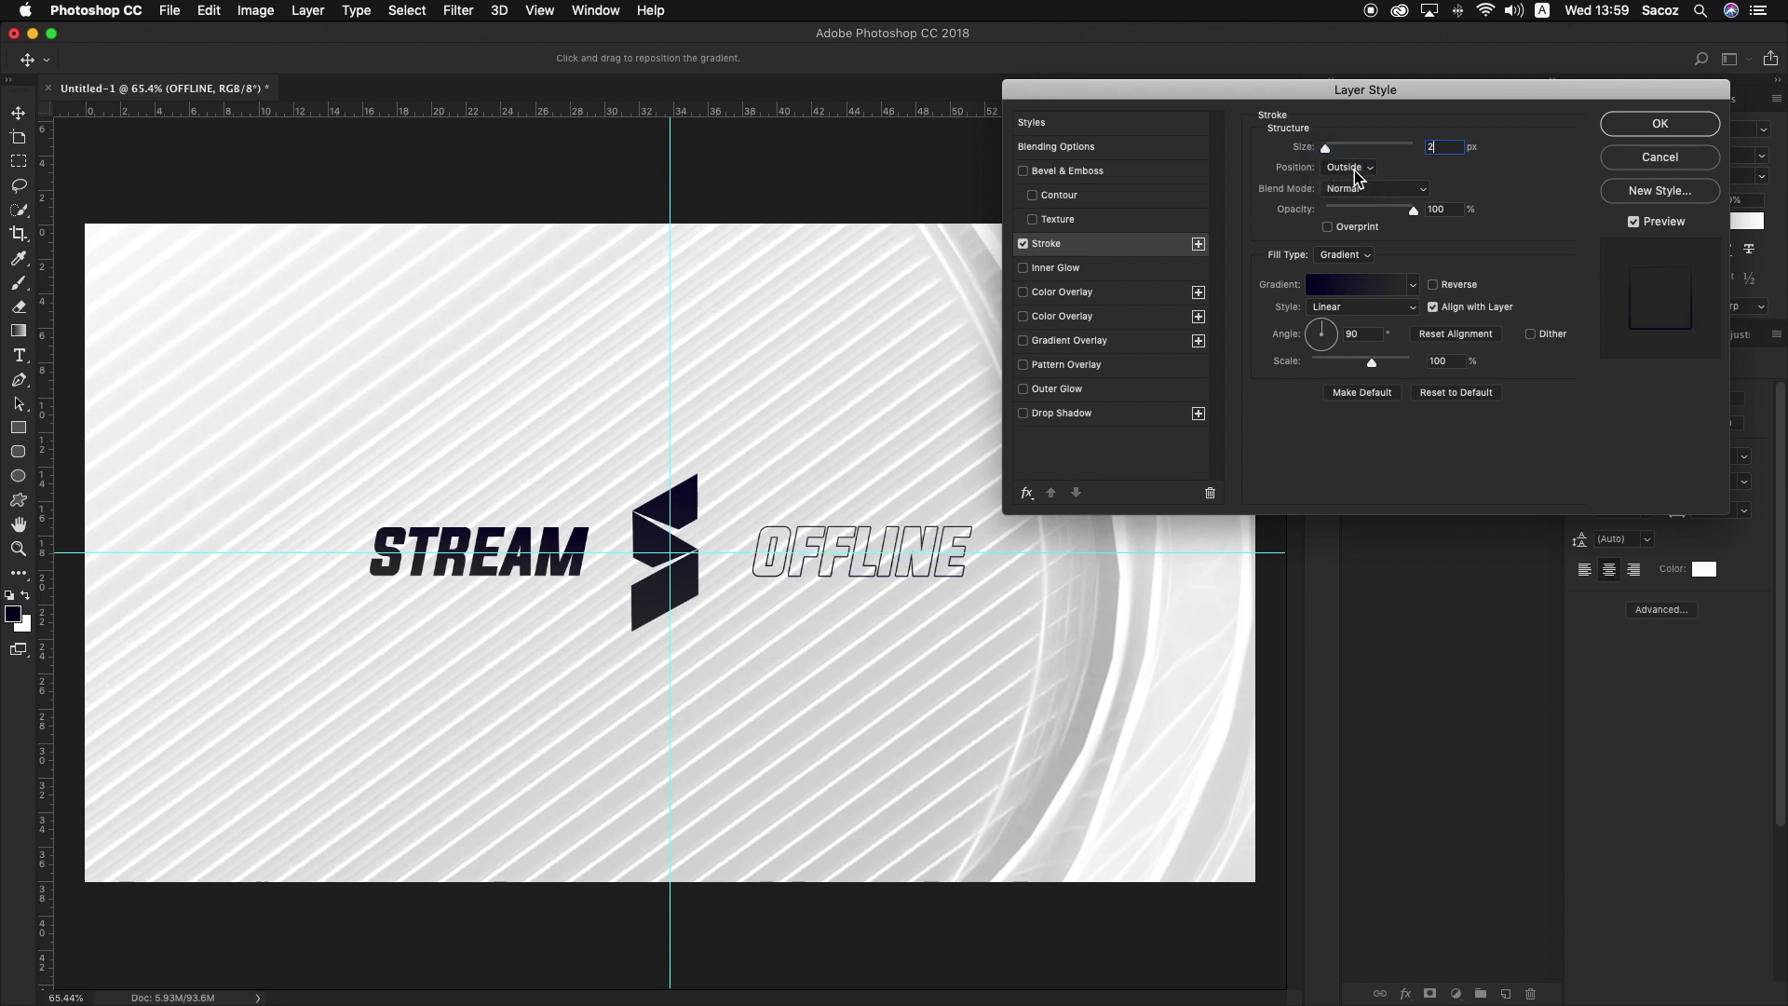
click(1354, 171)
click(1345, 194)
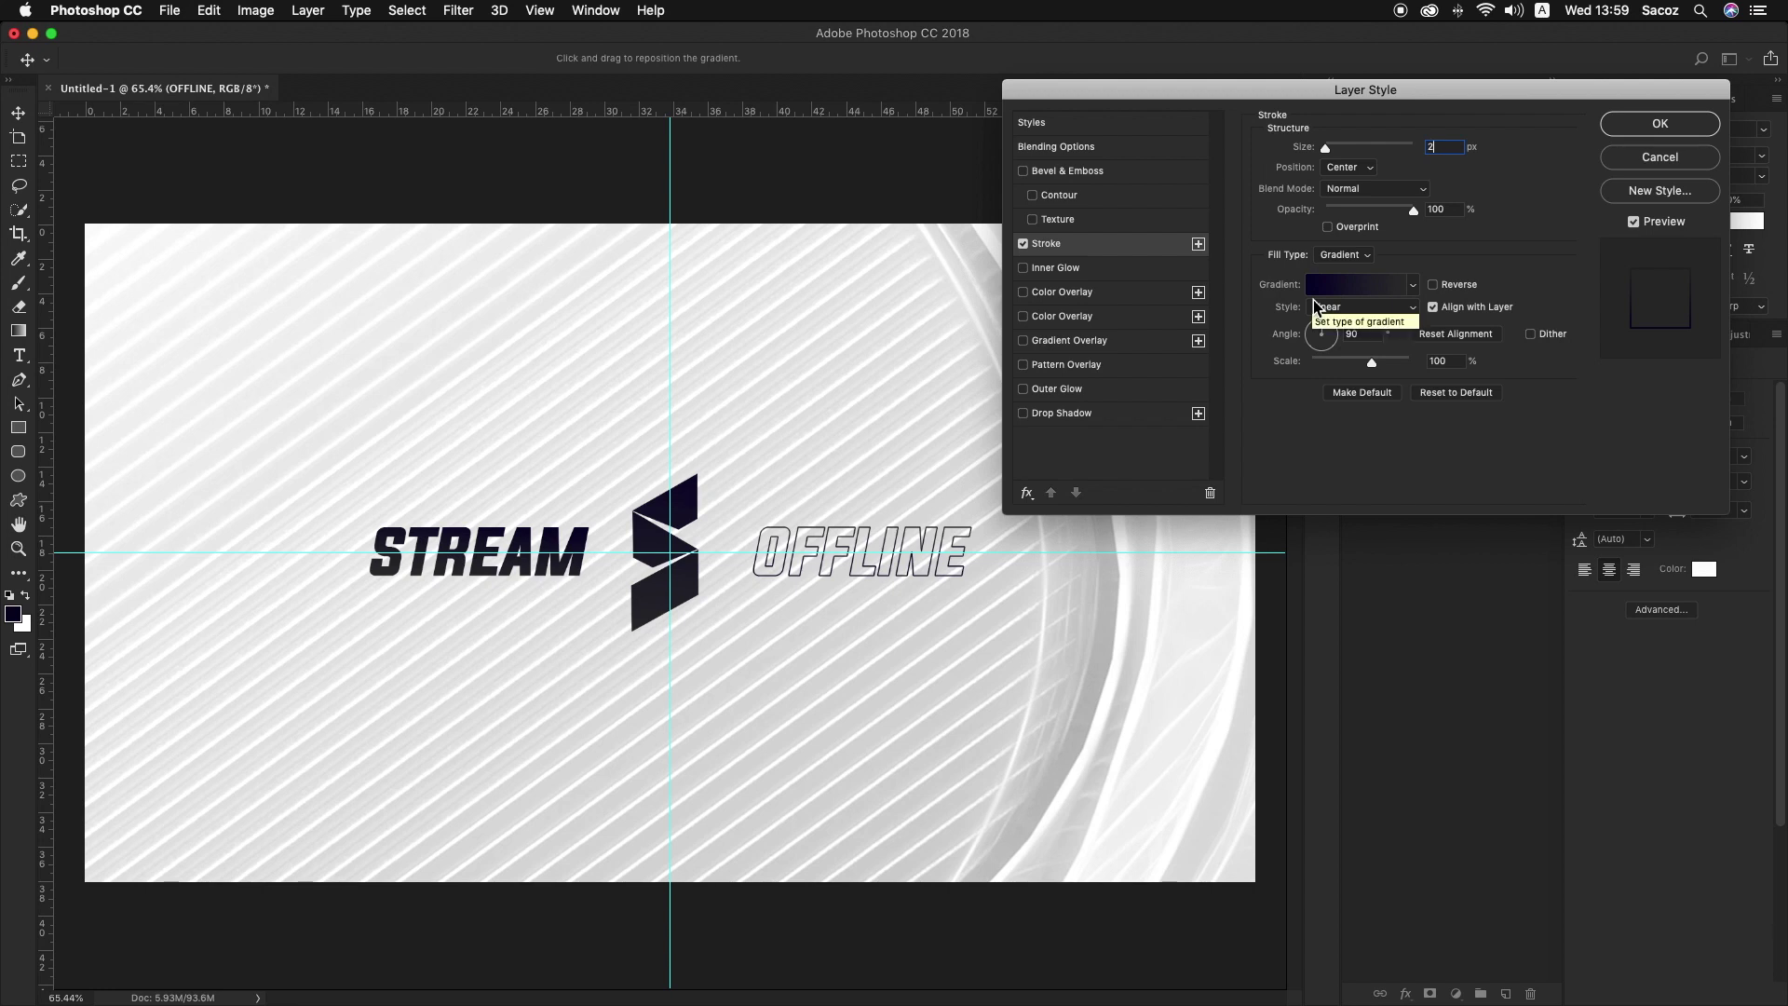
Step: Review the OFFLINE stroke's gradient and its style choices, keep the Linear style and apply the layer style
click(1367, 285)
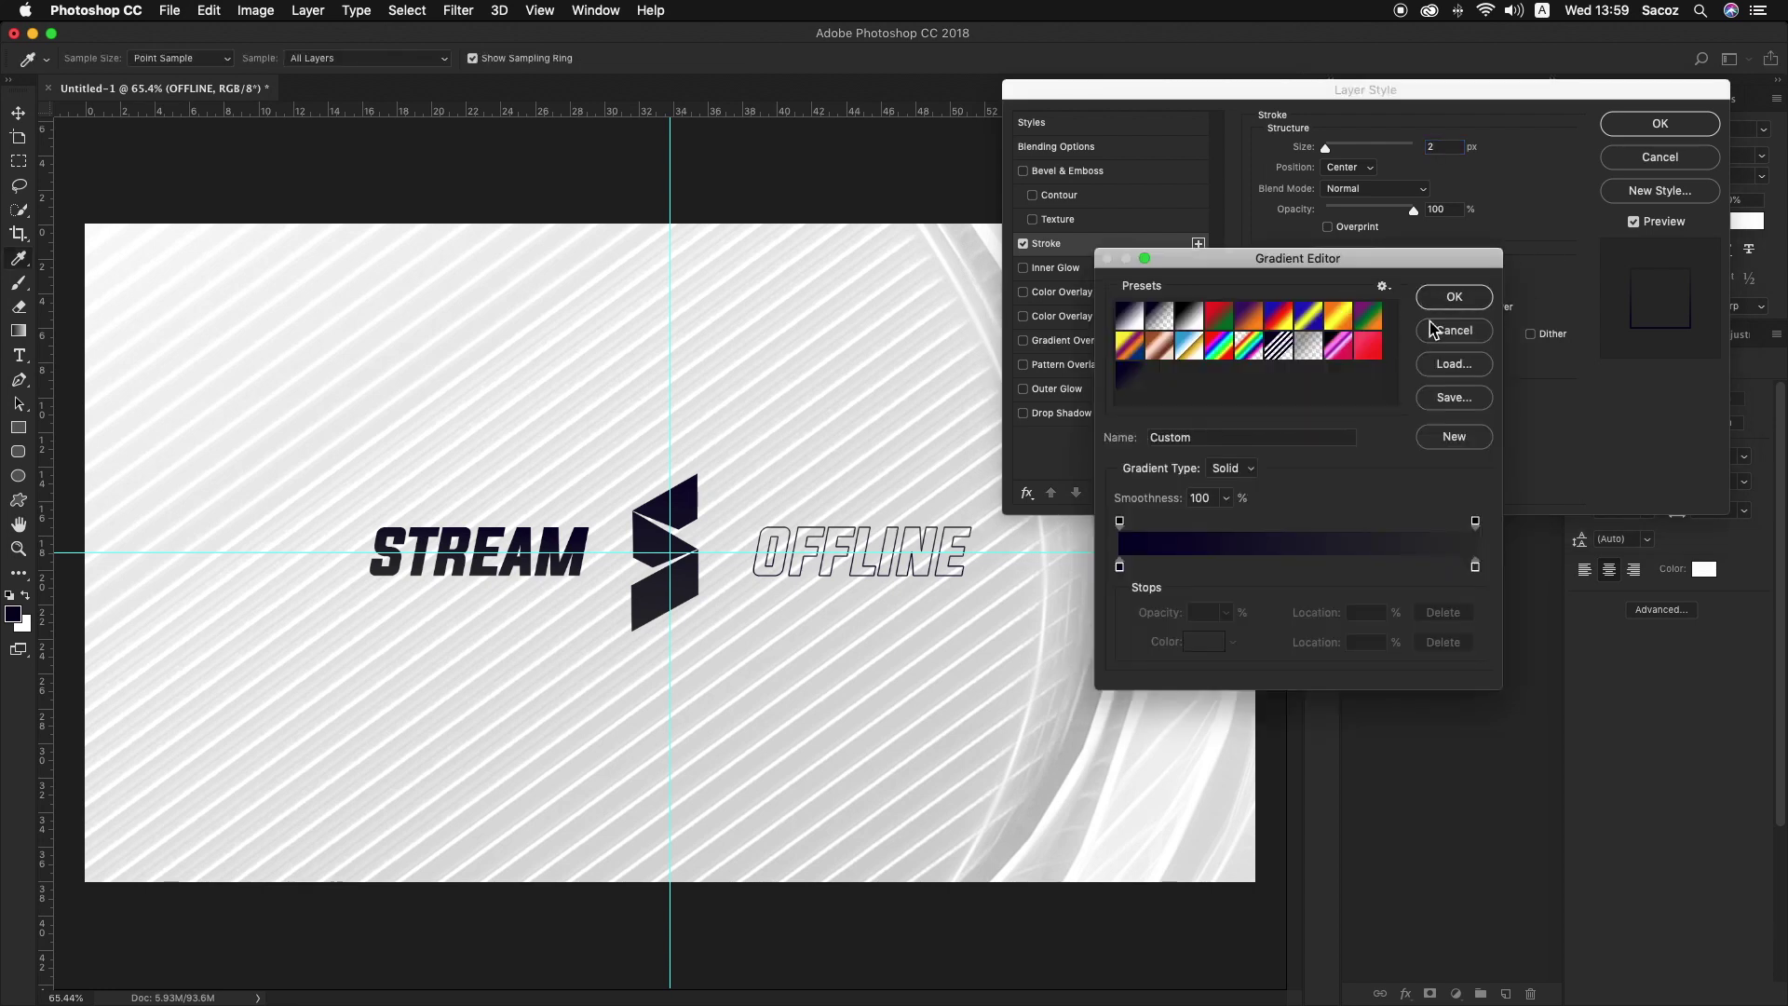
drag(1376, 274, 1425, 289)
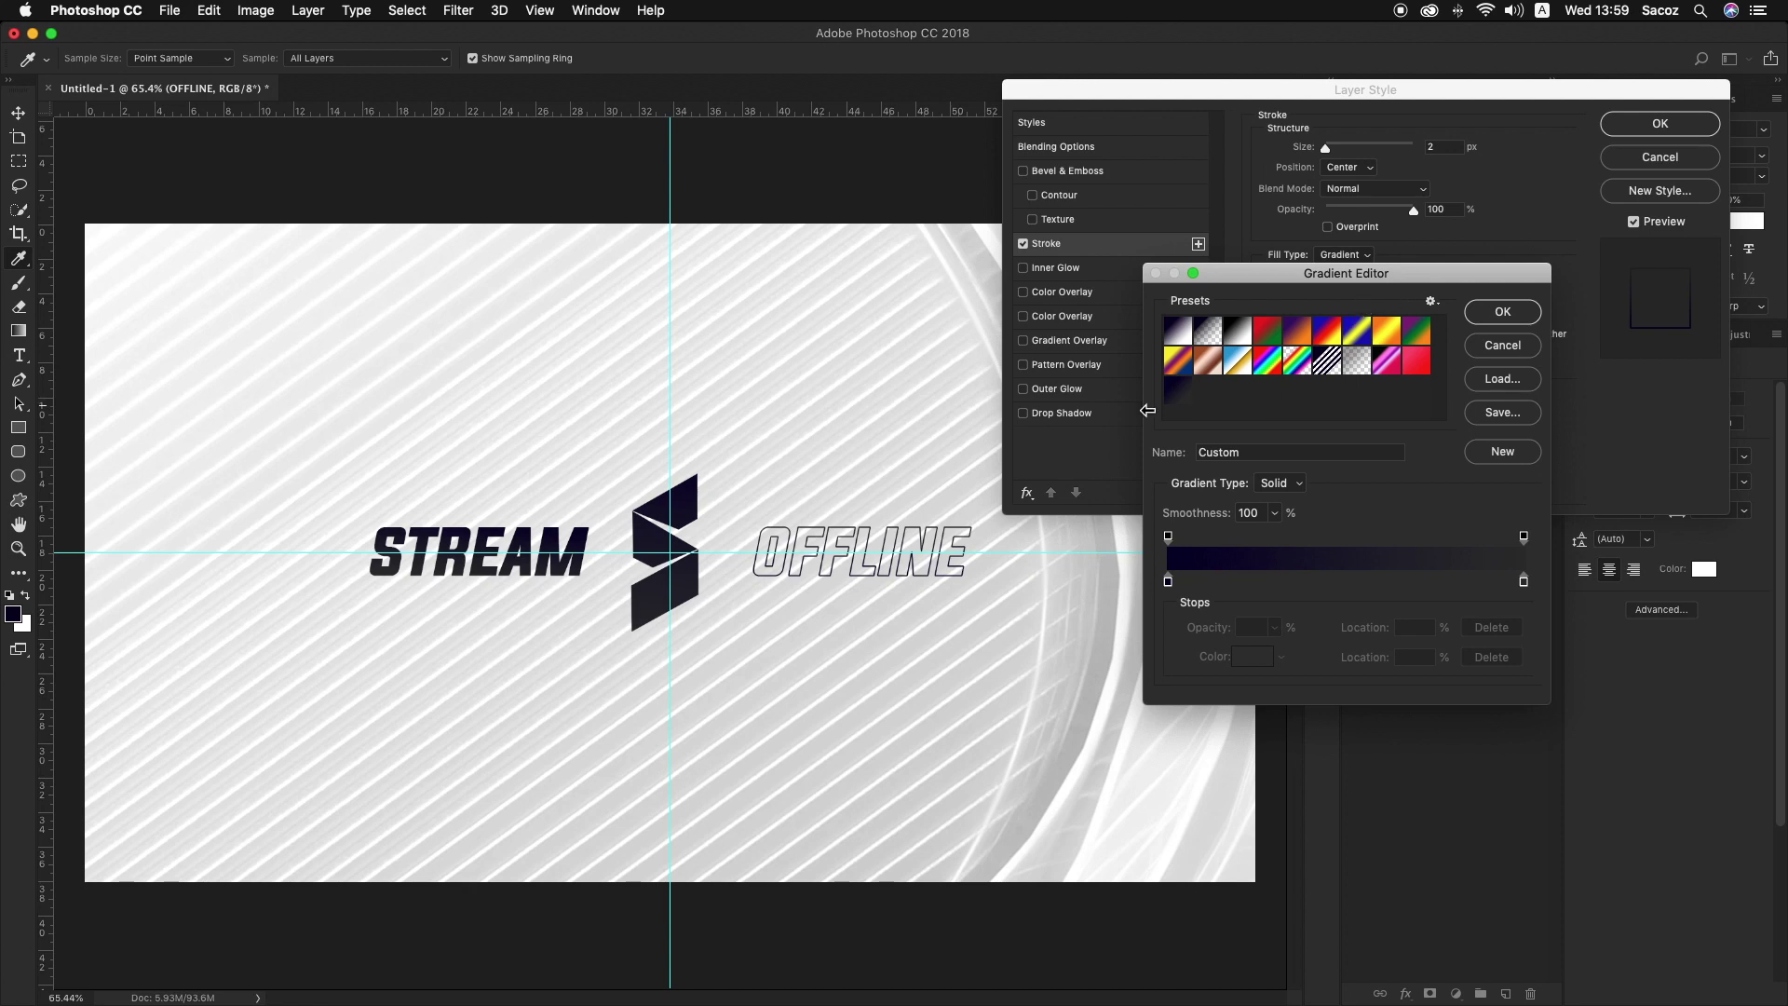
click(1527, 315)
click(1413, 288)
click(1486, 265)
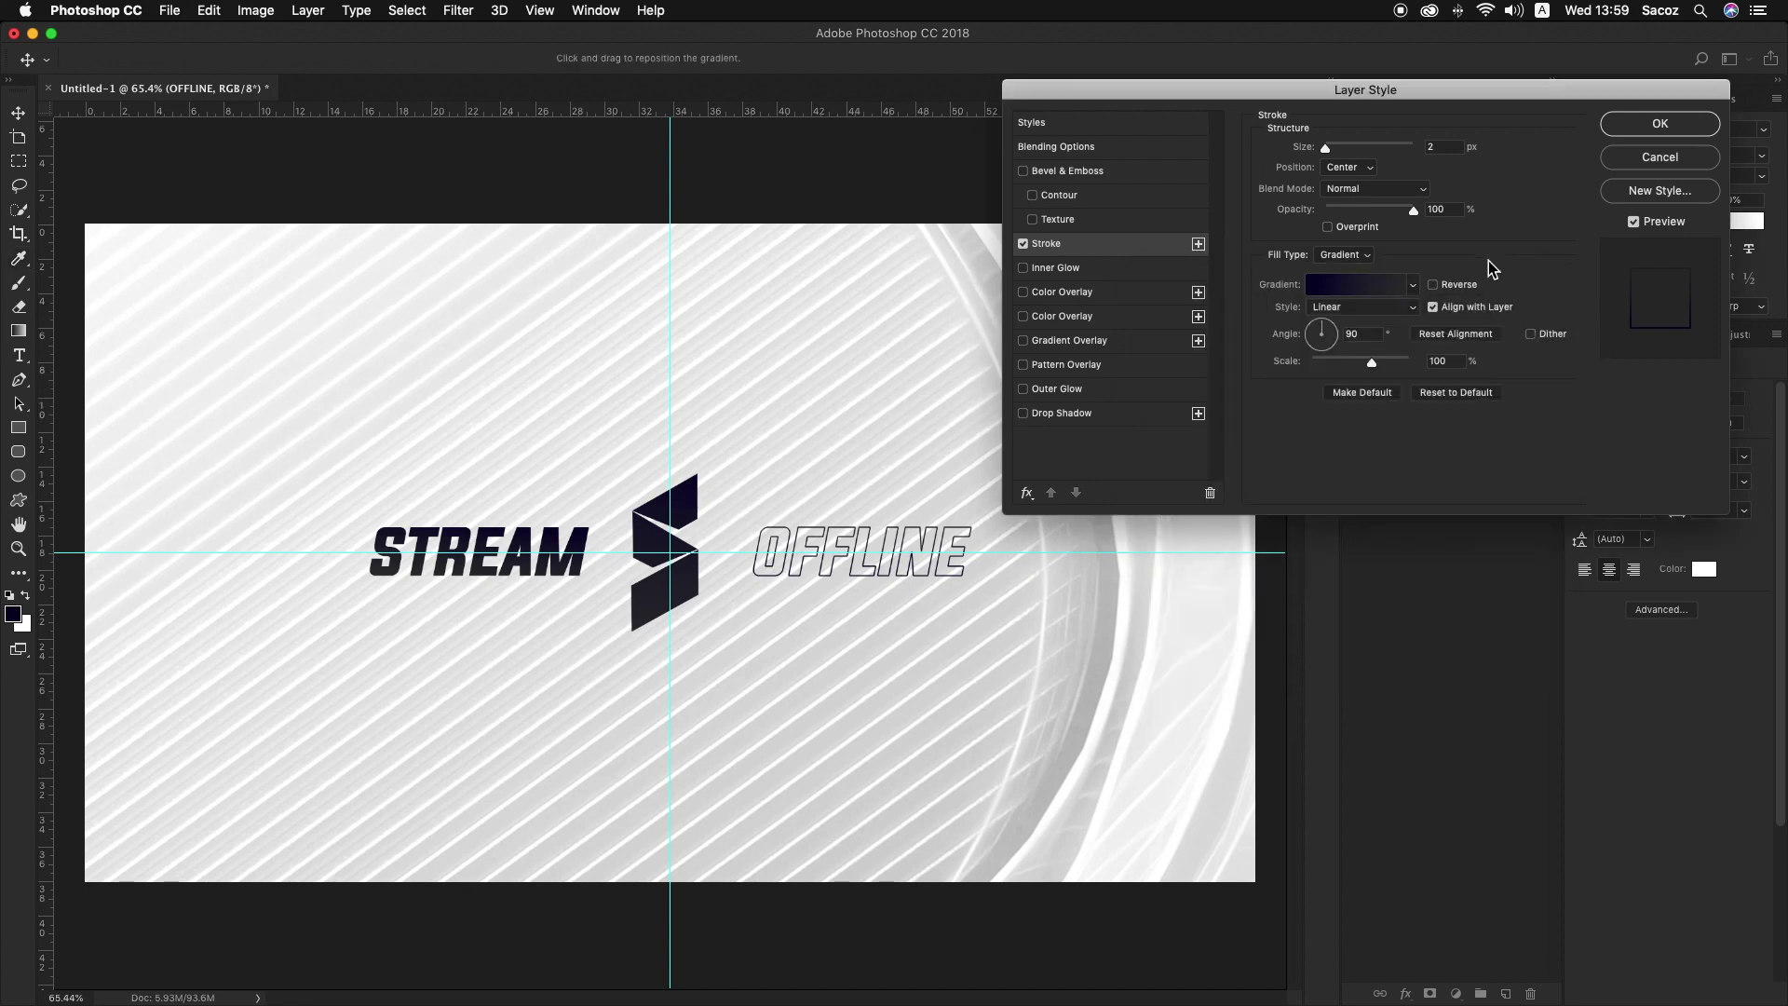
click(1341, 308)
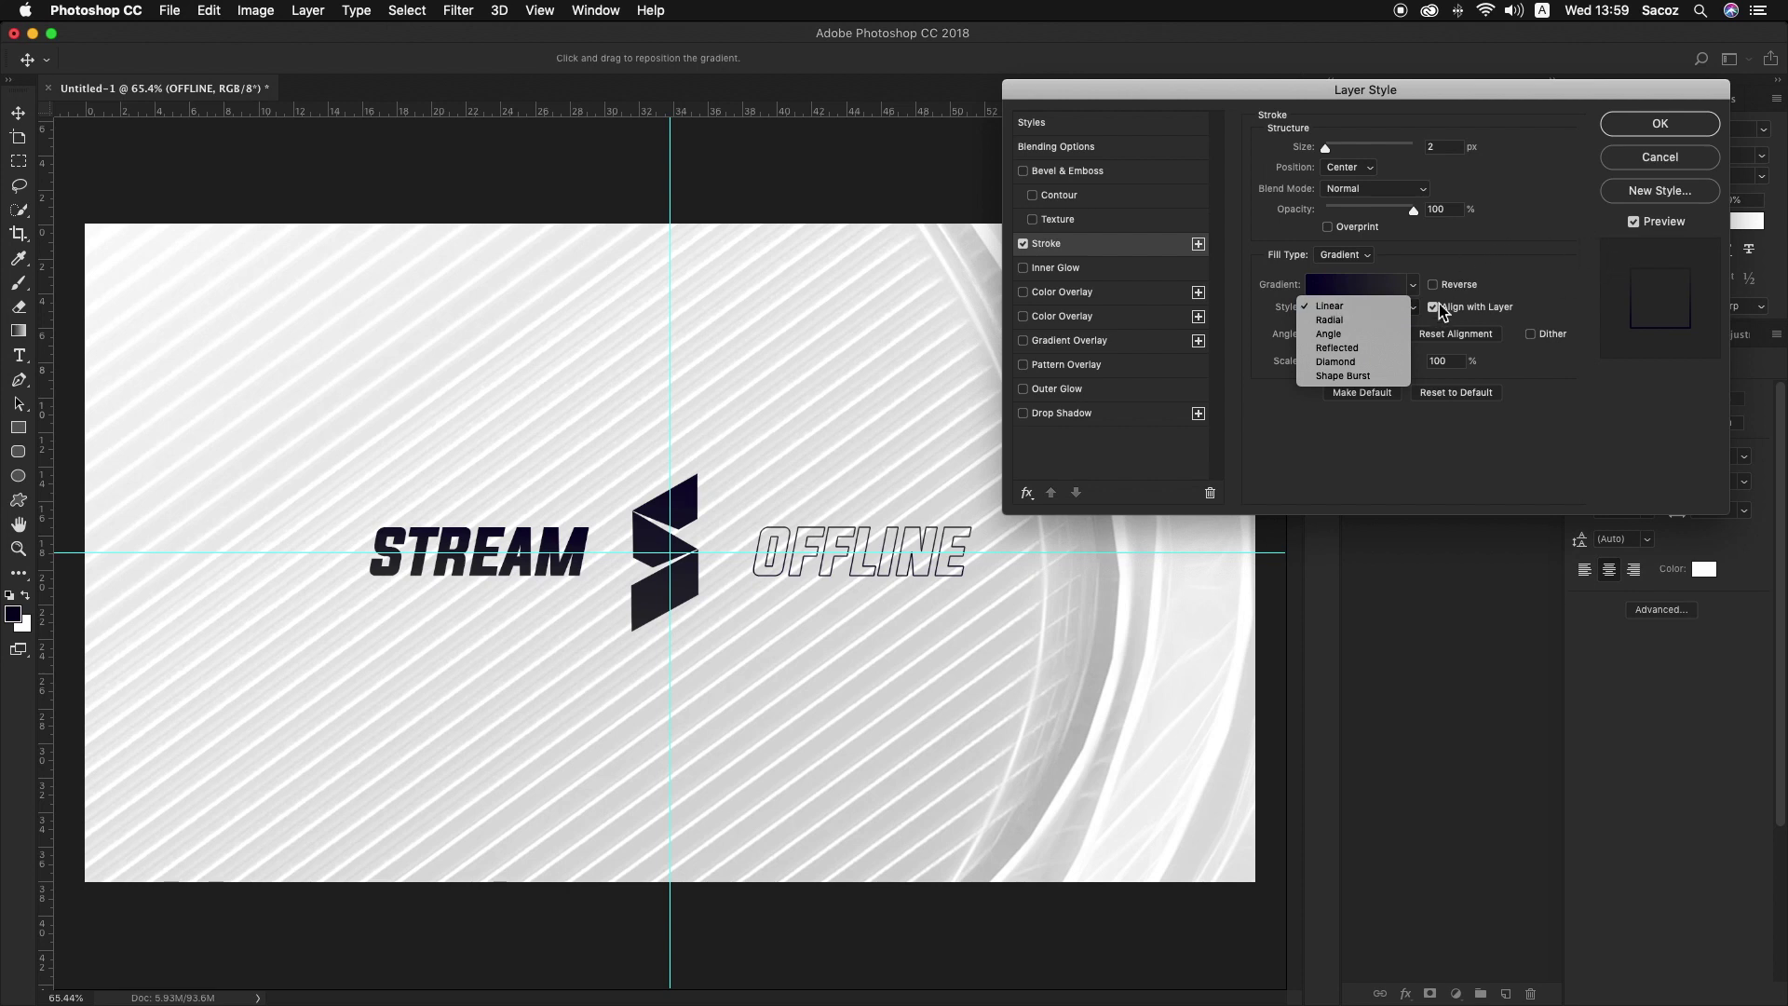
click(1385, 307)
click(1359, 306)
click(1359, 320)
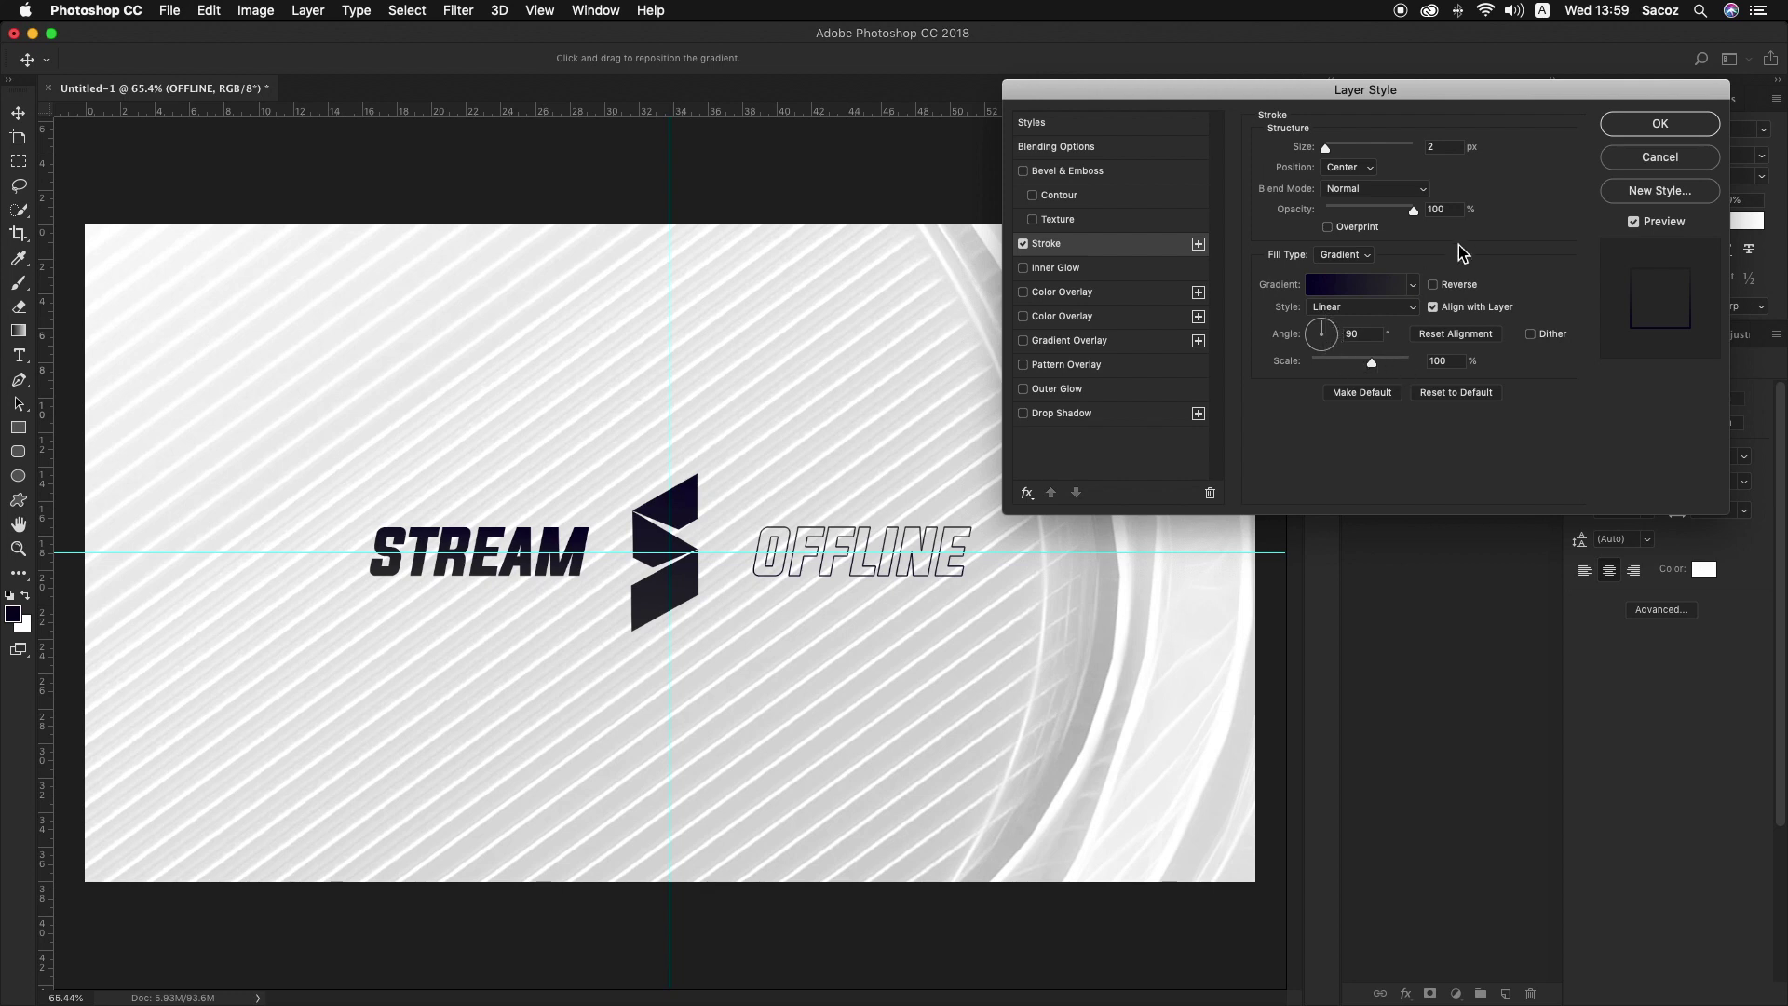
key(Return)
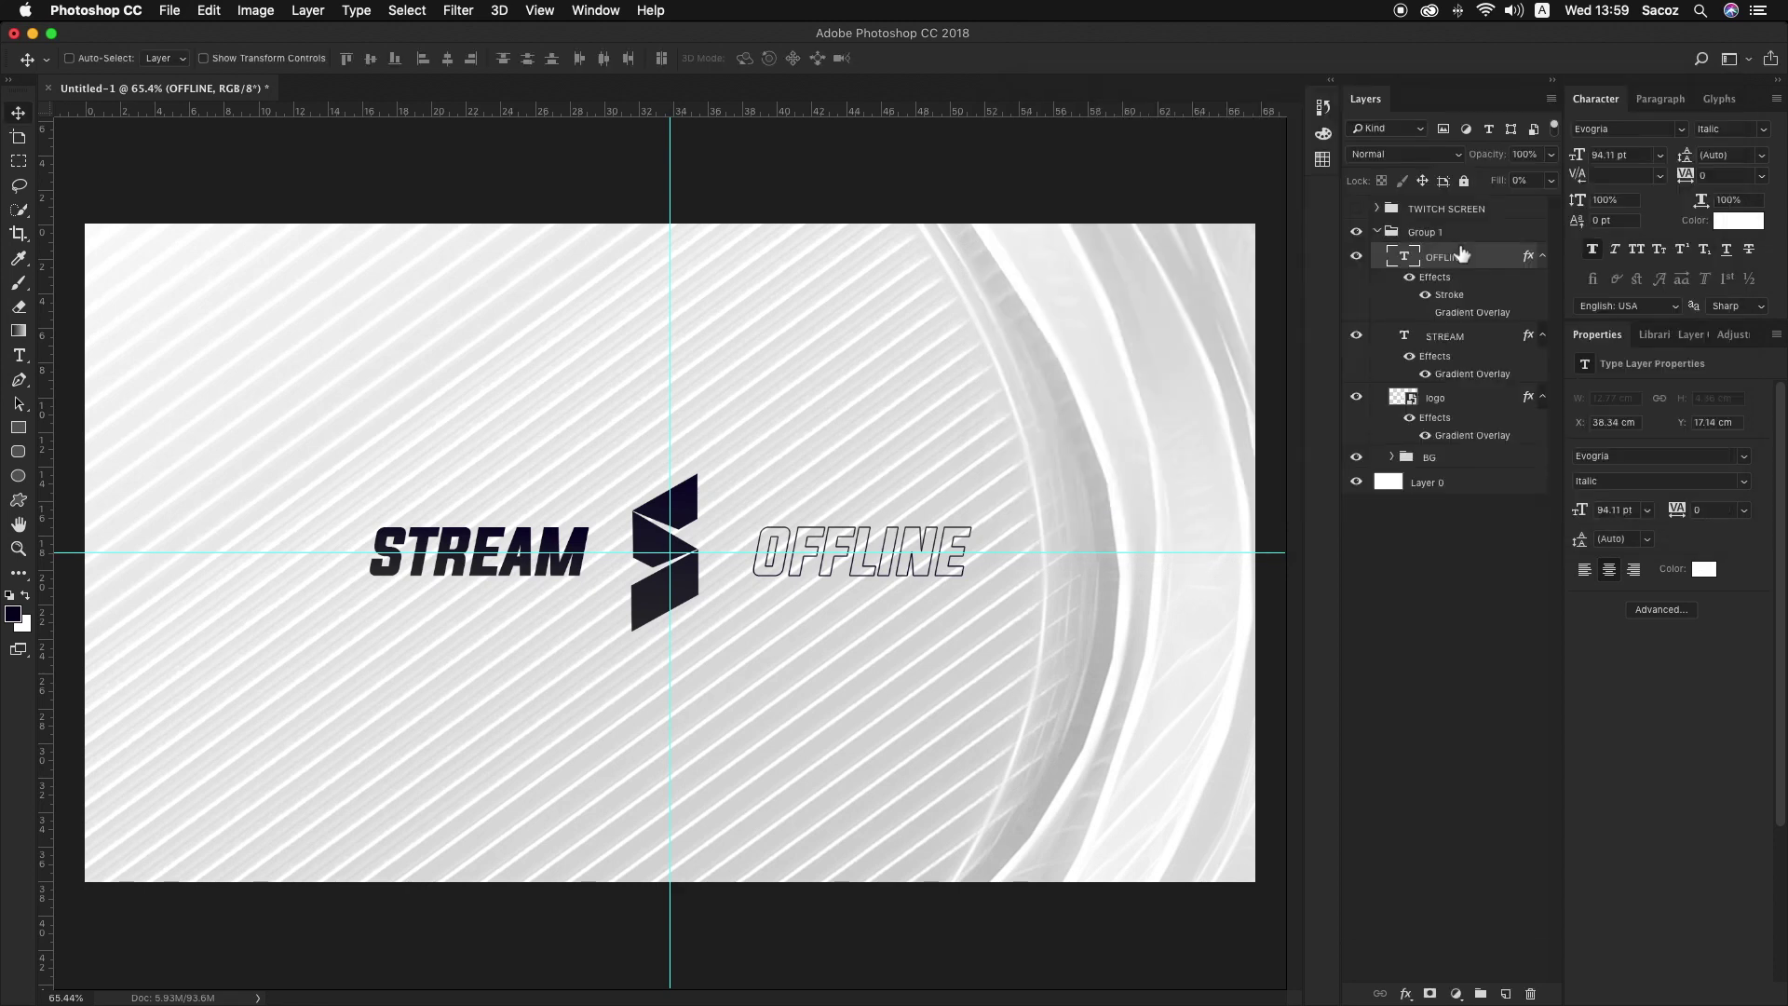
Step: Compare Group 1 with the TWITCH SCREEN reference group by switching their visibility, and show Group 1 again
click(1377, 232)
click(1356, 231)
click(1355, 209)
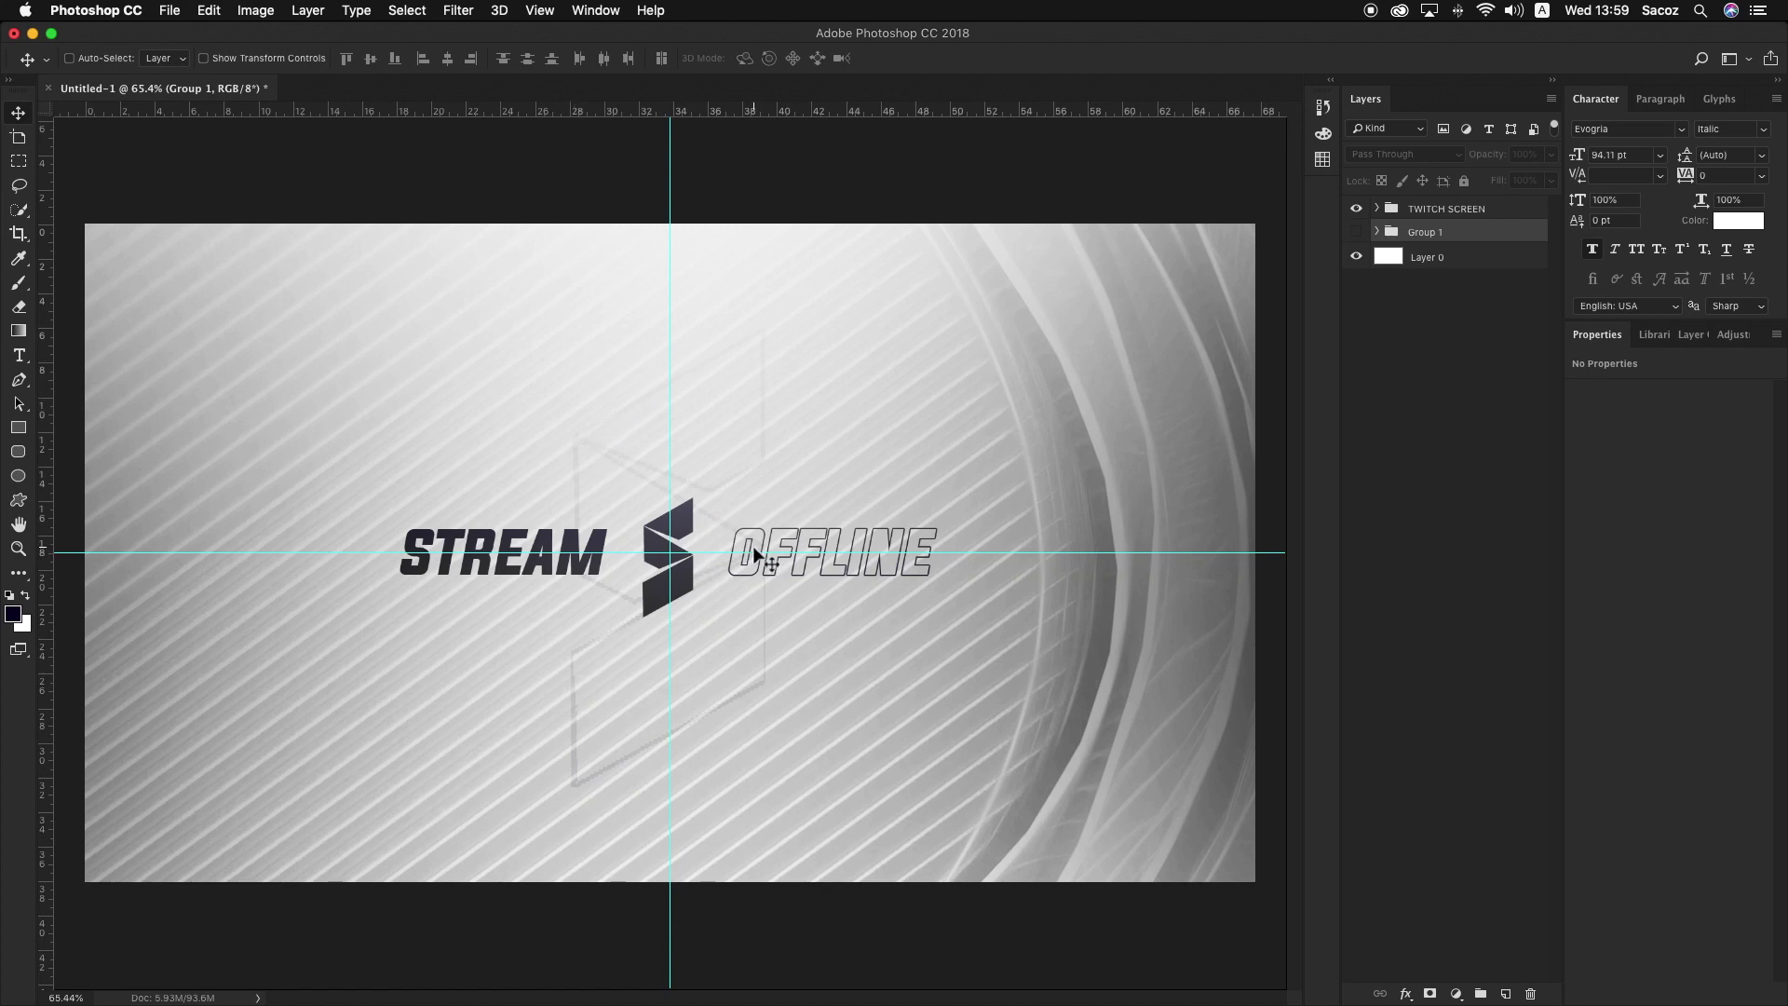
click(1358, 231)
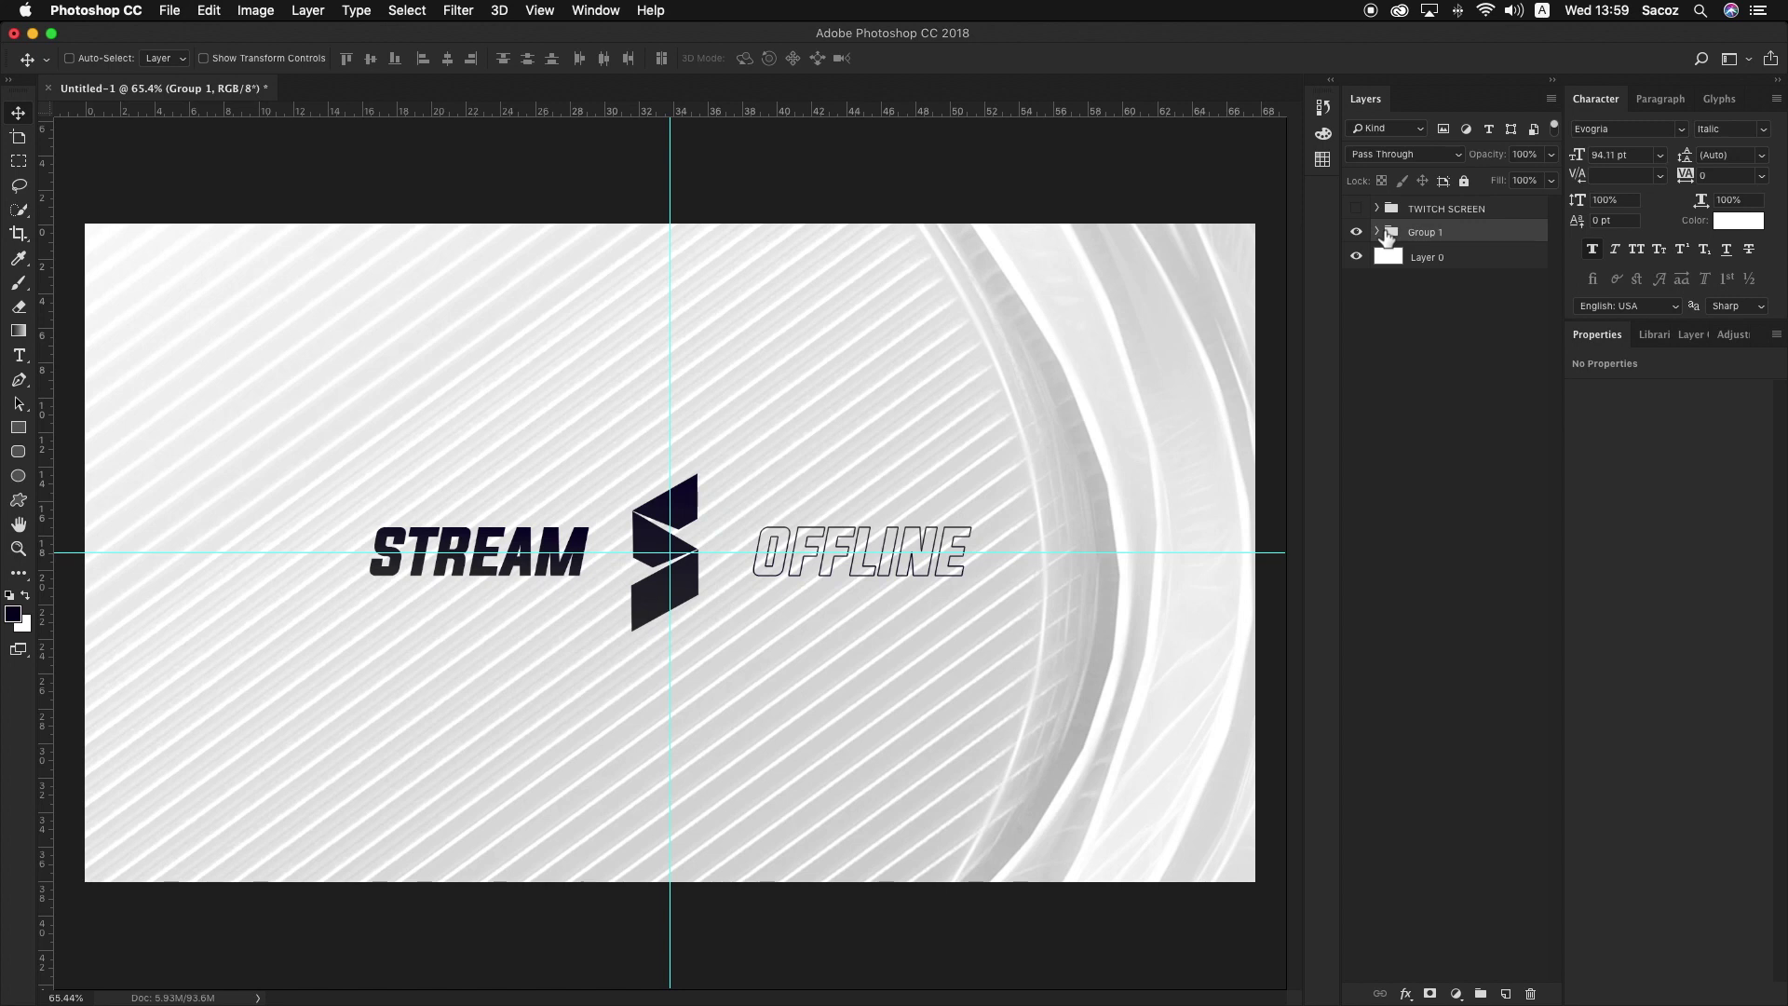
Step: Duplicate the logo layer and place the copy at the top of Group 1
click(1376, 231)
click(1463, 408)
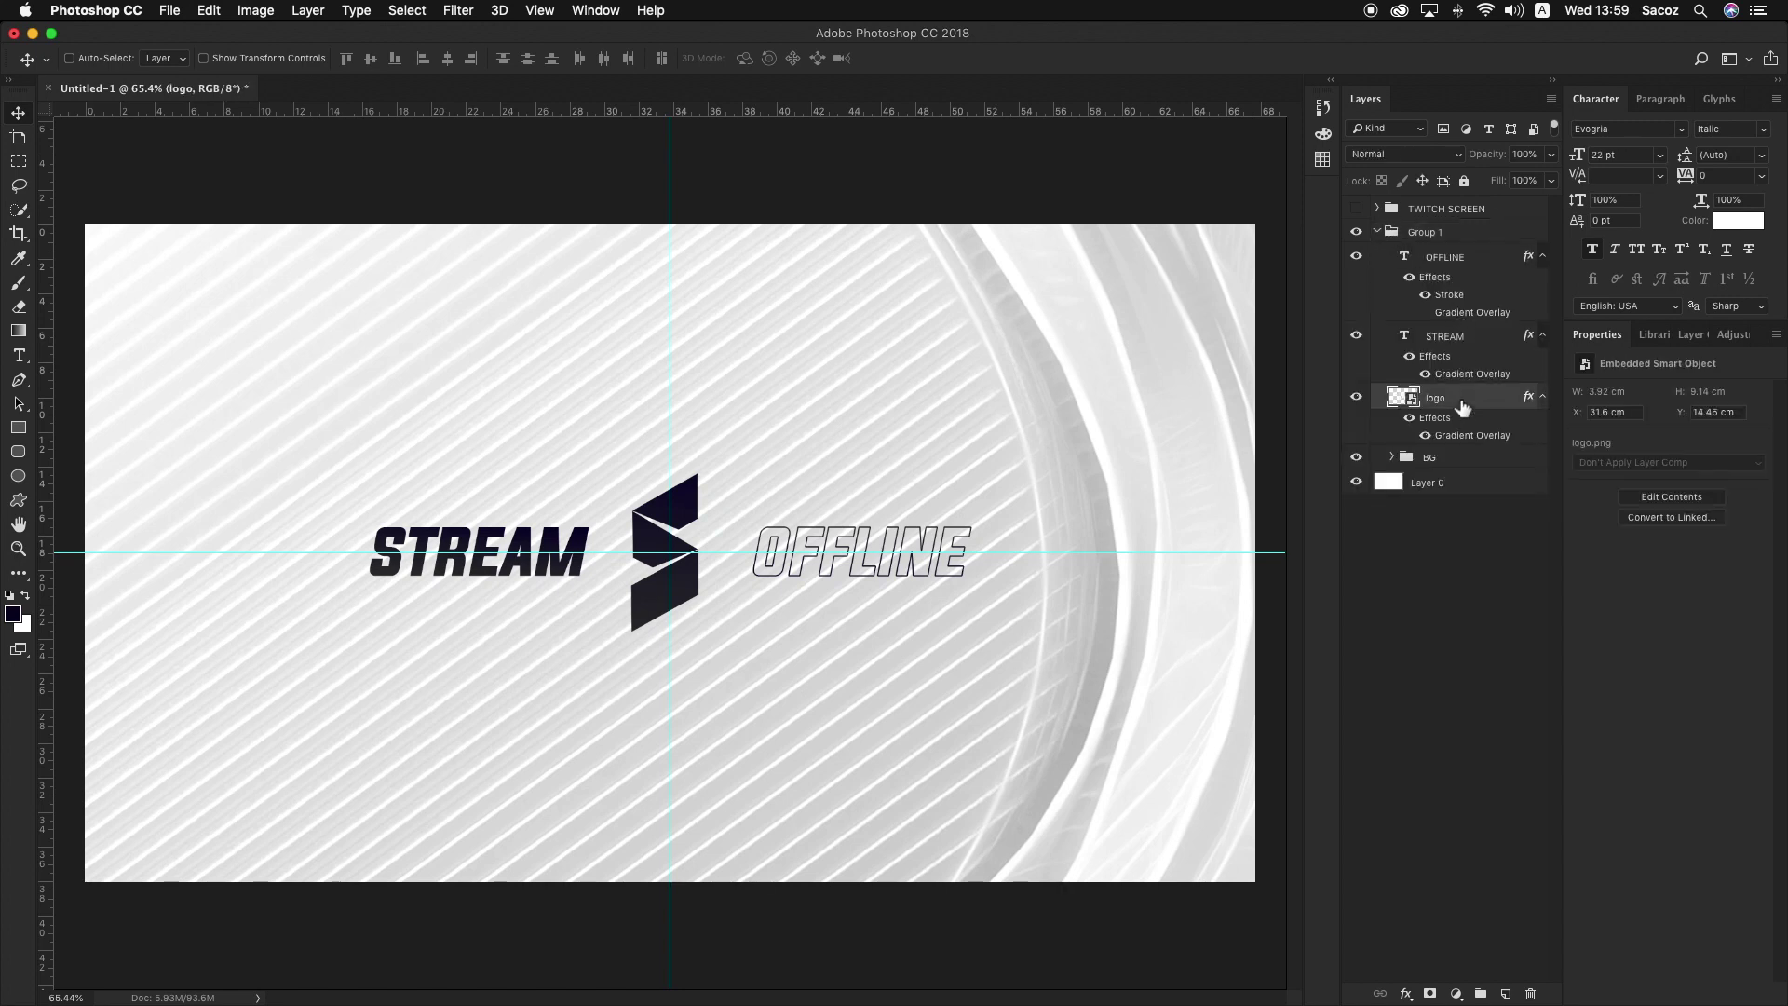
key(super+j)
drag(1464, 408, 1441, 260)
Step: Briefly show the TWITCH SCREEN reference in place of Group 1 to check how the large logo outline is layered
click(1377, 231)
click(1357, 232)
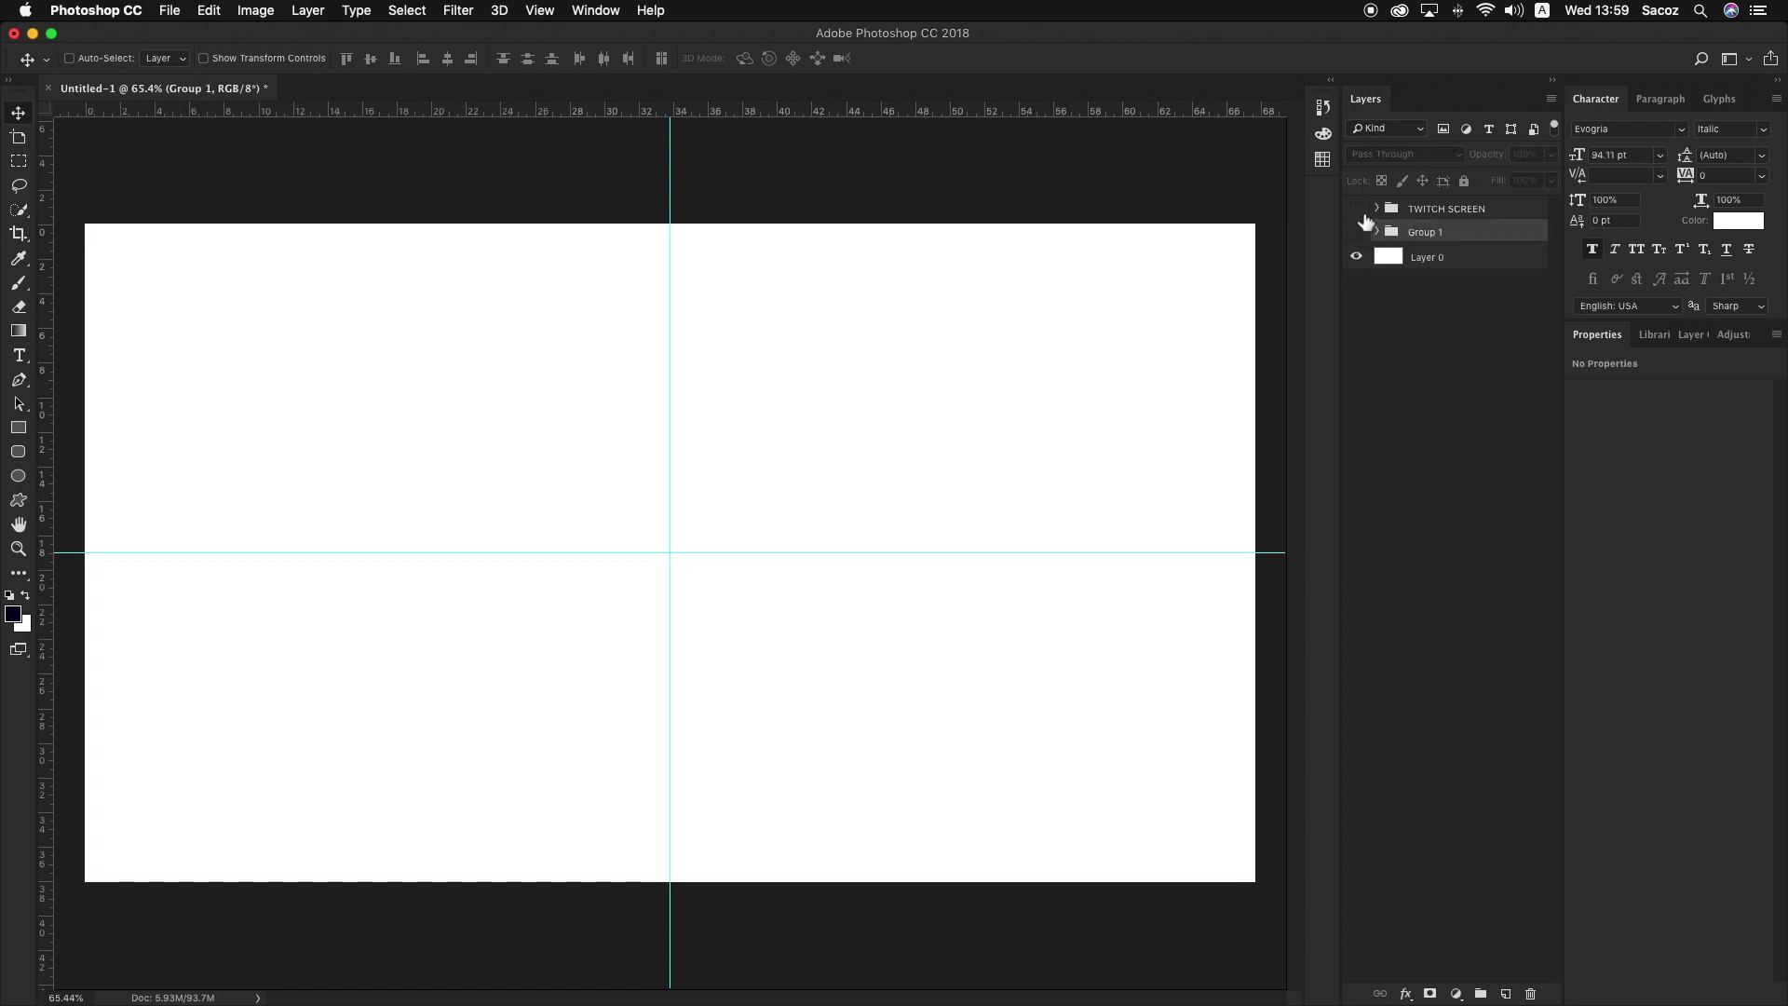
click(1357, 210)
click(1356, 208)
click(1357, 232)
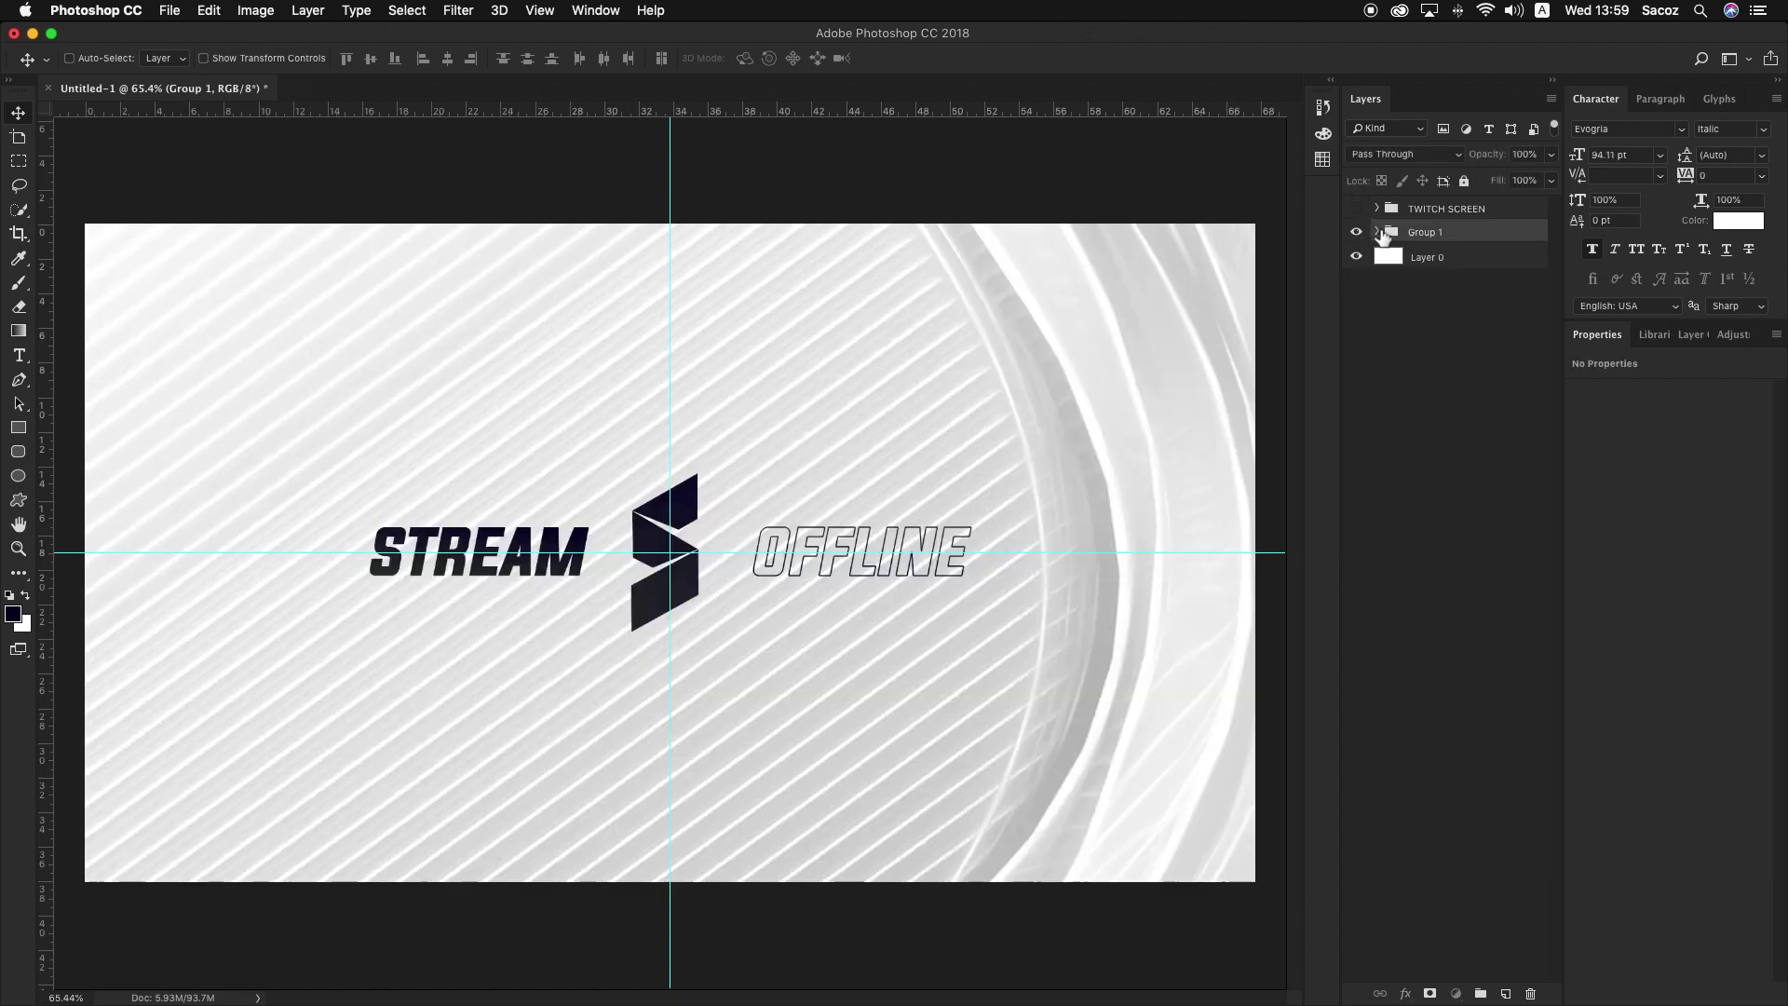
Step: Move the logo copy directly below the original logo, with its fill at 0% and its Gradient Overlay turned off
click(1377, 232)
drag(1449, 270, 1449, 512)
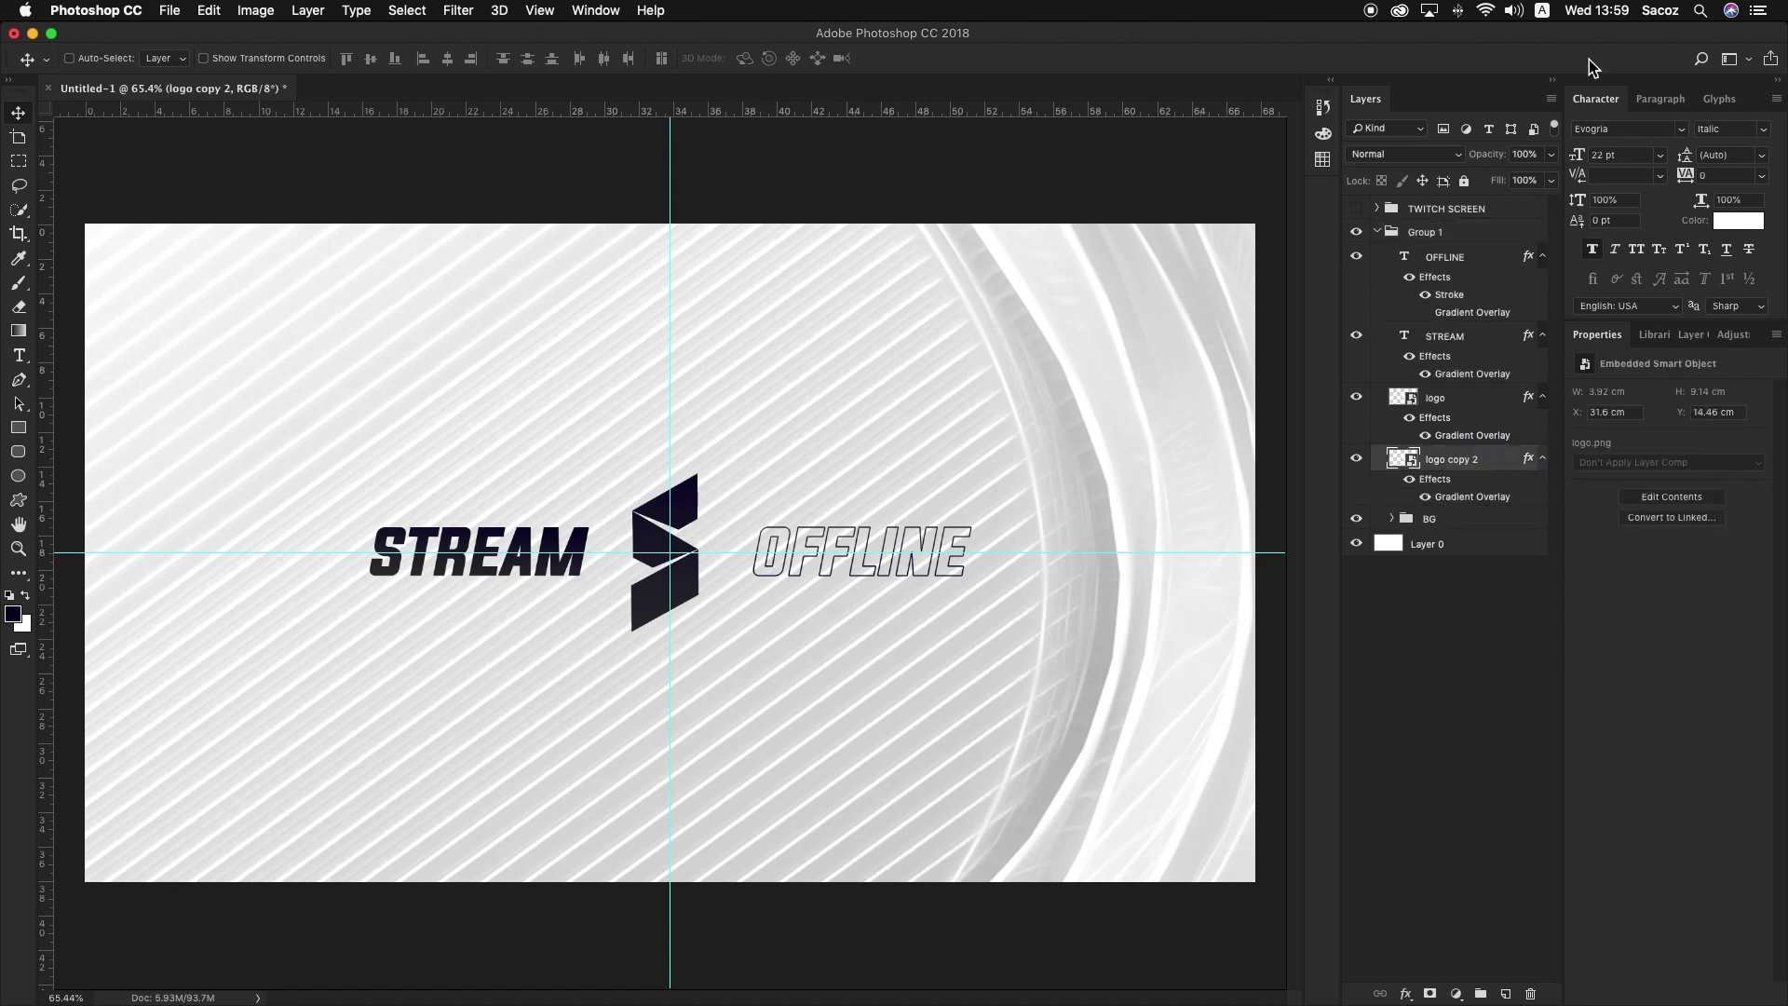
drag(1551, 179, 1356, 207)
click(1497, 463)
double_click(1497, 463)
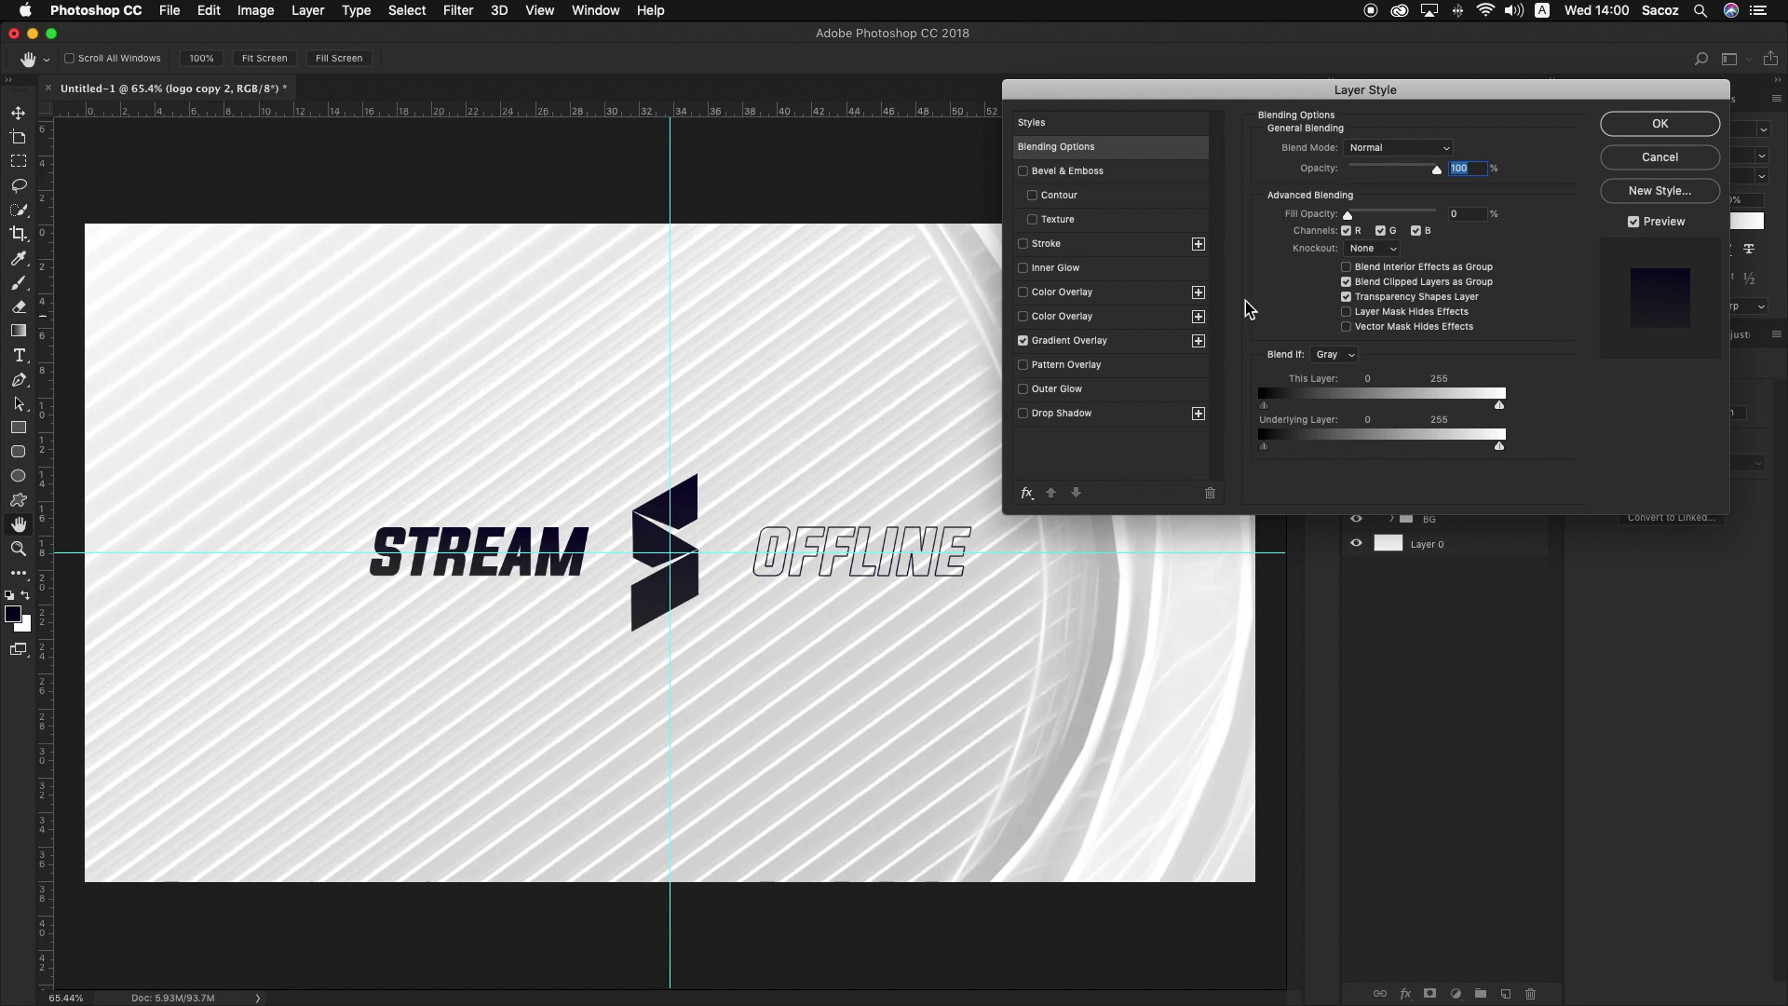
click(1024, 342)
key(Return)
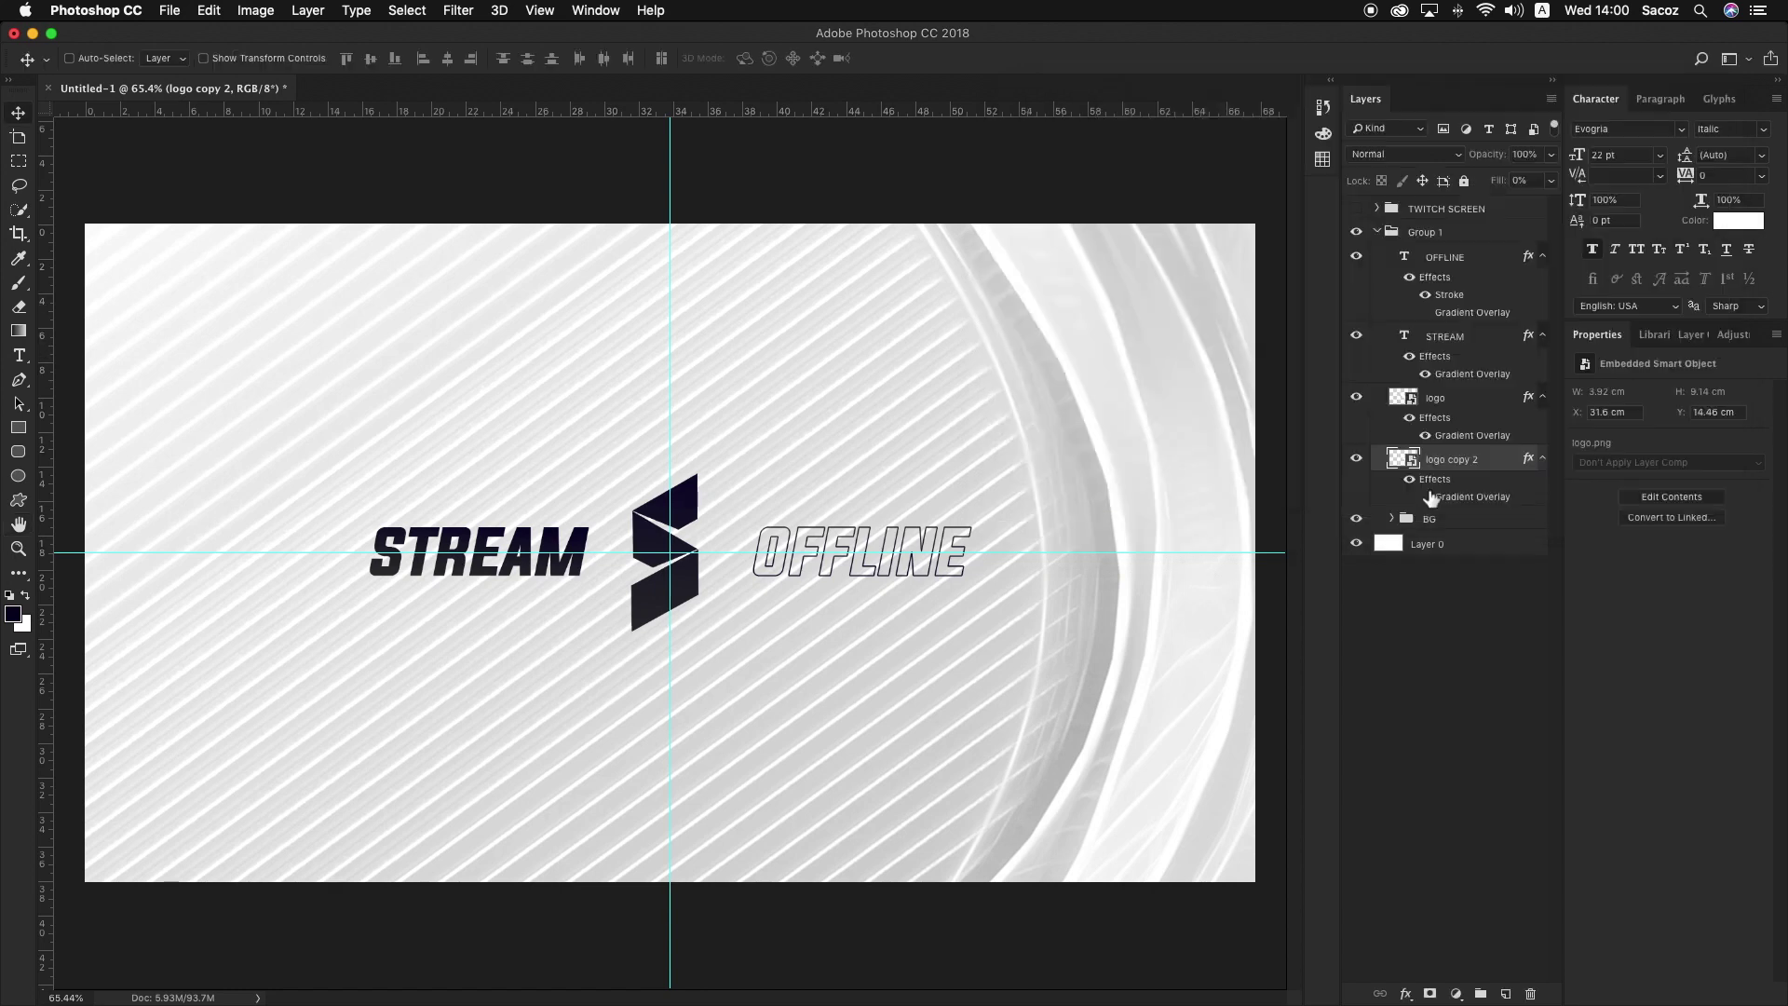
Step: Enlarge the logo copy proportionally about its centre to about 54.5% scale
key(super+t)
drag(822, 398, 1038, 255)
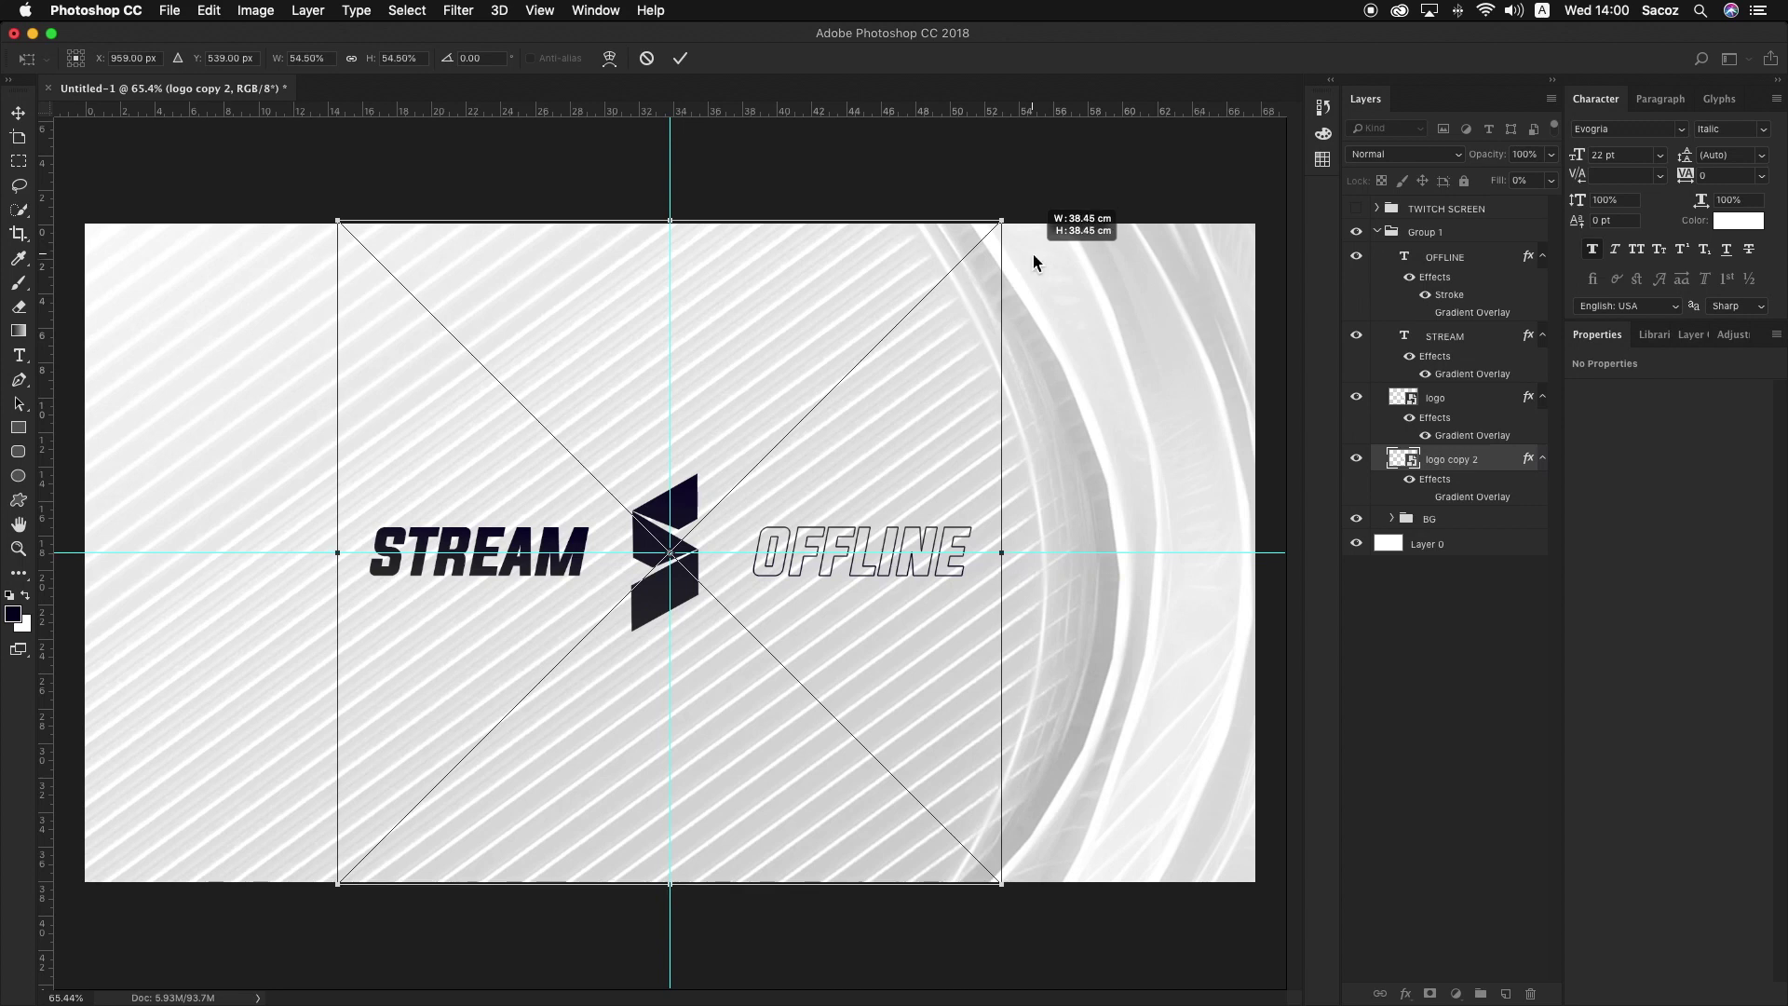
key(Return)
Step: Add a 2 px centred gradient stroke to the logo copy and set the stroke opacity to 31%
double_click(1513, 466)
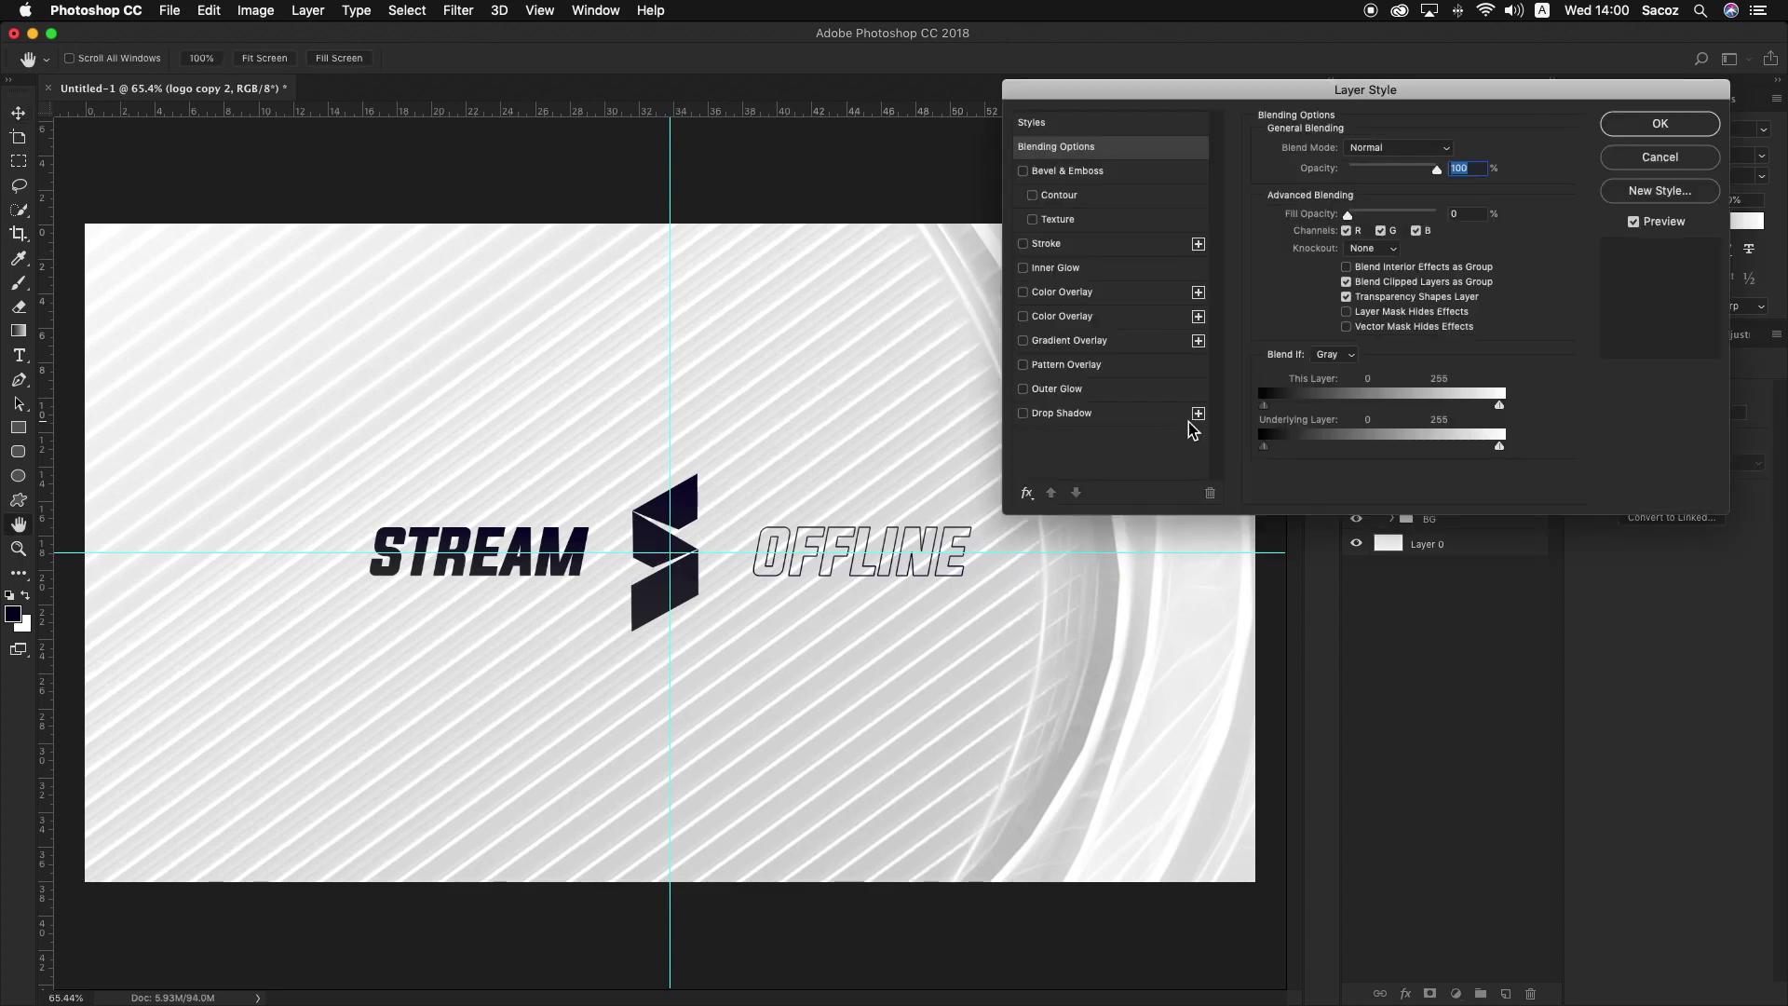
click(1023, 244)
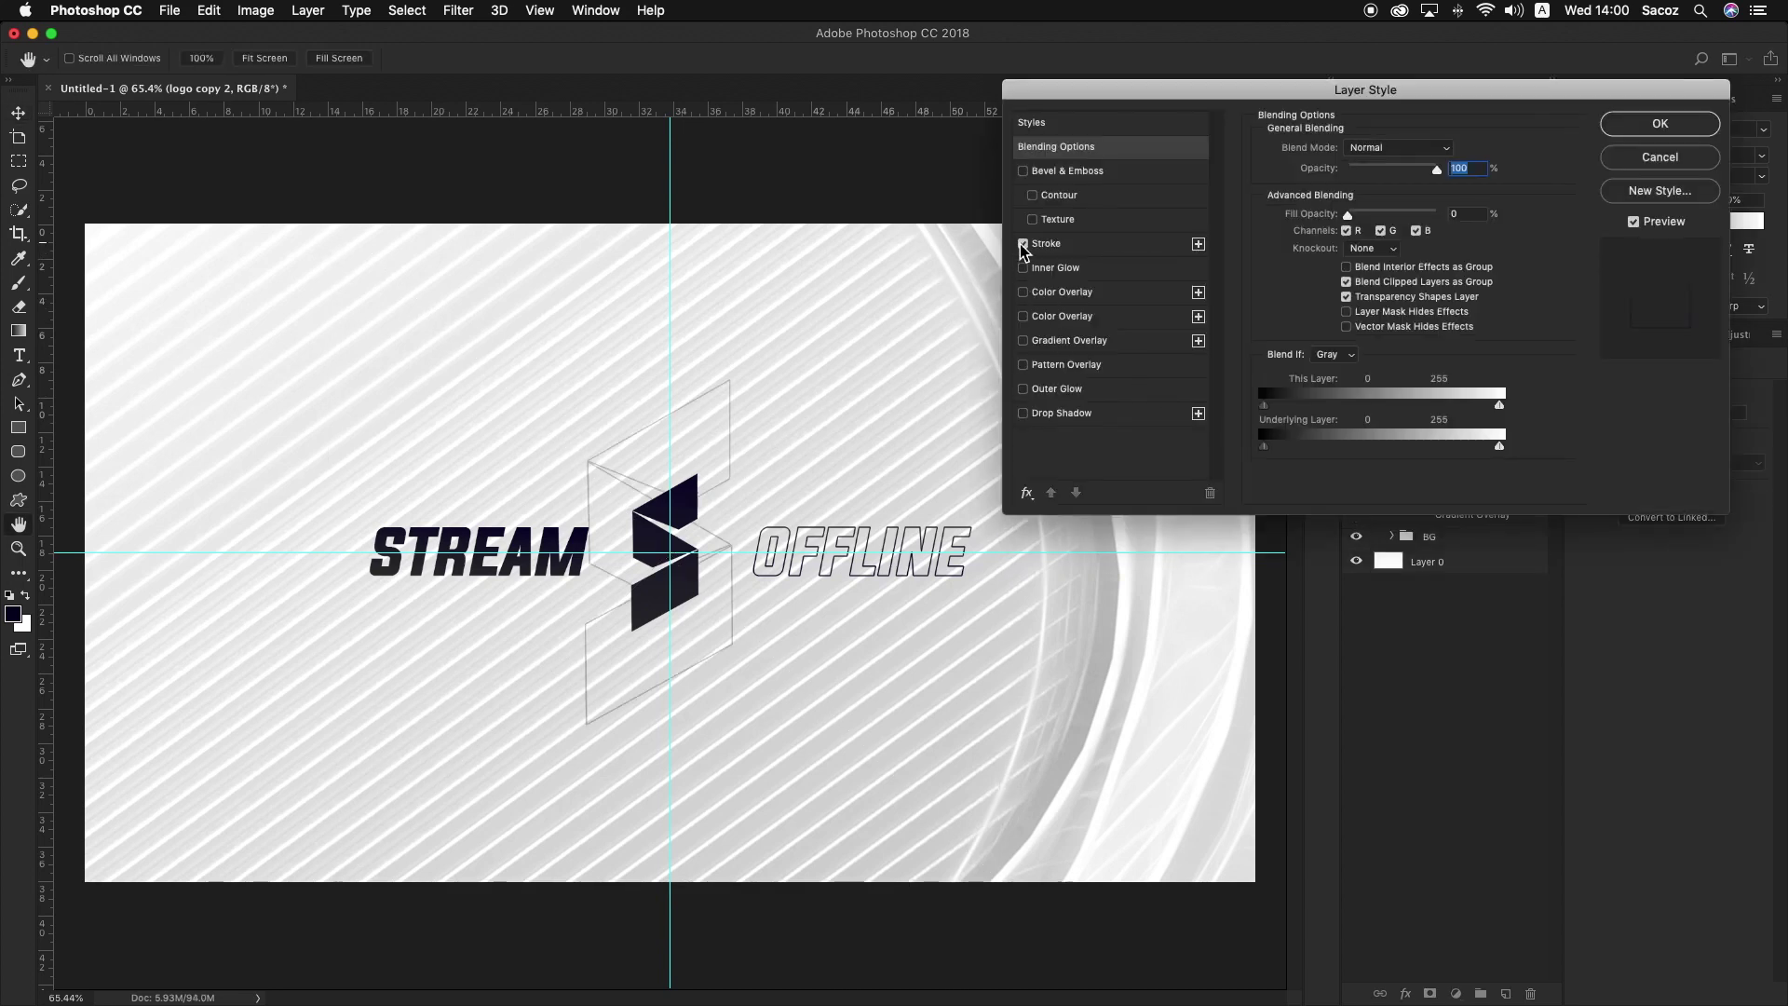
click(1106, 244)
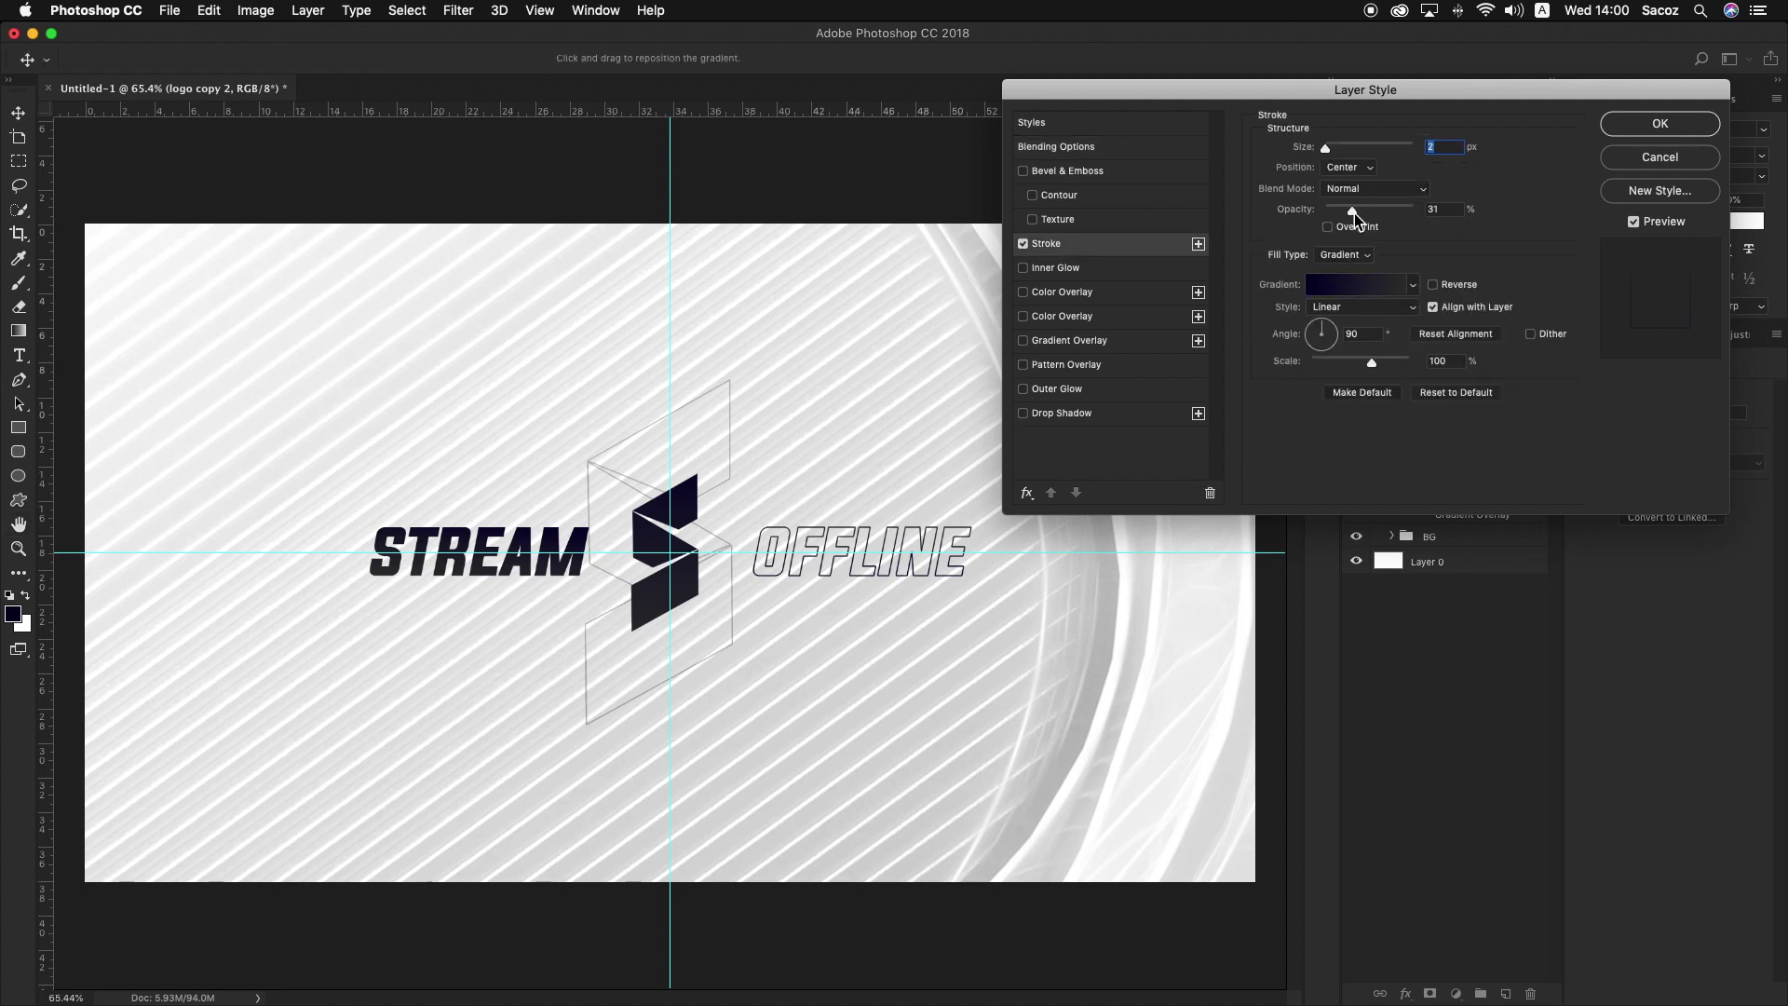
drag(1354, 215, 1534, 212)
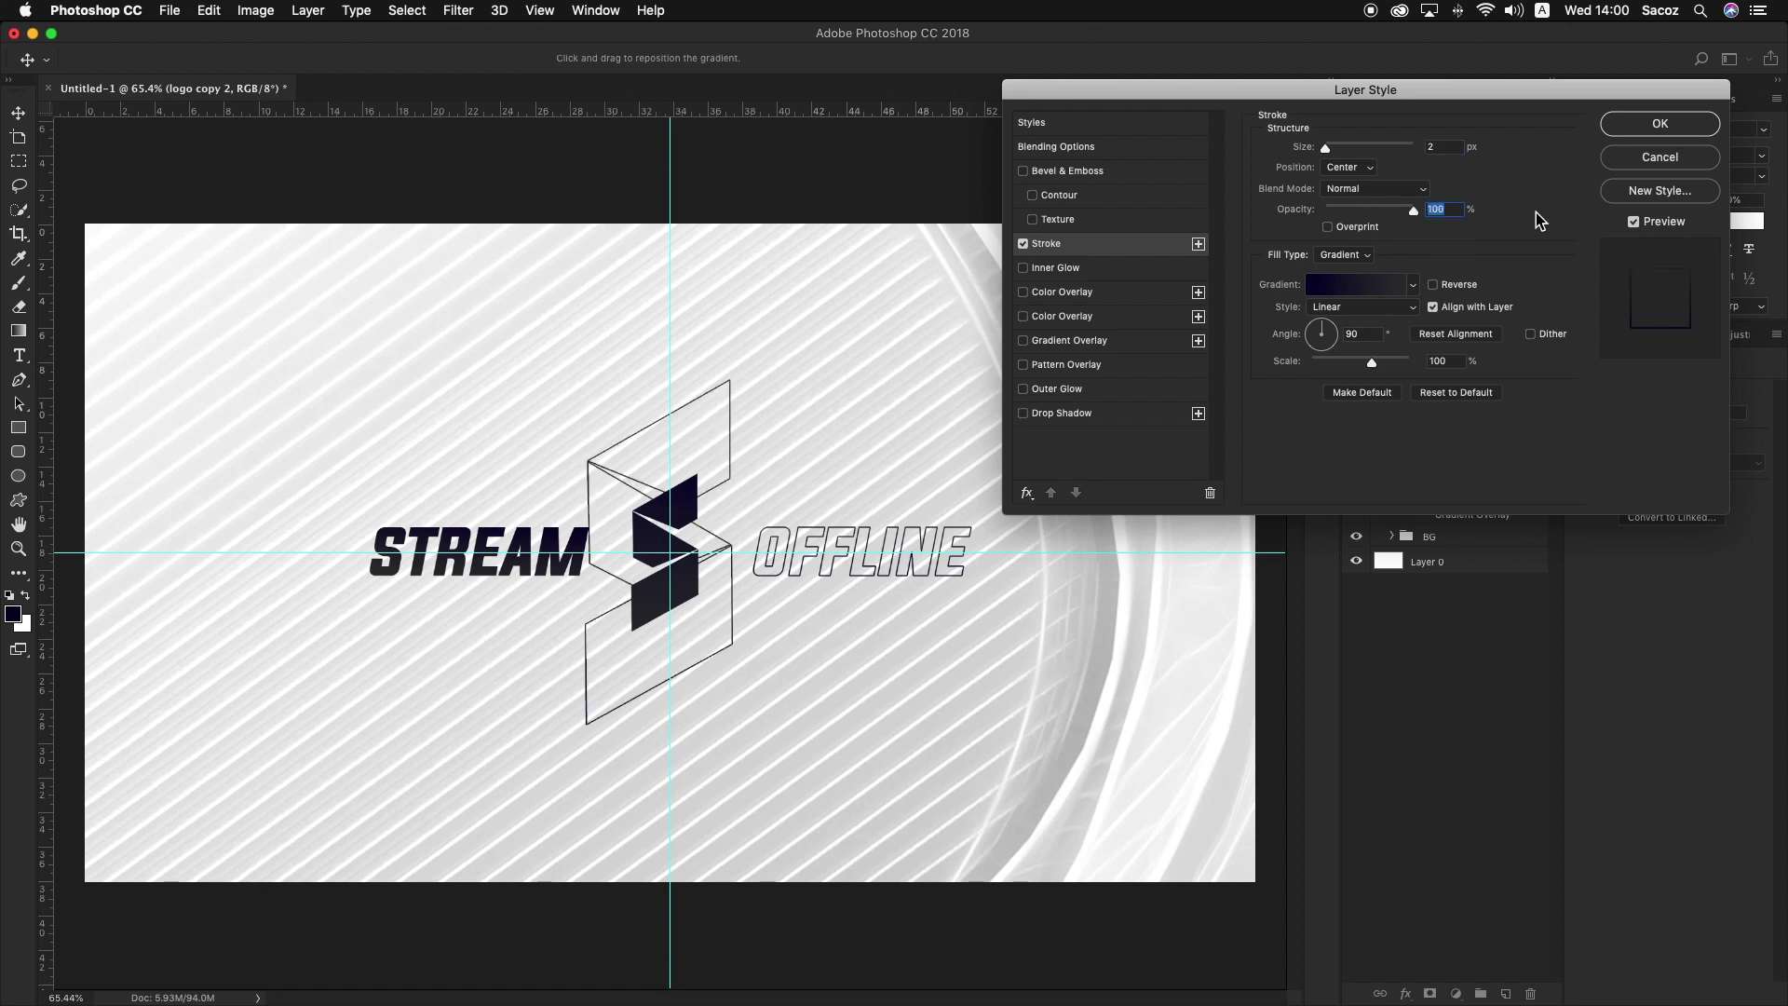
text(21)
text(31)
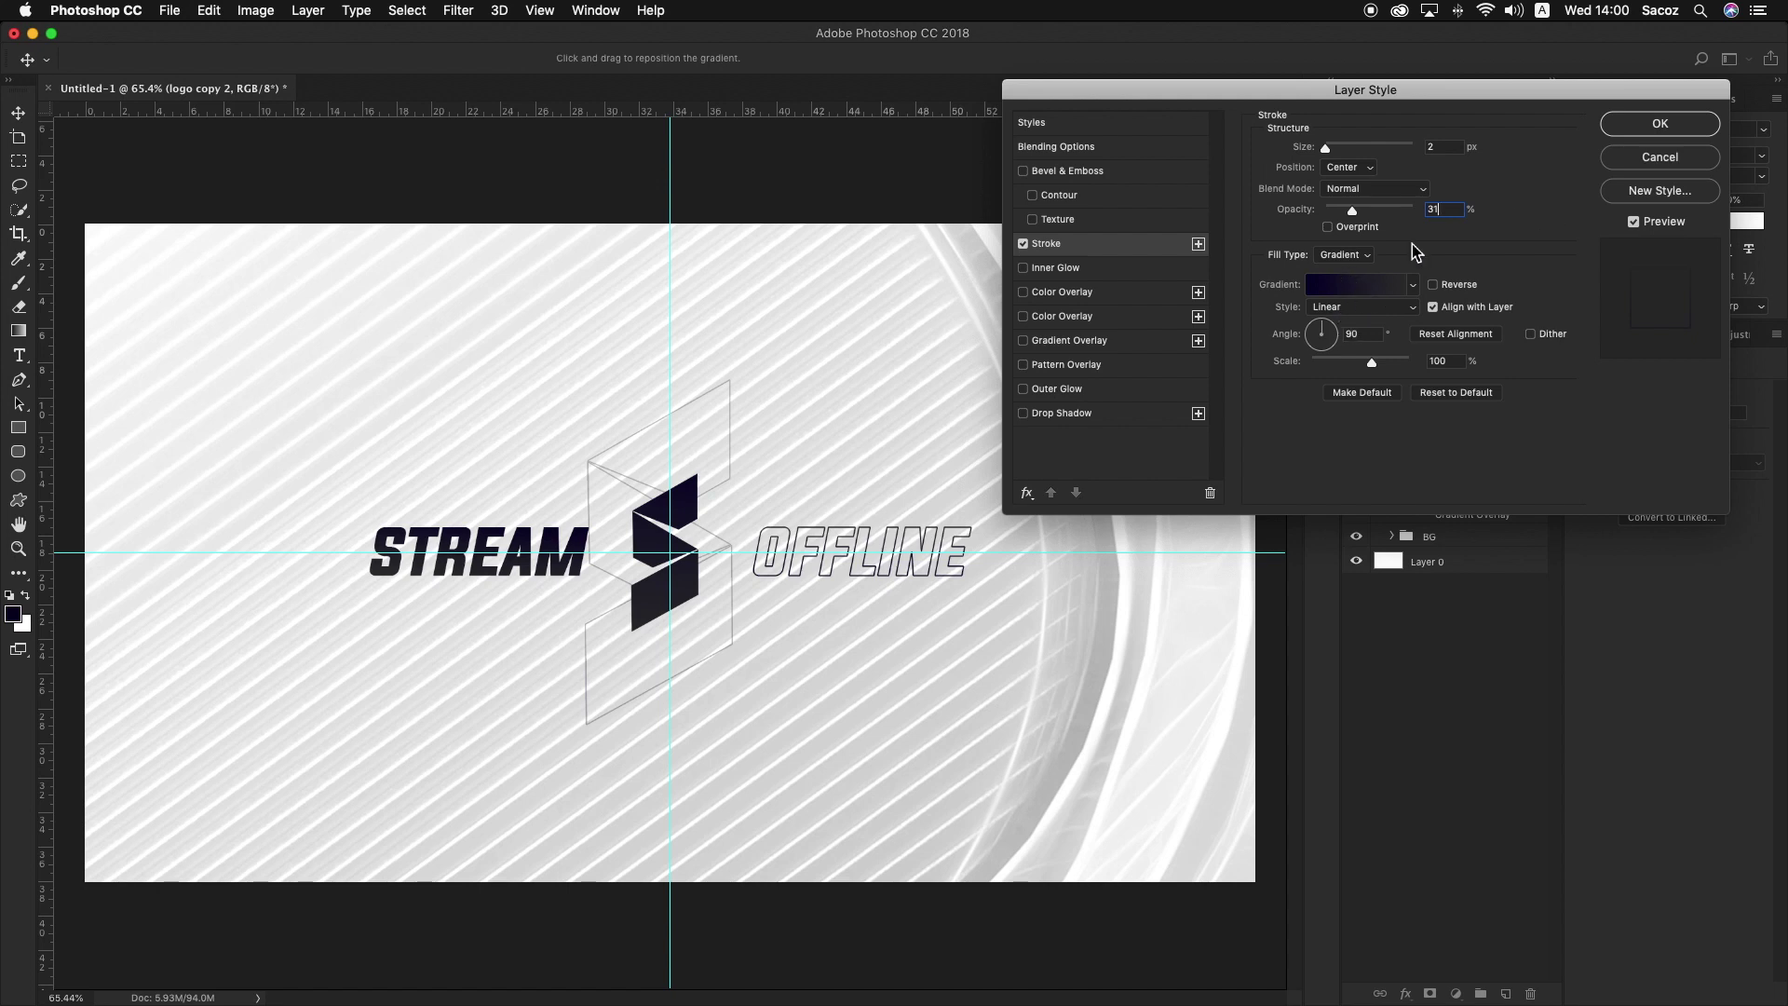
key(Return)
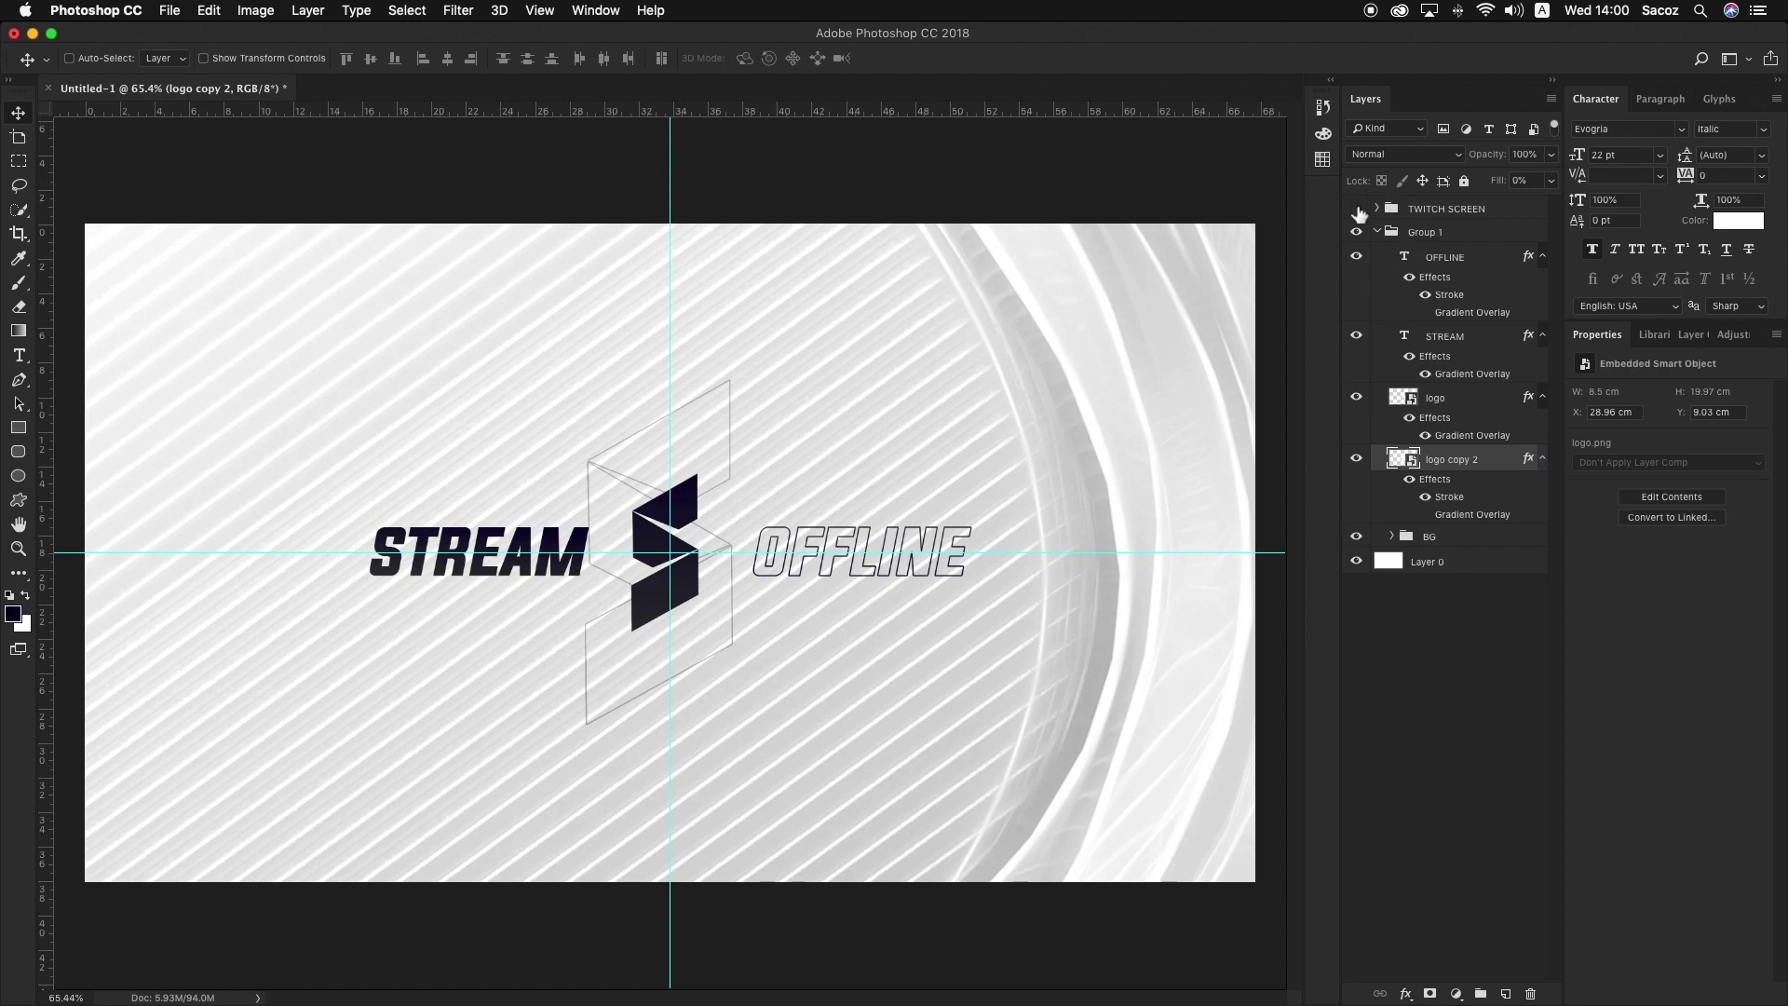
Step: Compare the outlined logo's size and strength with the TWITCH SCREEN reference, and bring Group 1 back into view
click(1377, 231)
click(1356, 232)
click(1355, 208)
click(1356, 210)
click(1355, 232)
click(1377, 231)
Step: Enlarge the outlined logo copy further about its centre to about 10.58 × 24.8 cm
click(1445, 400)
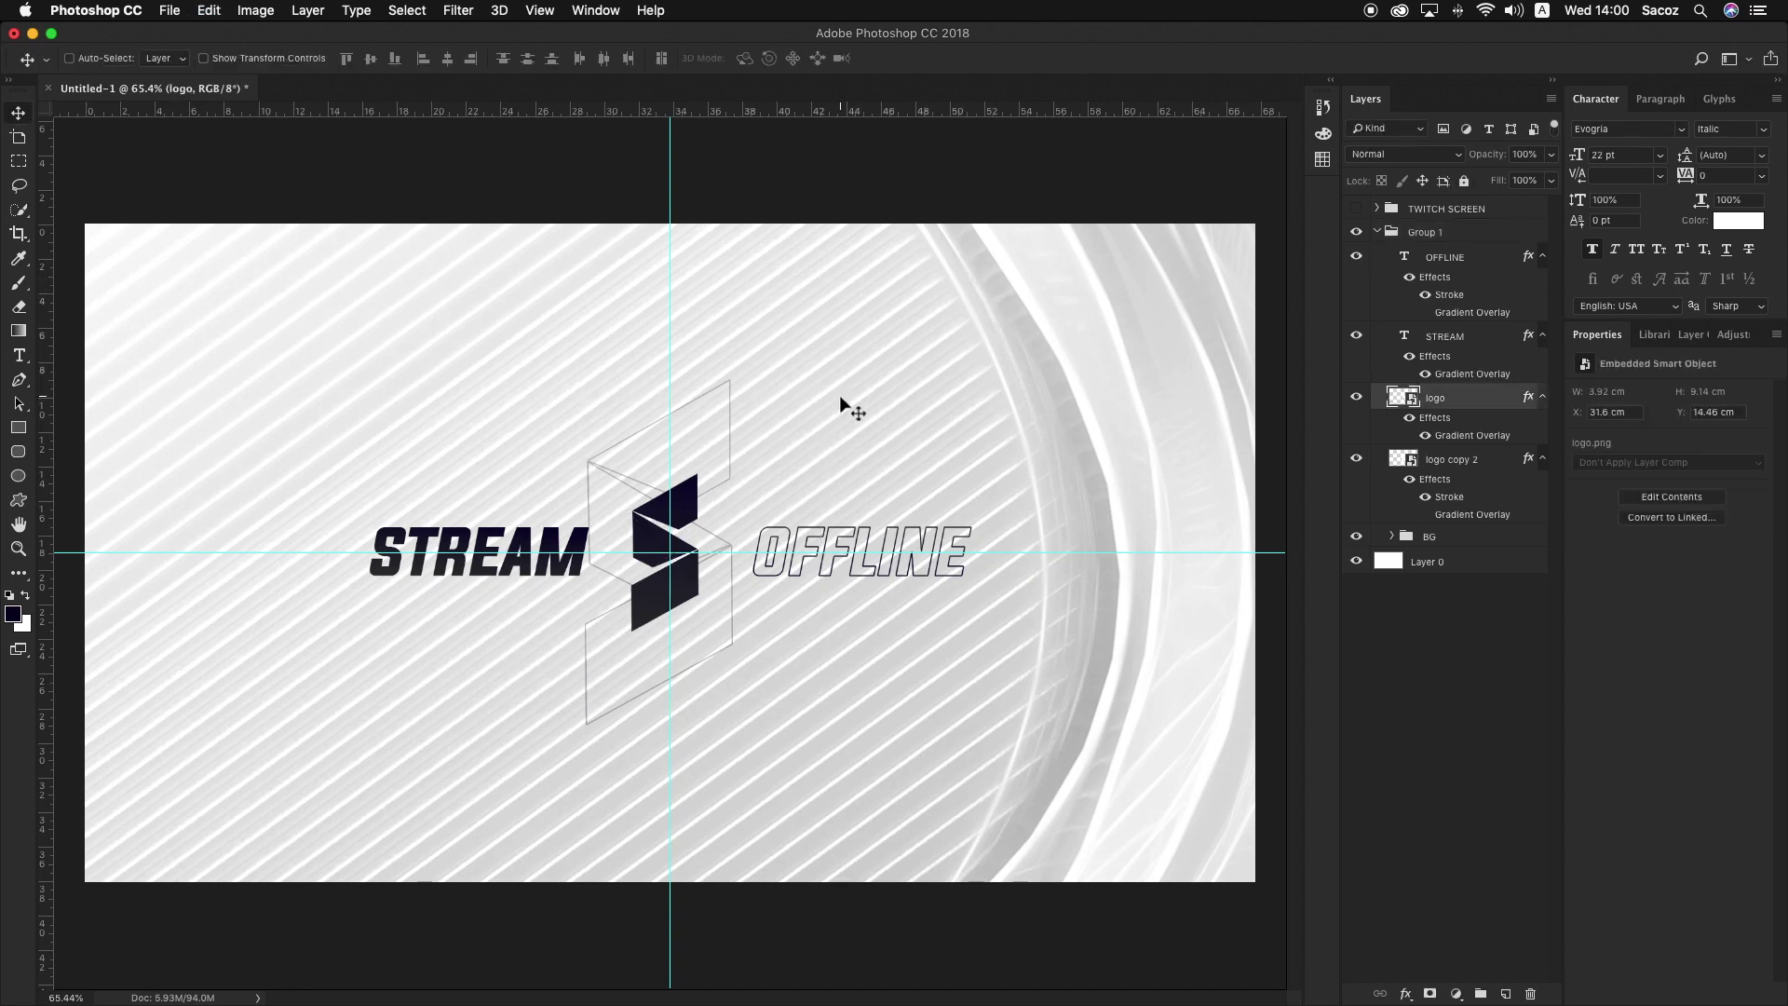
click(1488, 465)
key(super+t)
drag(1003, 221, 1086, 136)
key(Return)
Step: Lower the layer opacity of the outlined logo copy to 60%
mouse_move(603, 477)
mouse_down()
mouse_move(578, 466)
mouse_move(595, 478)
mouse_up()
click(1550, 155)
drag(1517, 177, 1515, 177)
Step: Move the outlined logo copy to the top of Group 1, above the OFFLINE text layer
drag(877, 376, 871, 370)
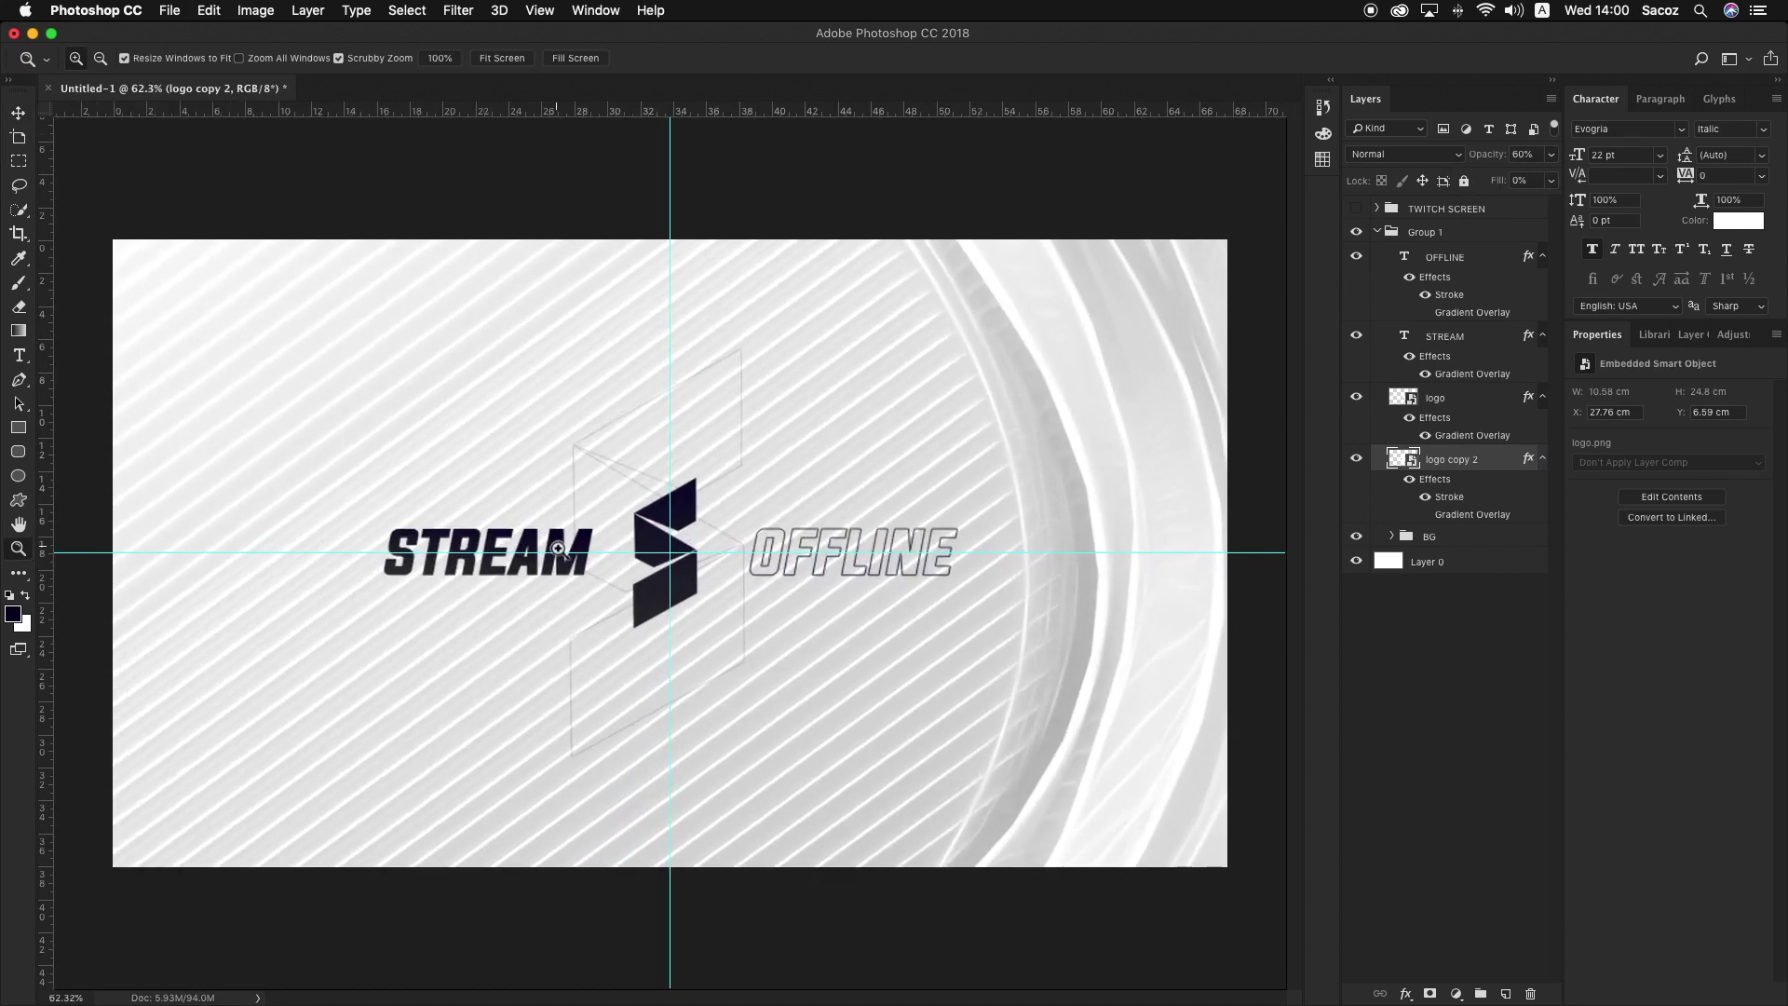
drag(558, 550, 629, 522)
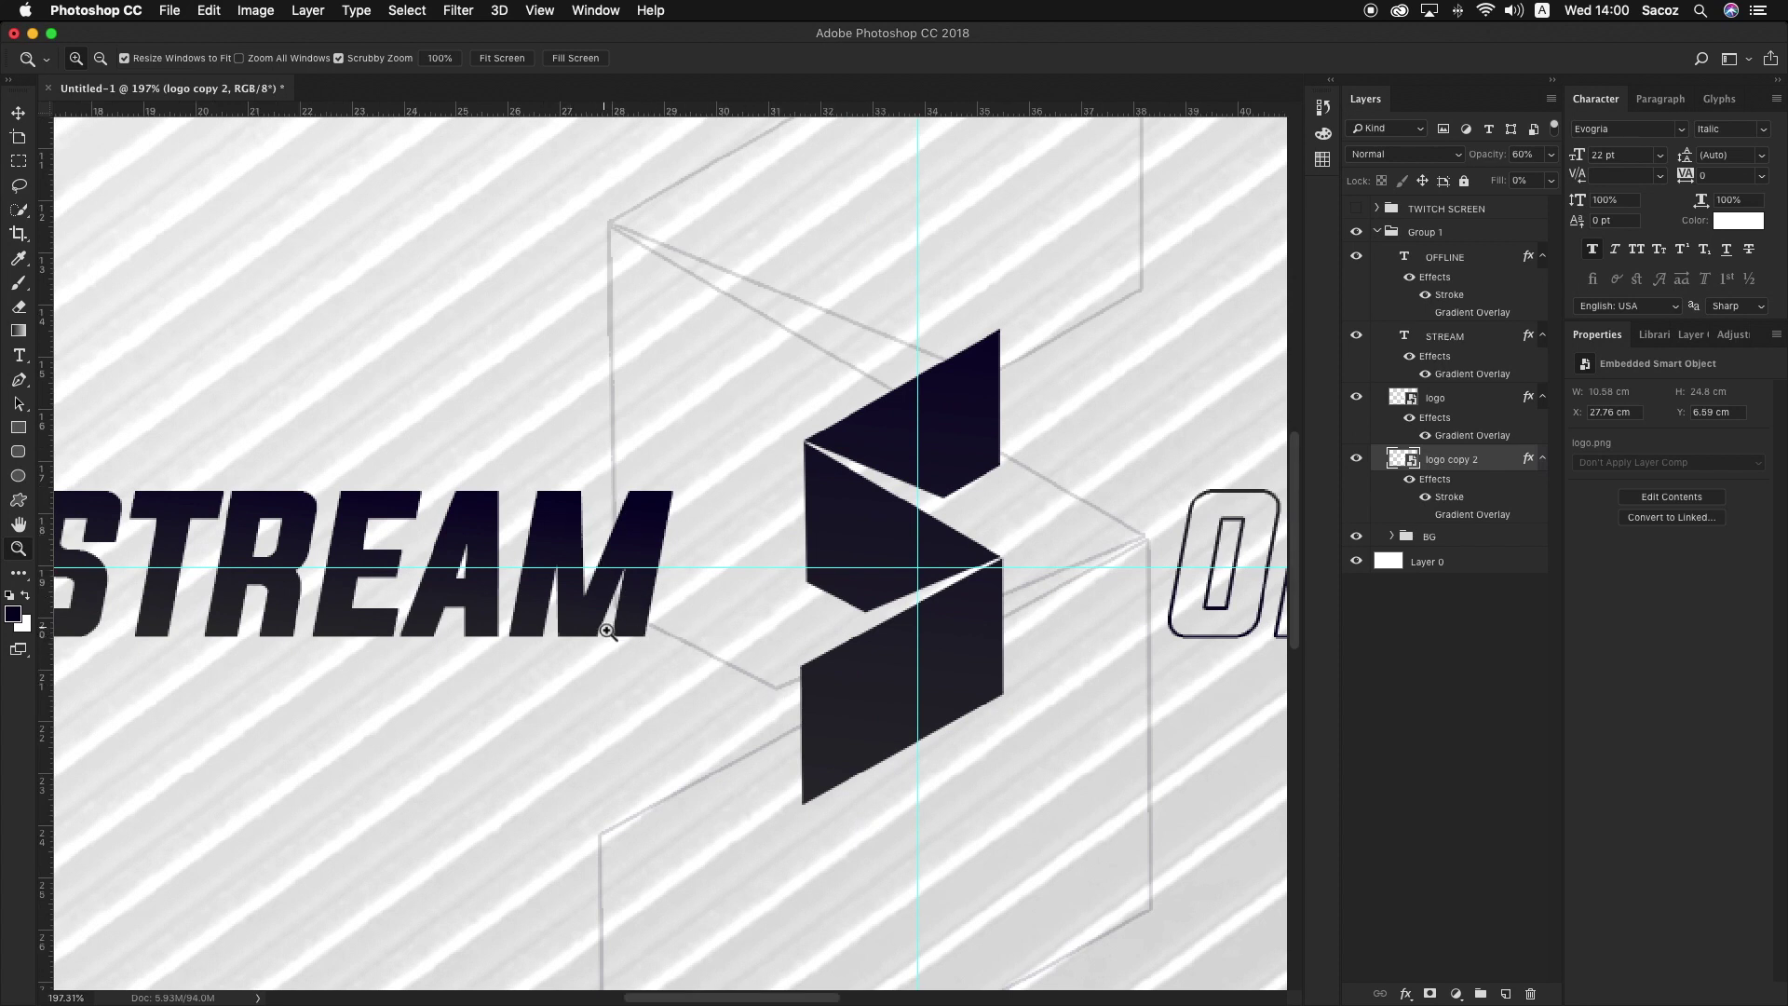
key(v)
drag(1475, 460, 1448, 262)
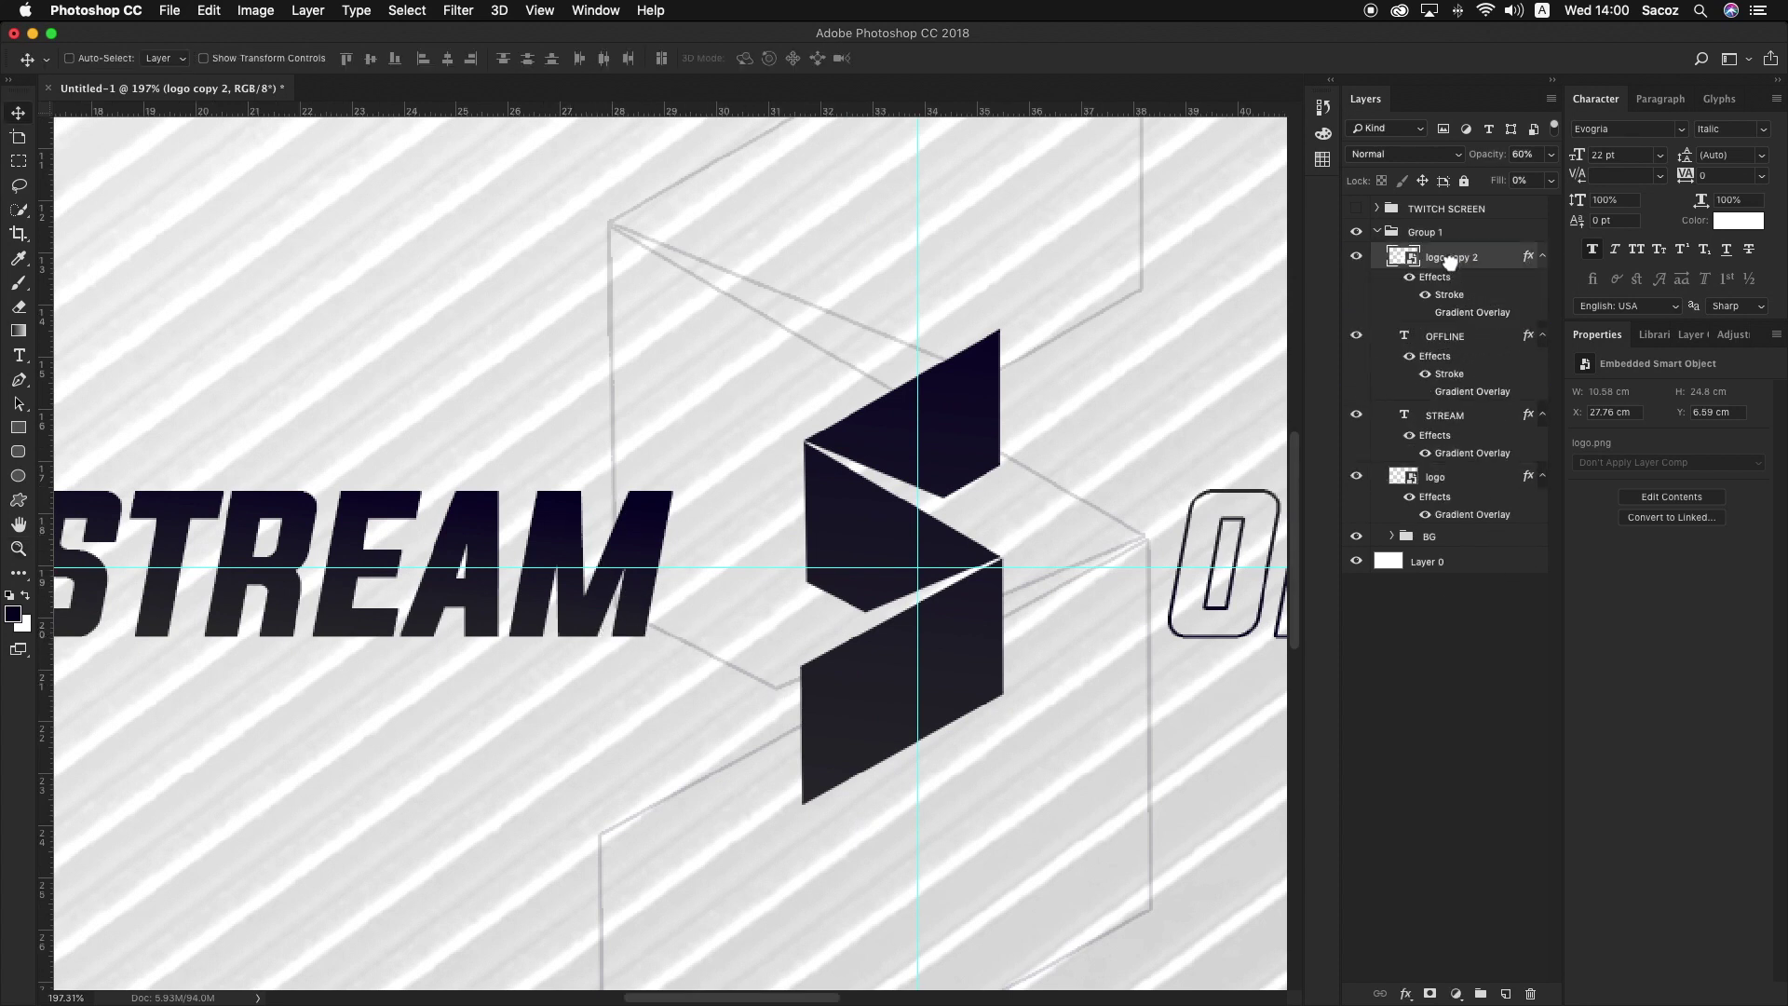
Step: Move the outlined logo copy below the solid logo layer, just above the BG group
key(z)
mouse_move(1051, 440)
mouse_down()
mouse_move(1013, 410)
mouse_move(1029, 427)
mouse_up()
drag(1464, 263, 1468, 507)
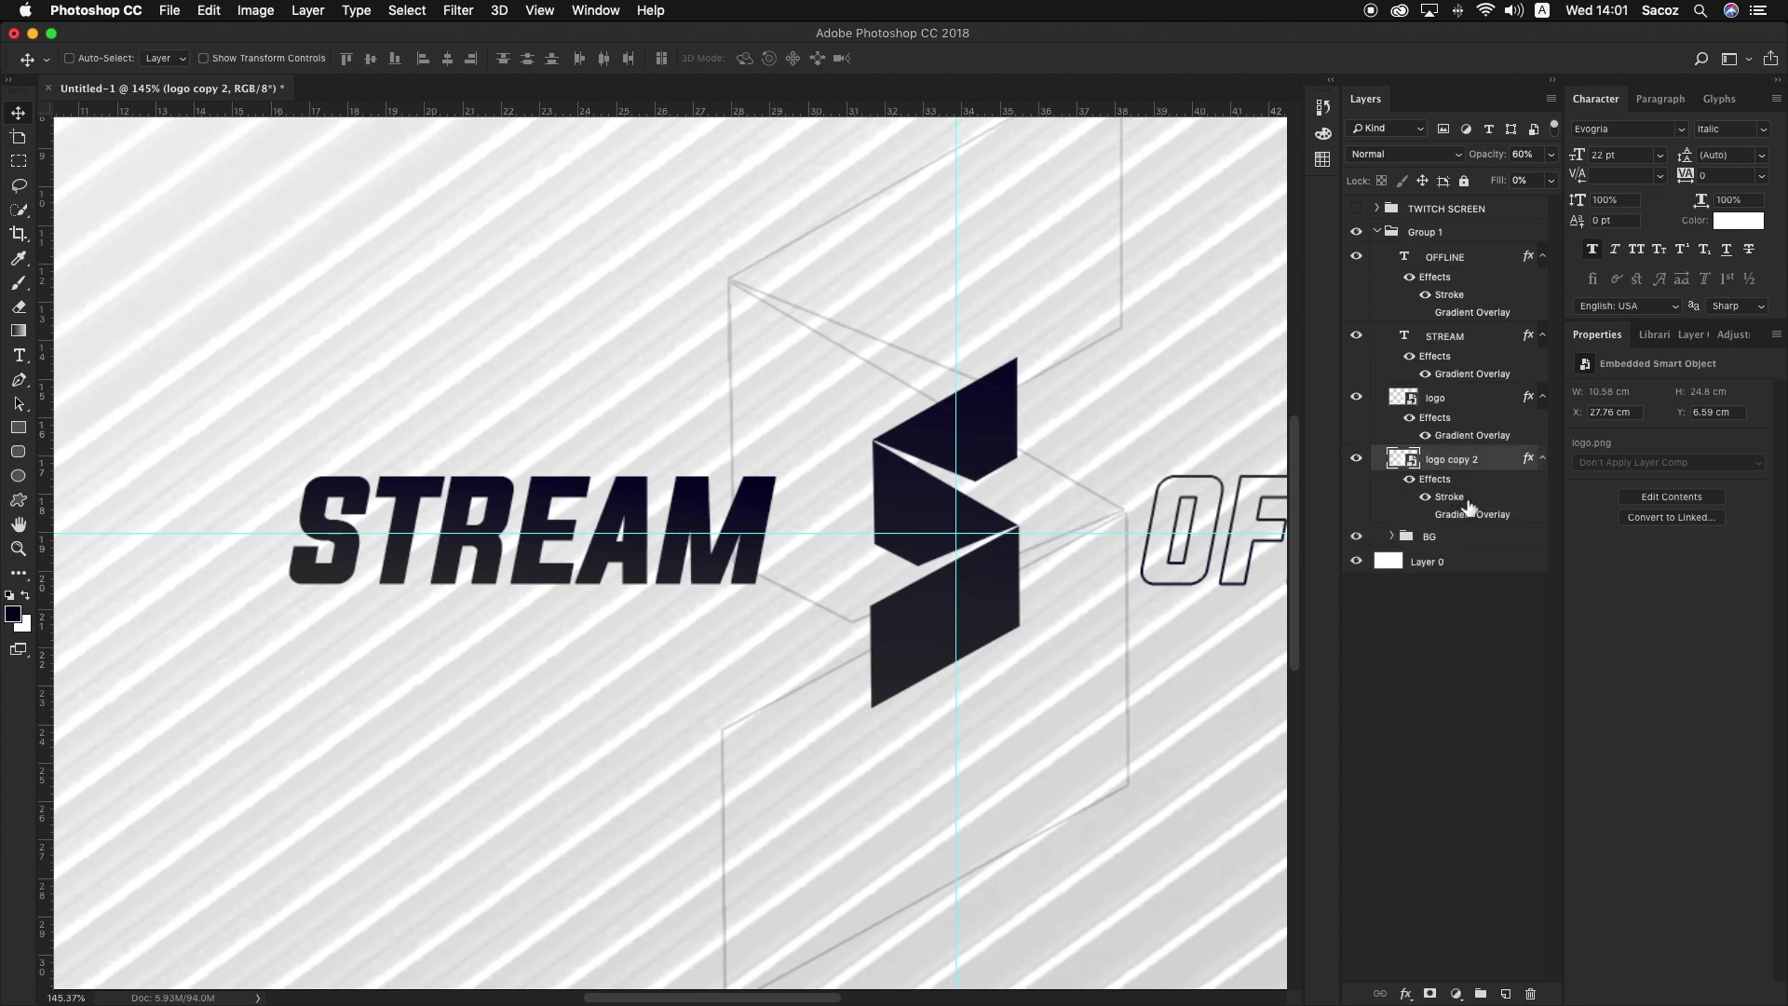
Step: Group the OFFLINE, STREAM, logo and logo copy 2 layers together inside Group 1
key(z)
drag(918, 428, 886, 403)
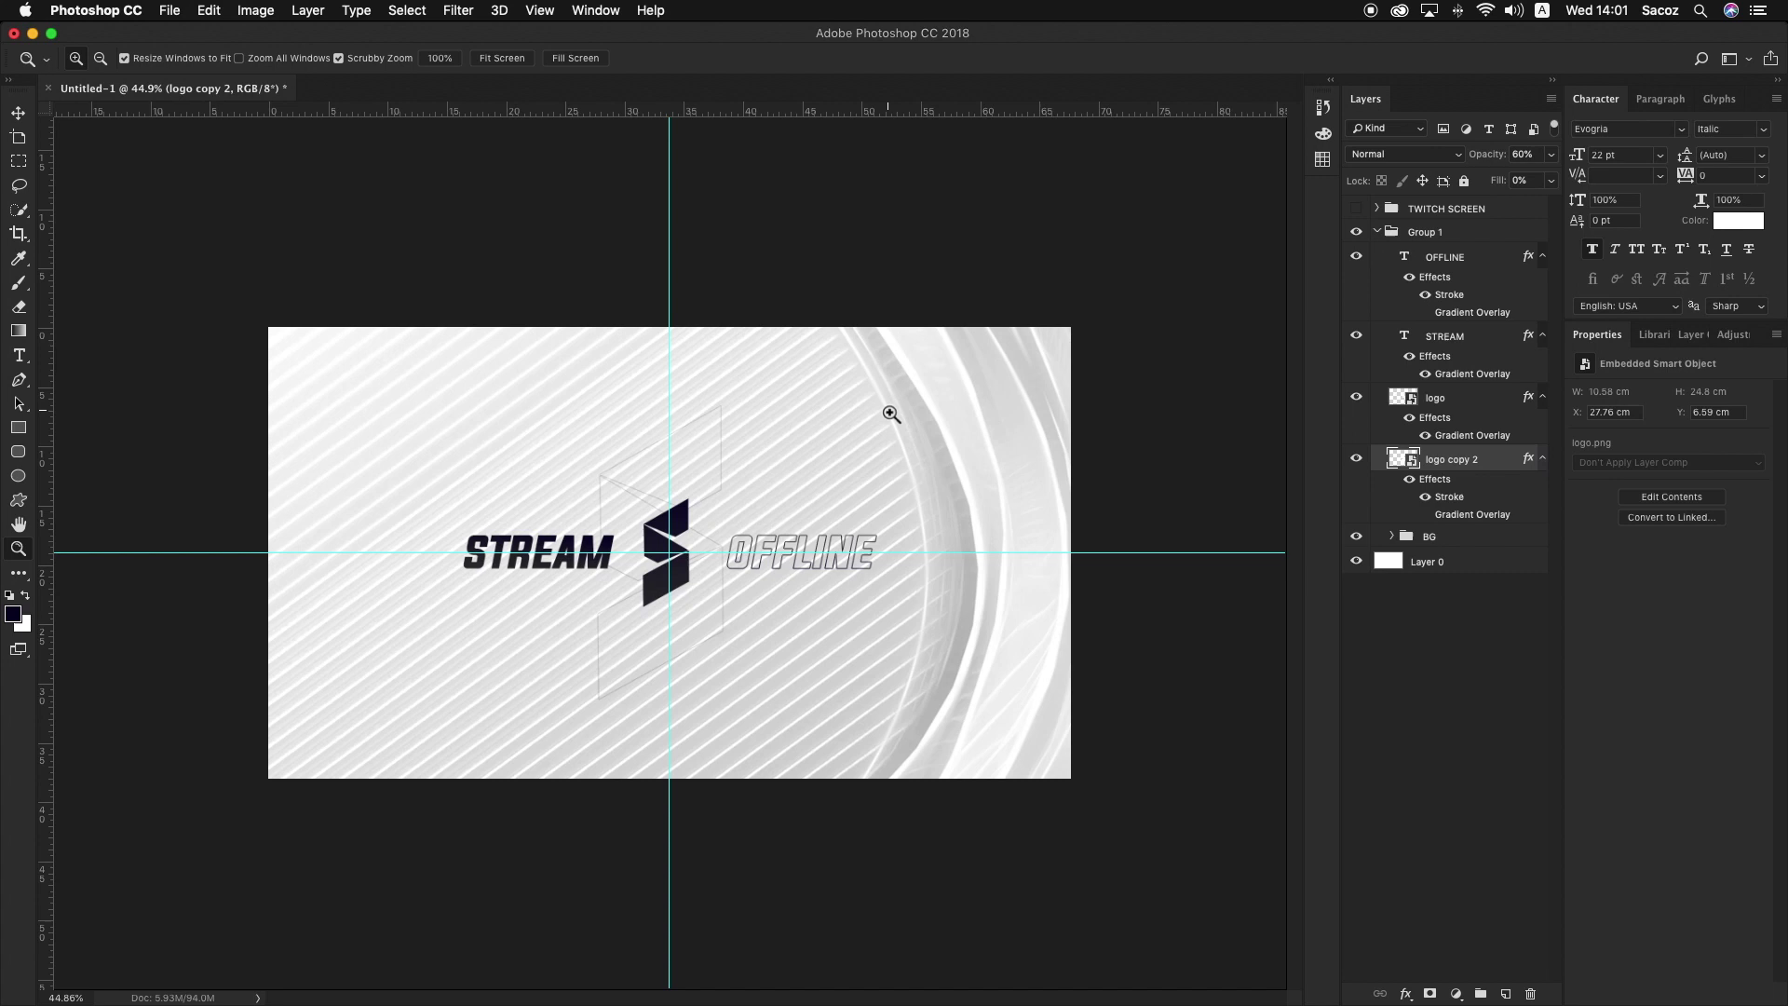
key(v)
click(1476, 264)
shift+click(1483, 468)
key(super+g)
Step: Rename the new group of text and logo layers as CONTENT
double_click(1438, 255)
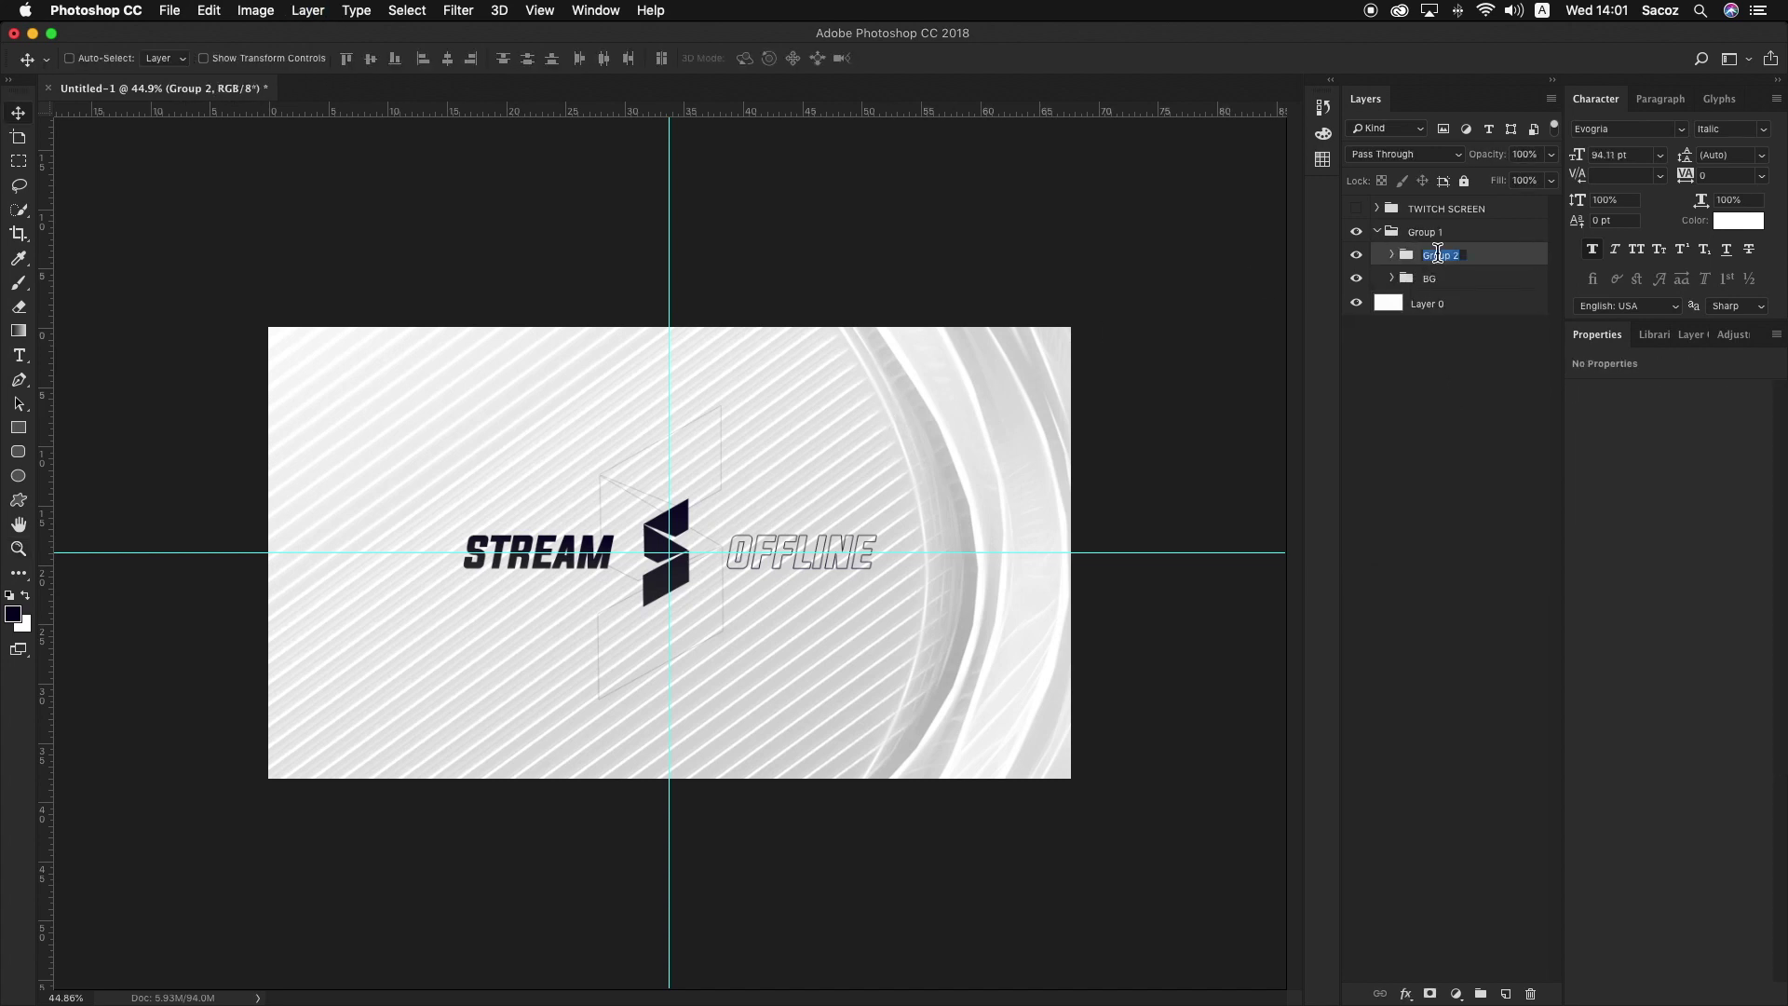
text(content)
key(Return)
double_click(1438, 254)
text(CONTENT)
key(Return)
Step: Collapse Group 1 and rename it as "twitch screen"
click(1377, 232)
double_click(1416, 232)
text(twitch screen)
key(Return)
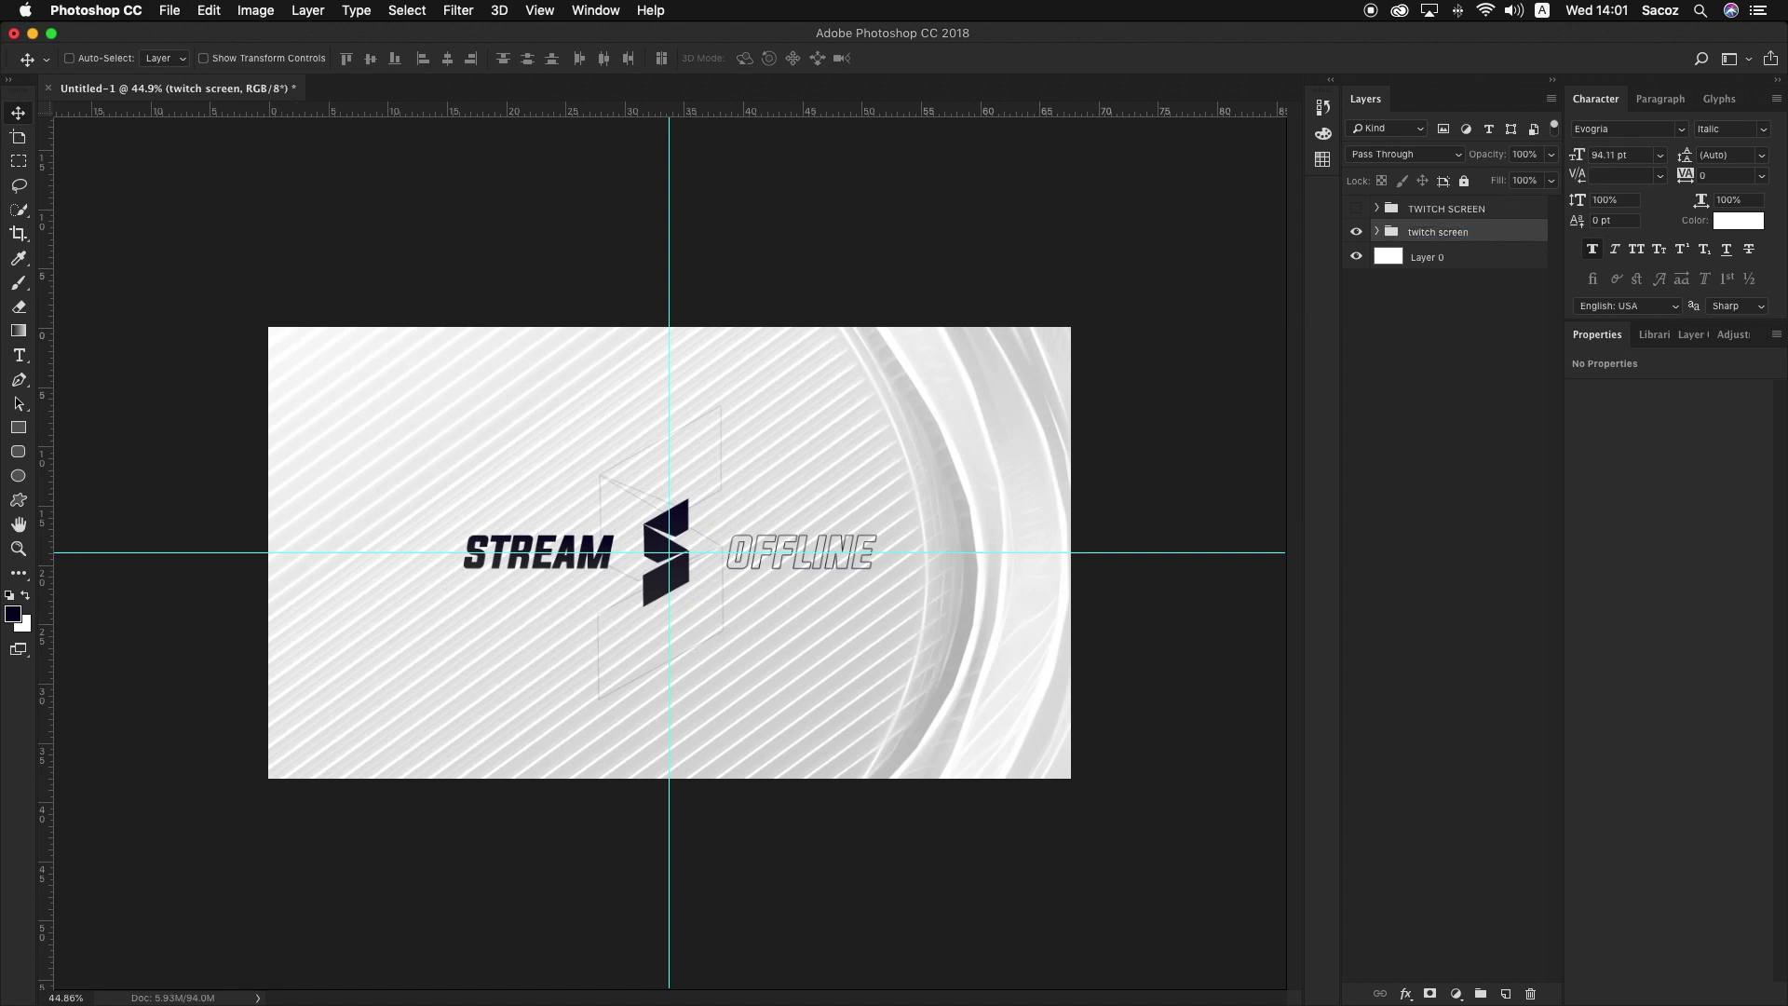
Step: Compare the recreated twitch screen group with the TWITCH SCREEN reference by alternating their visibility, ending with only the recreated group shown
click(1356, 210)
click(1356, 232)
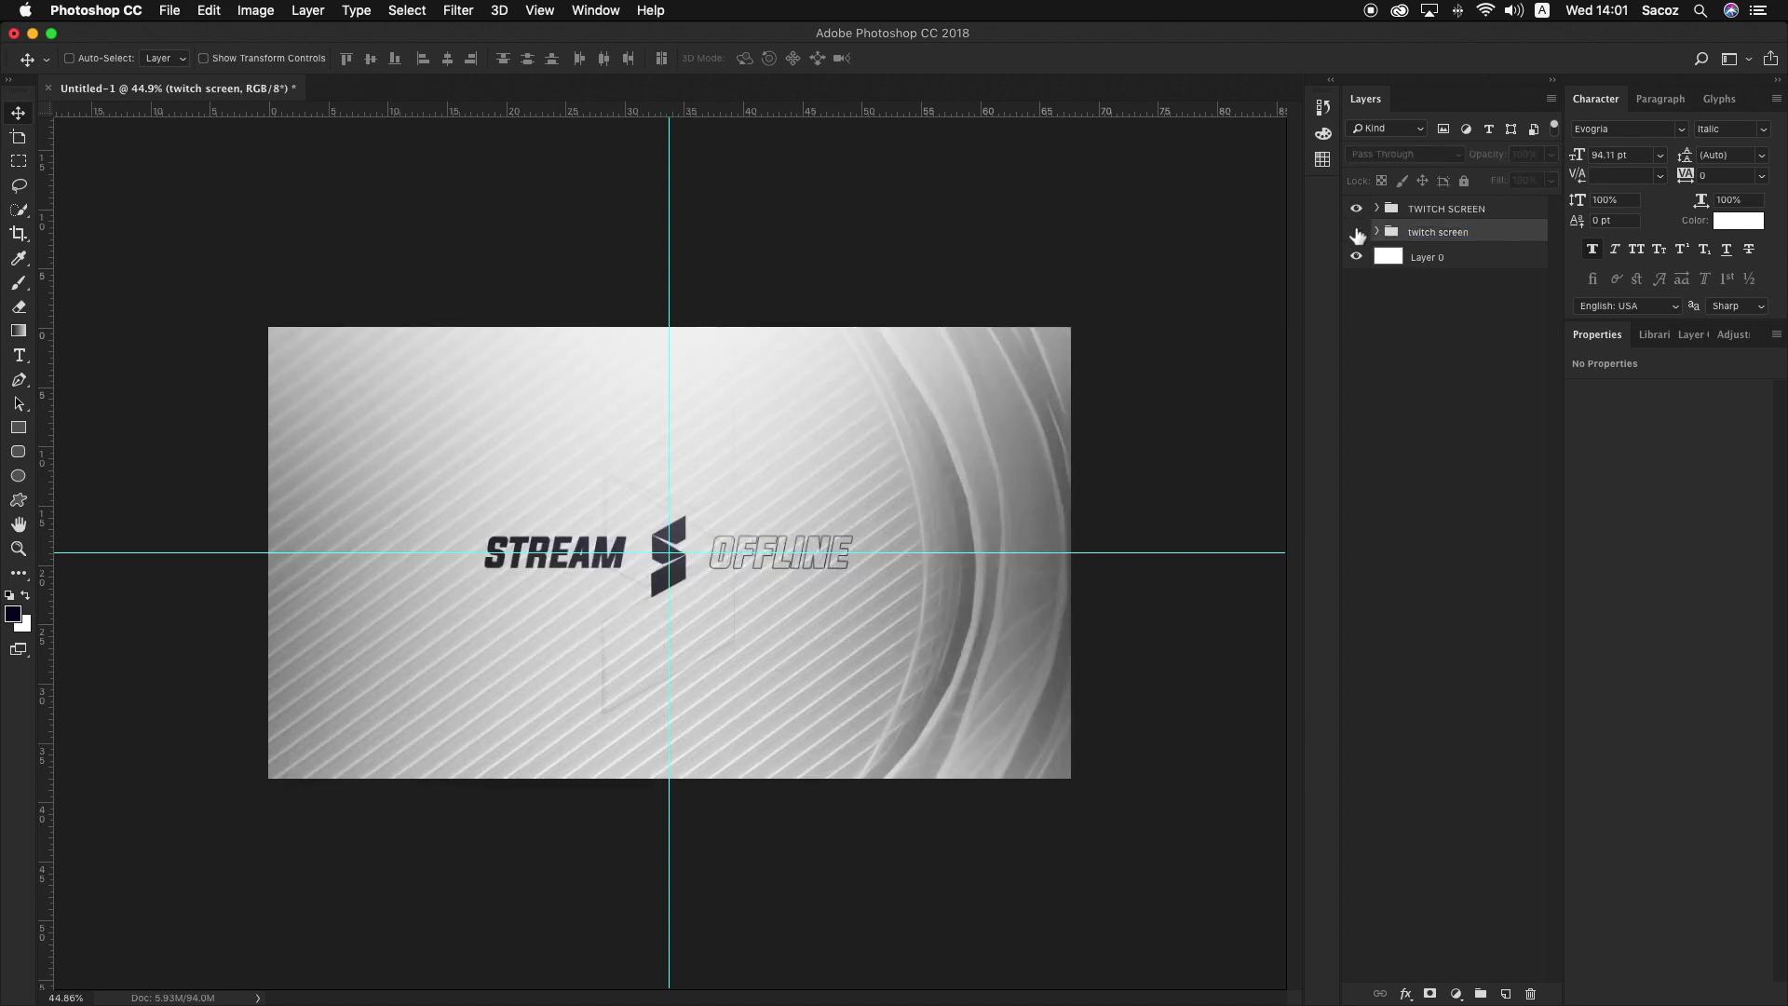
click(1356, 209)
click(1356, 231)
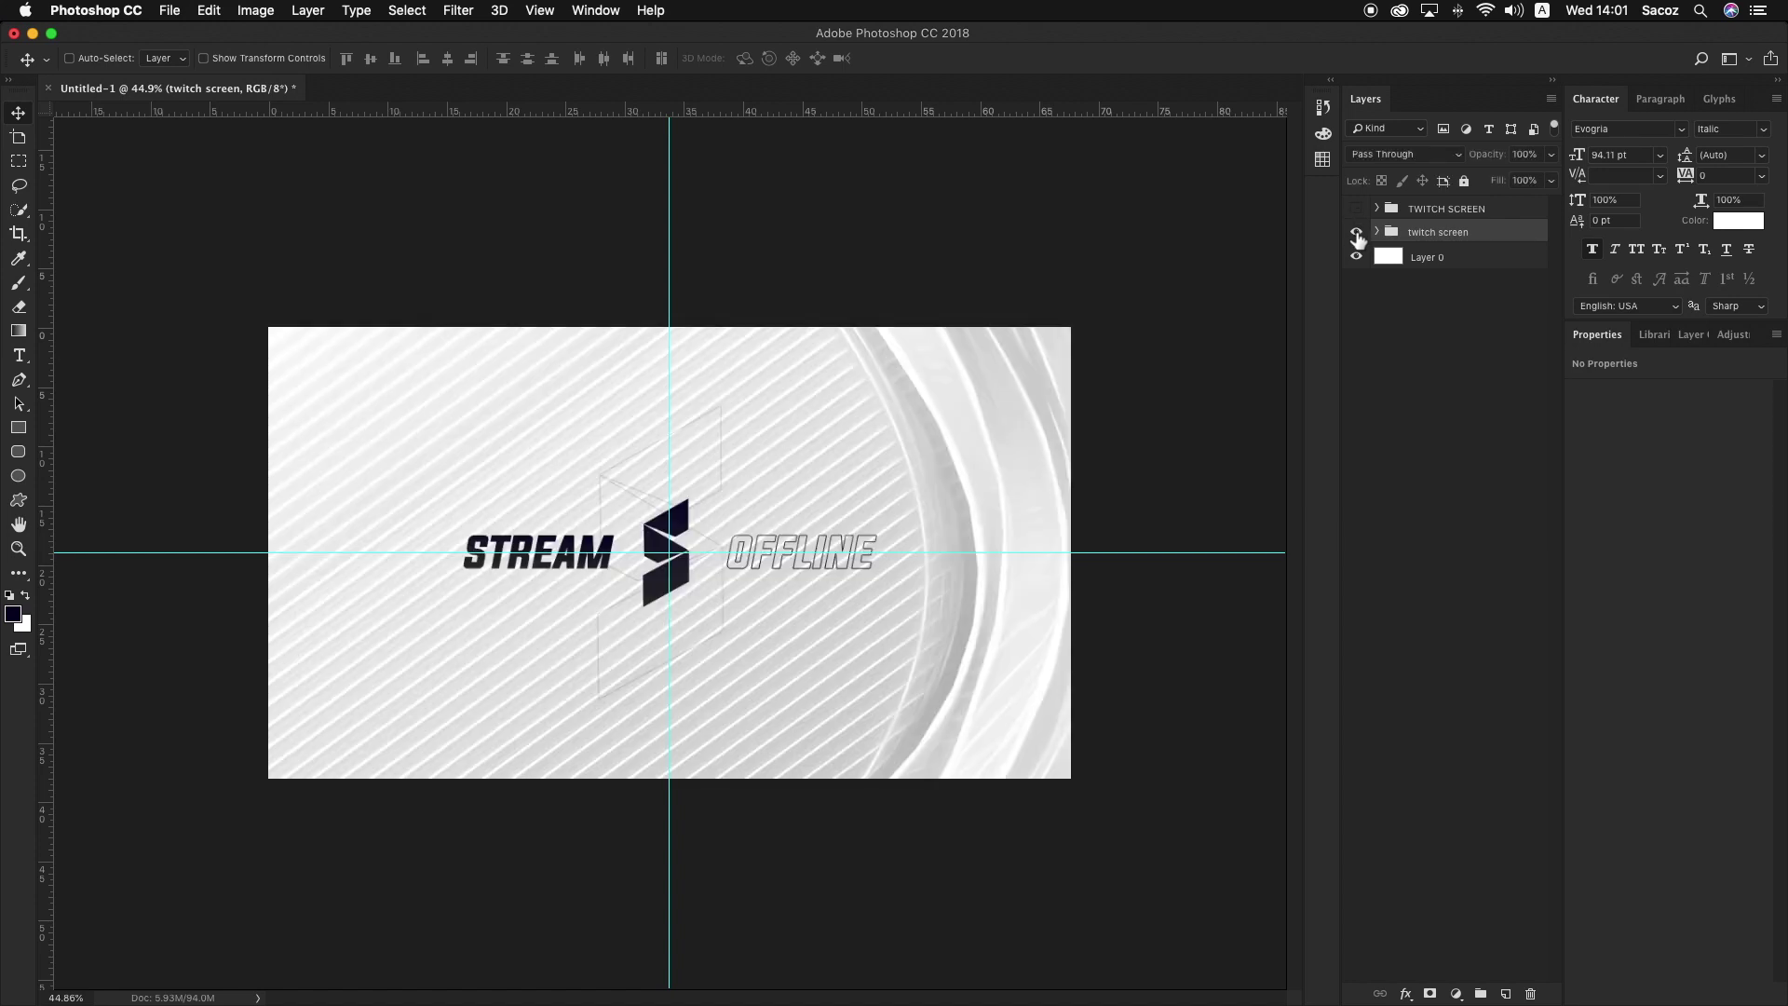
click(1356, 210)
click(1356, 209)
click(1355, 232)
click(1355, 231)
click(1356, 211)
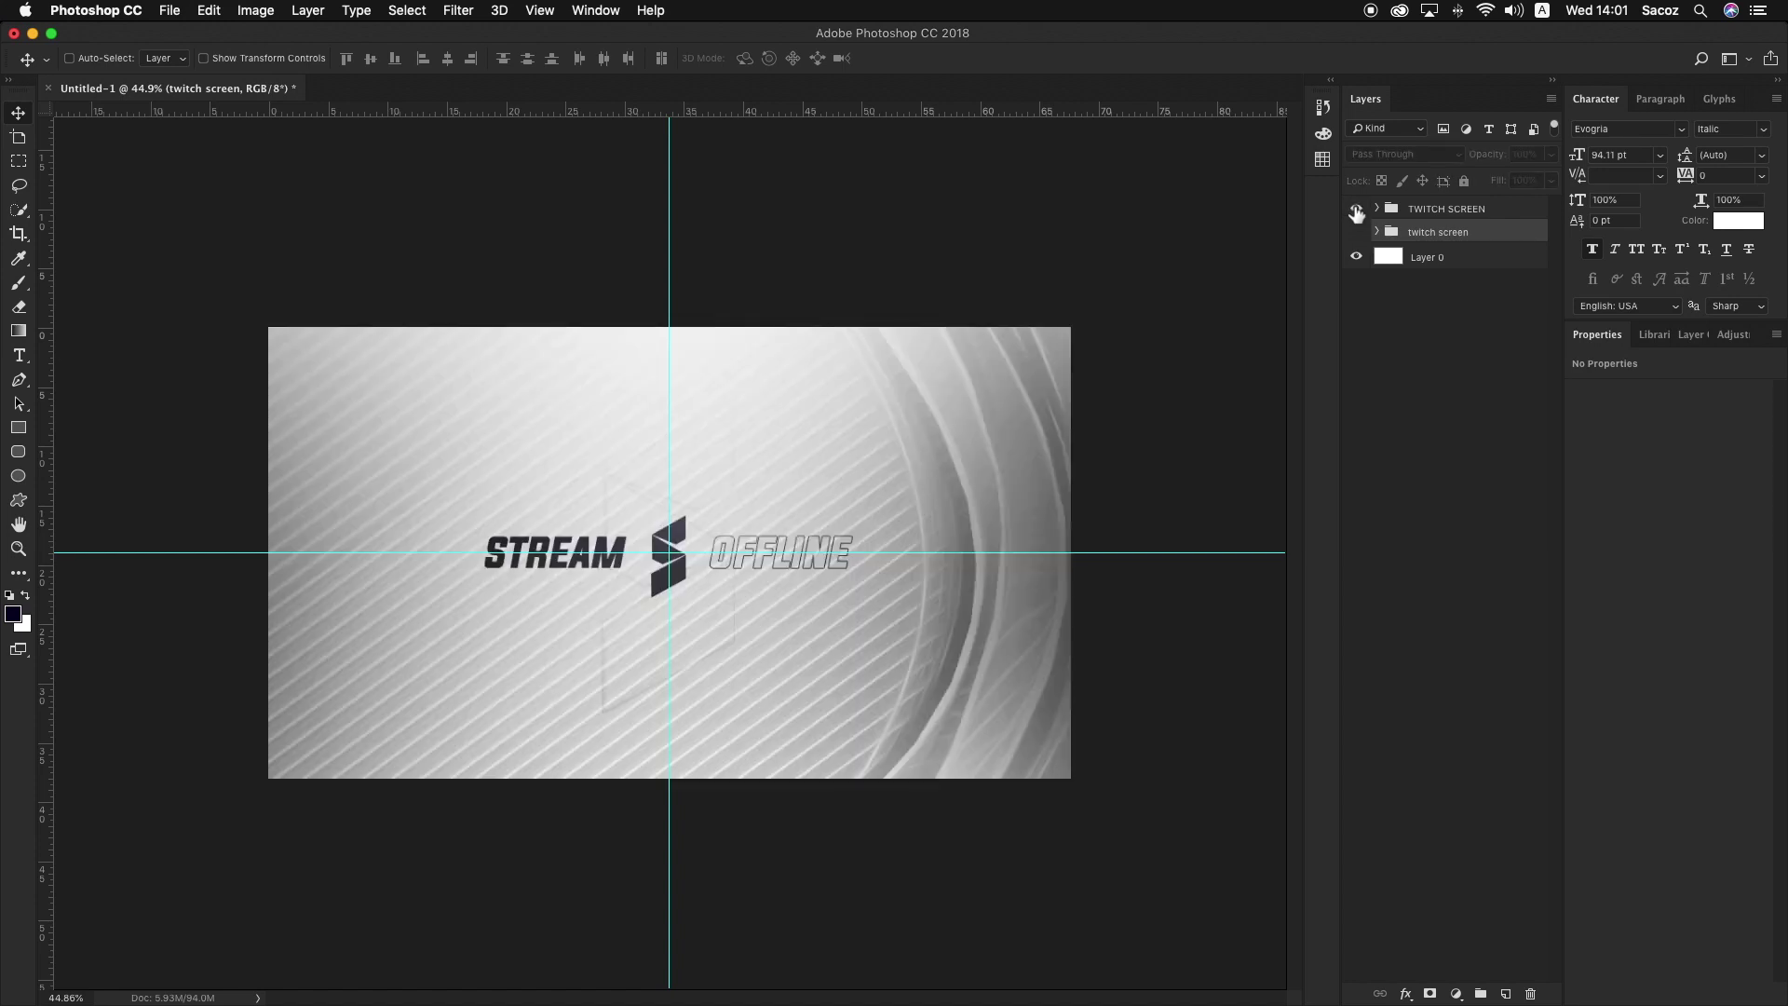
click(1355, 210)
click(1356, 232)
click(1356, 232)
click(1356, 210)
click(1355, 208)
click(1356, 232)
Step: Add a new empty layer above the CONTENT group inside the twitch screen group
click(1377, 230)
click(1414, 254)
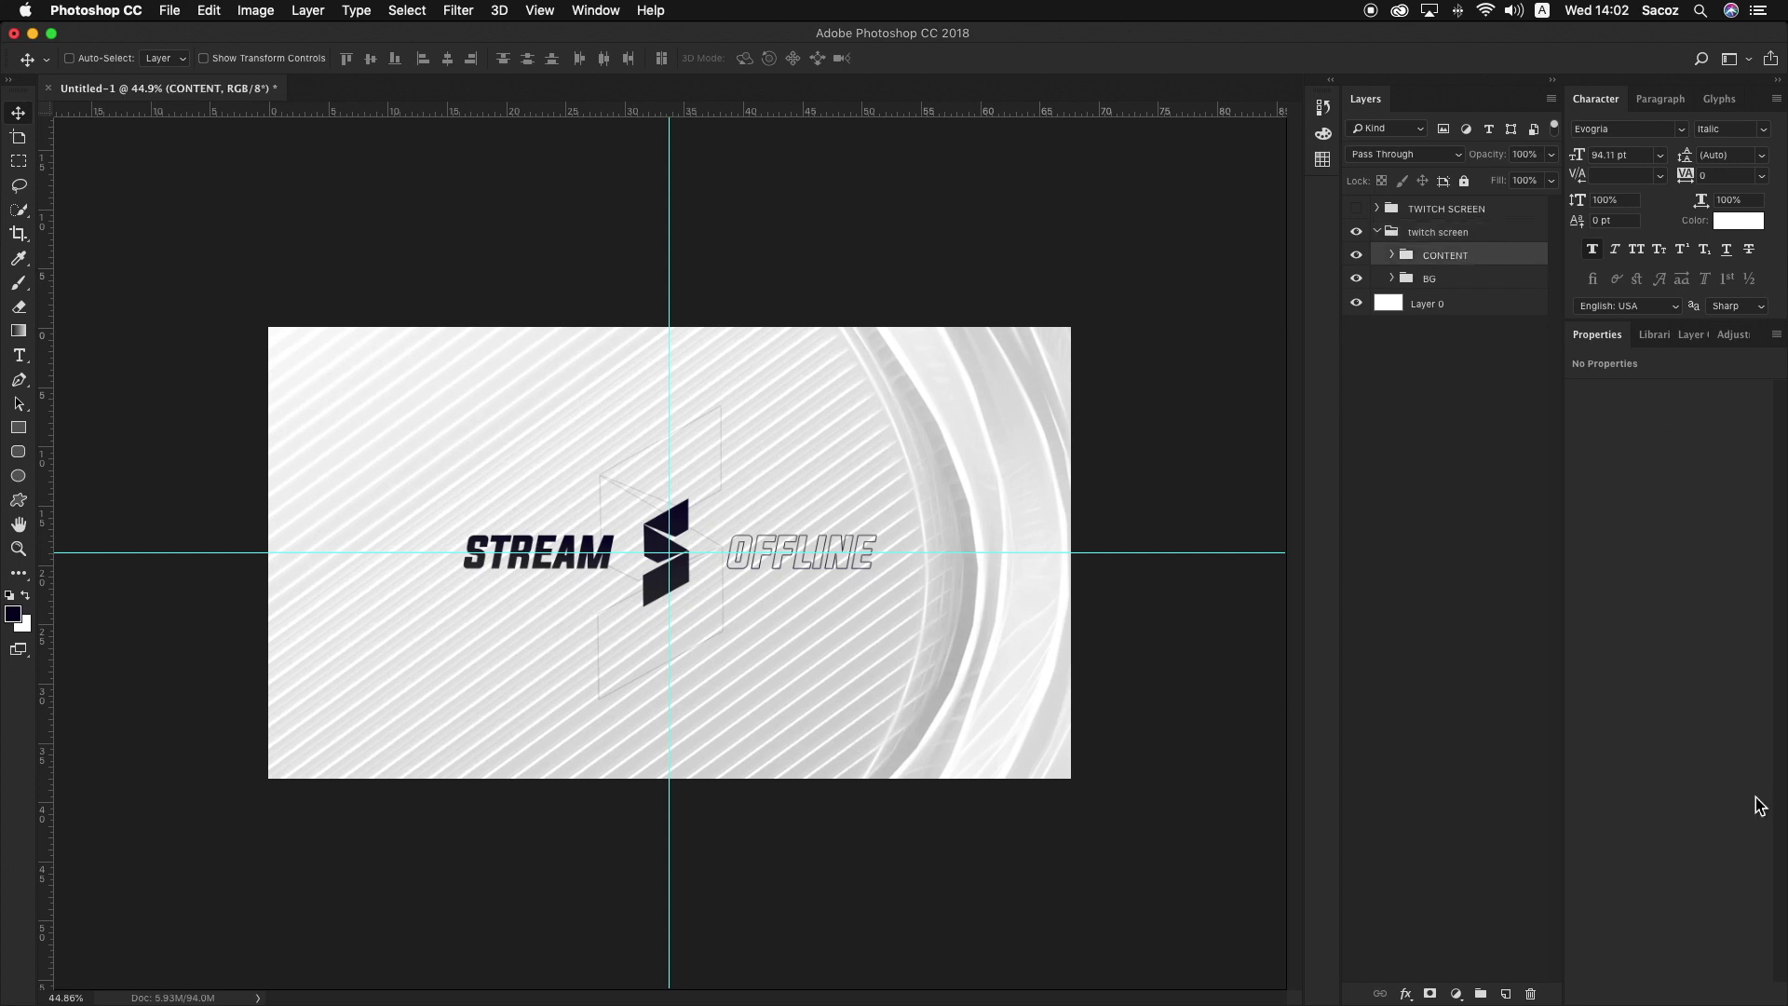
click(1506, 993)
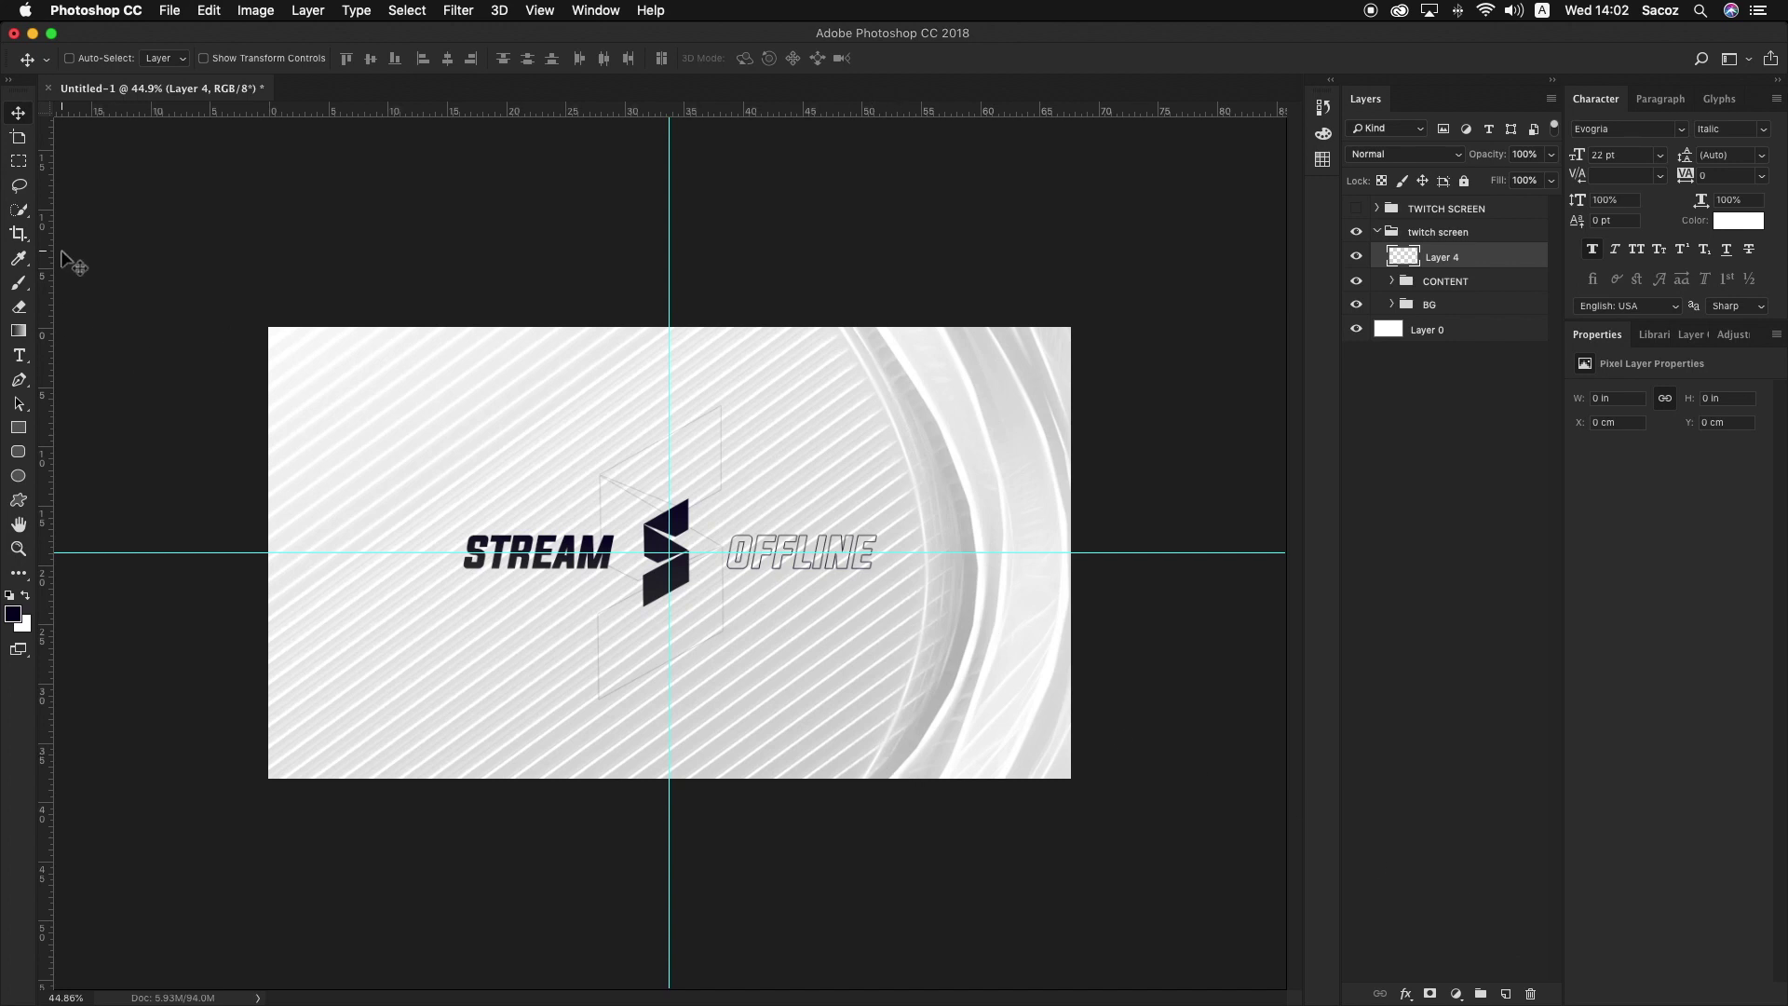
Step: Set up a soft Brush of 1400 px with 0% hardness and white as the foreground colour
key(b)
click(99, 59)
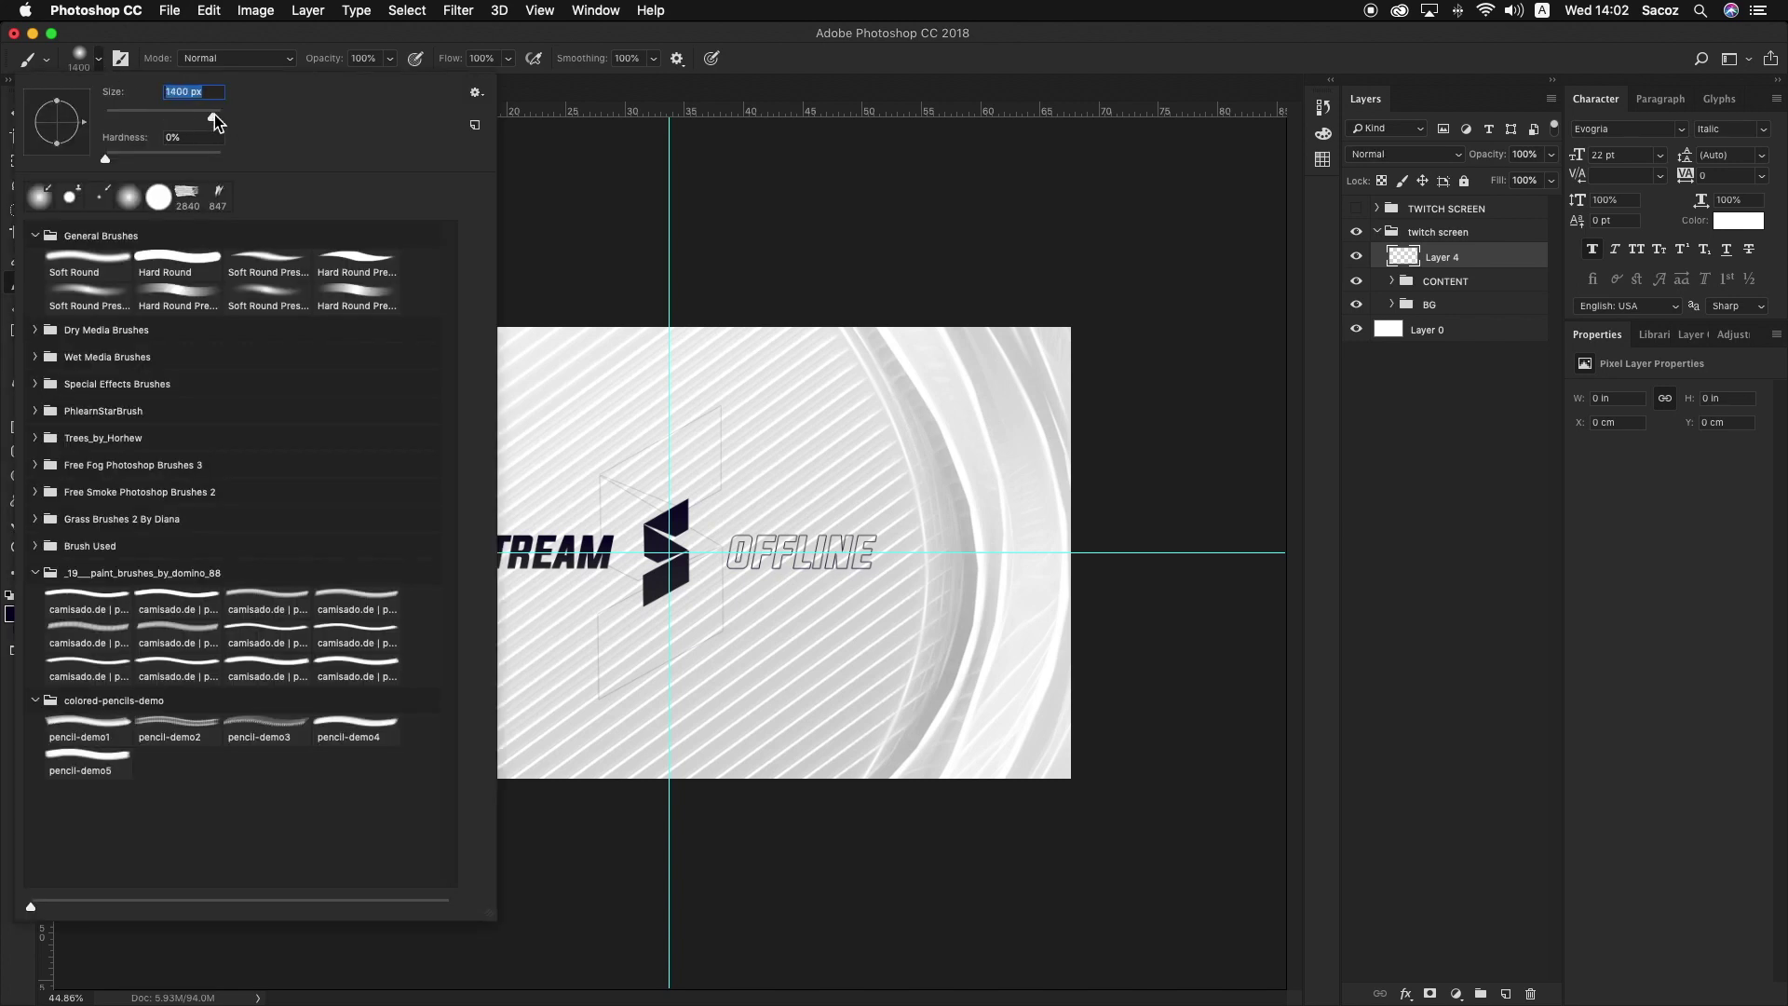
click(96, 60)
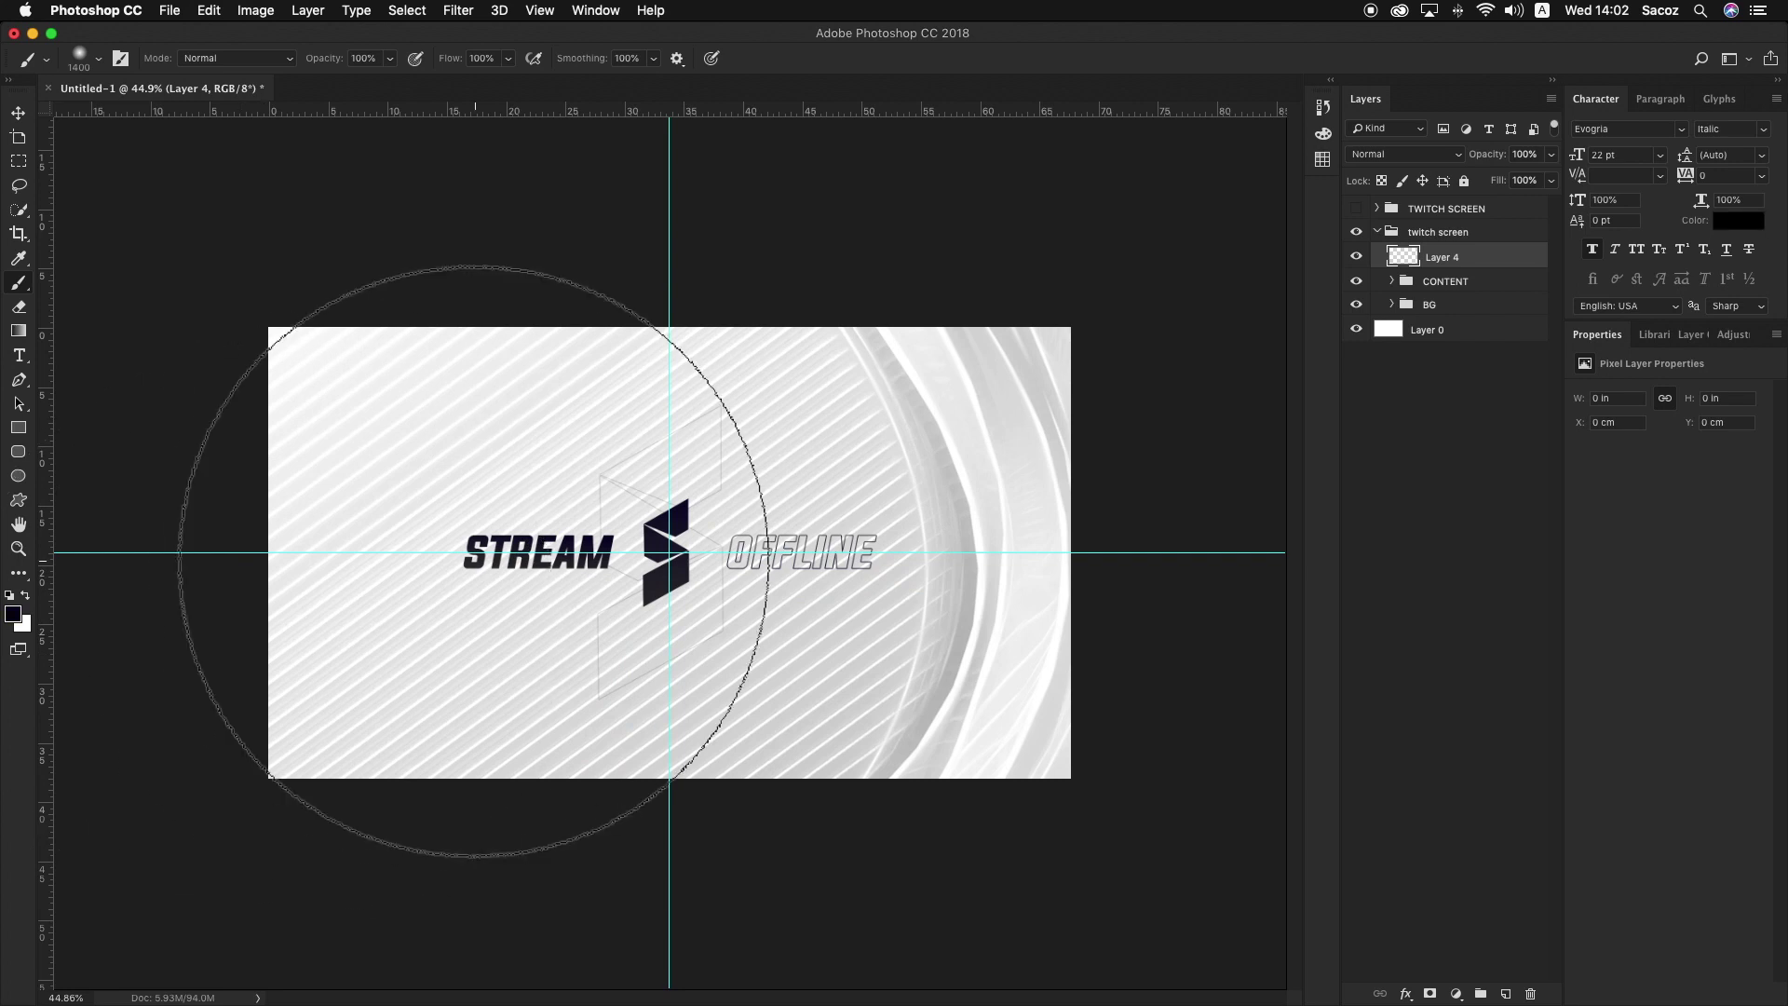
key(x)
Step: Try painting a white brush stroke from above the canvas down through the central logo
mouse_move(670, 232)
mouse_down()
mouse_move(678, 594)
mouse_move(681, 571)
mouse_up()
key(alt+super+z)
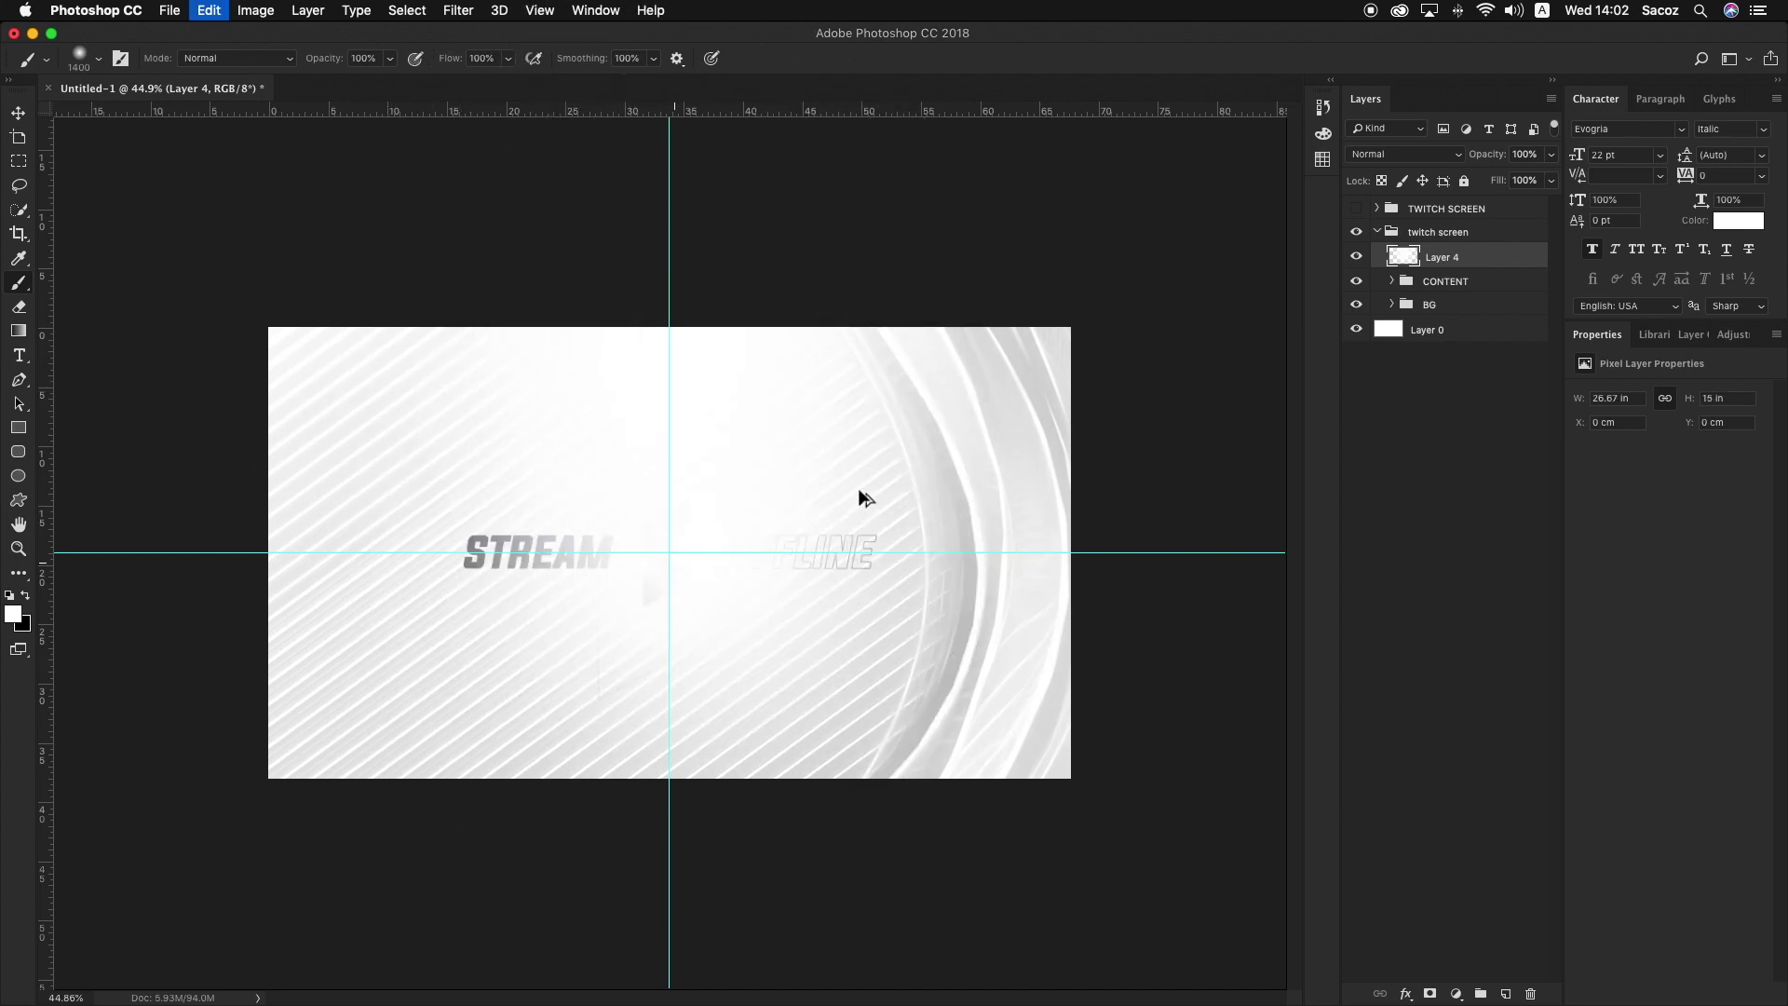
key(alt+super+z)
key(alt+super+z)
key(alt+super+z)
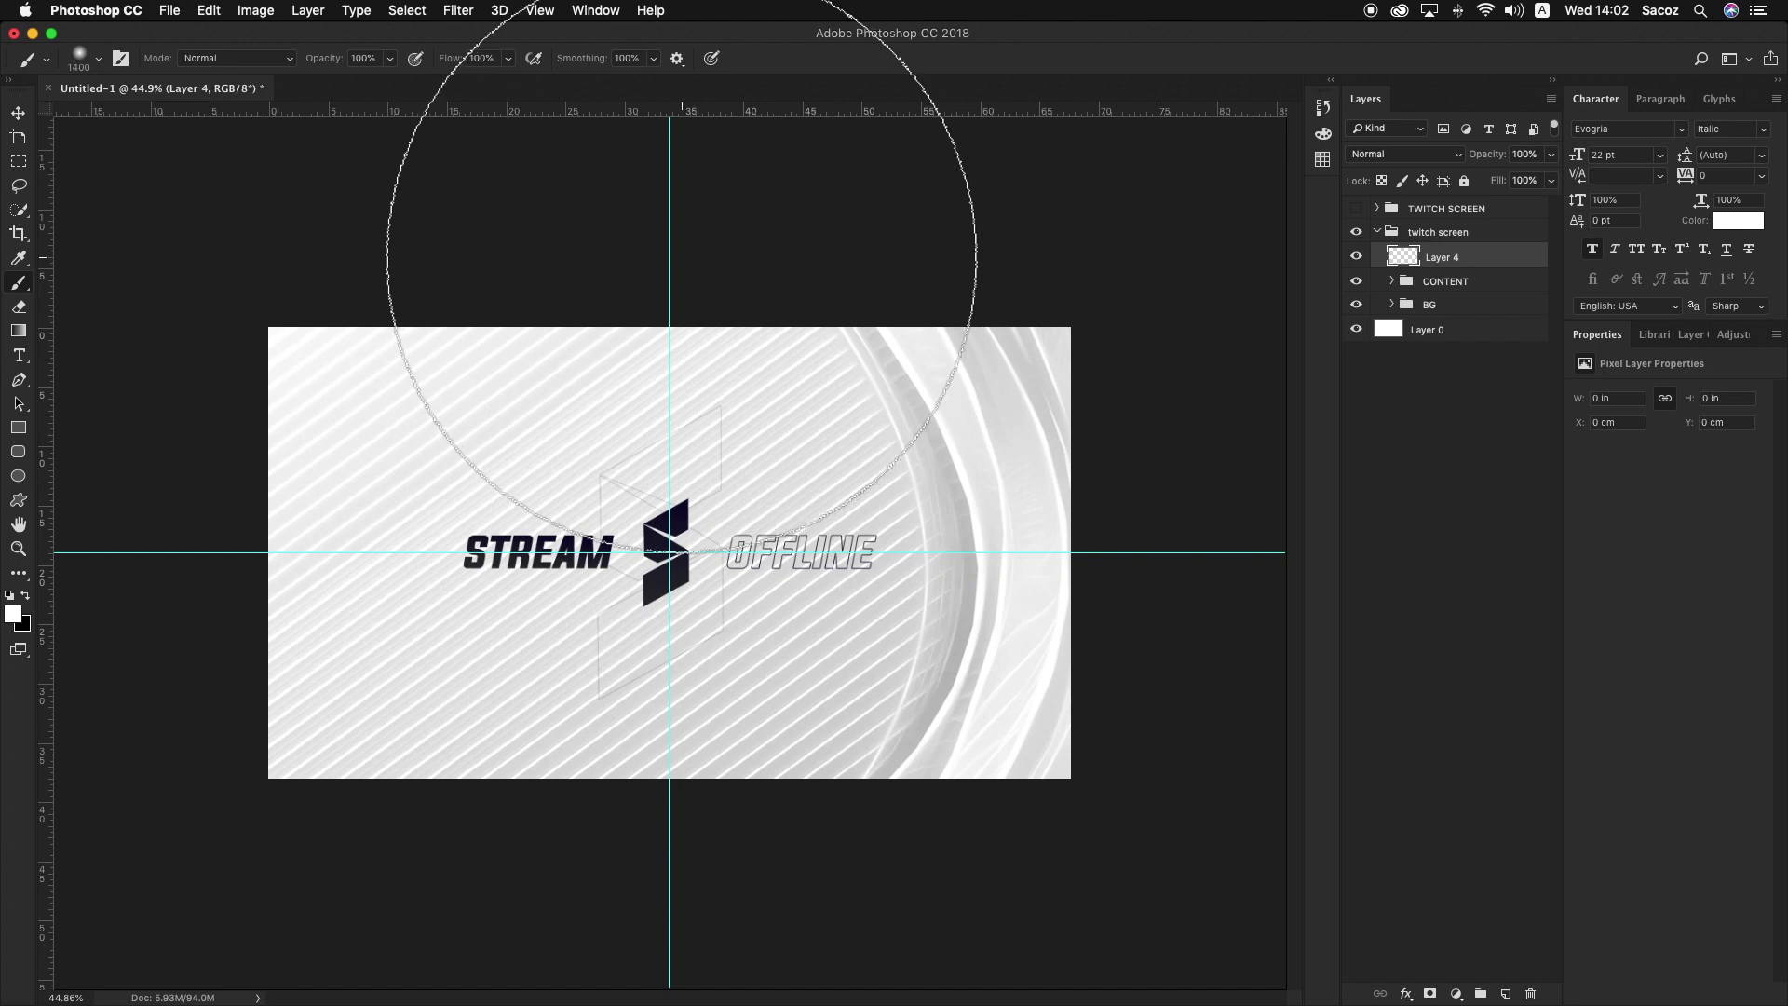
Step: Paint a soft white glow at the canvas's top centre with repeated brush dabs centred just above its upper edge
click(680, 251)
click(681, 253)
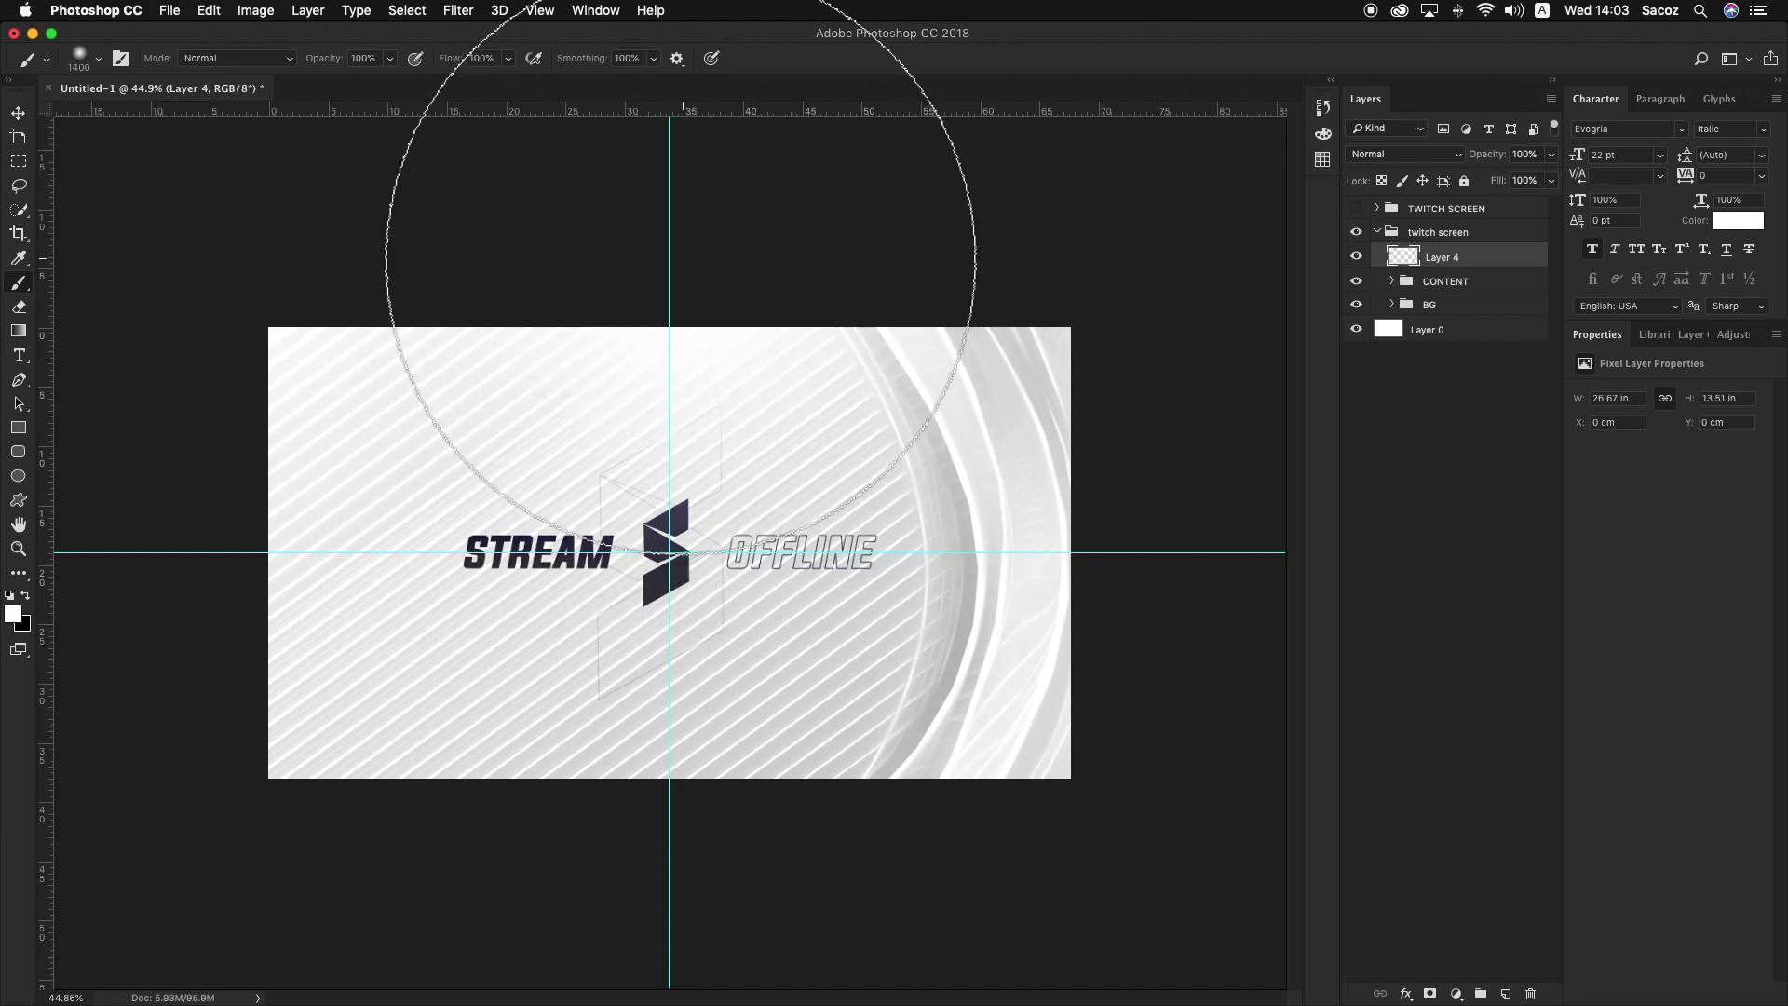
click(680, 253)
click(681, 253)
key(z)
mouse_move(682, 291)
mouse_down()
mouse_move(646, 343)
mouse_move(703, 391)
mouse_move(688, 375)
mouse_move(802, 371)
mouse_up()
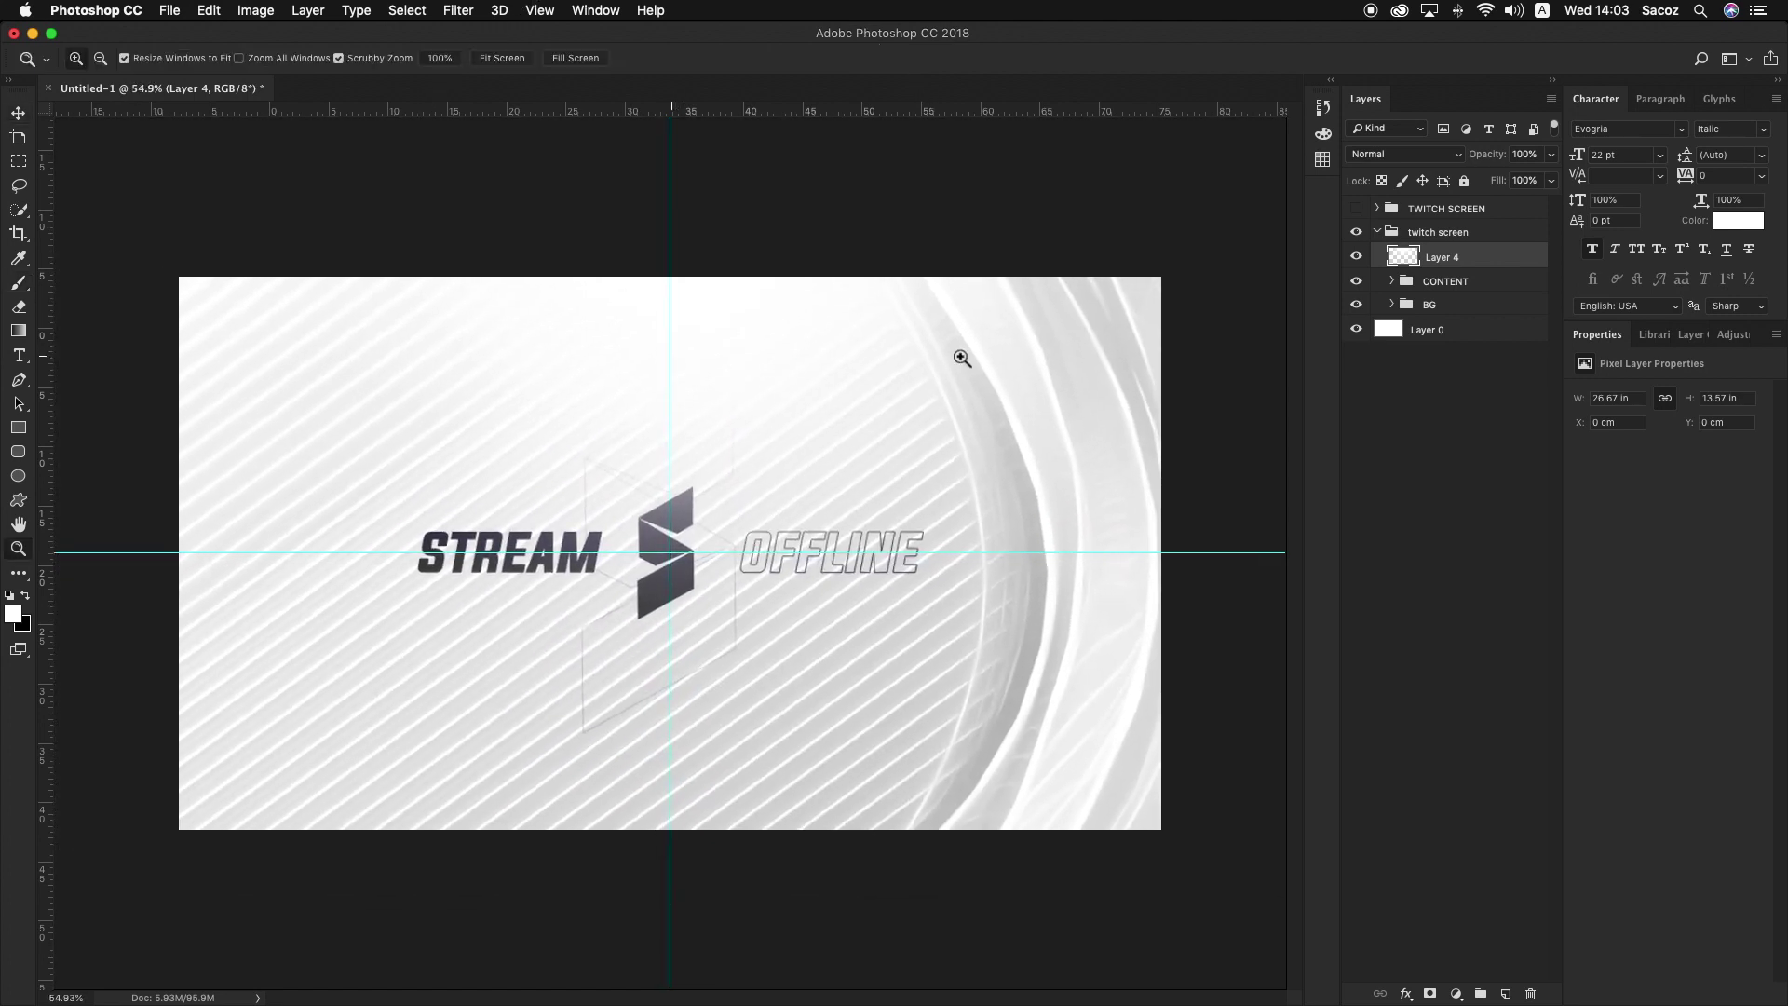
Step: Lower the opacity of the white glow layer to 84%
key(v)
click(1550, 154)
drag(1540, 173, 1535, 175)
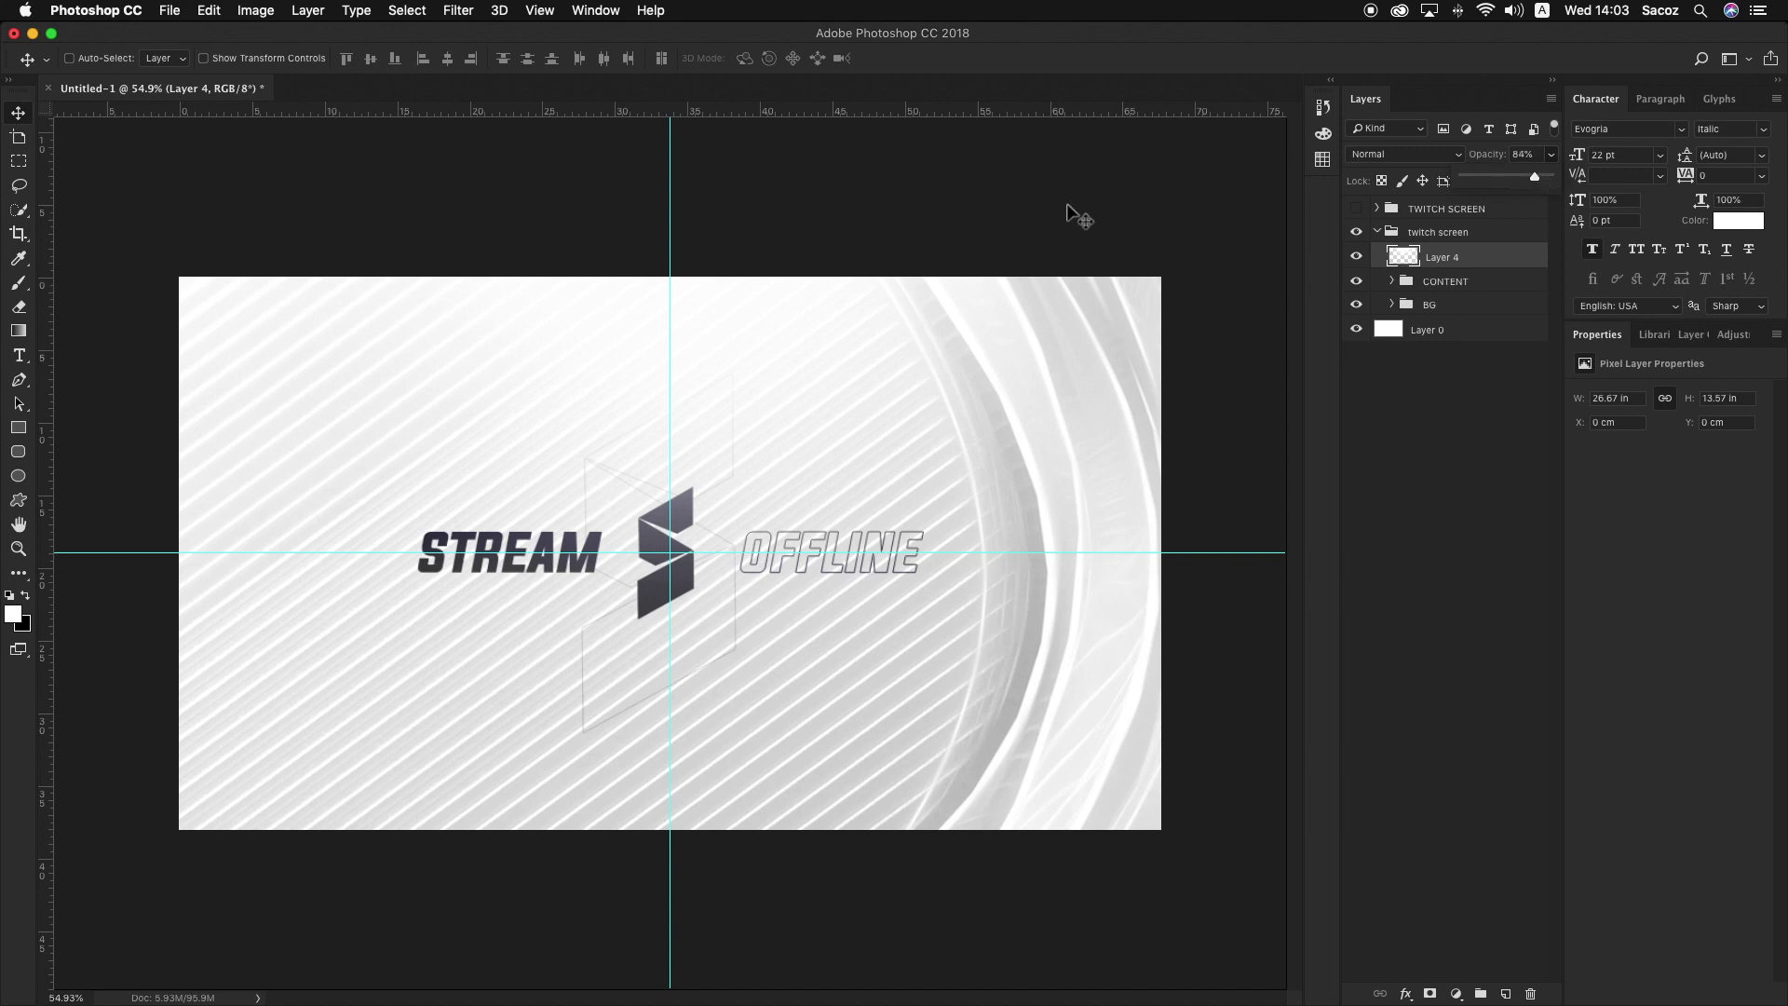
Step: Compare the lighting of the twitch screen group with the TWITCH SCREEN reference, and show the recreated group again
key(z)
drag(1067, 205, 1044, 202)
key(v)
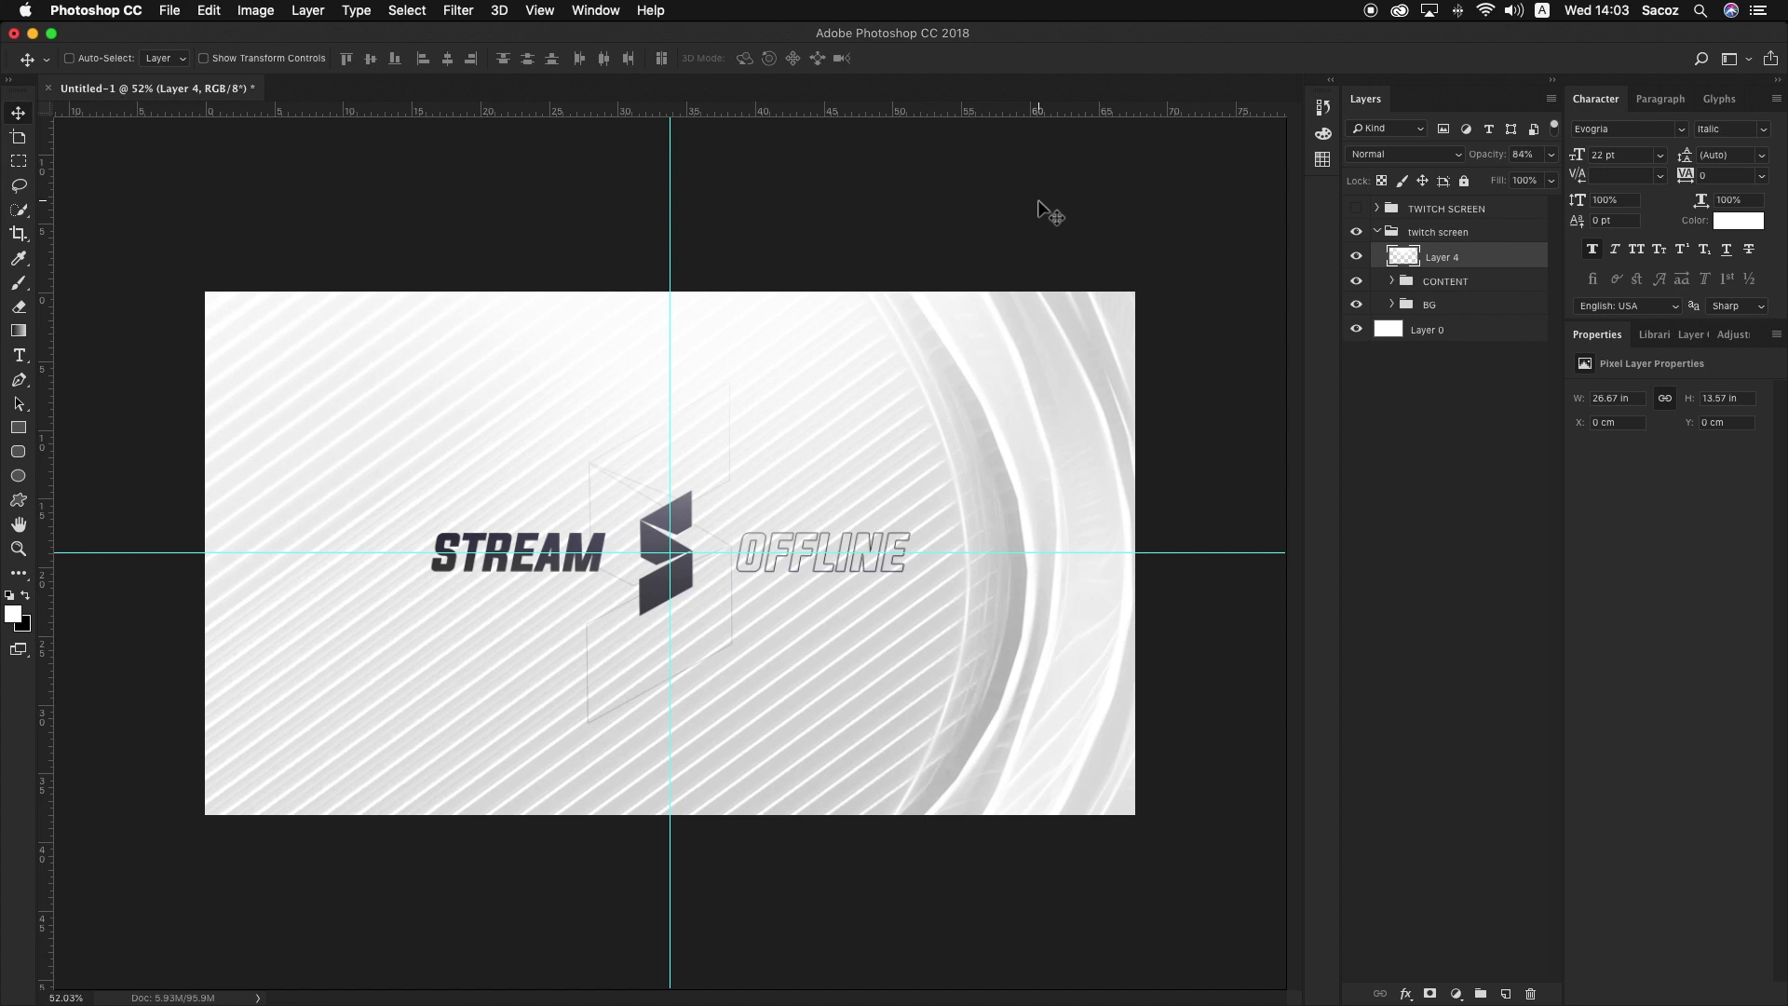
key(z)
drag(899, 323, 903, 299)
key(v)
click(1357, 233)
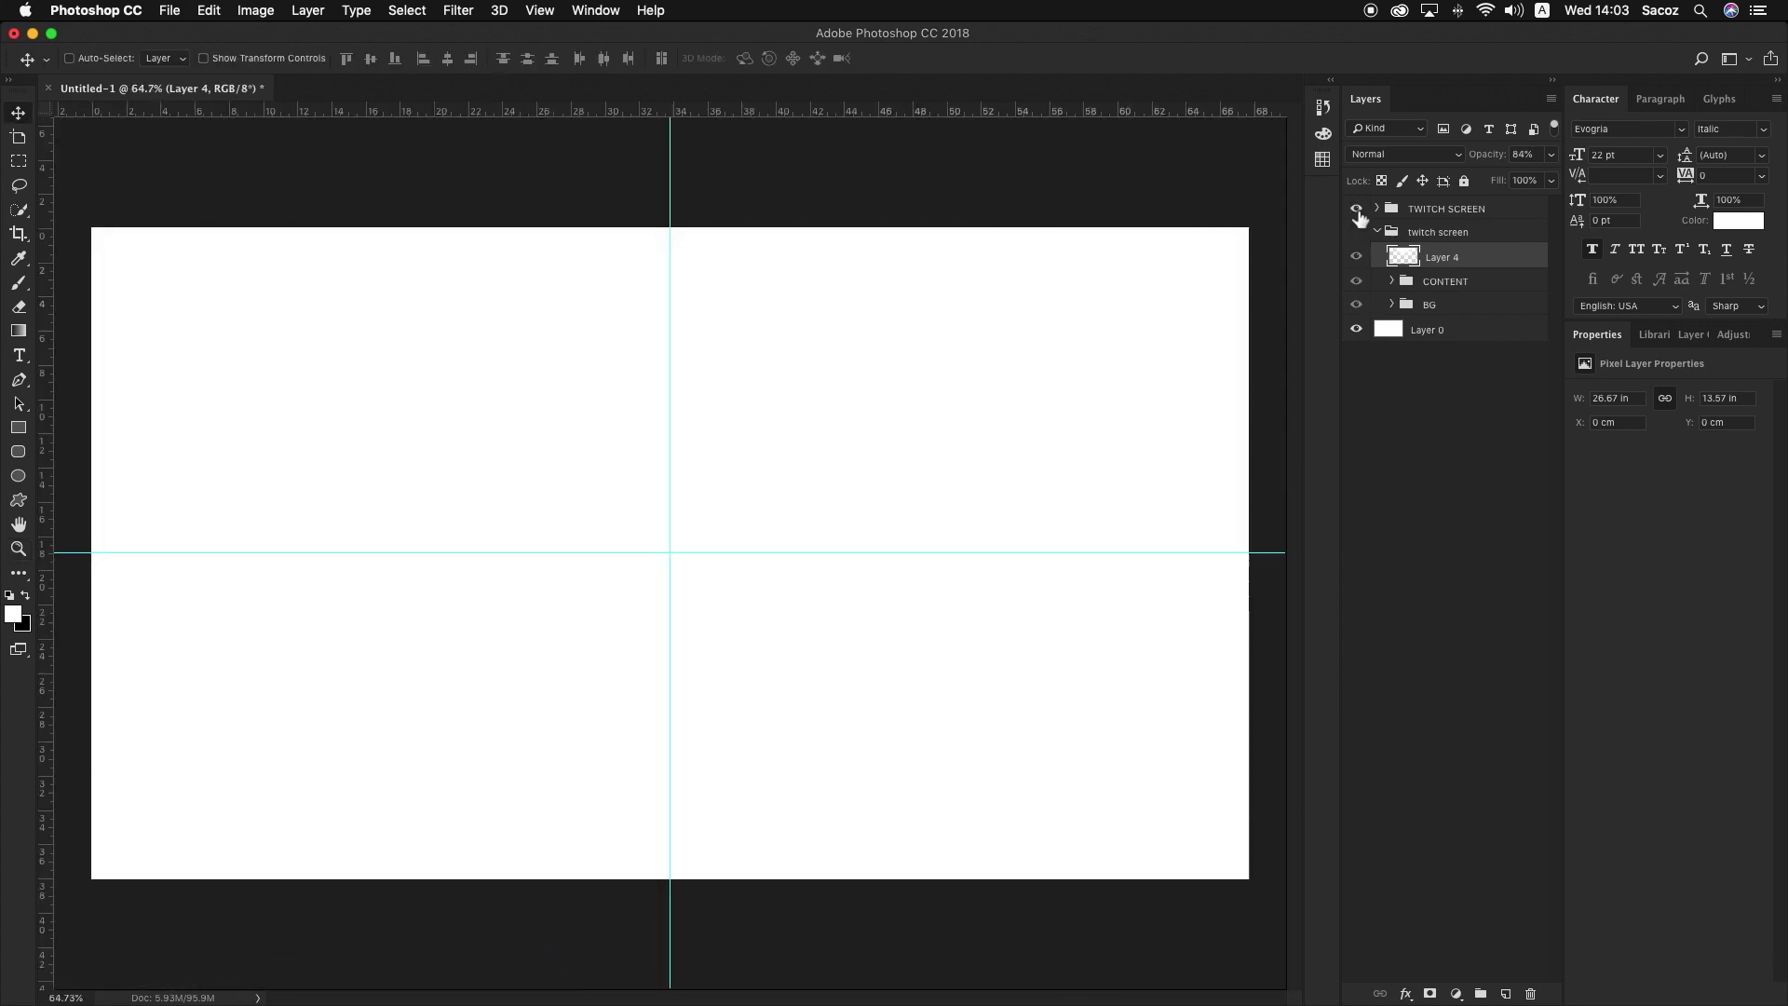
click(1357, 211)
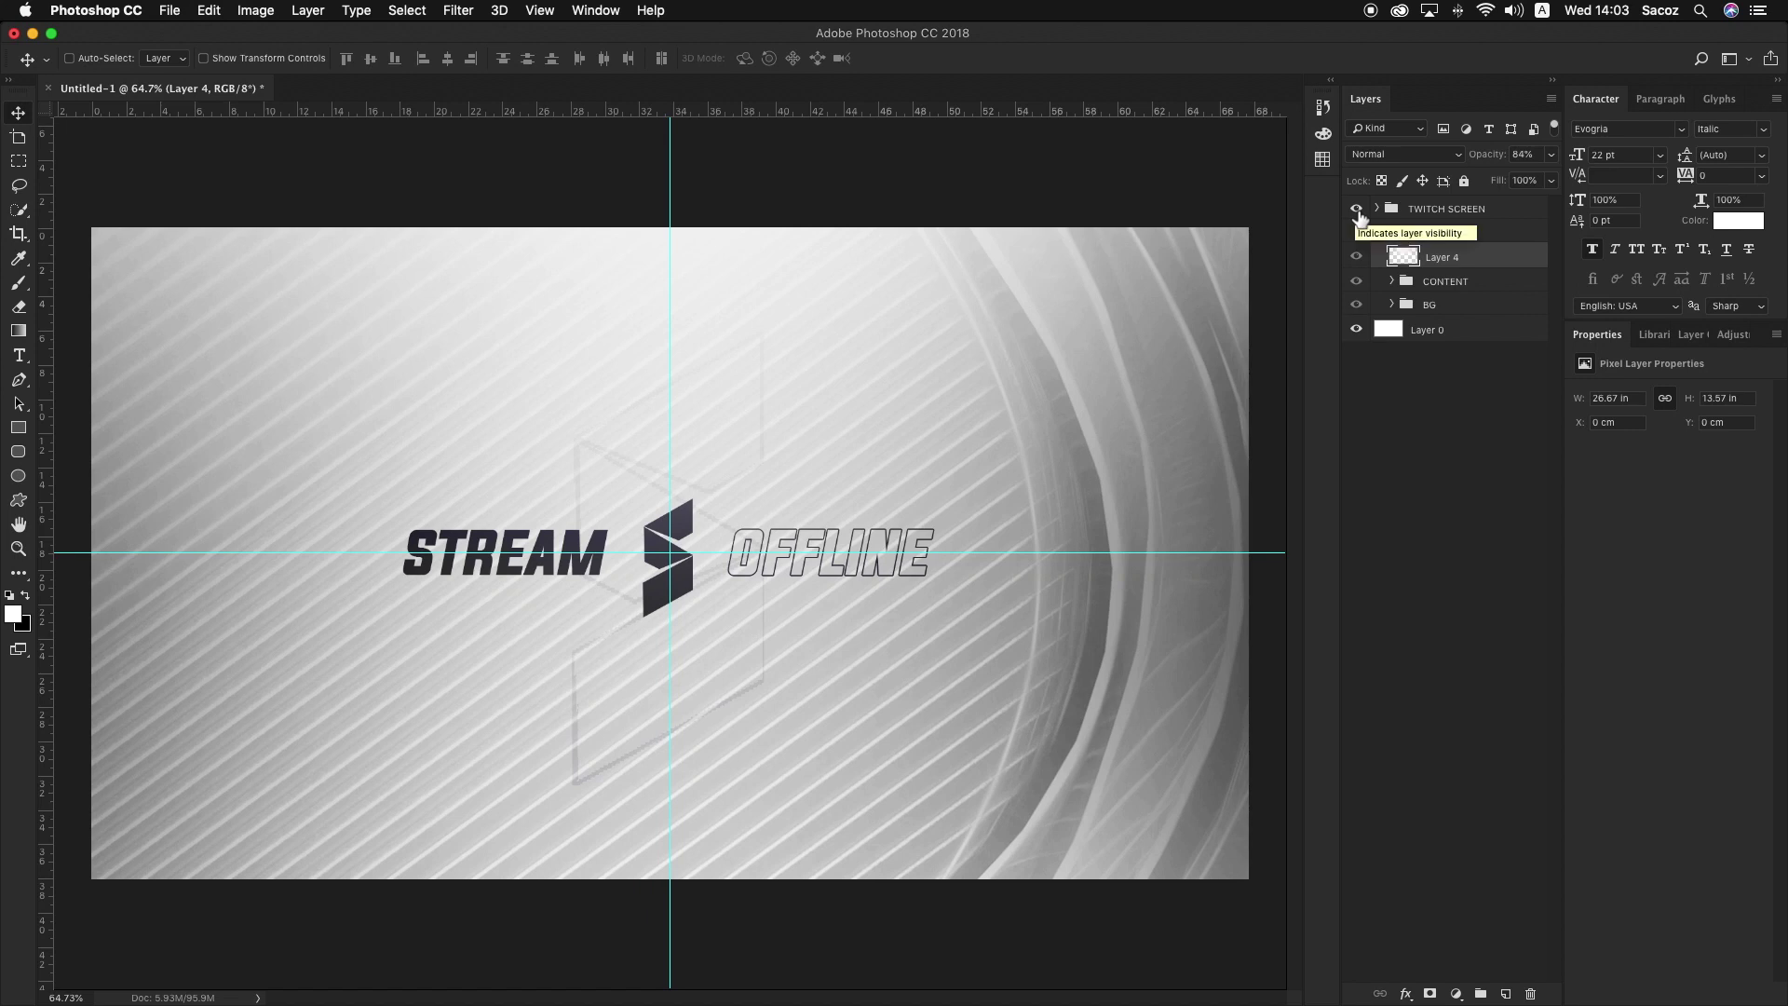
click(1356, 208)
click(1357, 231)
Step: Add another empty layer above the white glow layer and enlarge the soft brush to 3920 px
key(z)
drag(1021, 339, 717, 326)
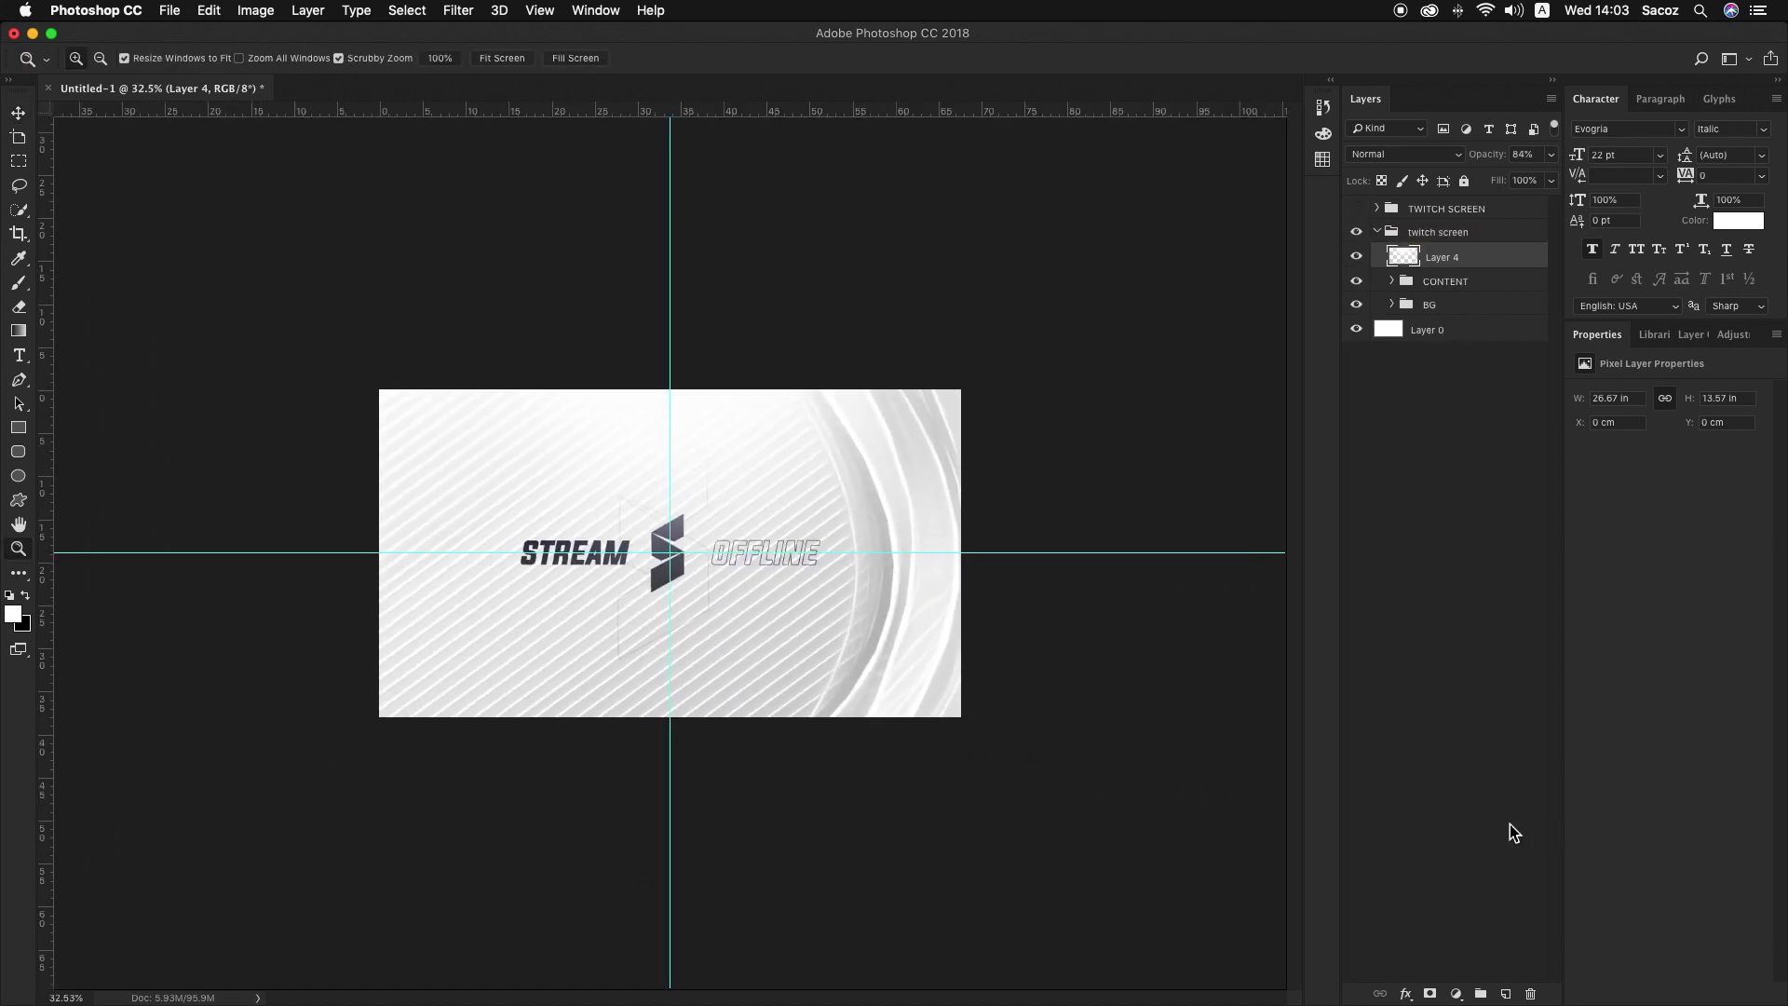
key(b)
click(1506, 993)
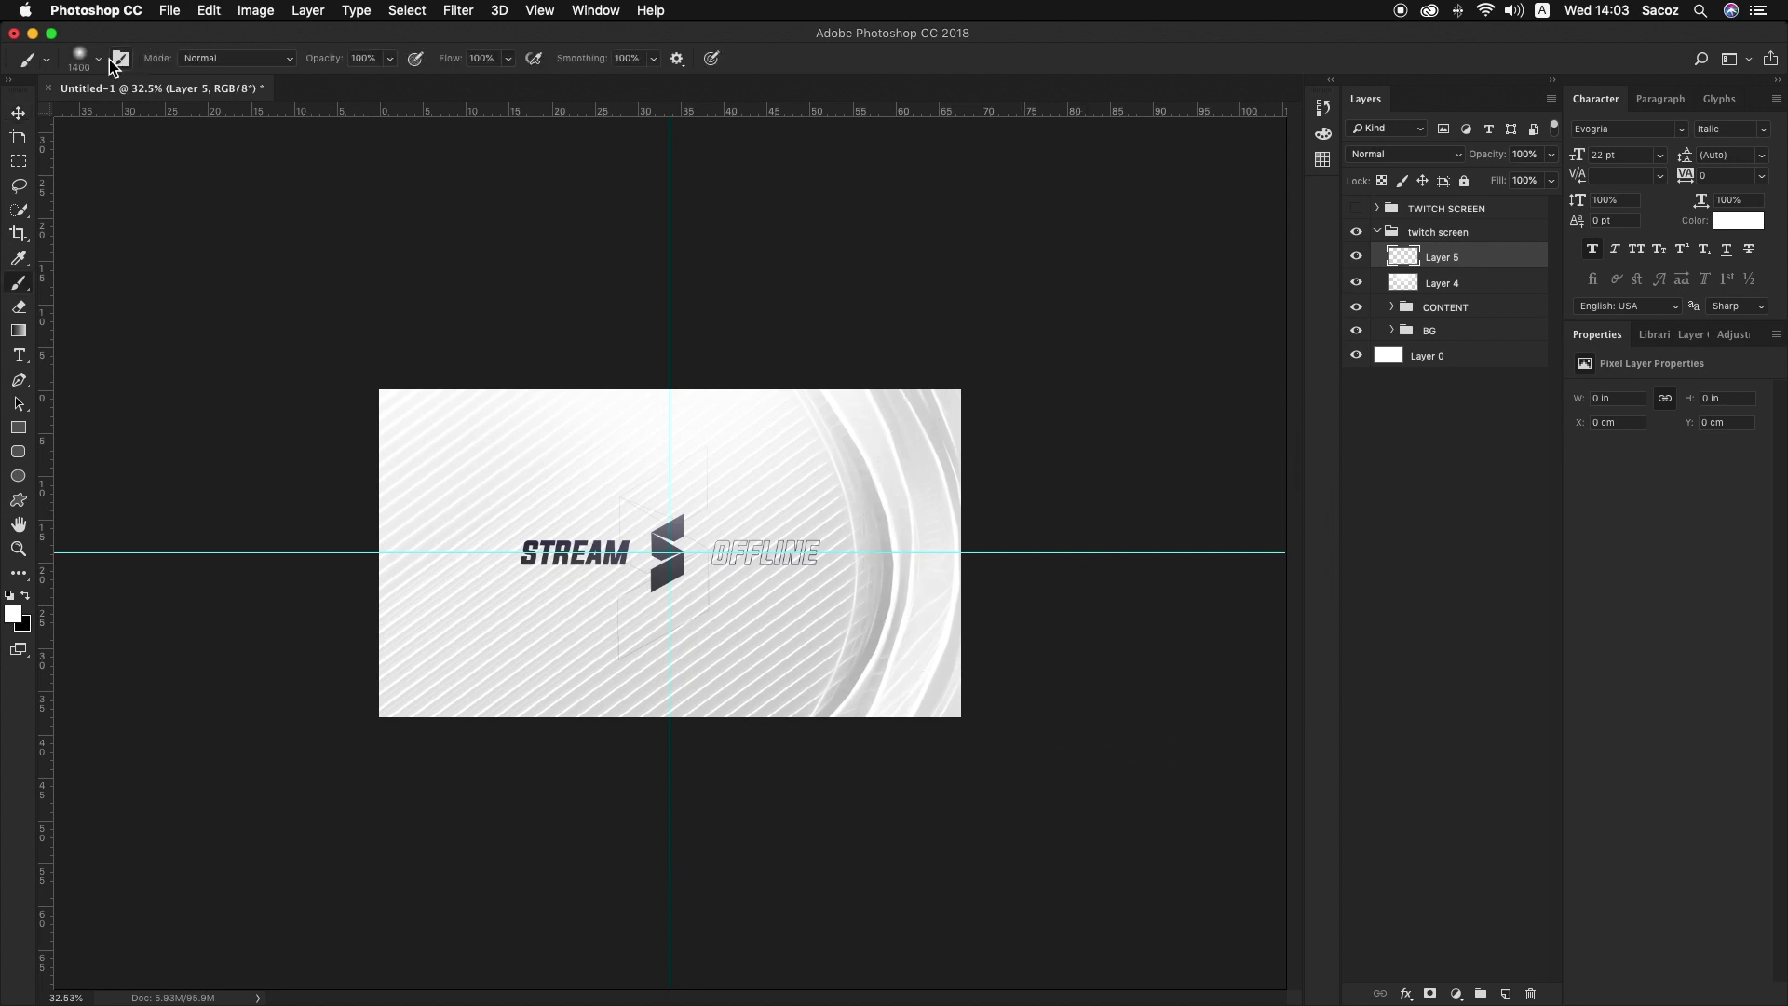
click(109, 61)
click(216, 114)
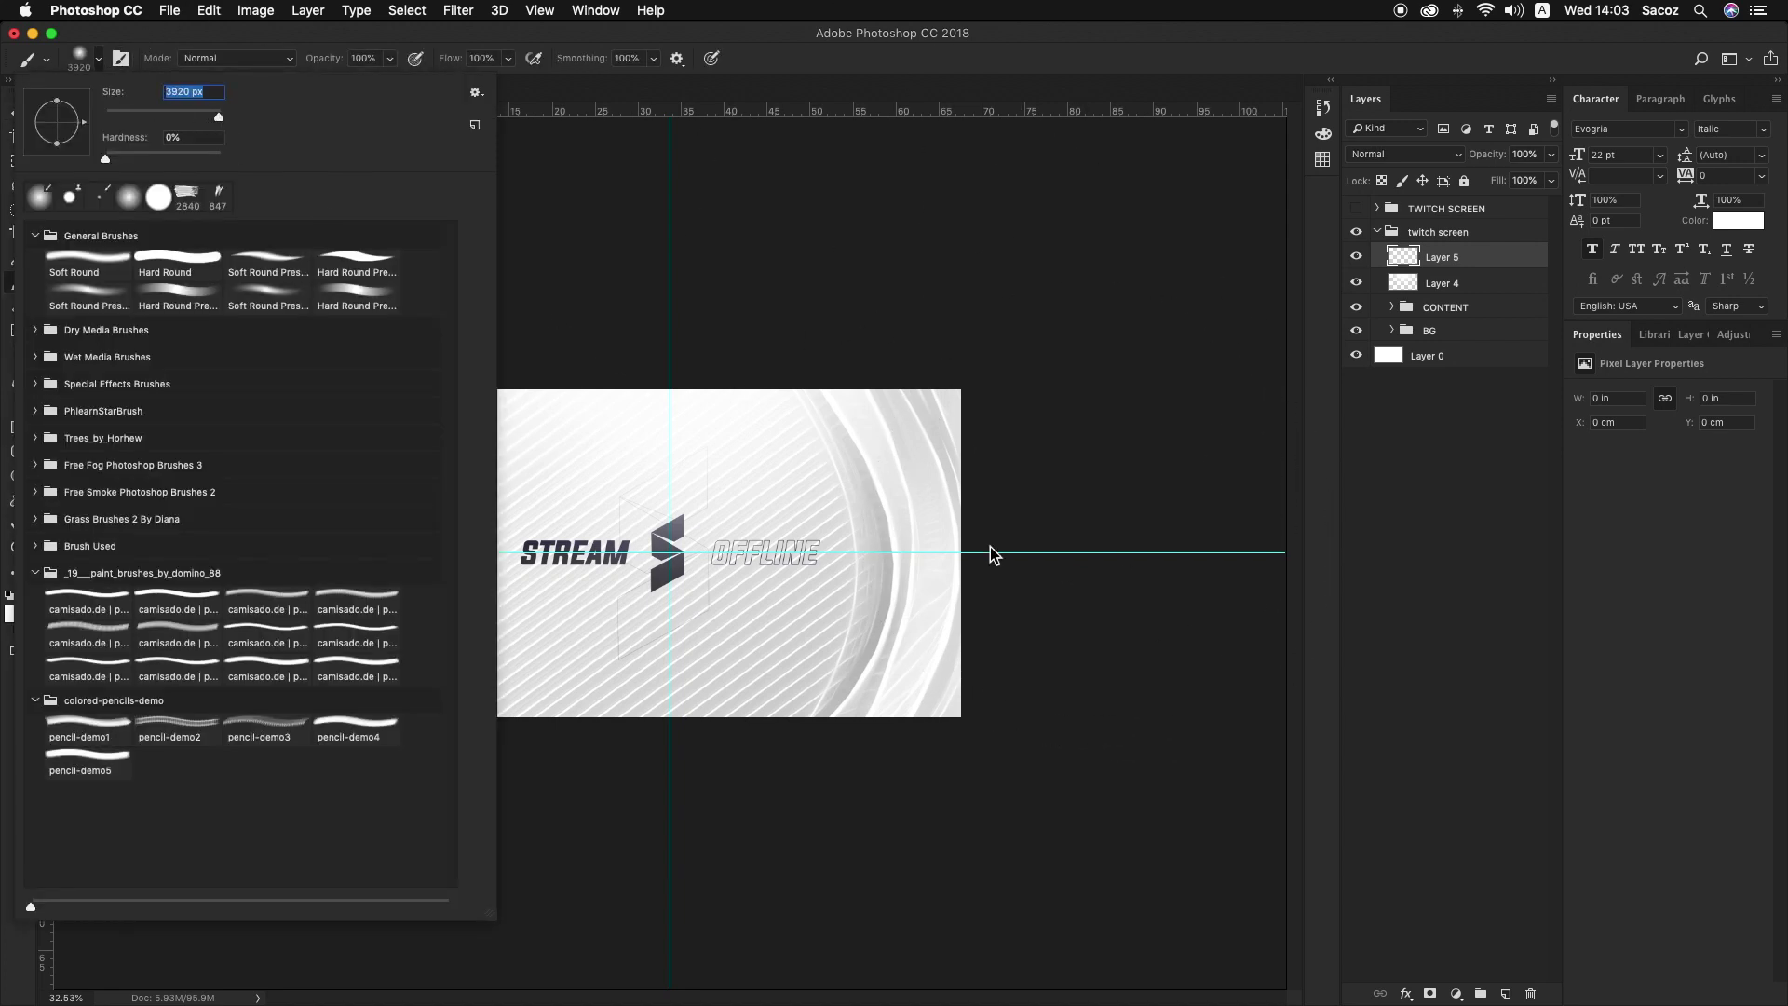
click(102, 59)
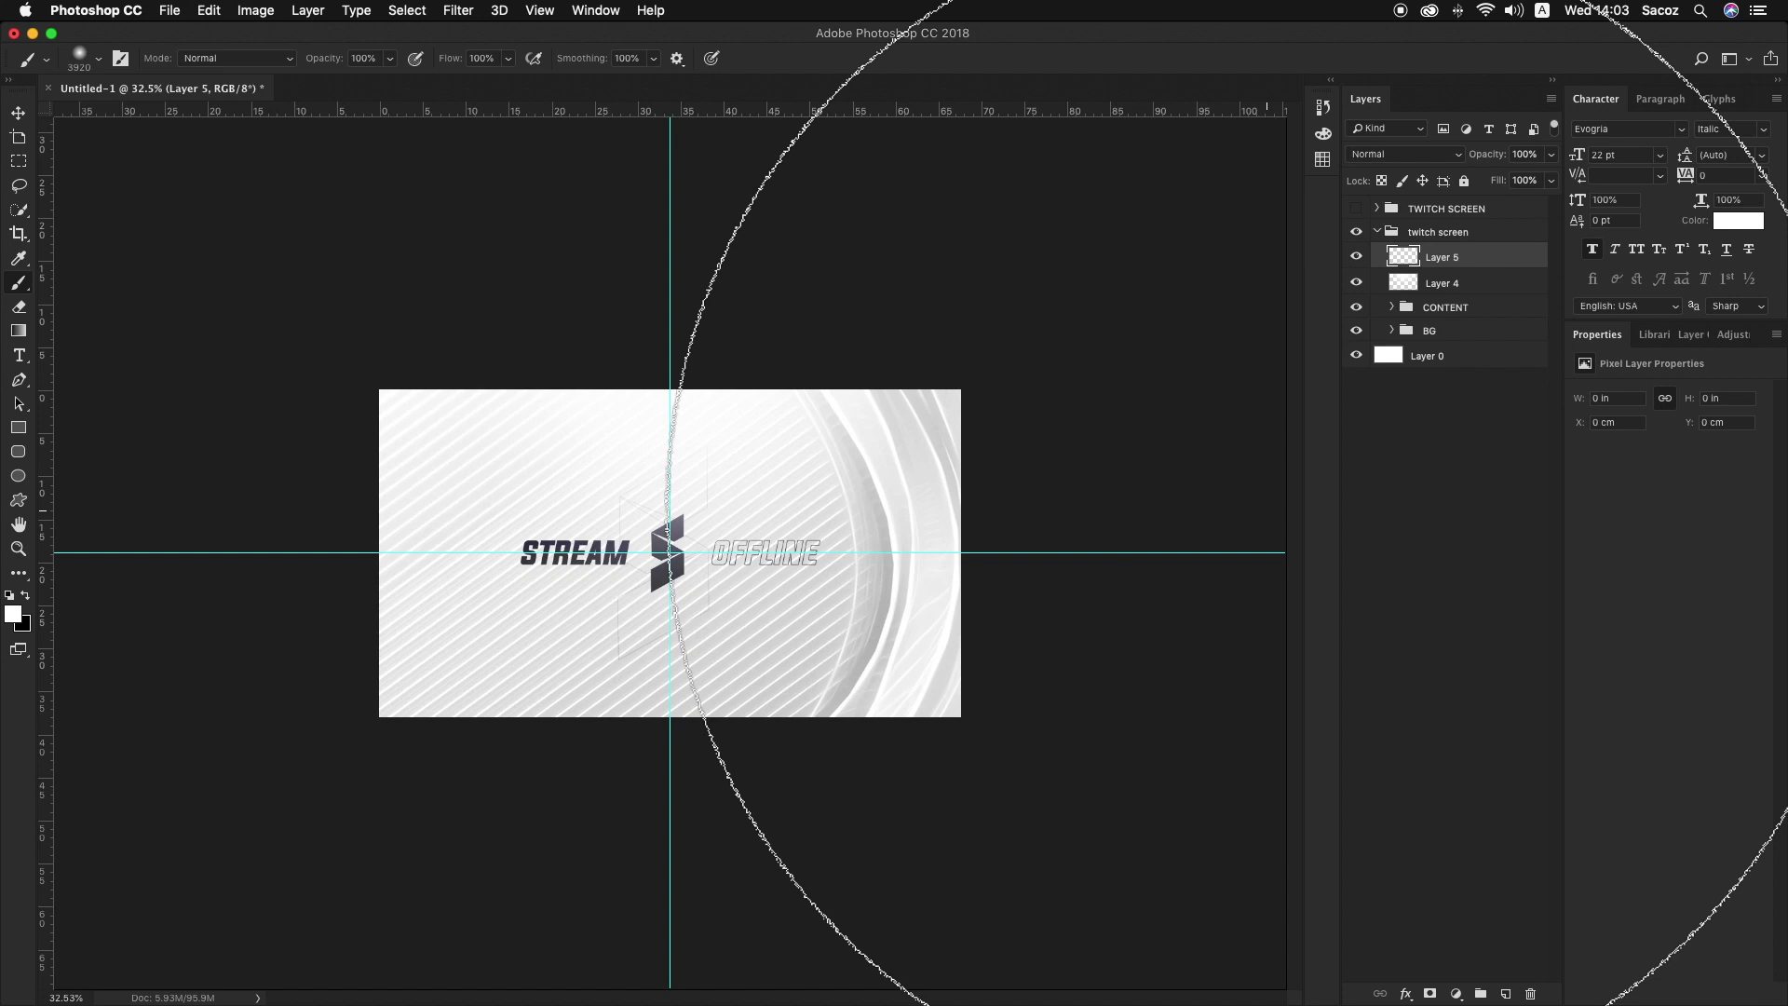
Step: Swap the foreground colour to black and dab the large soft brush beyond the canvas's right edge to shade that side
click(1269, 510)
key(super+z)
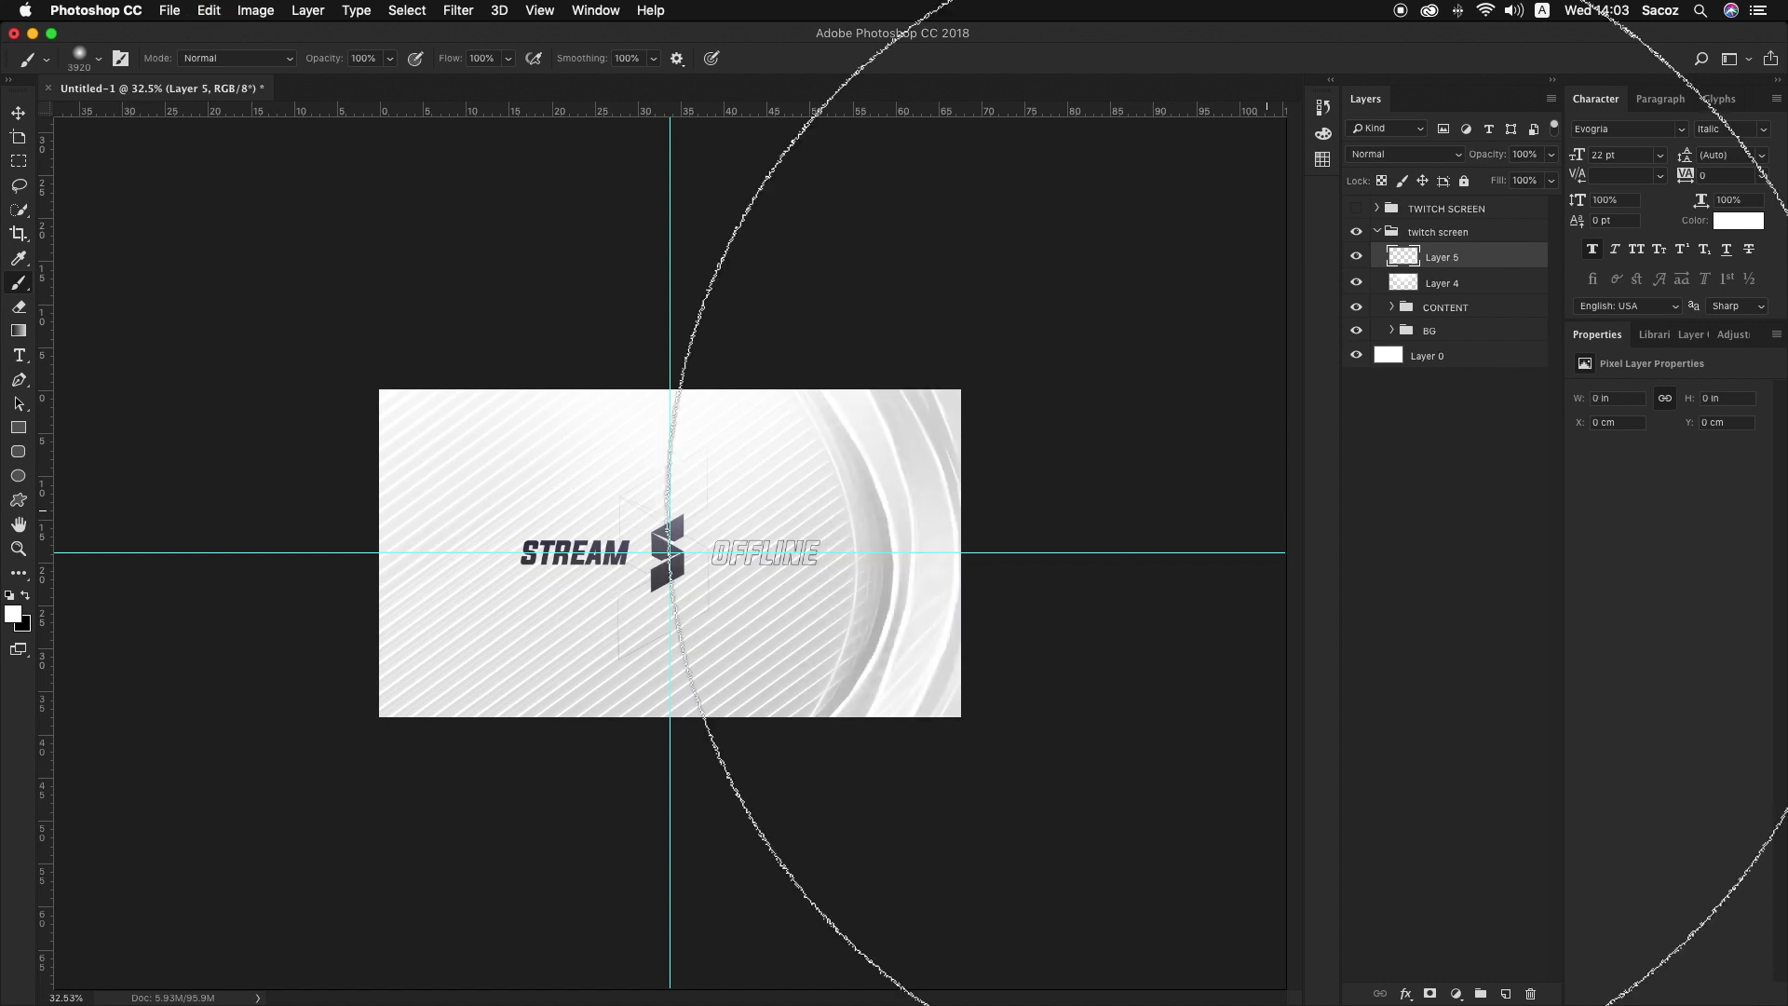
key(c)
key(v)
key(x)
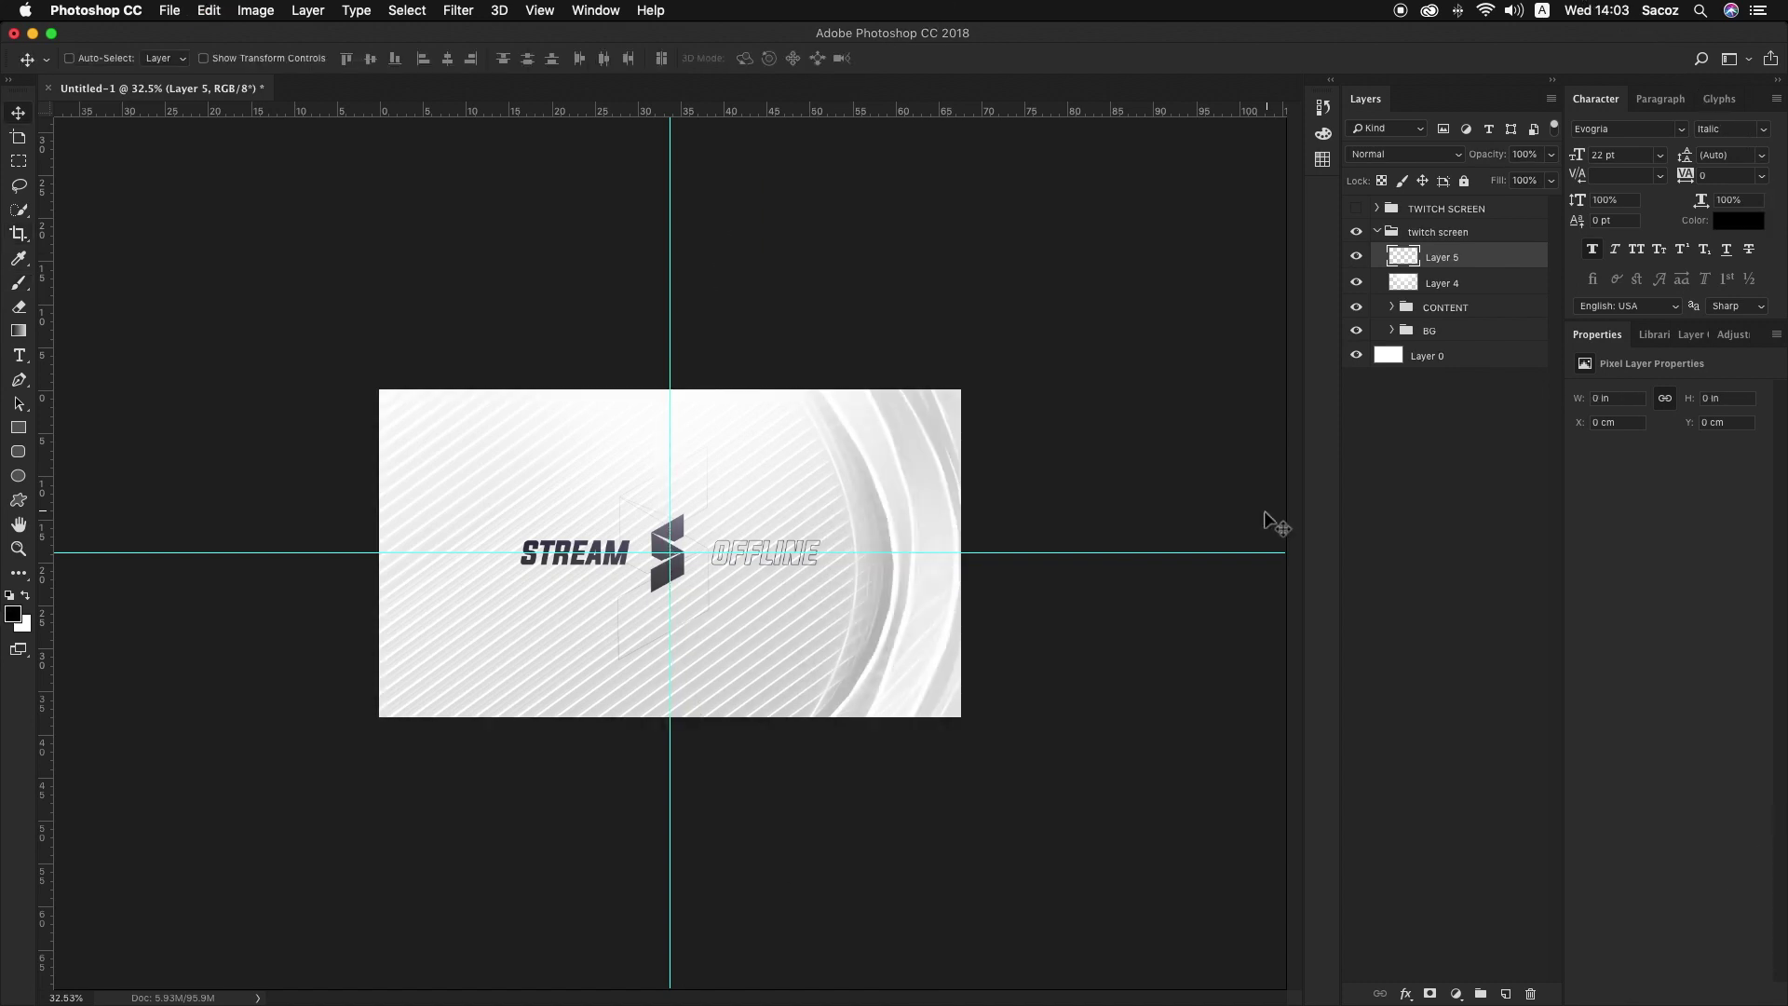
key(b)
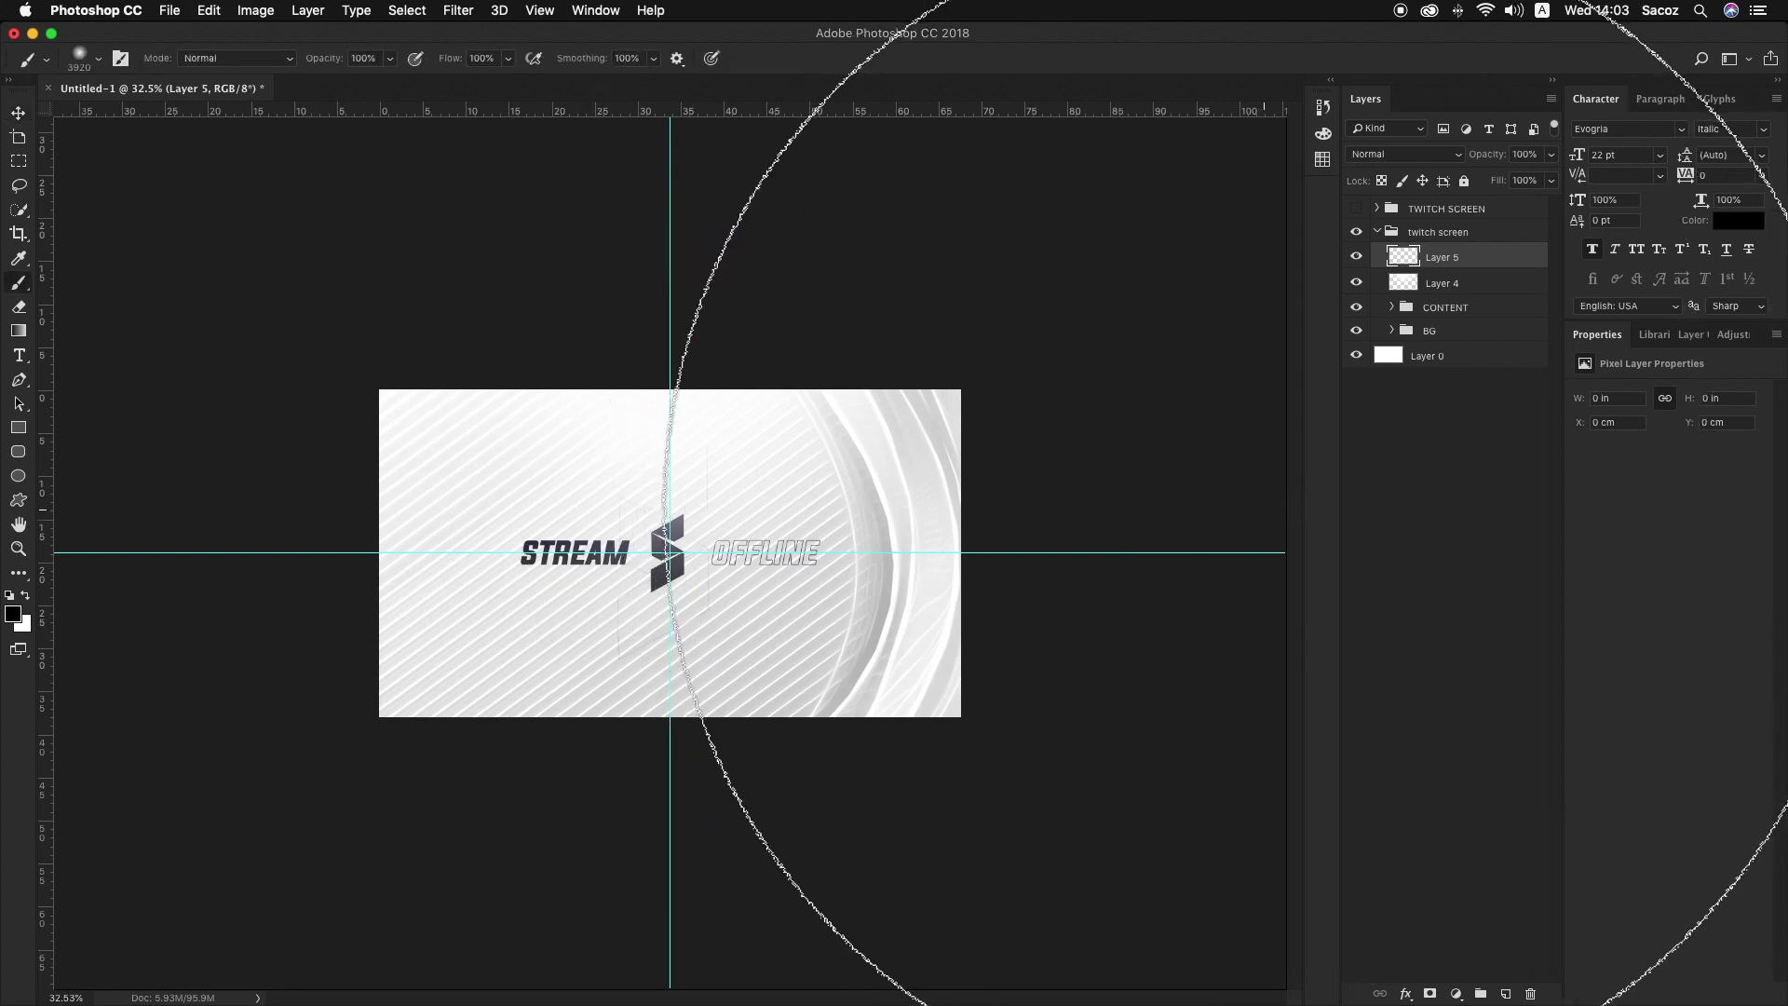
click(1277, 521)
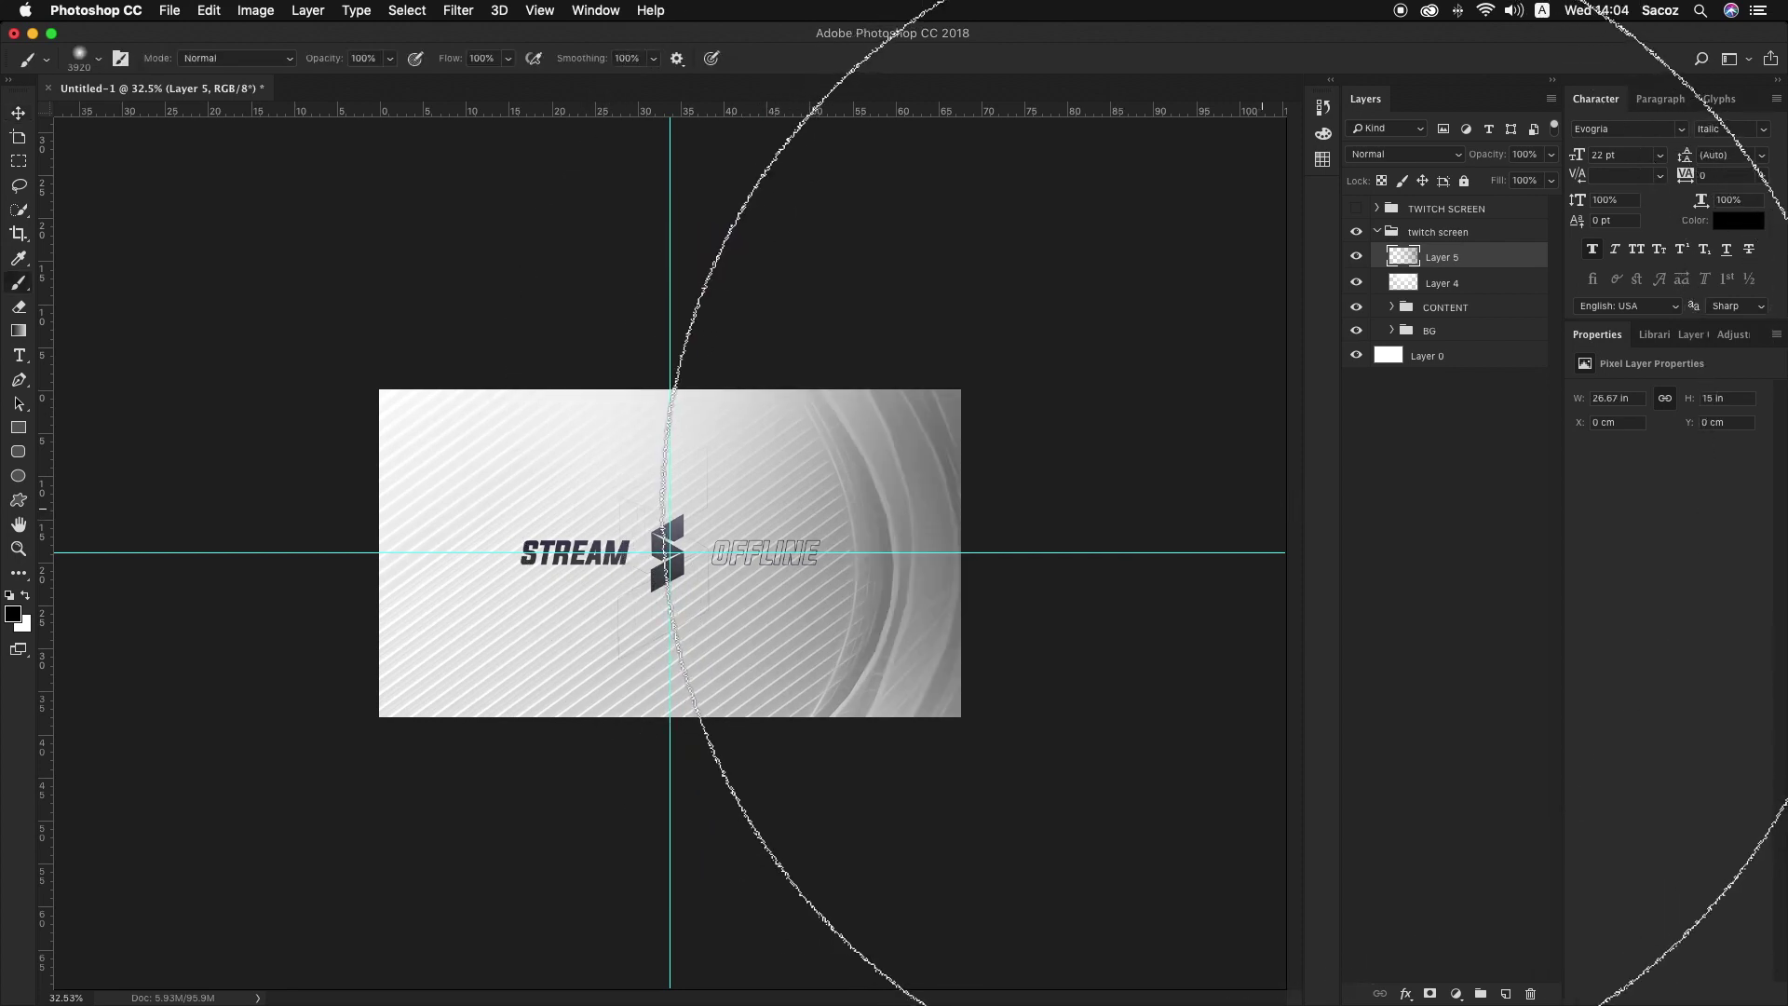
Step: Duplicate the black shading layer and flip the copy horizontally to shade the canvas's left side
key(z)
mouse_move(1243, 503)
mouse_down()
mouse_move(1078, 456)
mouse_move(1156, 494)
mouse_move(1108, 465)
mouse_up()
key(super+t)
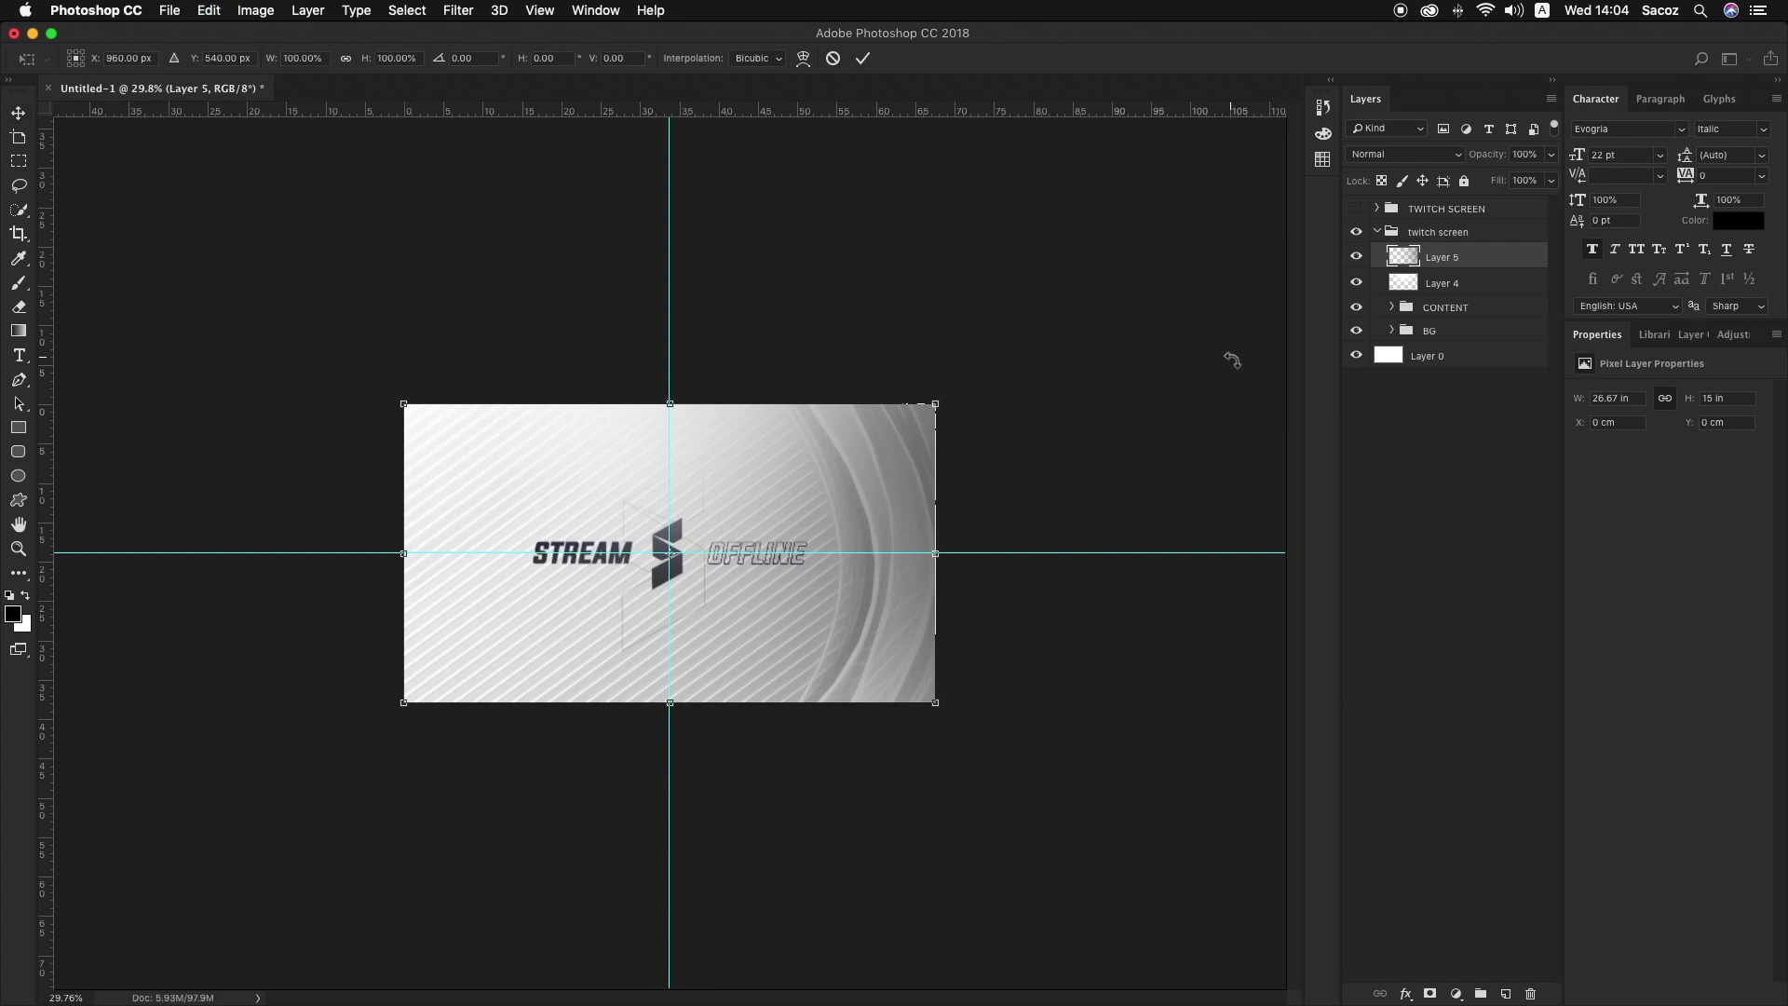
key(Return)
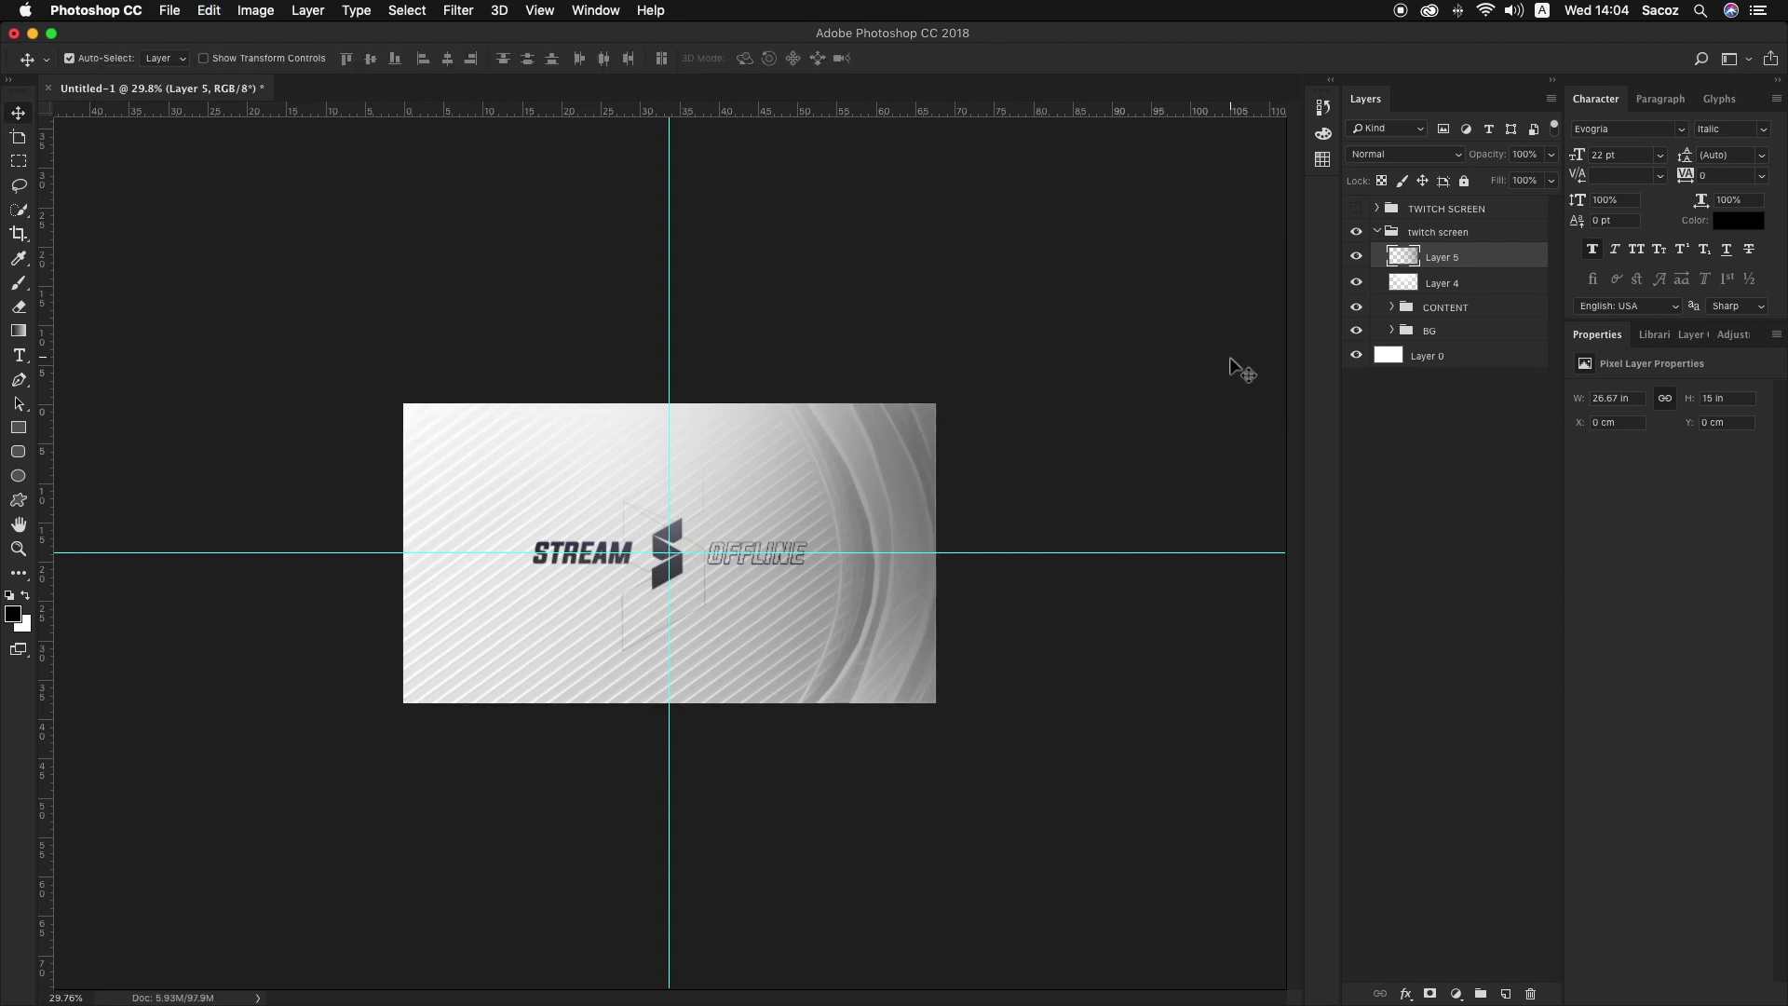
key(super+j)
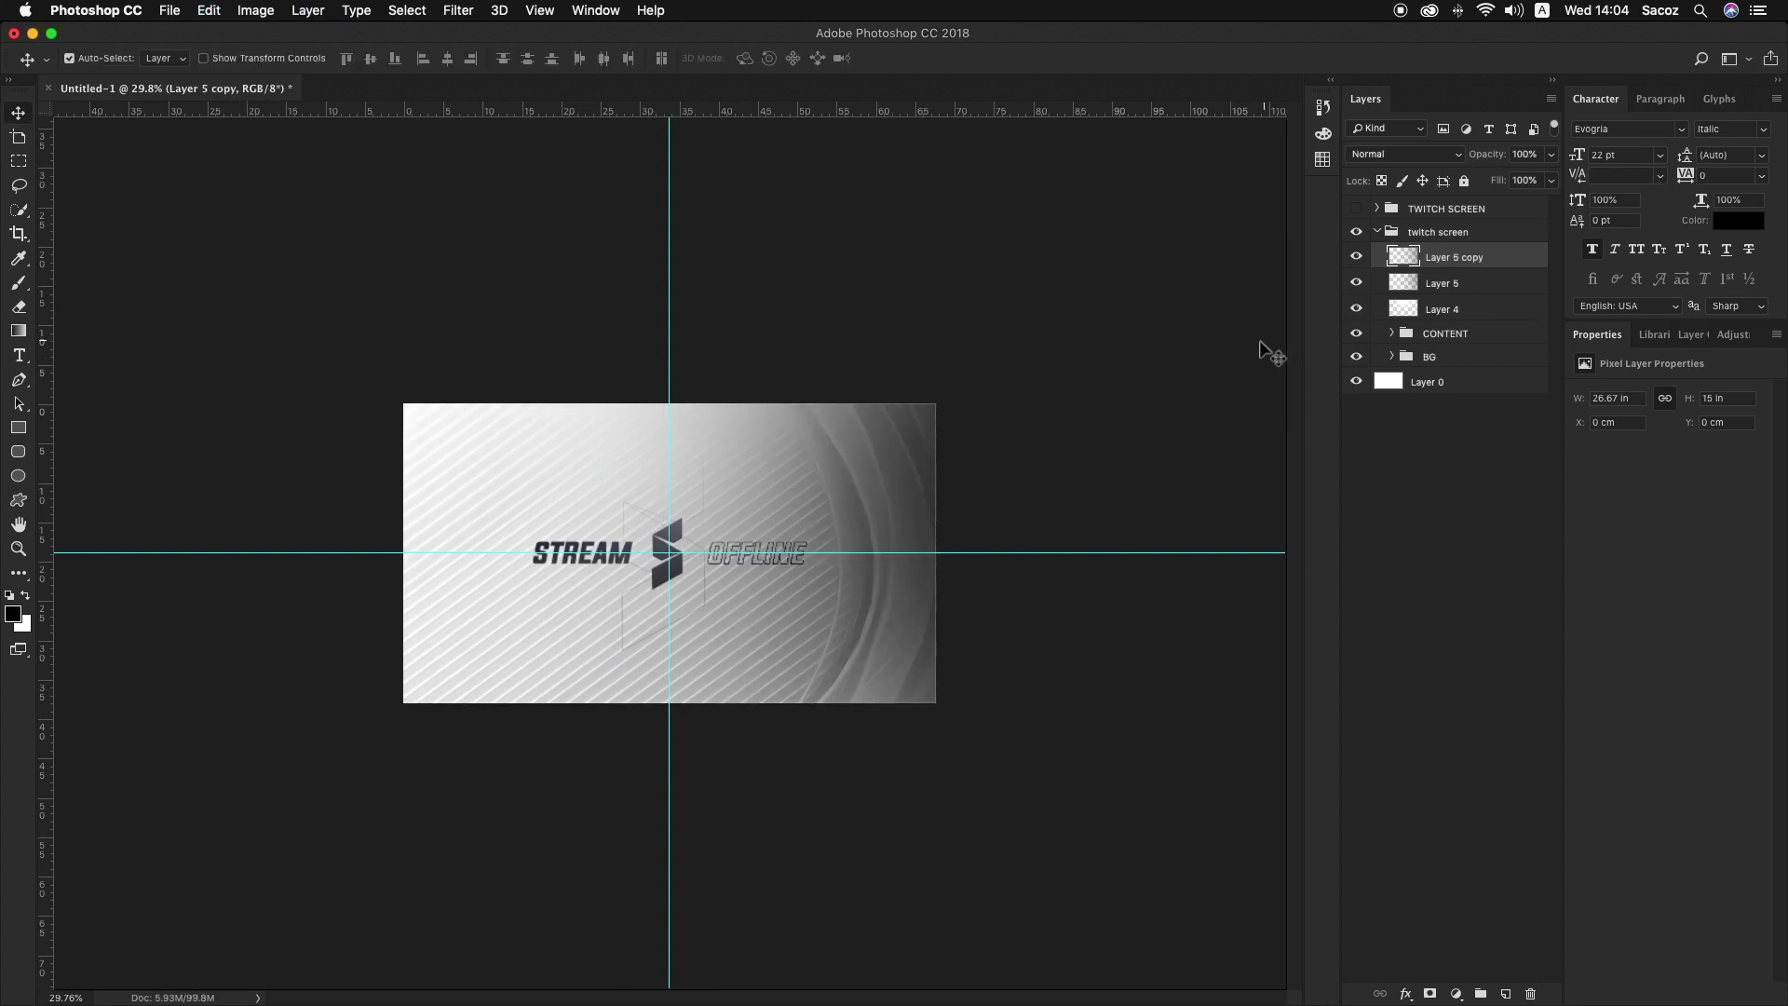
key(super+t)
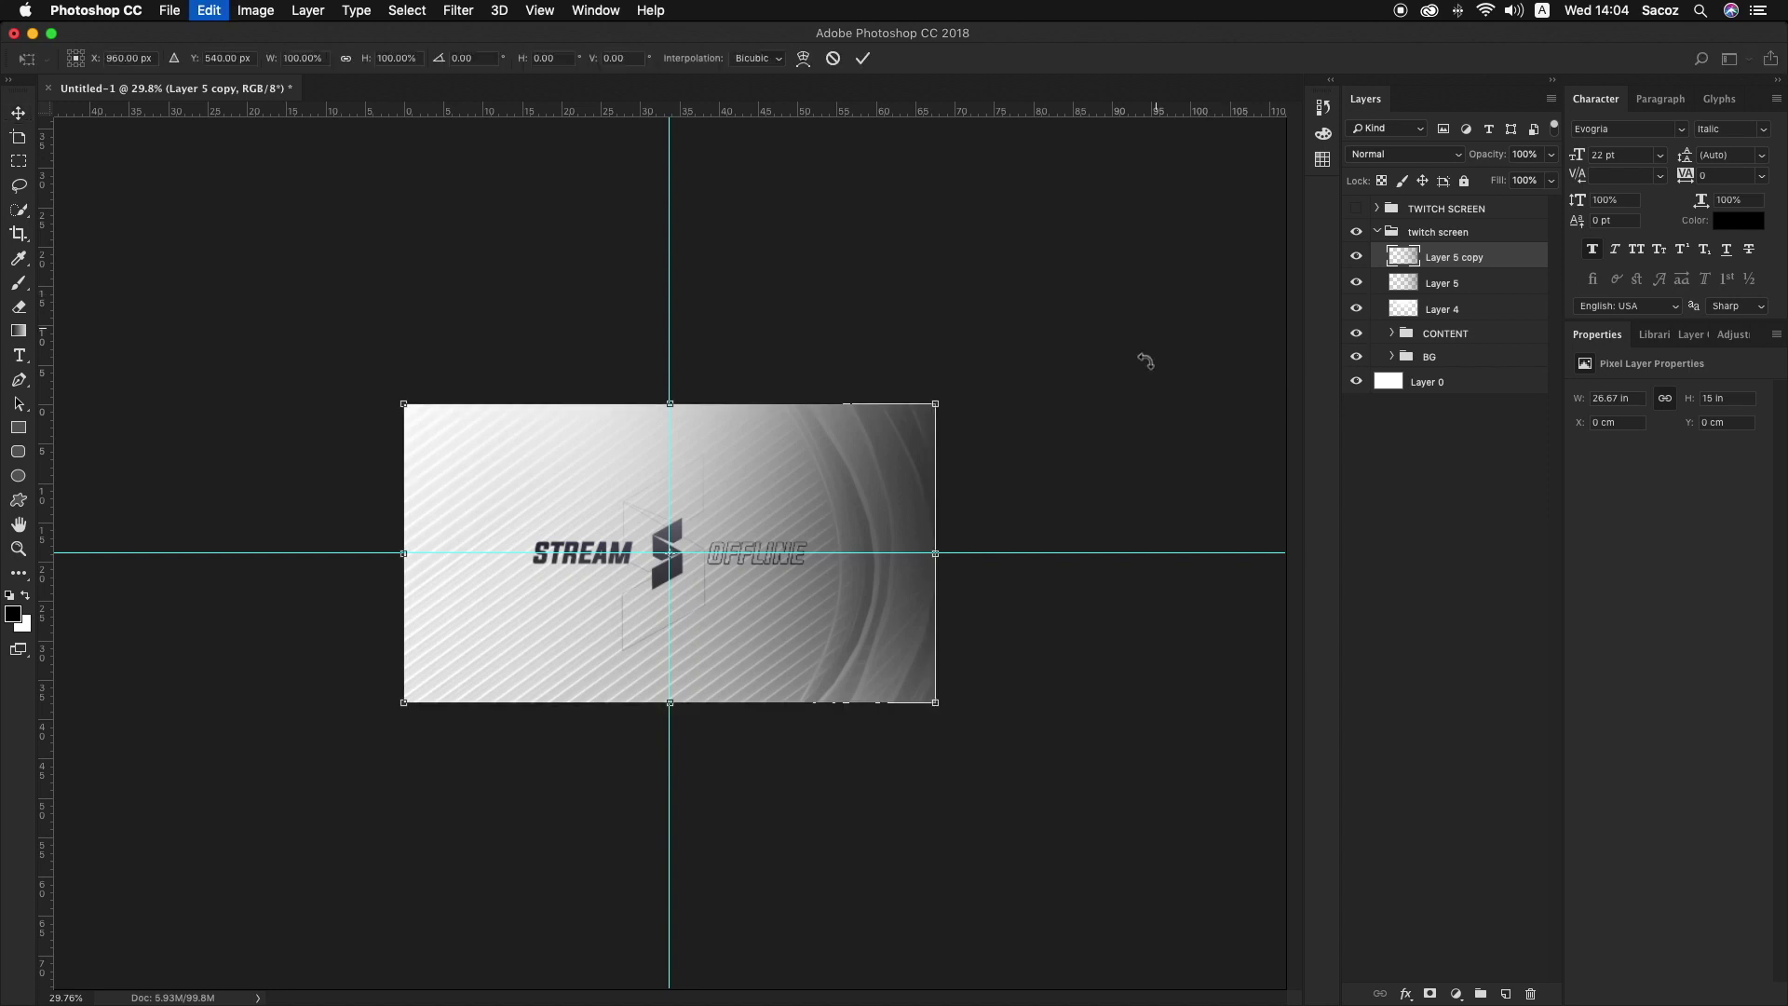
right_click(824, 477)
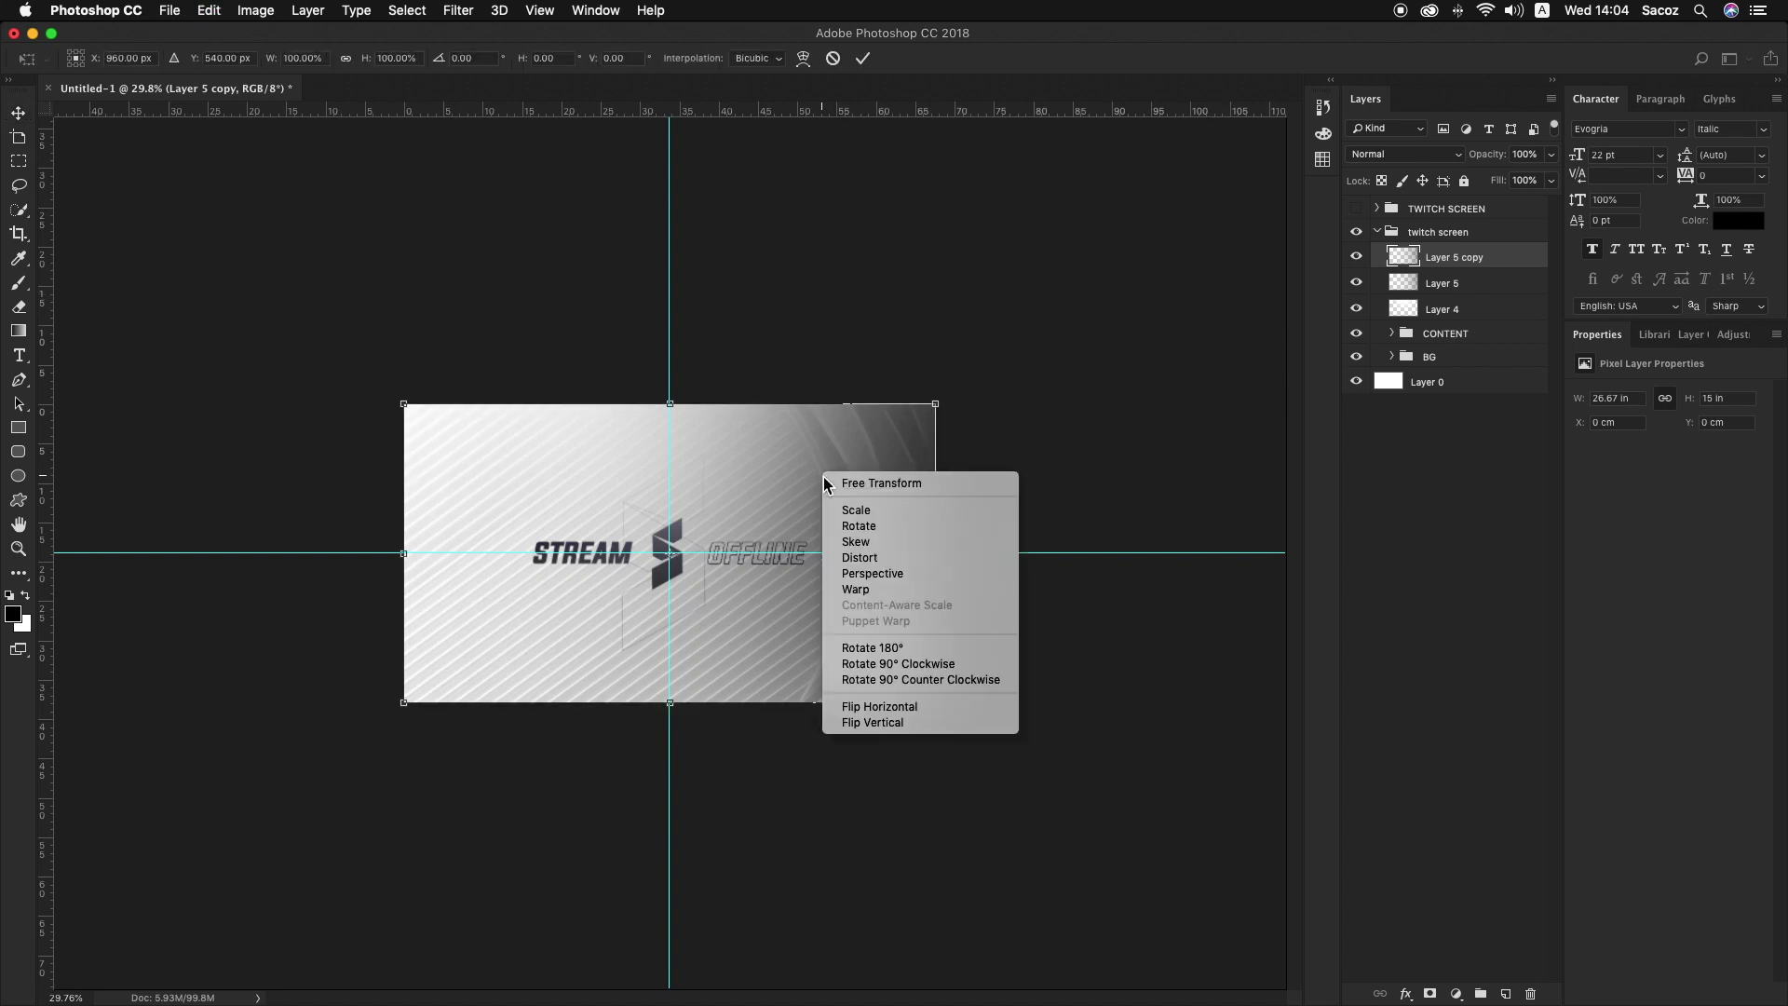
click(894, 705)
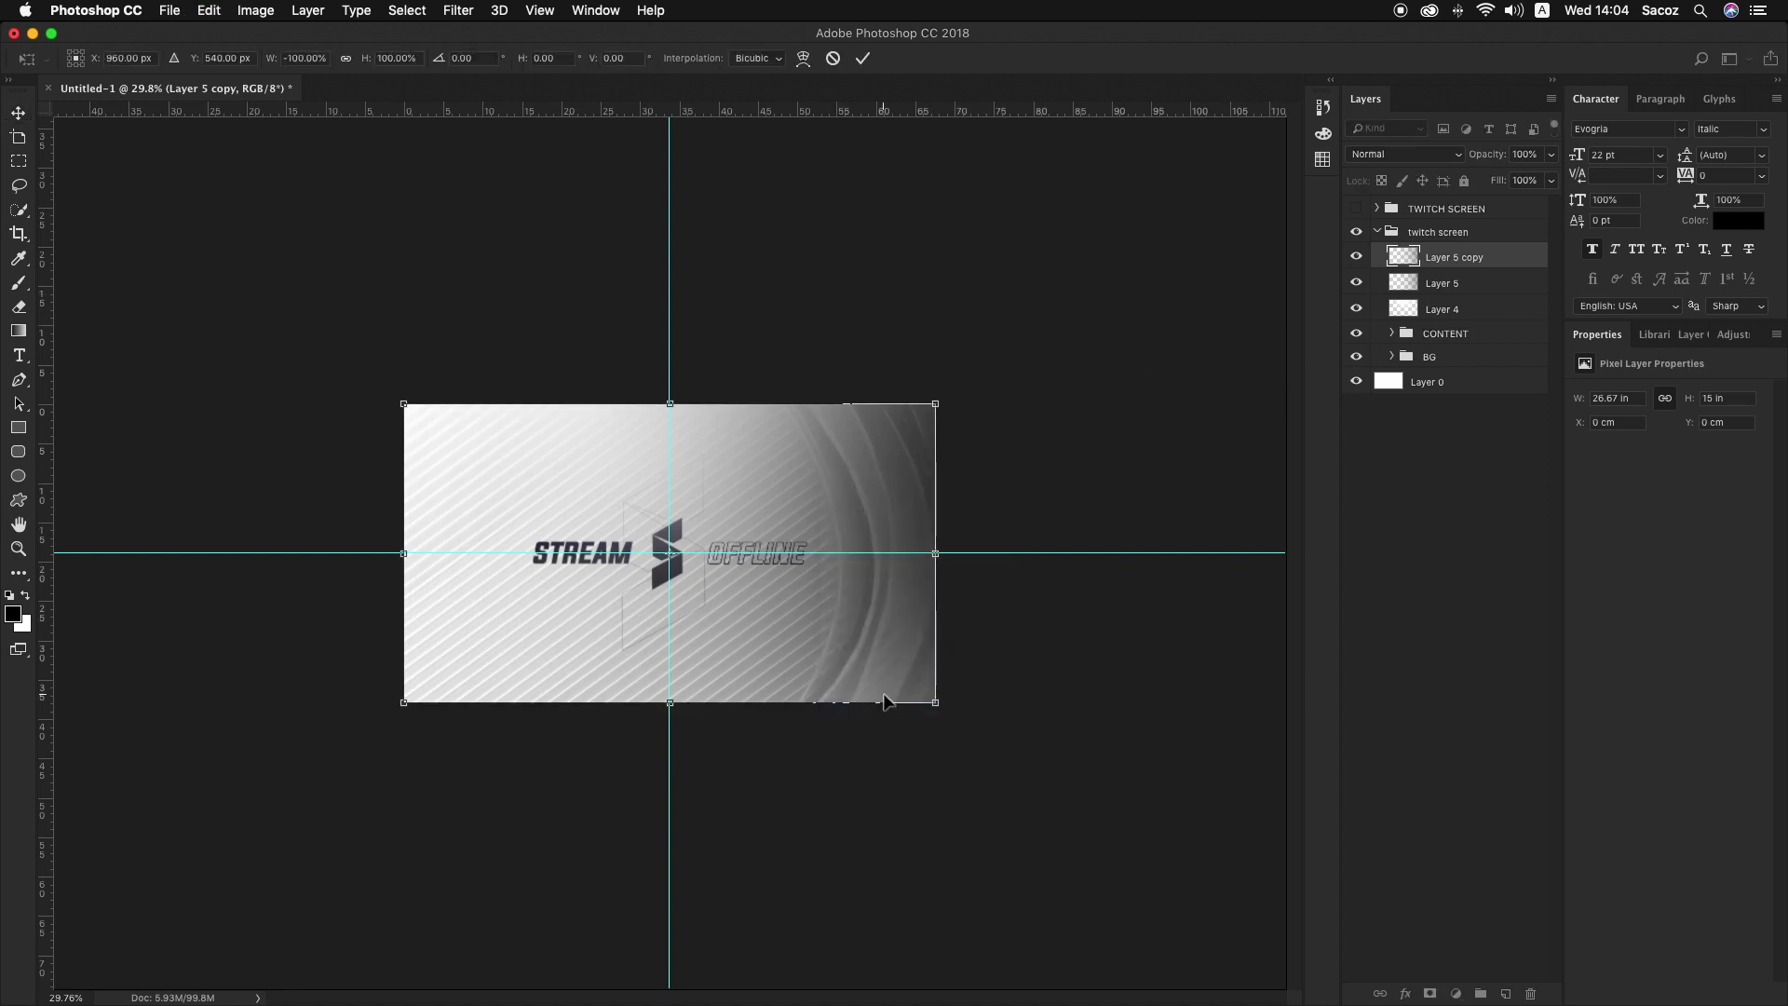
key(Return)
Step: Merge the two black shading layers into one and lower its opacity to 66%
key(z)
drag(738, 571, 771, 601)
key(v)
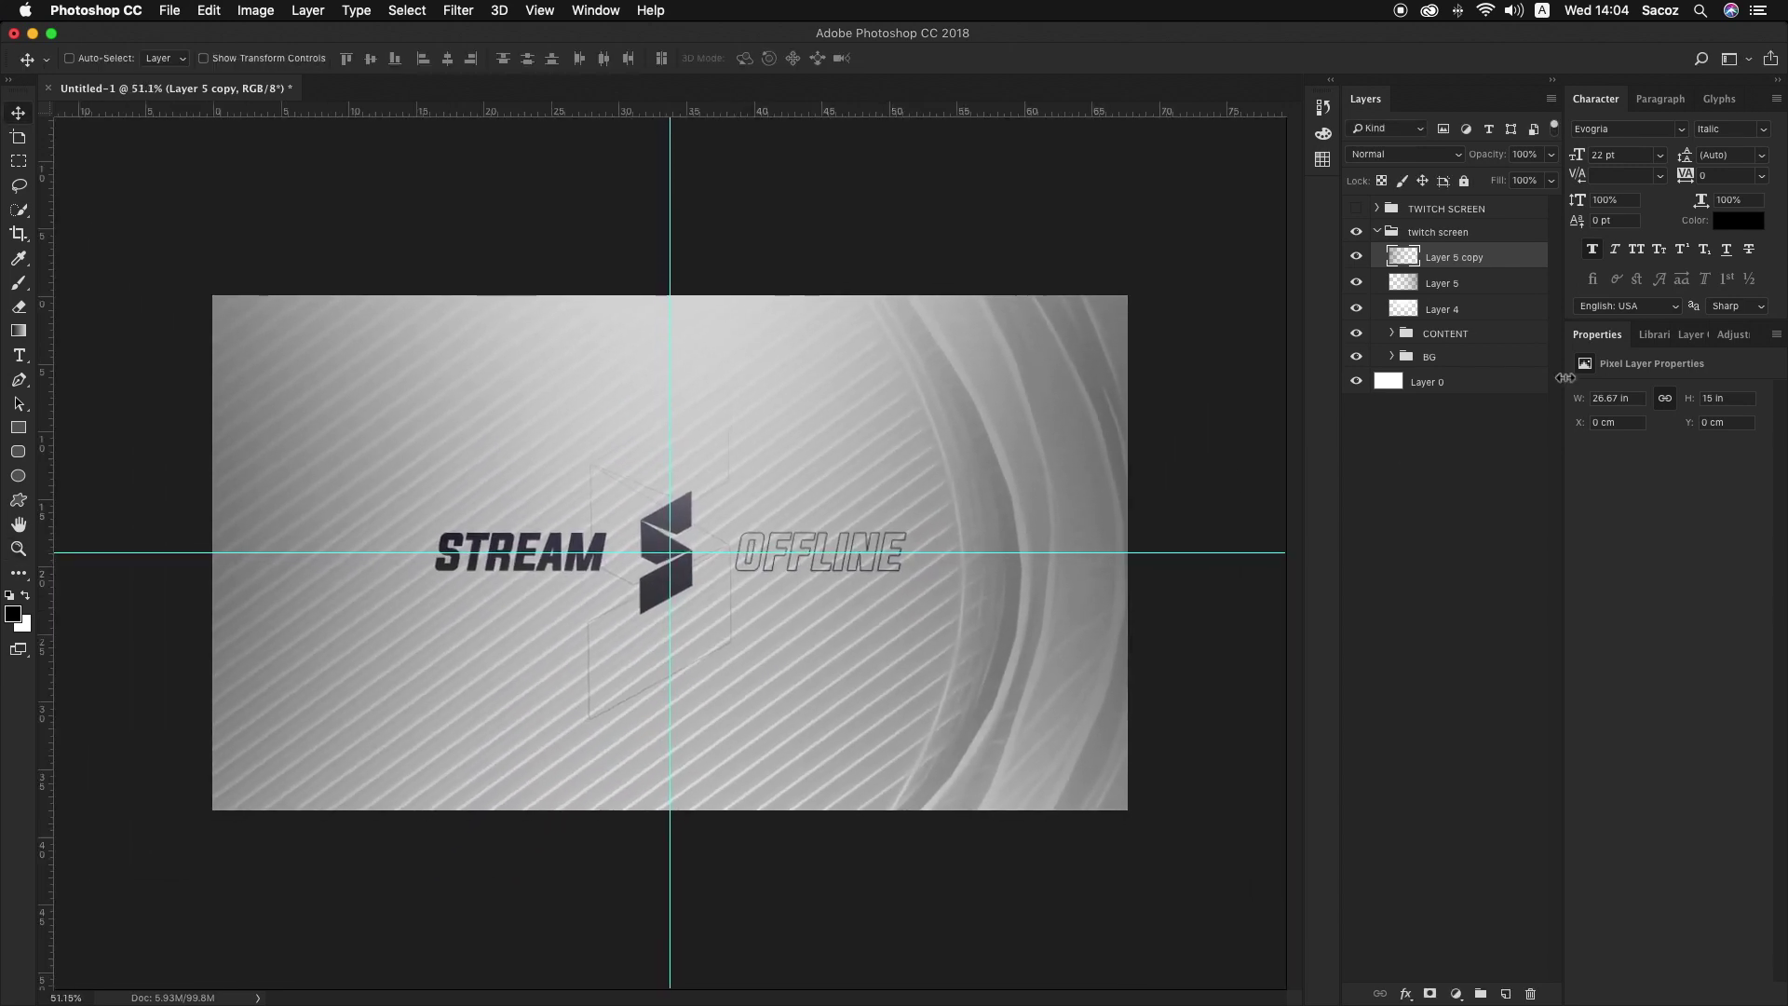
click(1494, 285)
key(BackSpace)
click(1551, 155)
drag(1550, 172, 1522, 177)
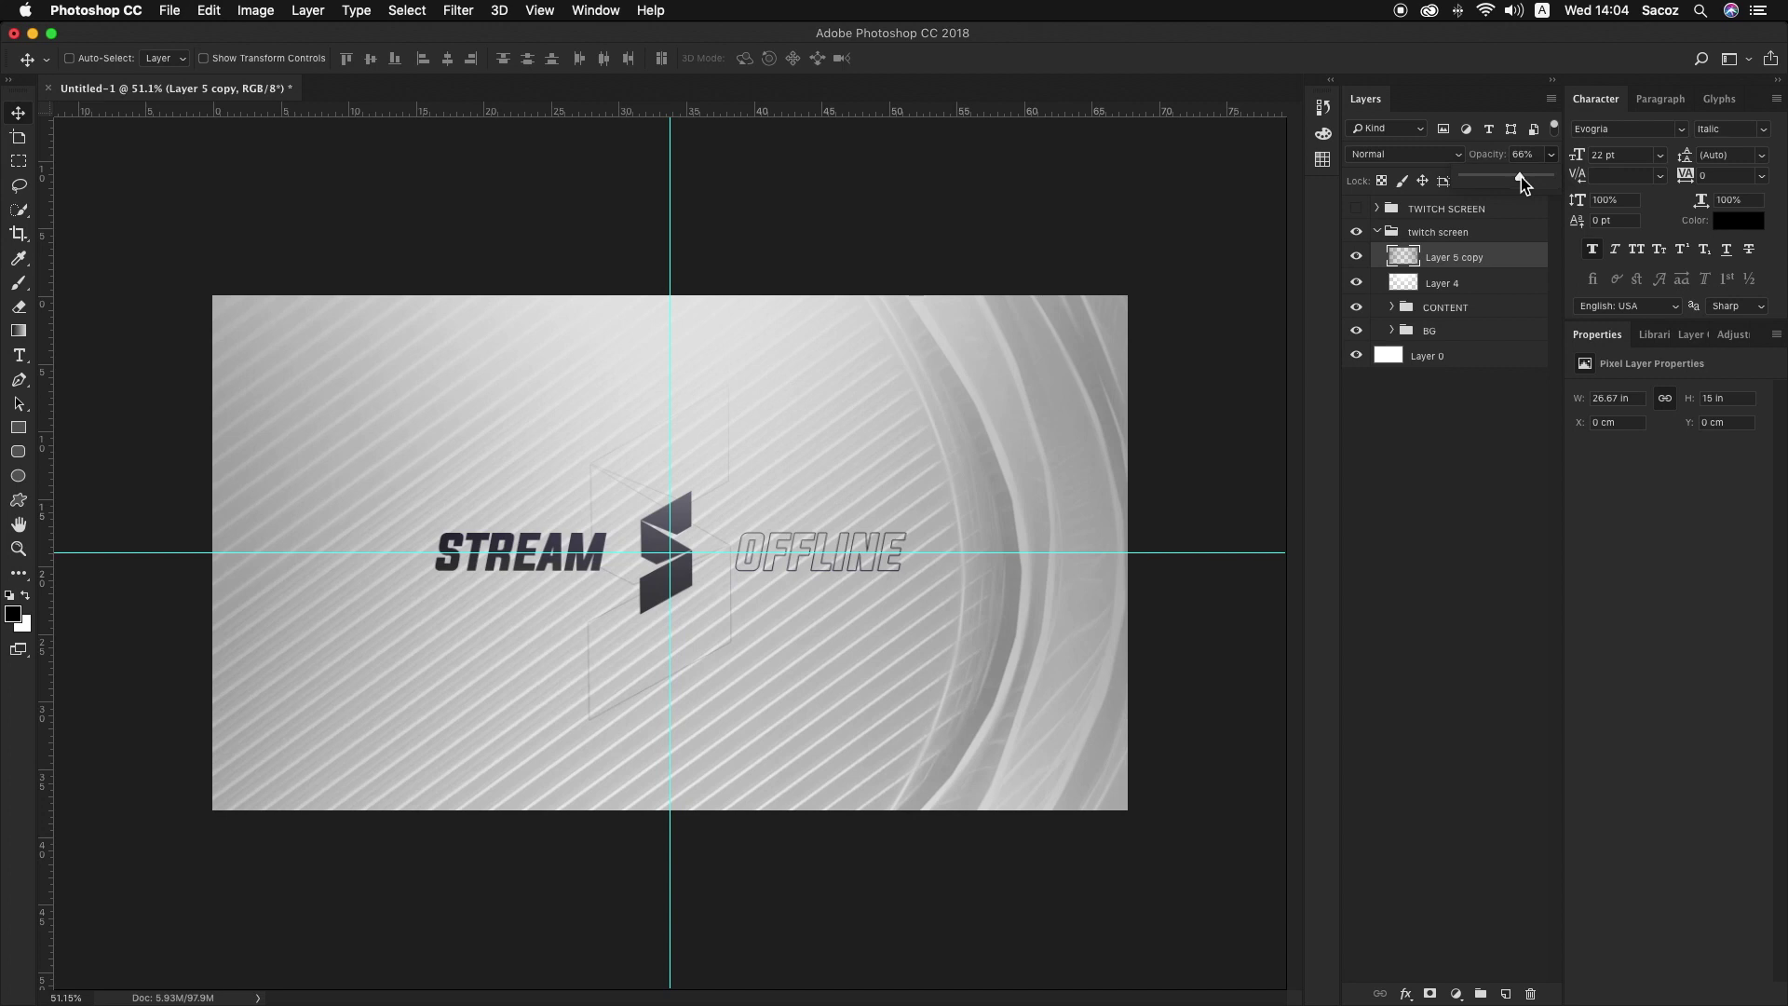
Step: Group the black shading layer and the white glow layer, and name the group LIGHINTG
click(1516, 267)
shift+click(1506, 291)
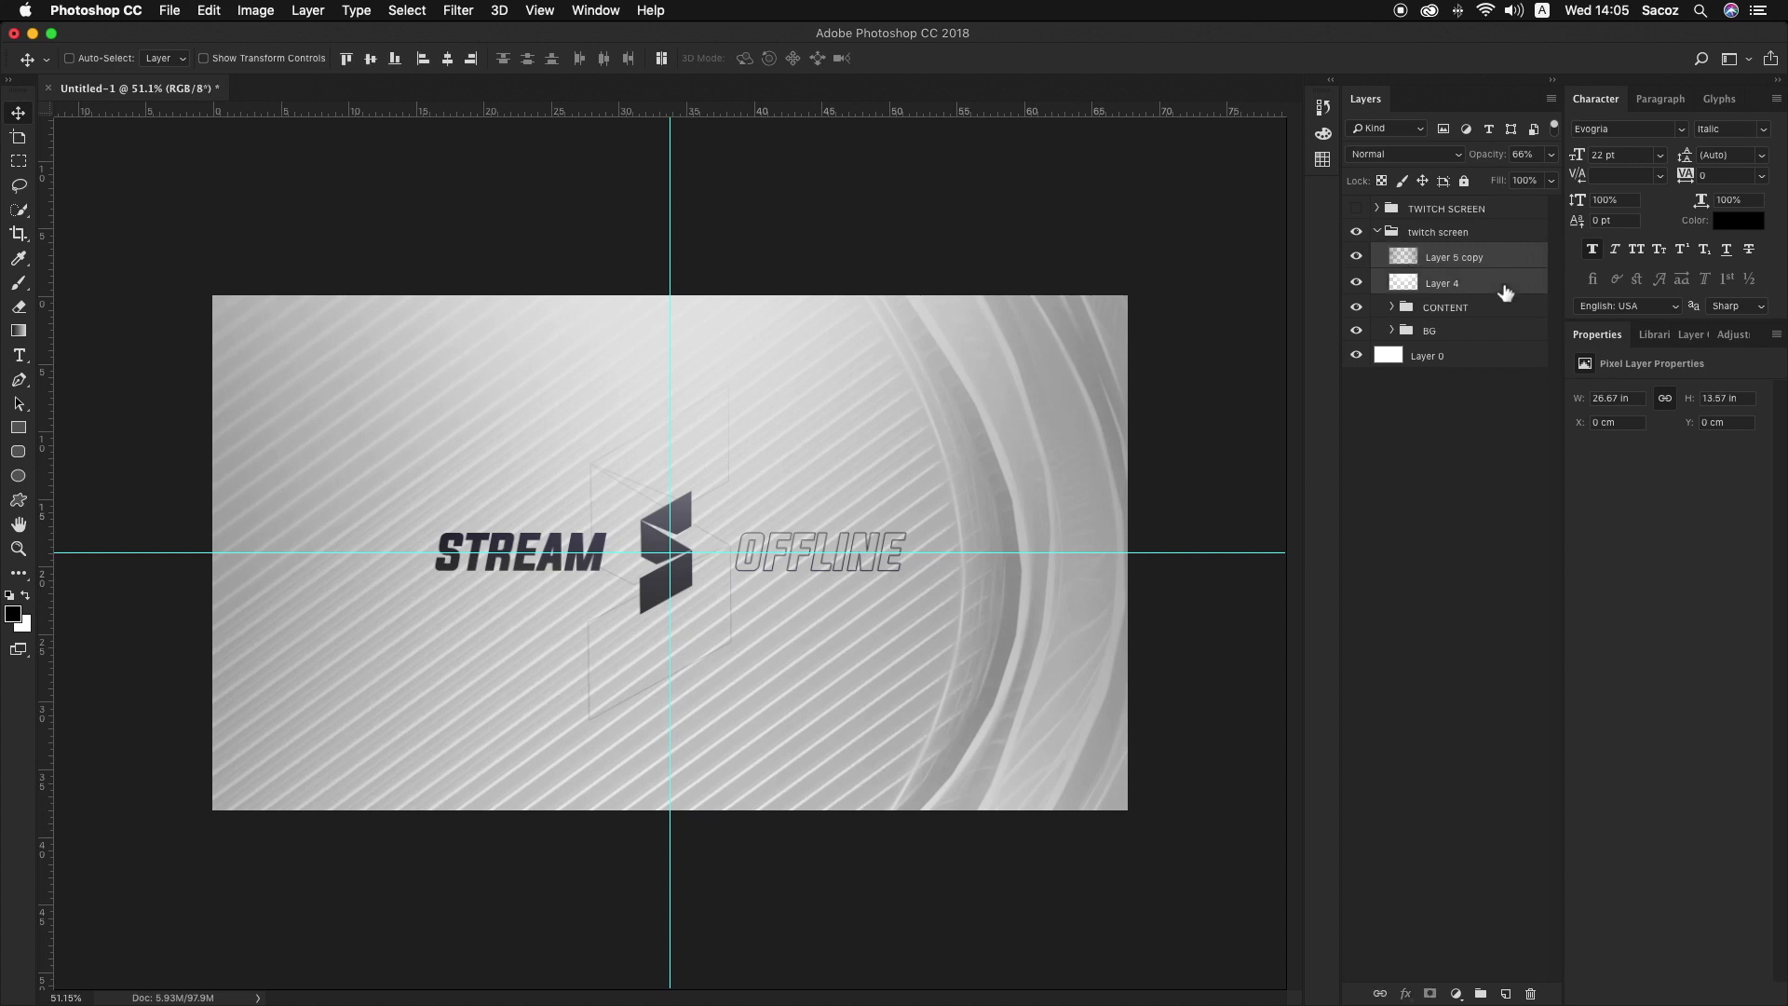
key(super+g)
double_click(1440, 255)
text(LIGHINTG)
key(Return)
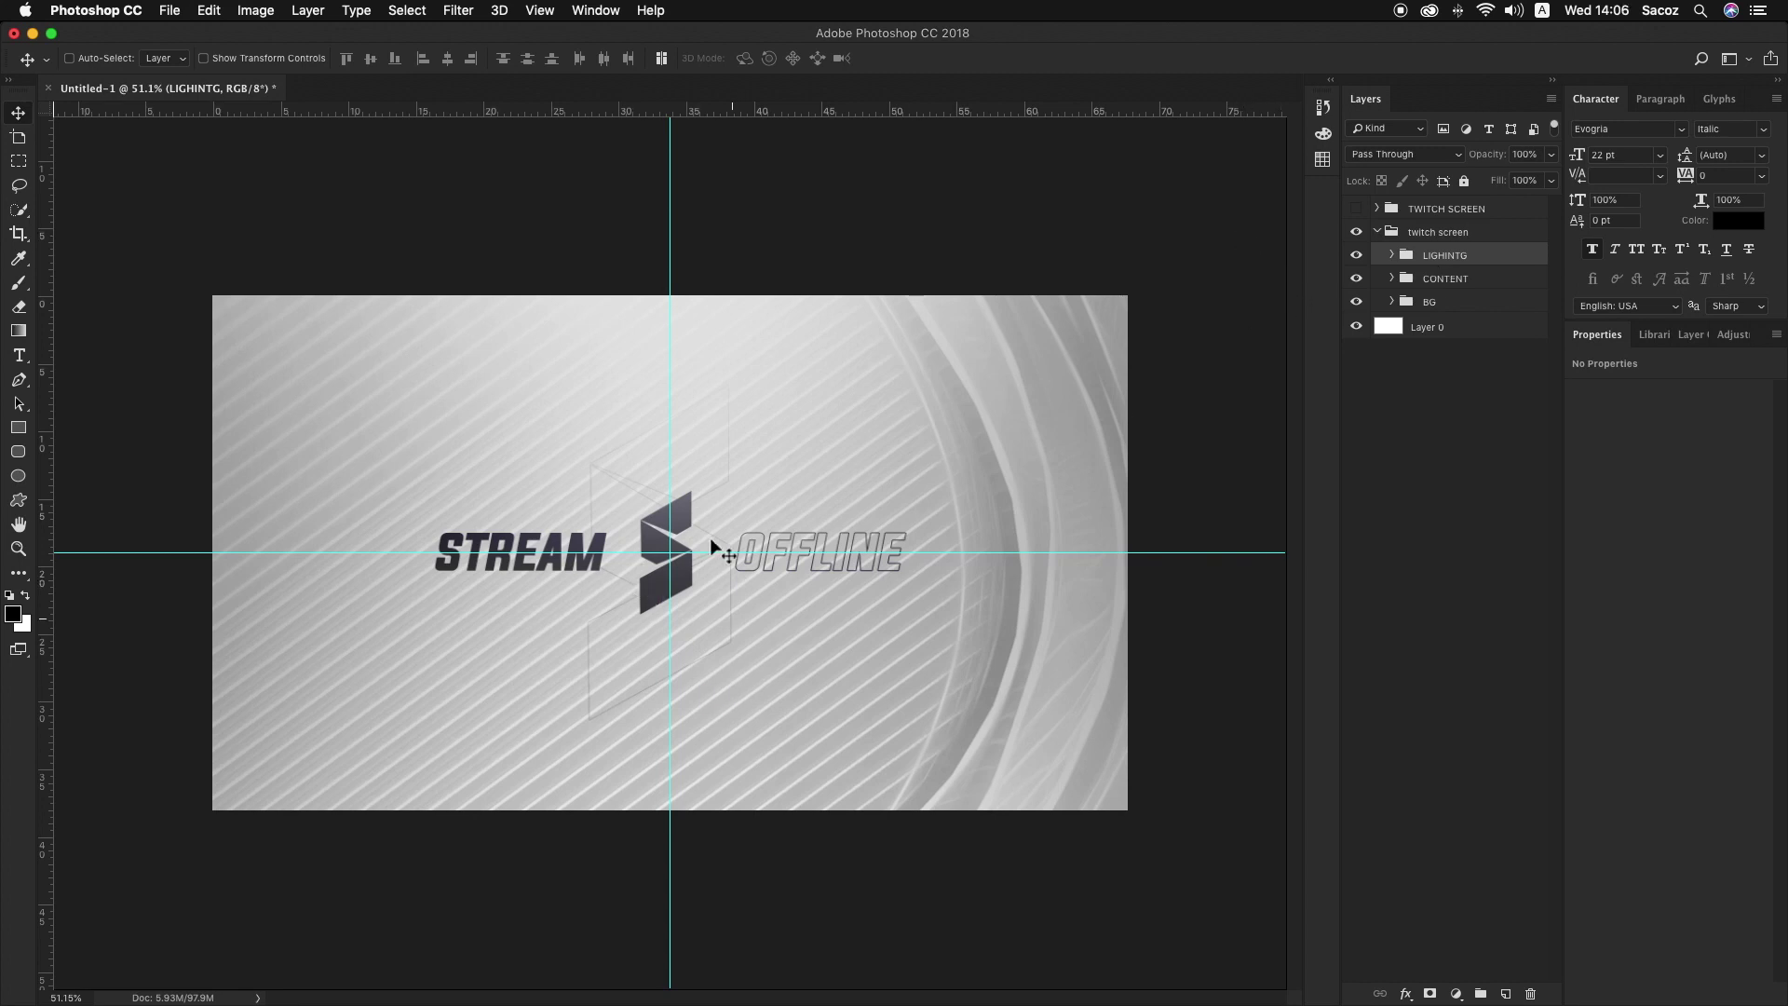
Step: Compare the recreated twitch screen group with the original TWITCH SCREEN group by toggling their visibility, ending with the recreated group shown
key(z)
mouse_move(663, 547)
mouse_down()
mouse_move(692, 575)
mouse_move(666, 561)
mouse_up()
key(v)
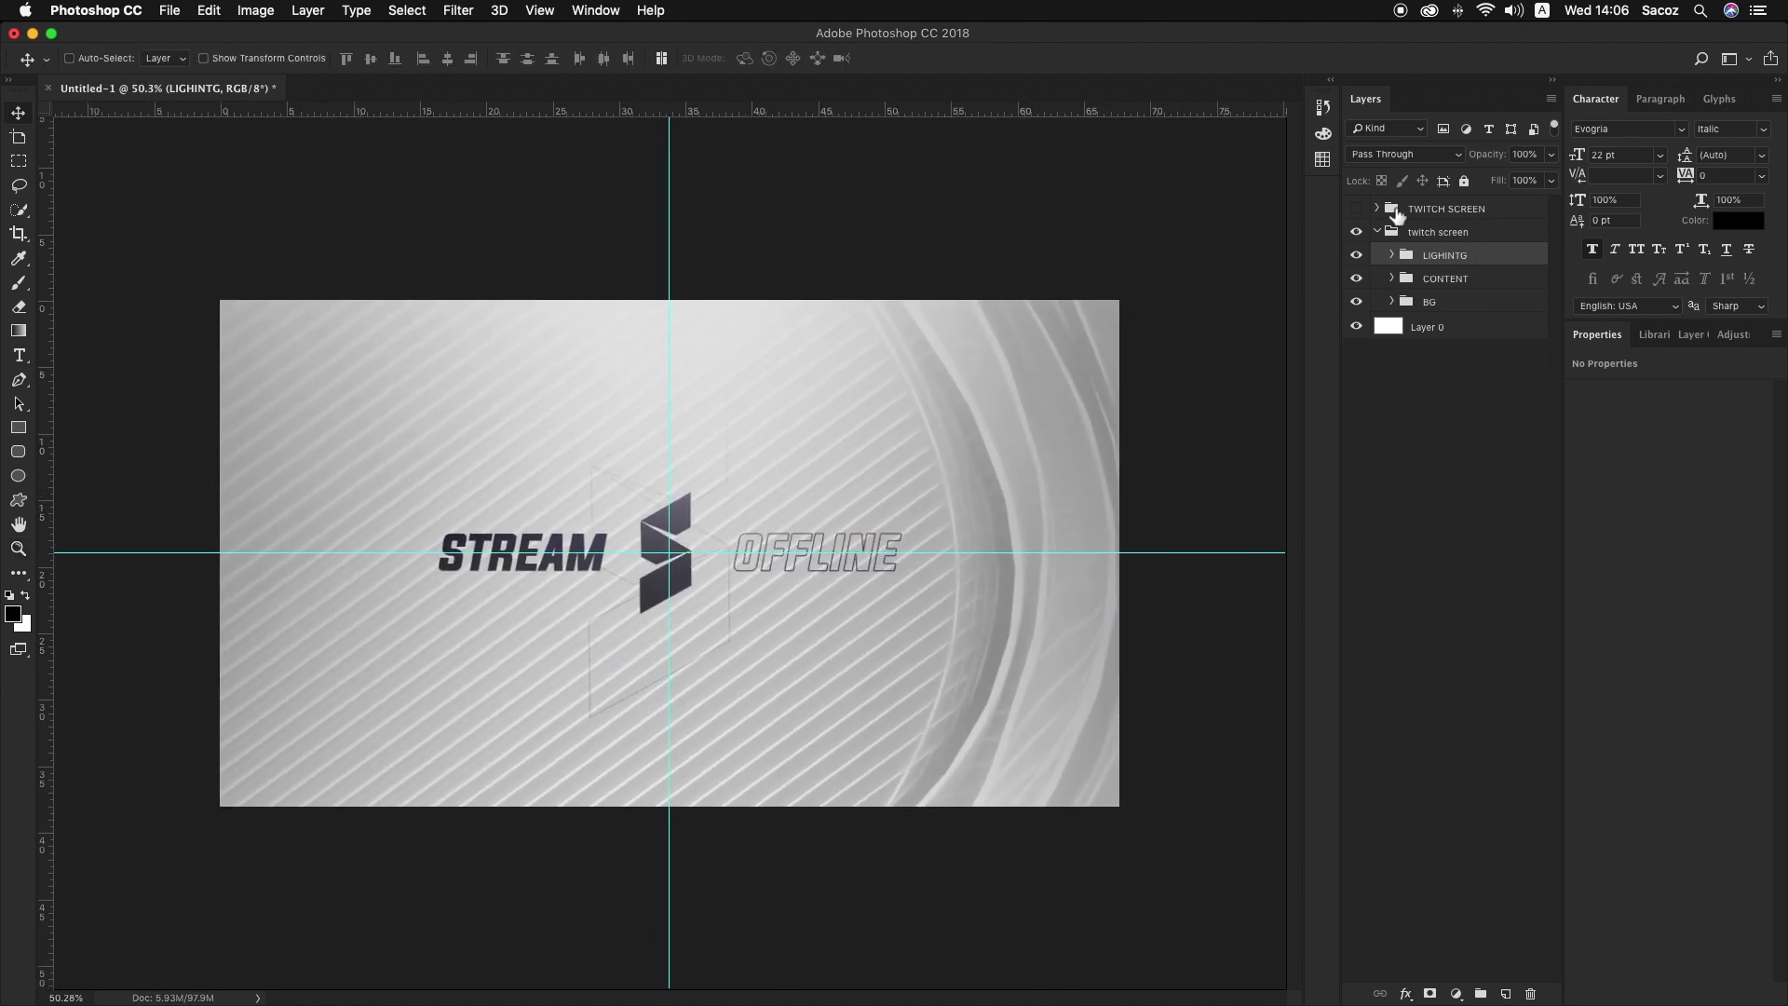
click(1375, 231)
click(1357, 210)
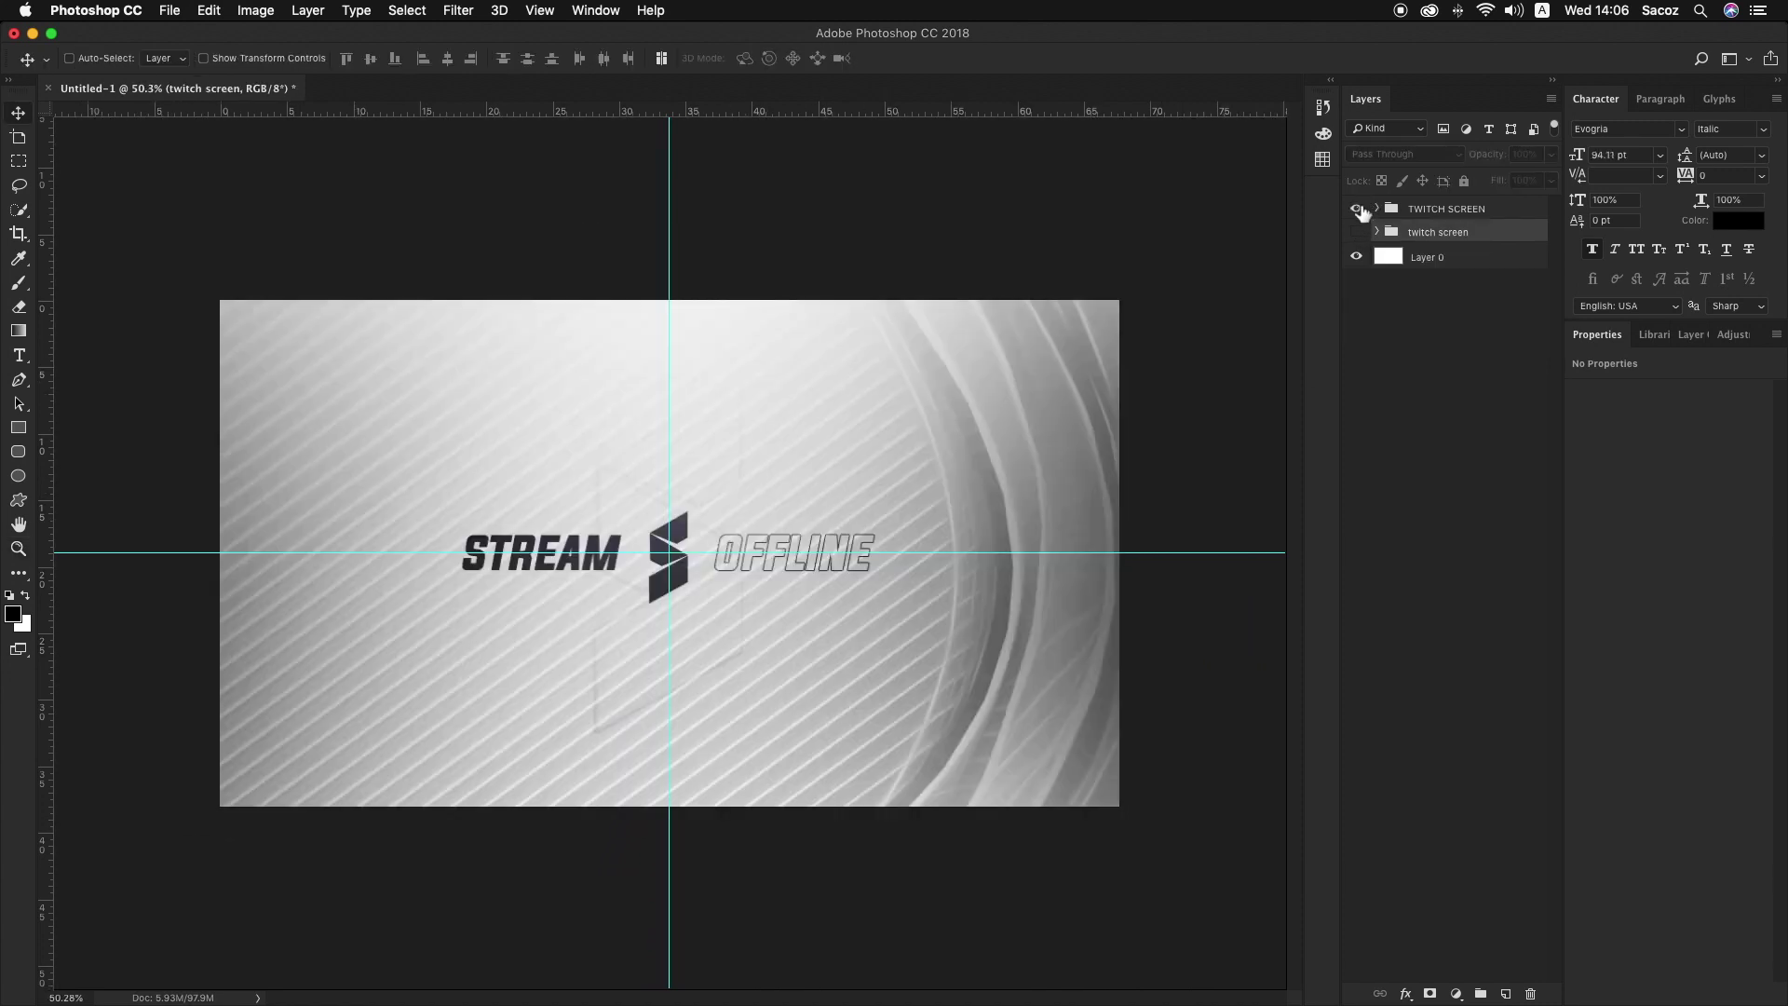
click(1358, 209)
click(1358, 231)
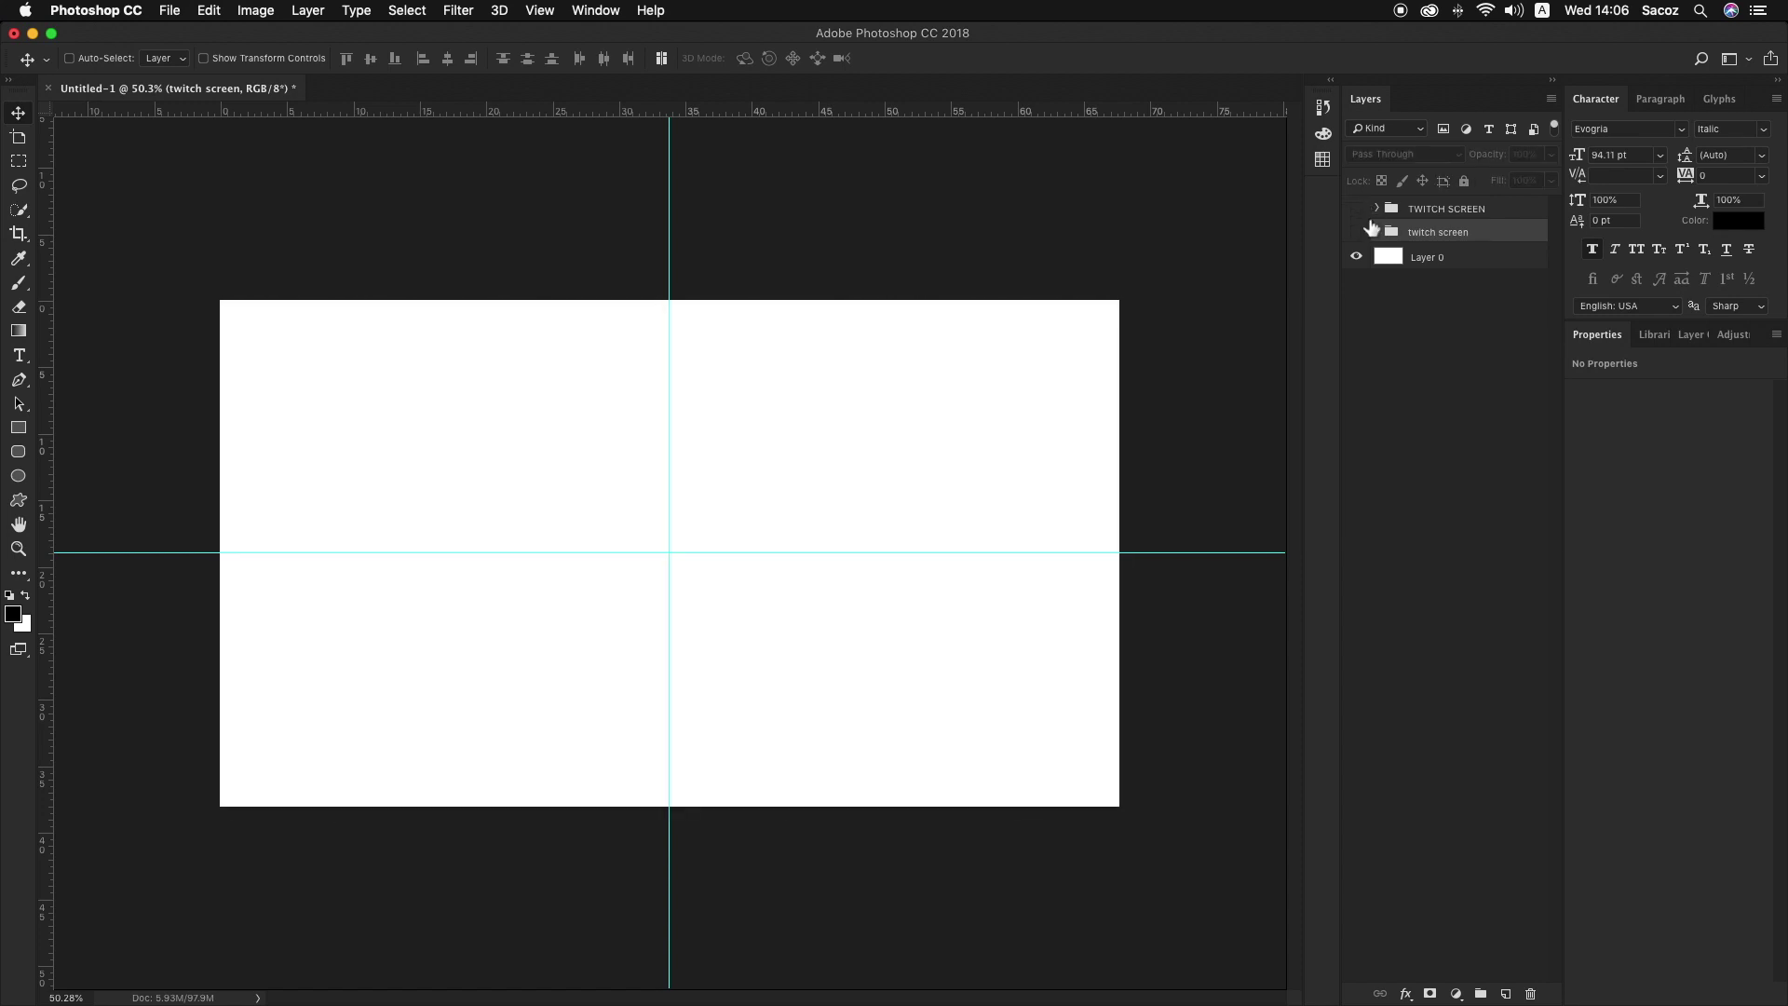
click(1358, 233)
click(1358, 233)
click(1357, 233)
click(1358, 232)
click(1358, 233)
click(1357, 233)
click(1357, 233)
click(1358, 233)
click(1378, 232)
click(1460, 258)
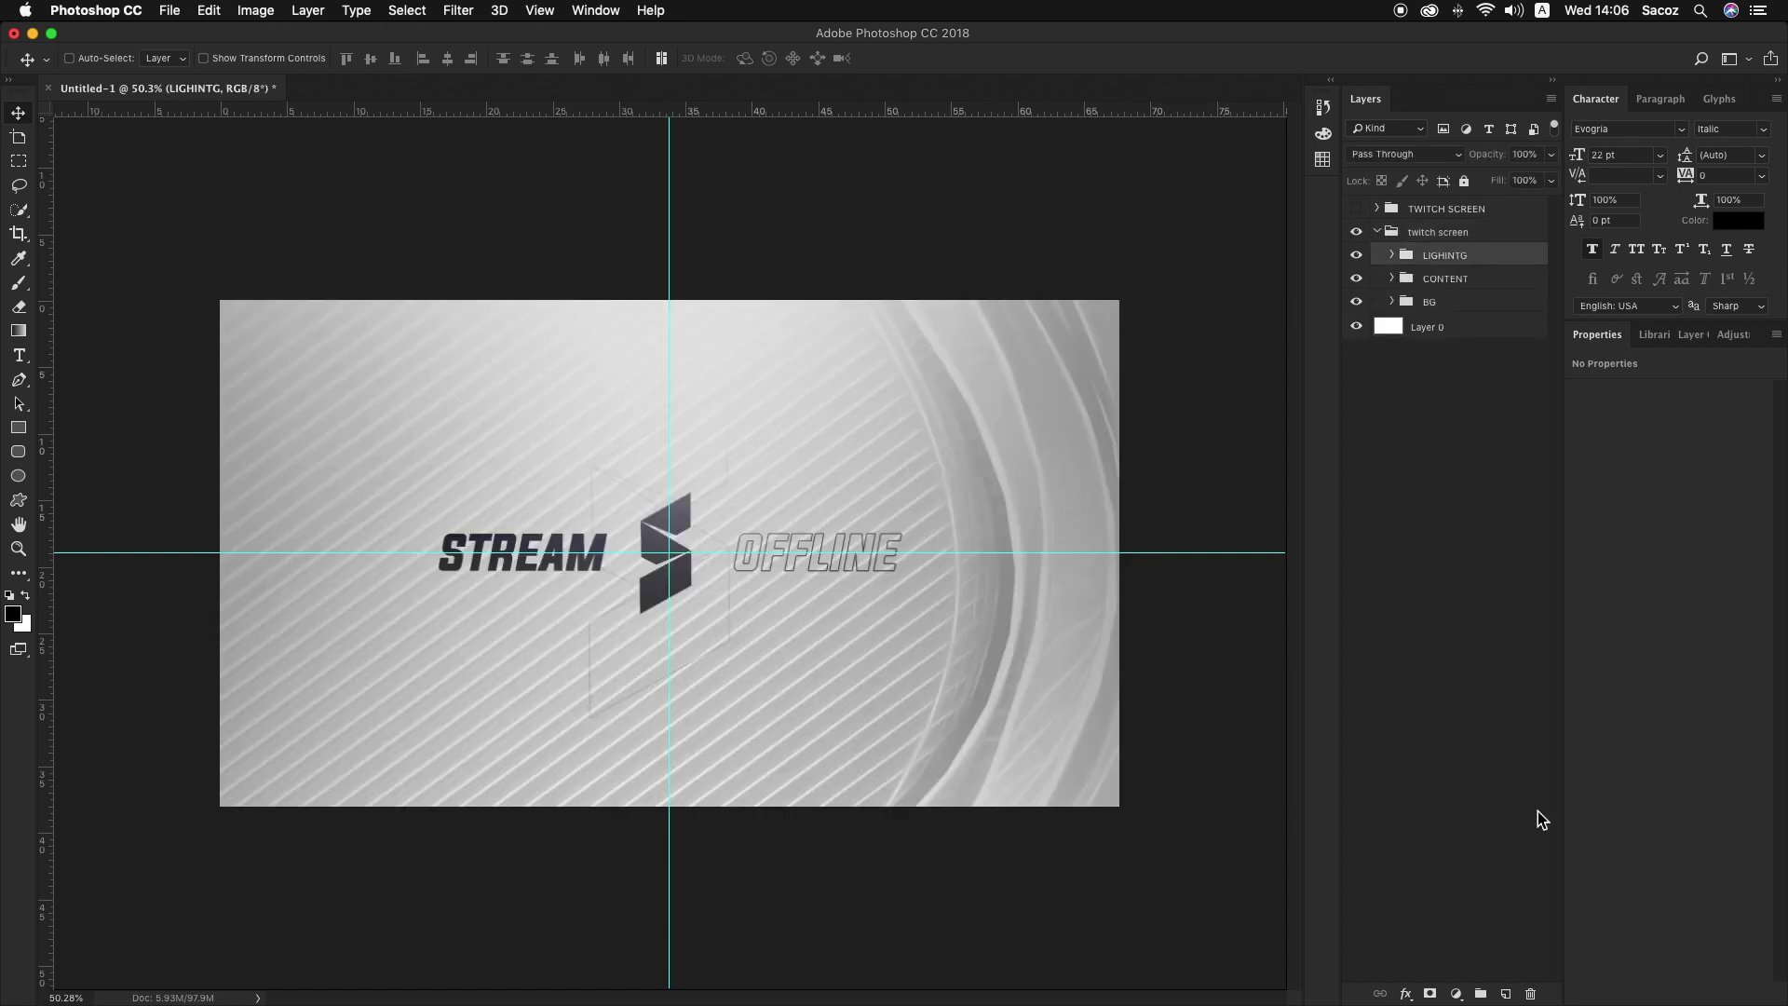
Step: Add a Brightness/Contrast adjustment layer above the LIGHINTG group with brightness 16 and contrast 50
click(1456, 994)
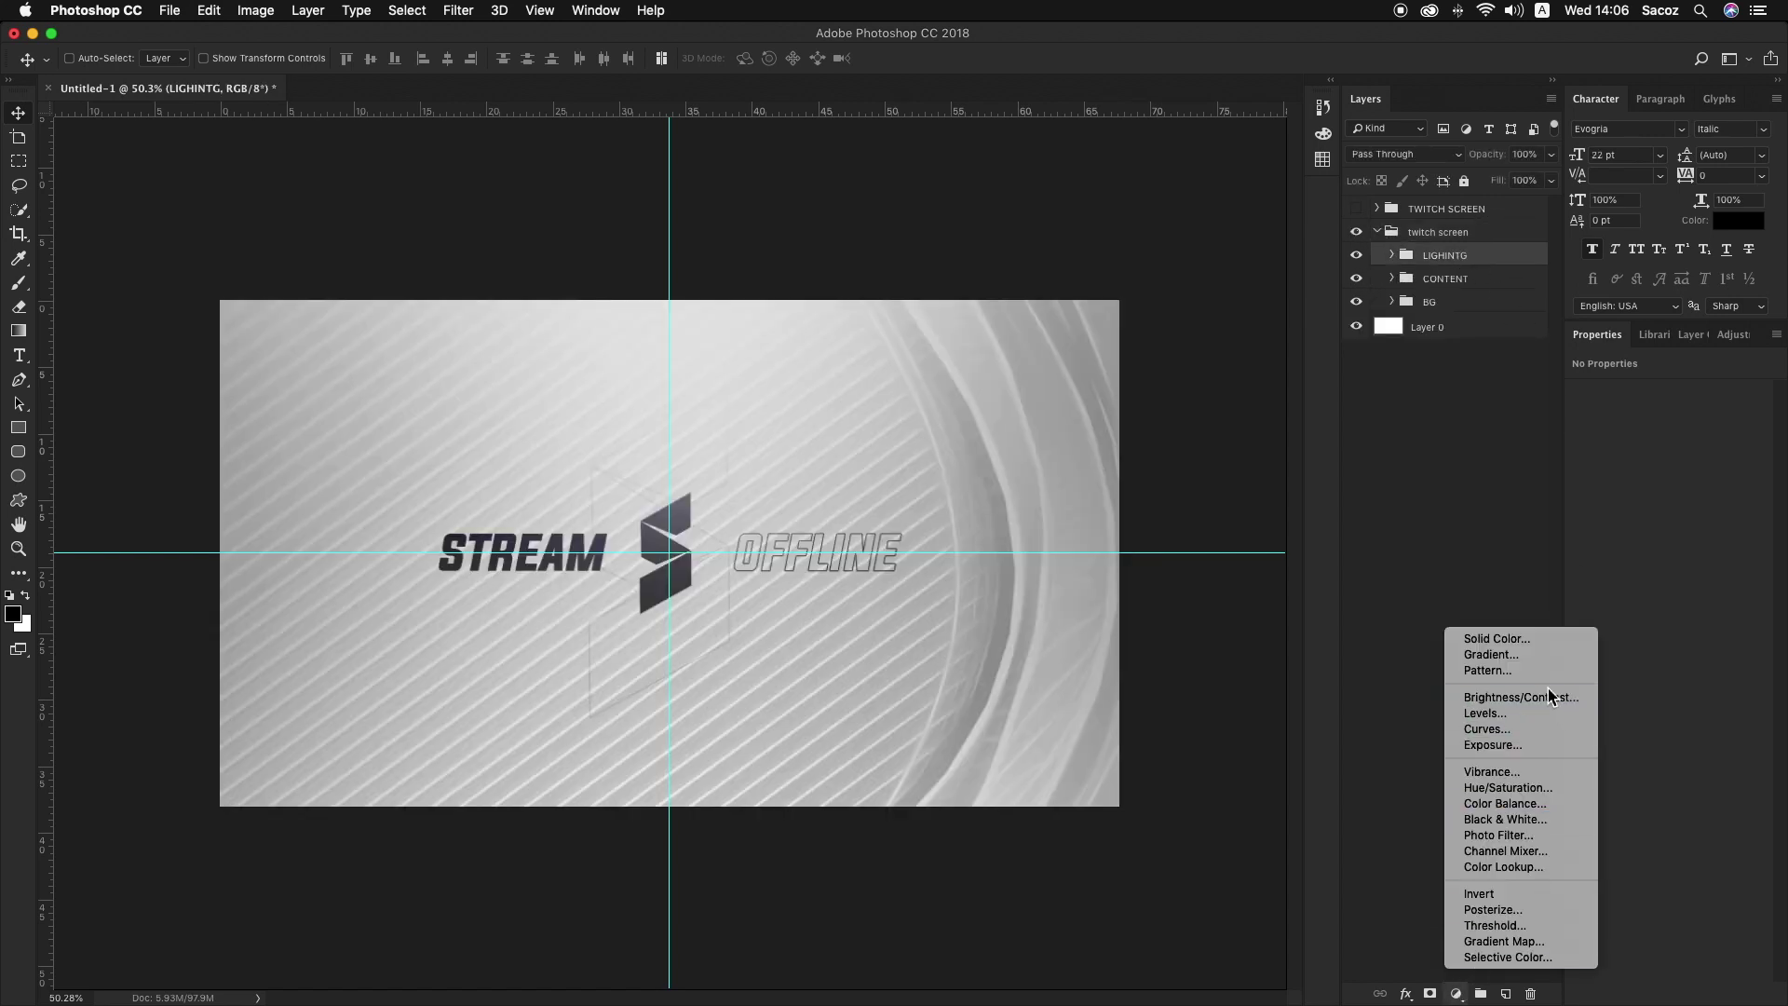
click(1545, 697)
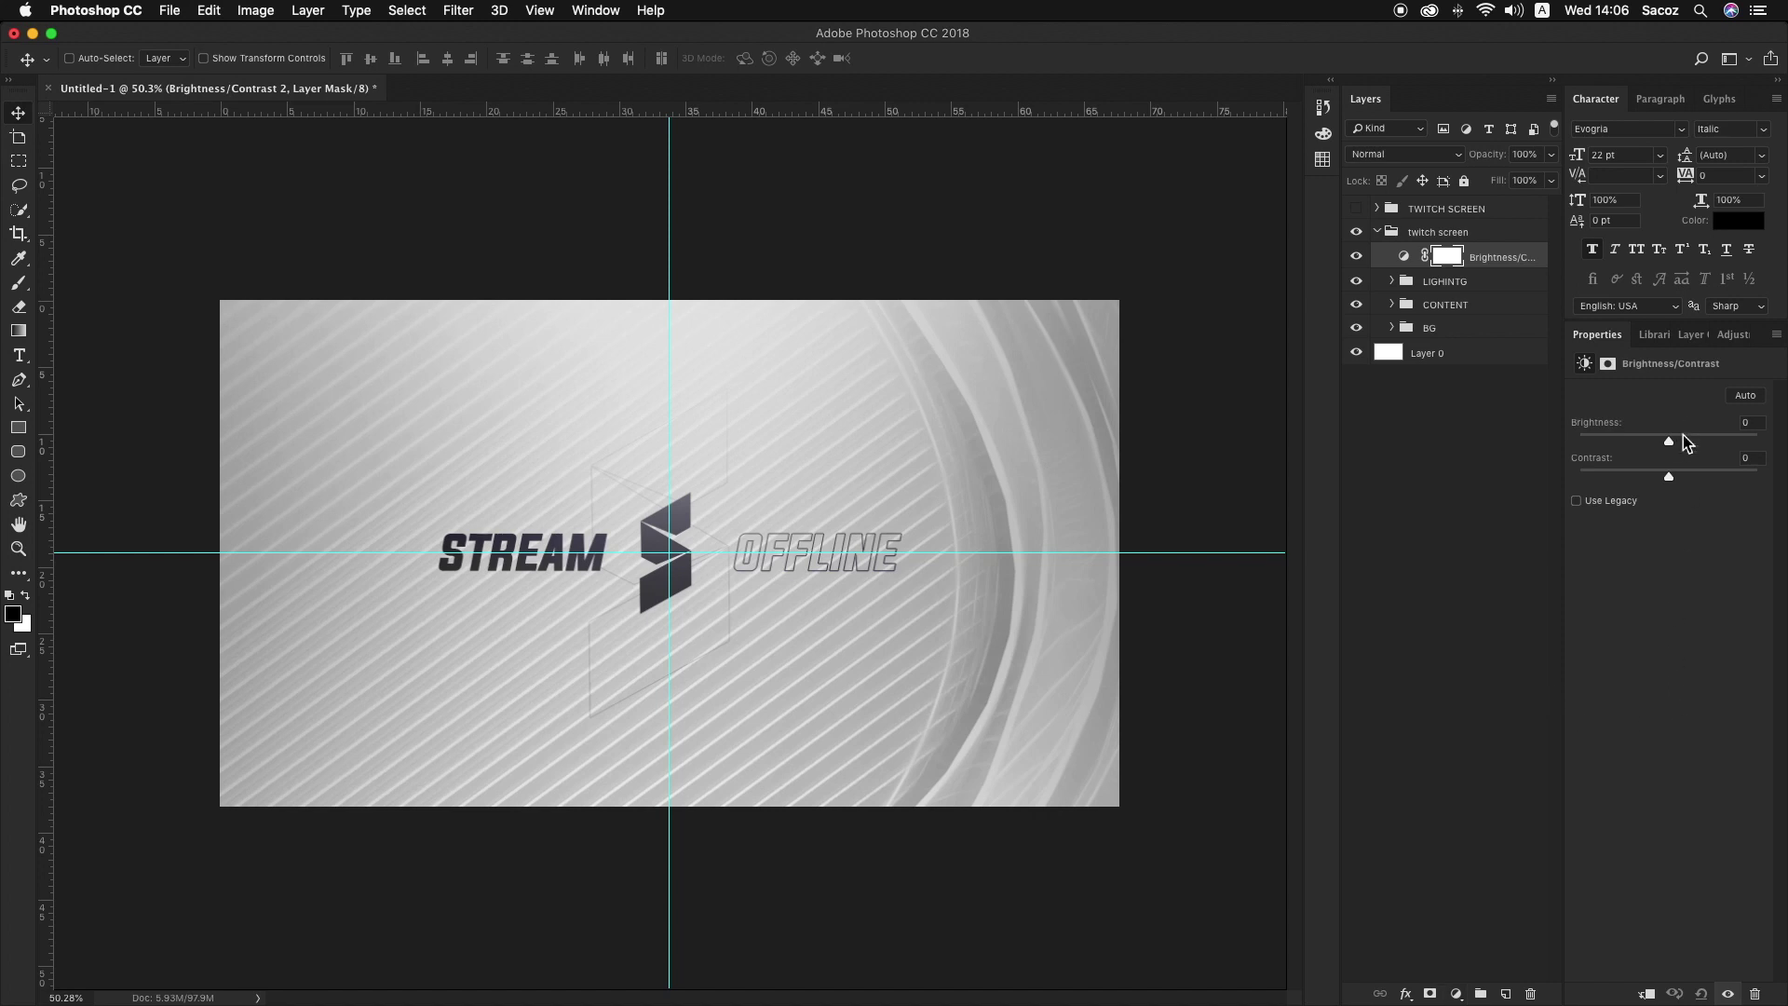
drag(1667, 442, 1708, 479)
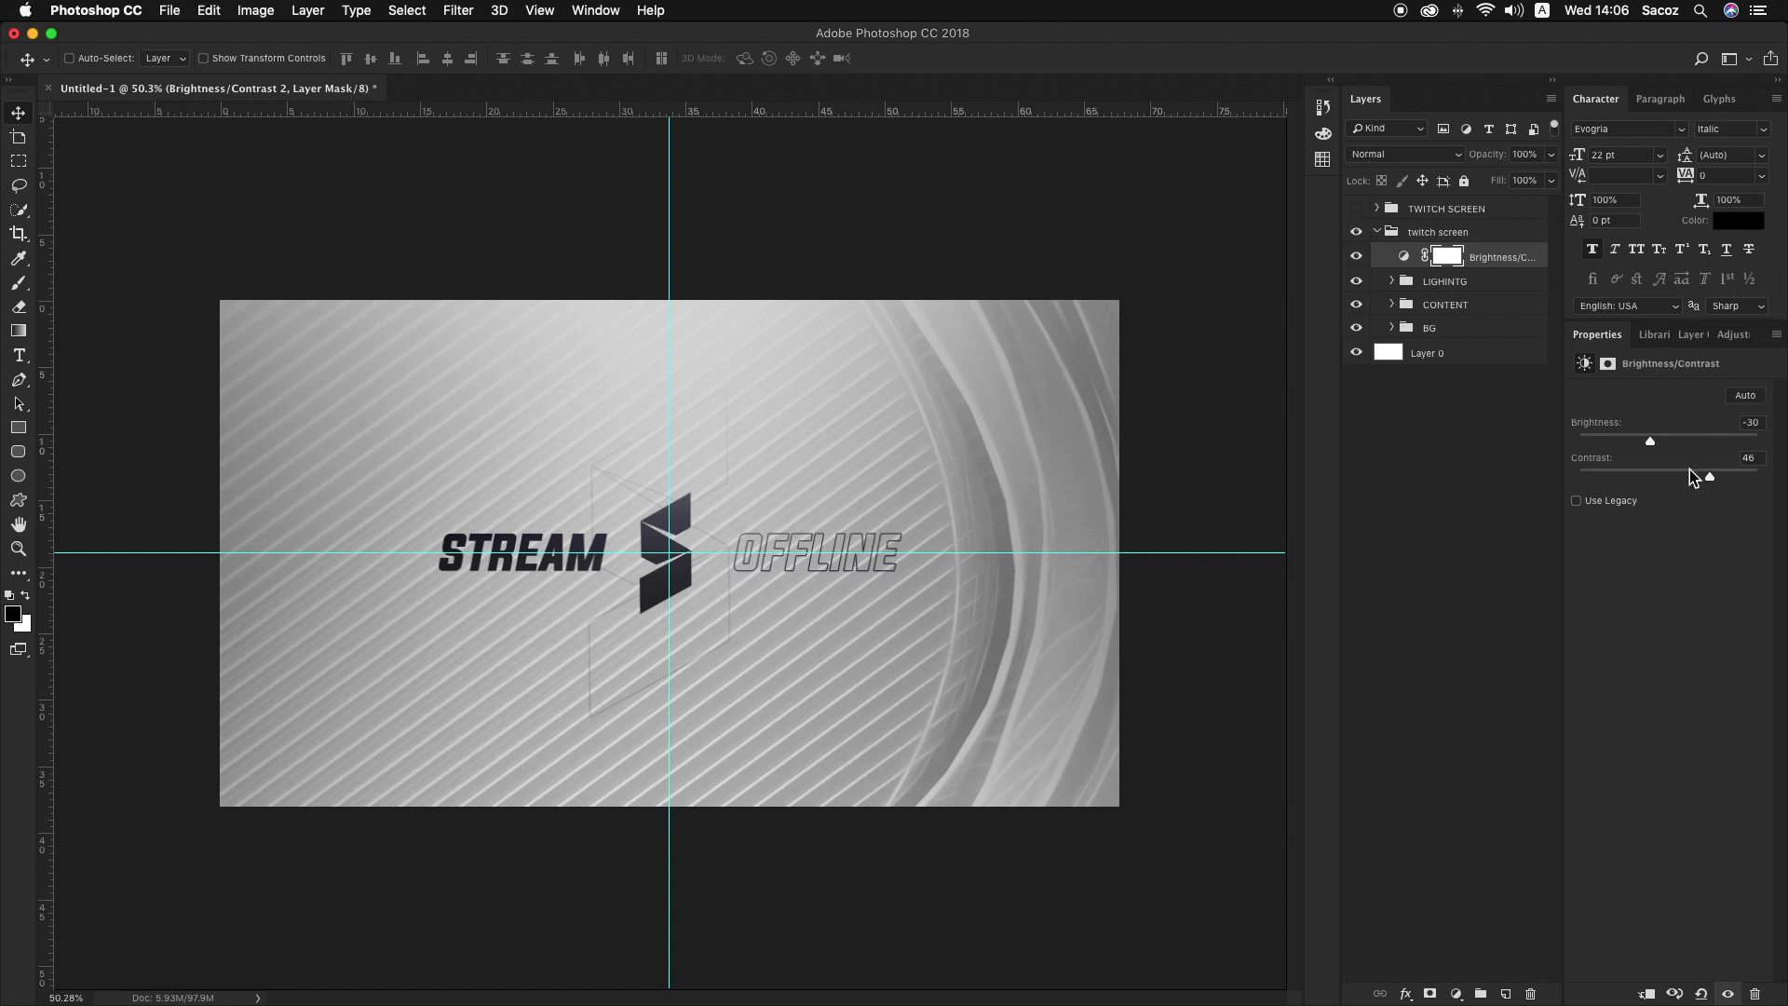
drag(1727, 475, 1615, 480)
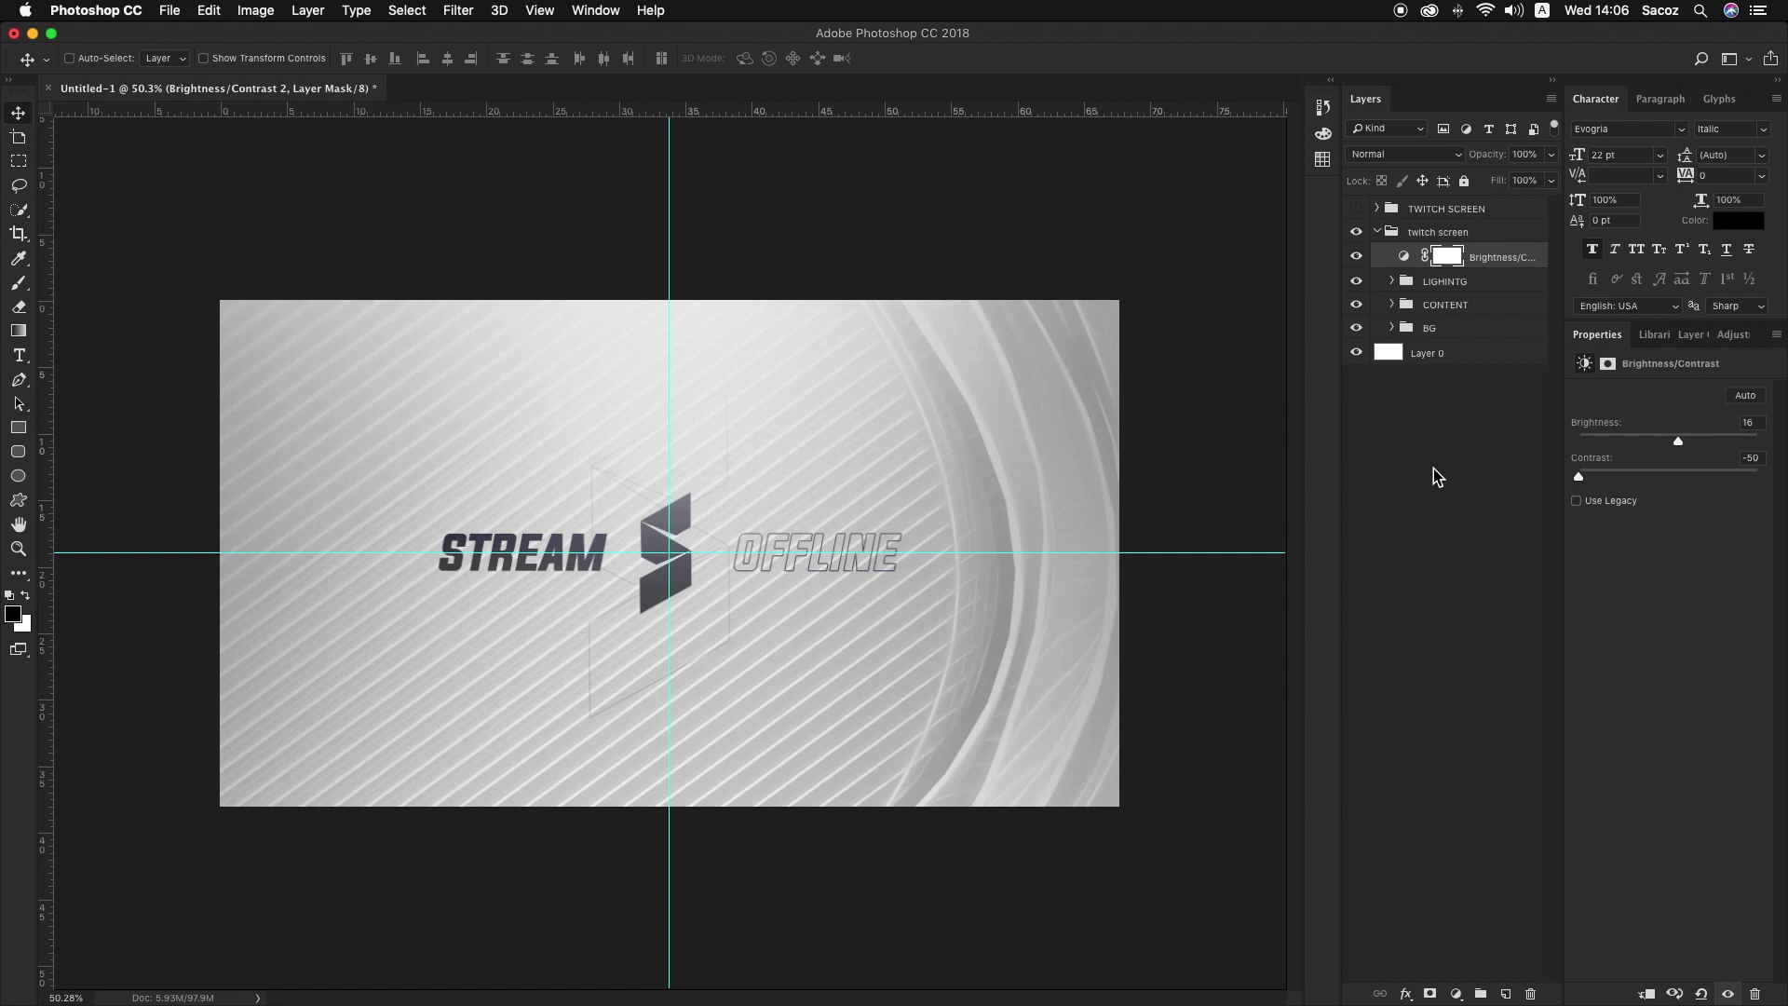
drag(1607, 476, 1715, 488)
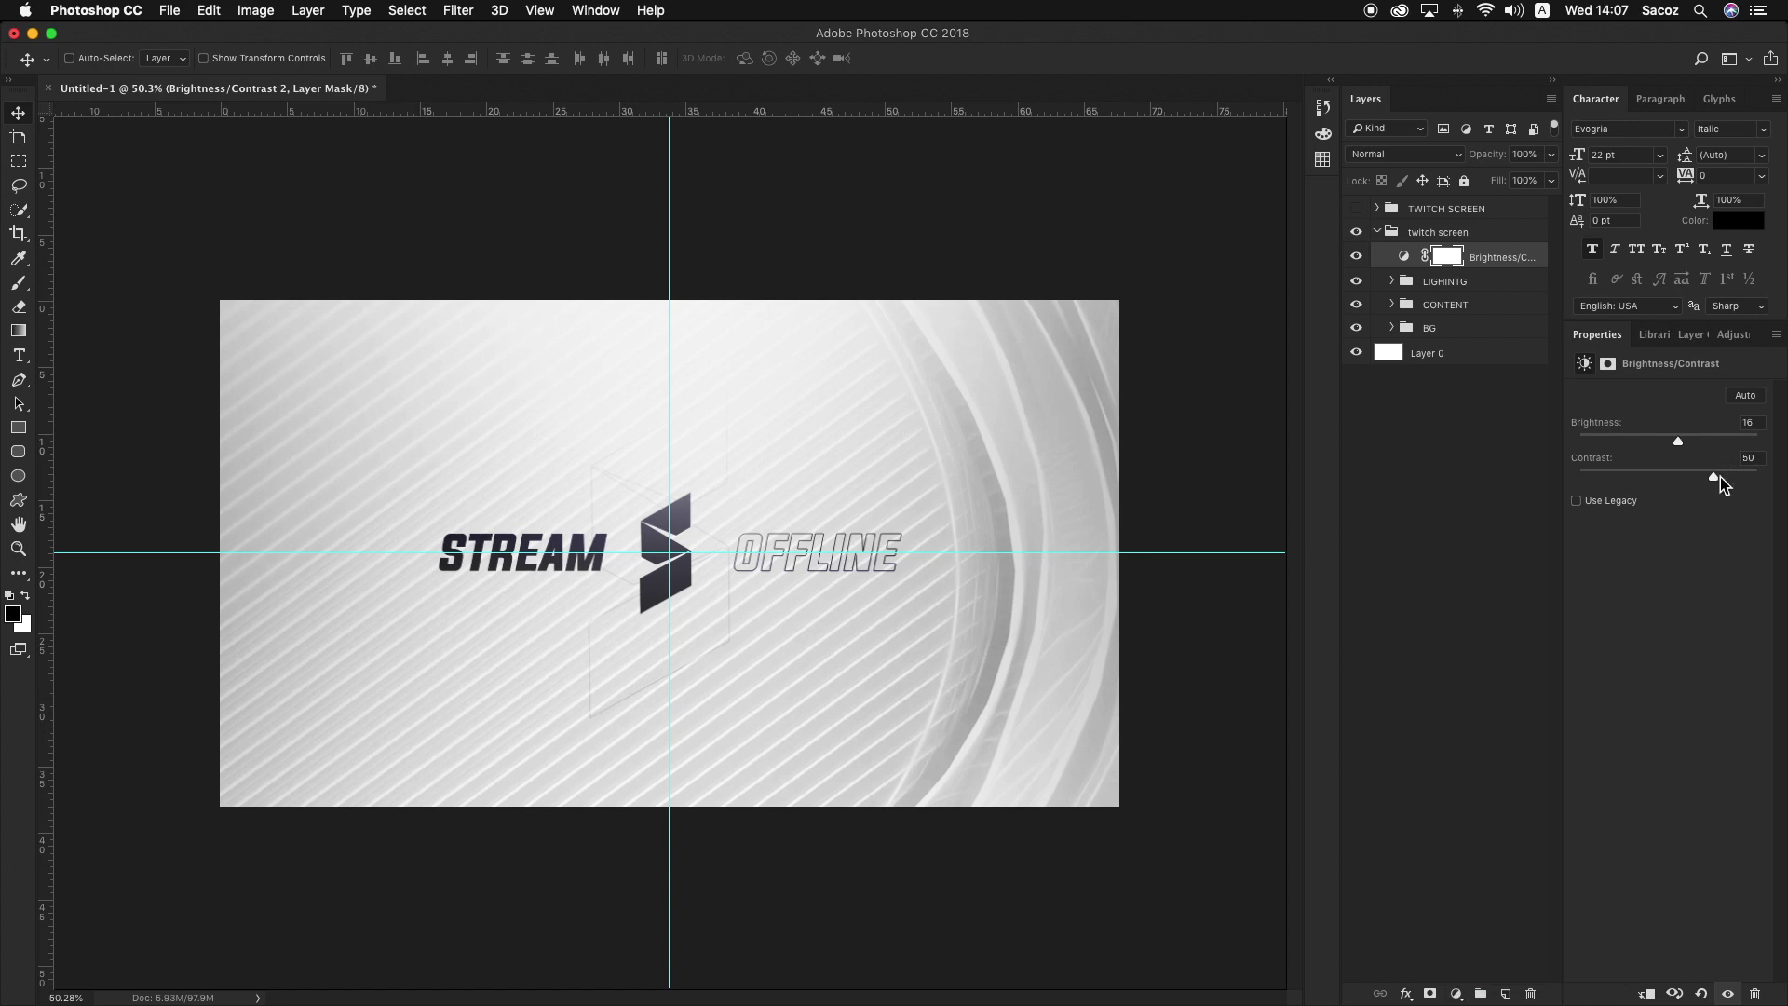
Step: Add a Curves adjustment layer, set a midtone point at input 136, output 119, and compare the image with and without it
click(1456, 995)
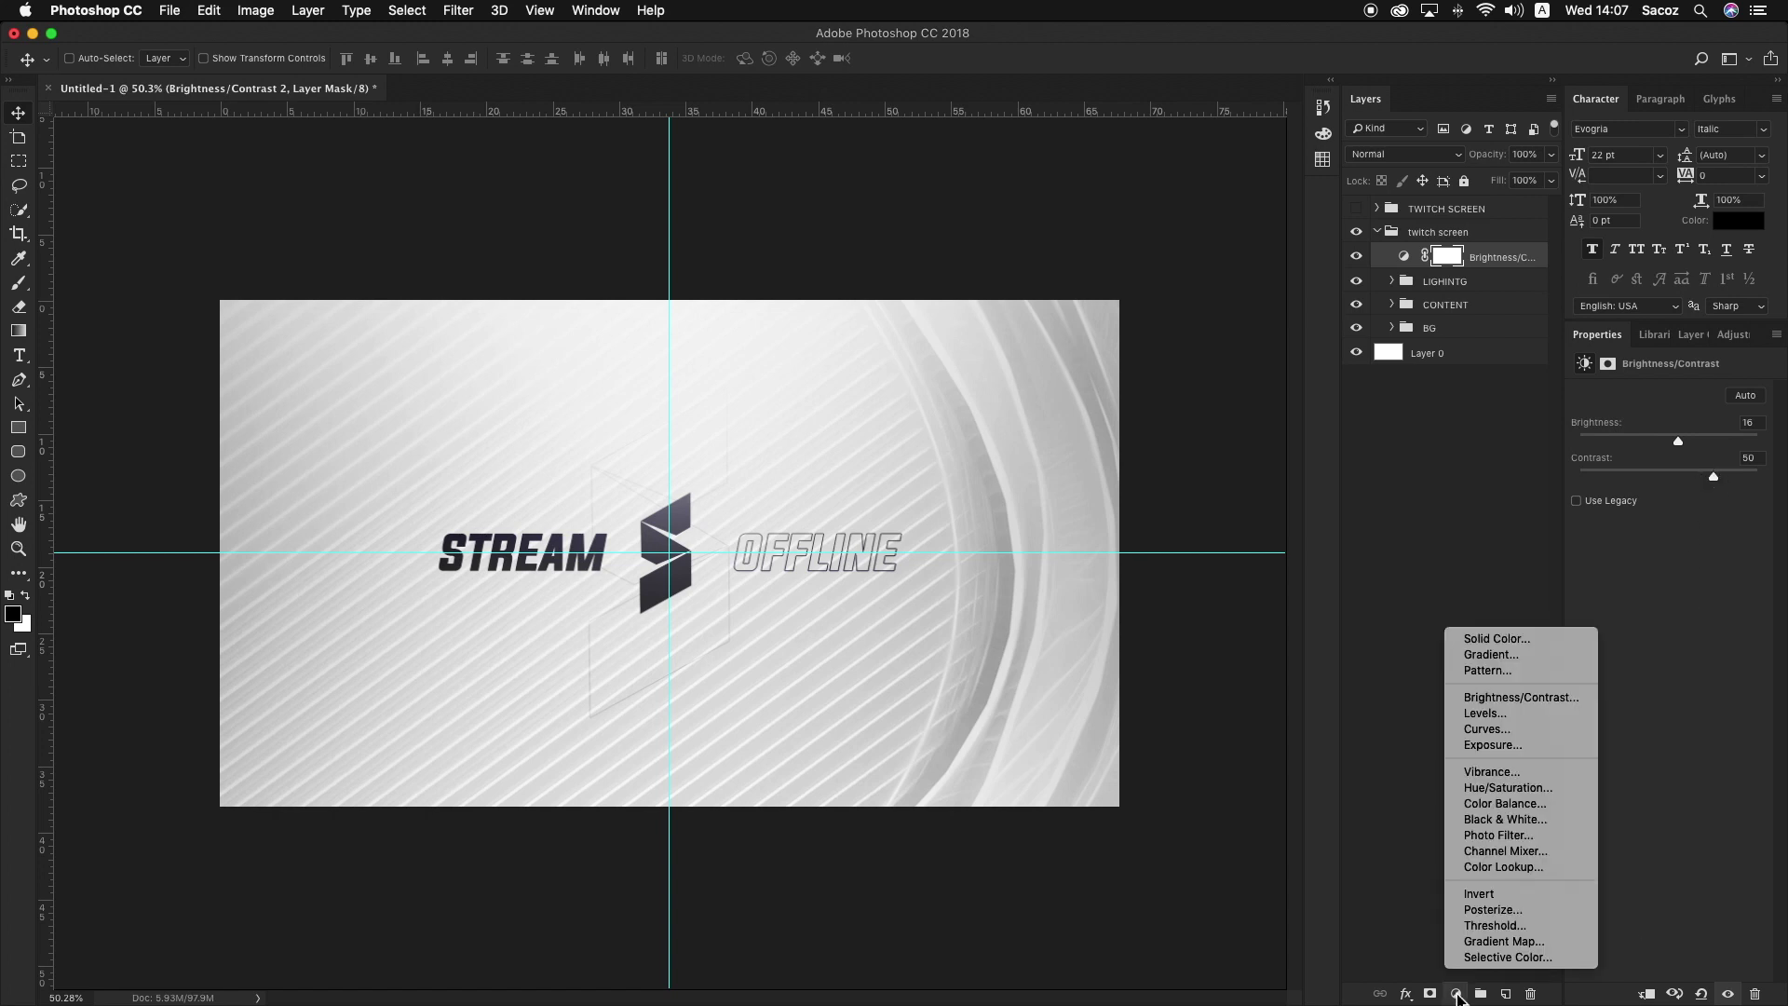
click(1574, 730)
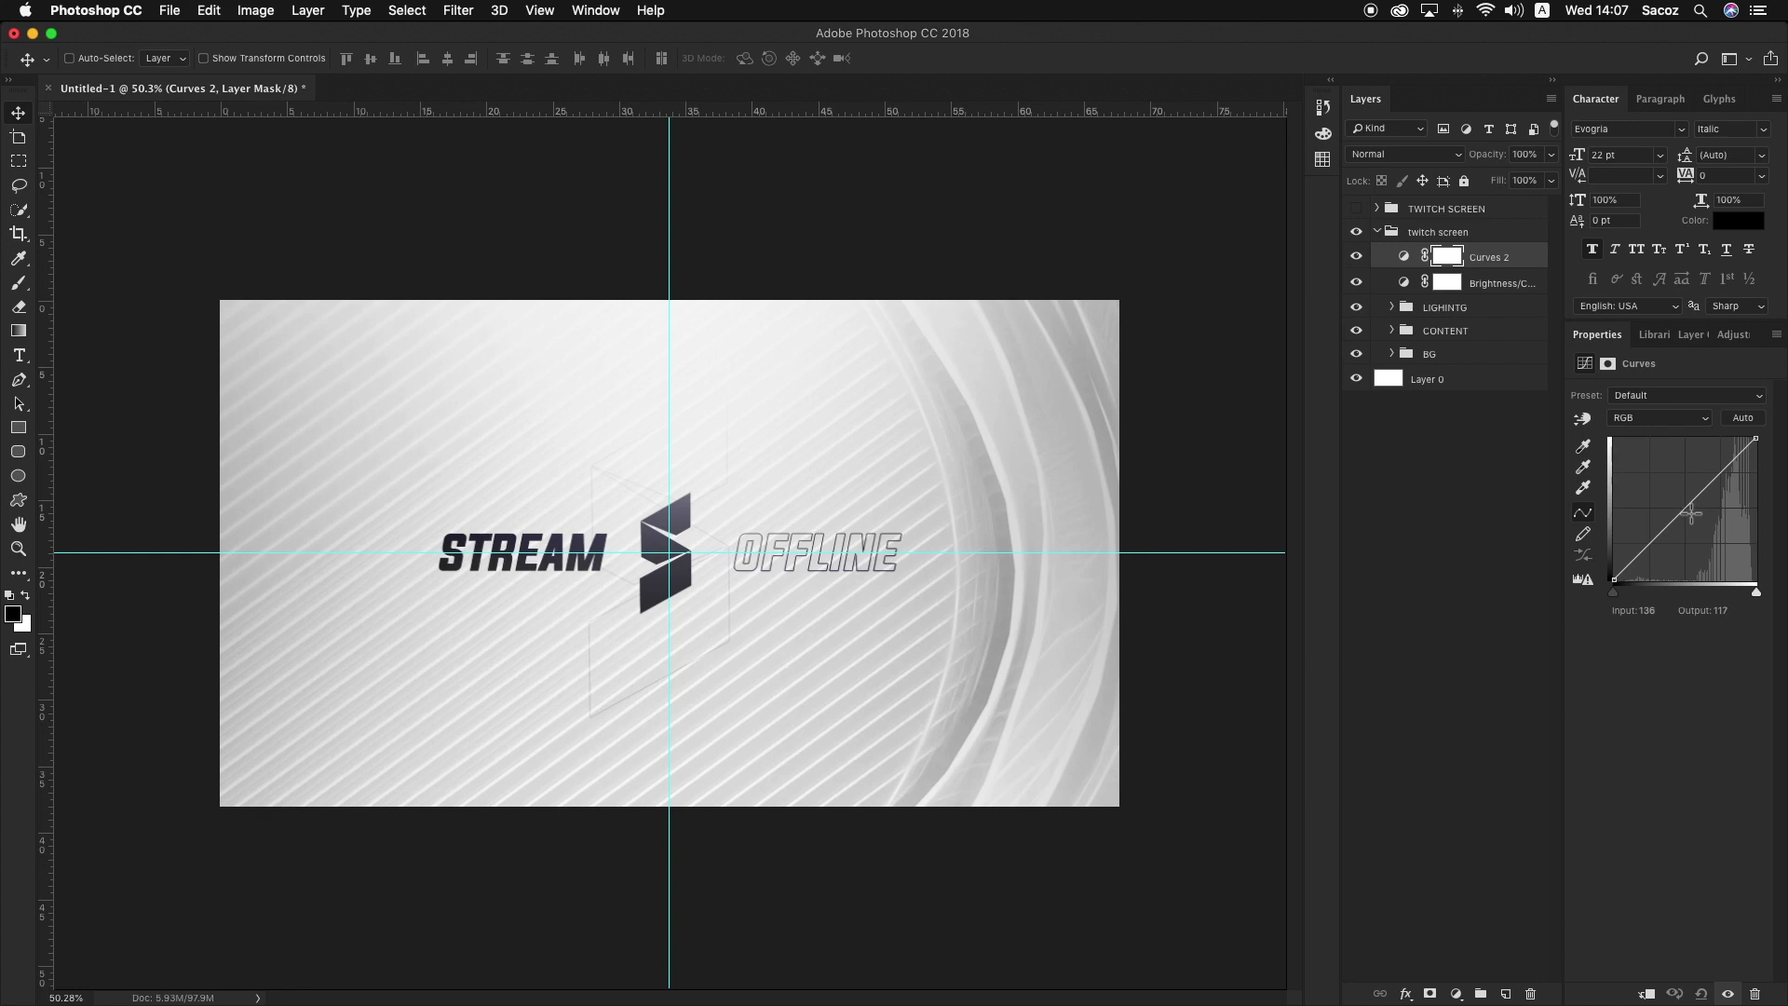
mouse_move(1690, 509)
mouse_down()
mouse_move(1655, 479)
mouse_move(1706, 519)
mouse_move(1692, 513)
mouse_up()
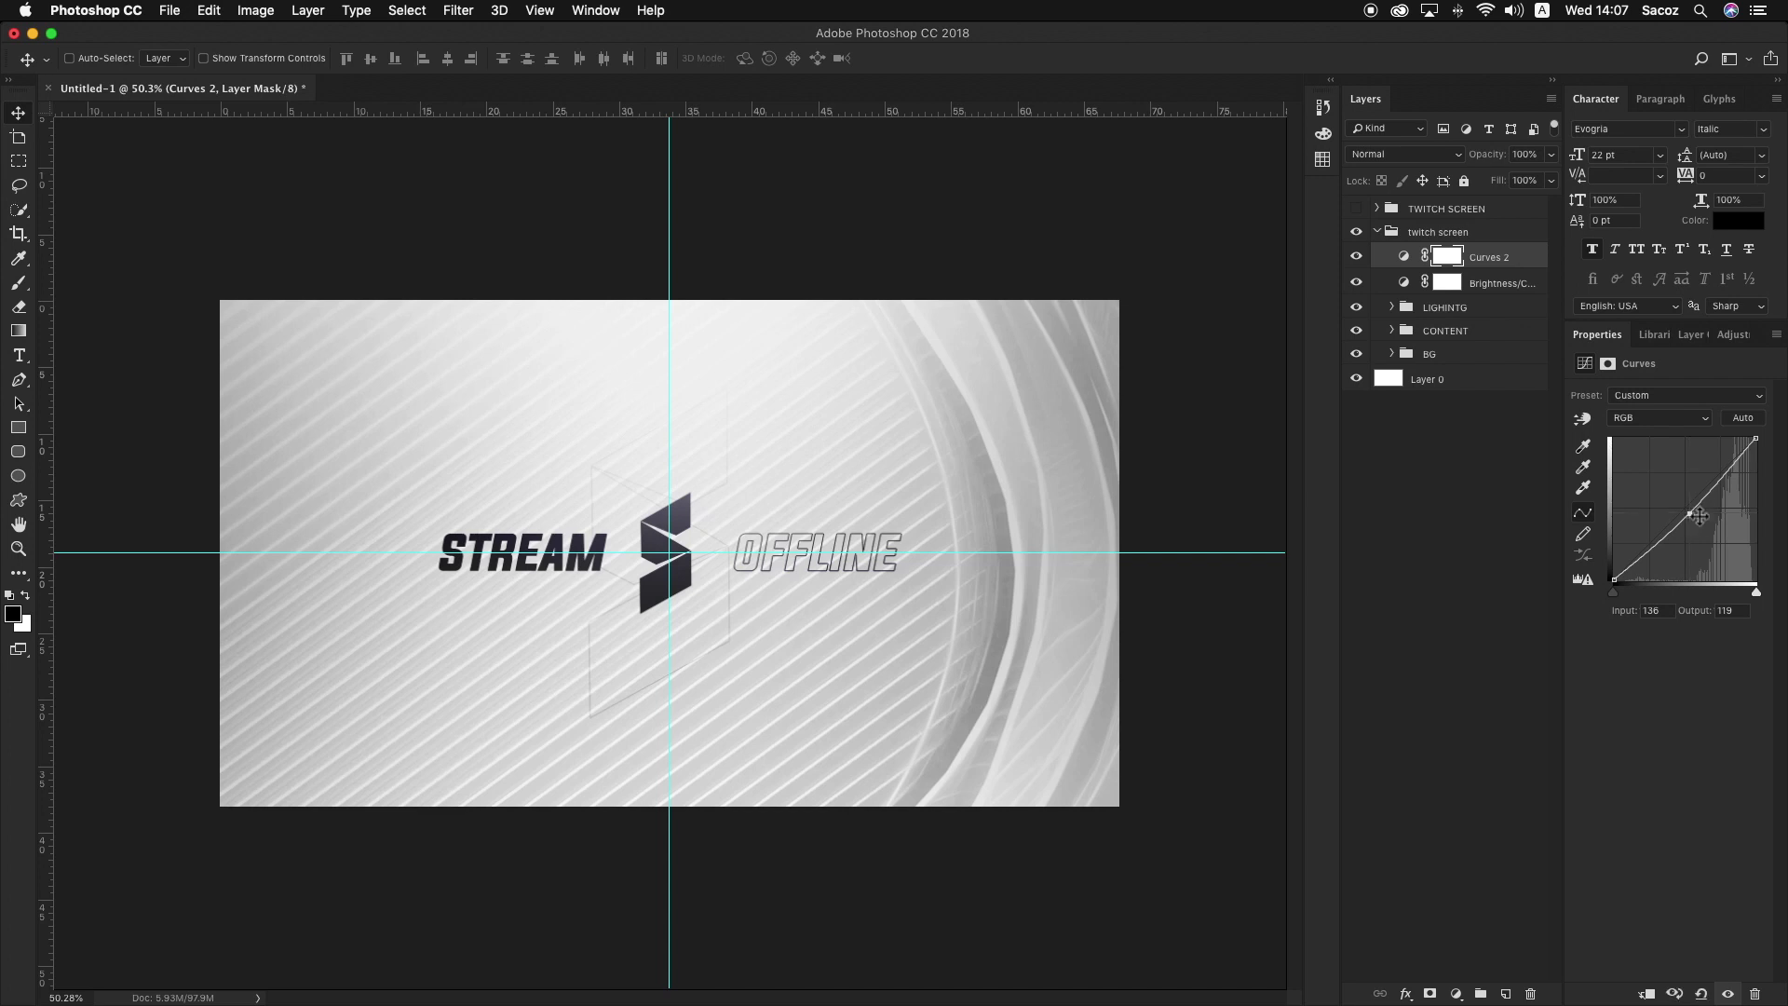
click(1356, 257)
click(1356, 257)
Step: Add a shadow point at input 83, output 59 to the curve and move its highlight point to input 243, output 252
drag(1656, 543, 1661, 549)
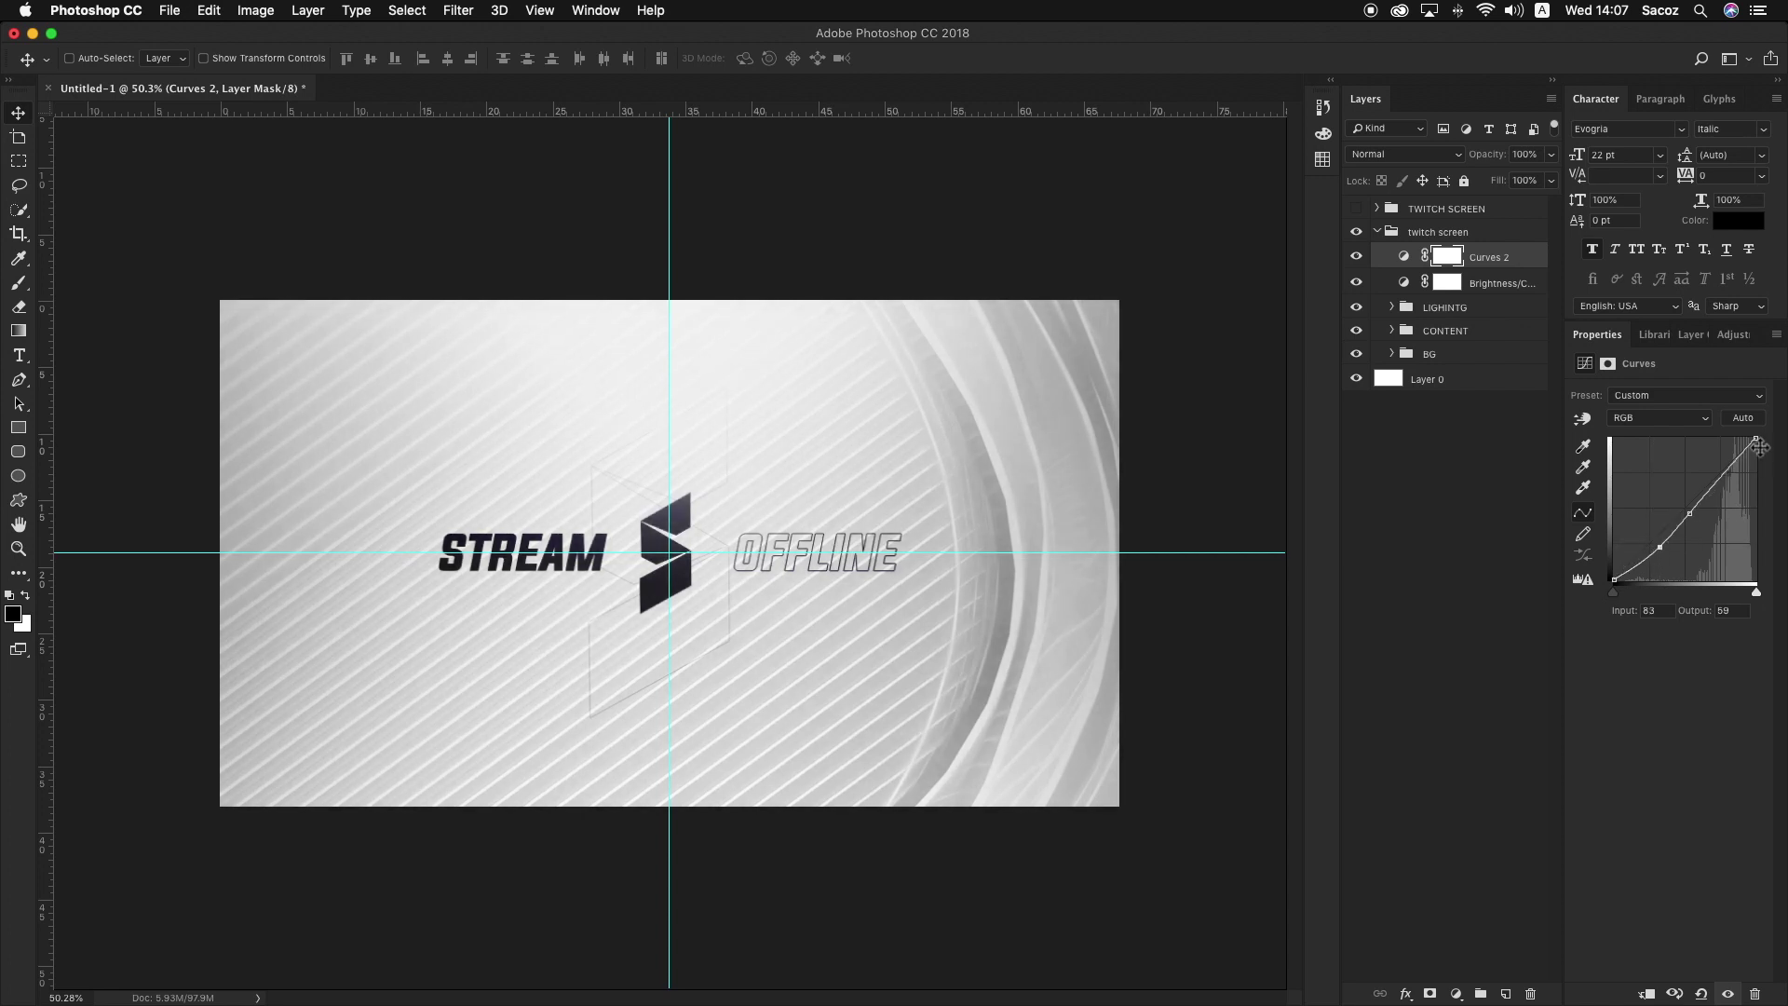
drag(1755, 438, 1749, 438)
drag(1100, 524, 1078, 512)
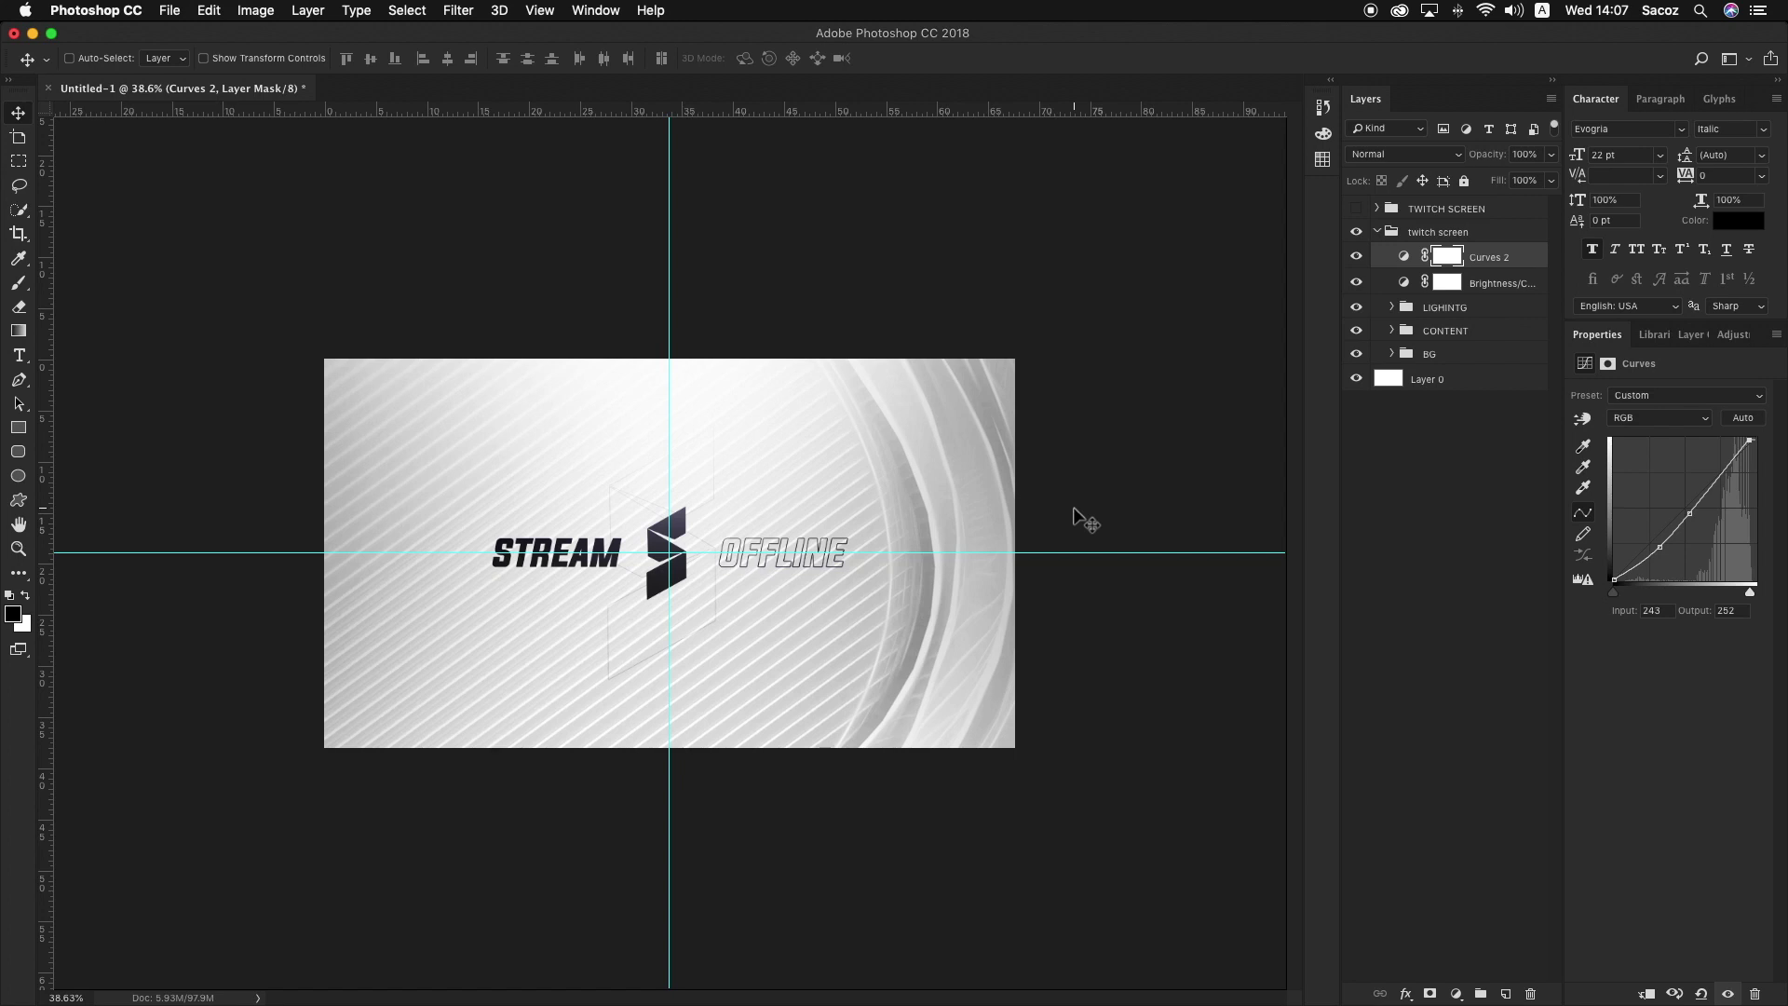
Step: Group the Curves and Brightness/Contrast adjustment layers, and collapse the parent twitch screen group
shift+click(1517, 283)
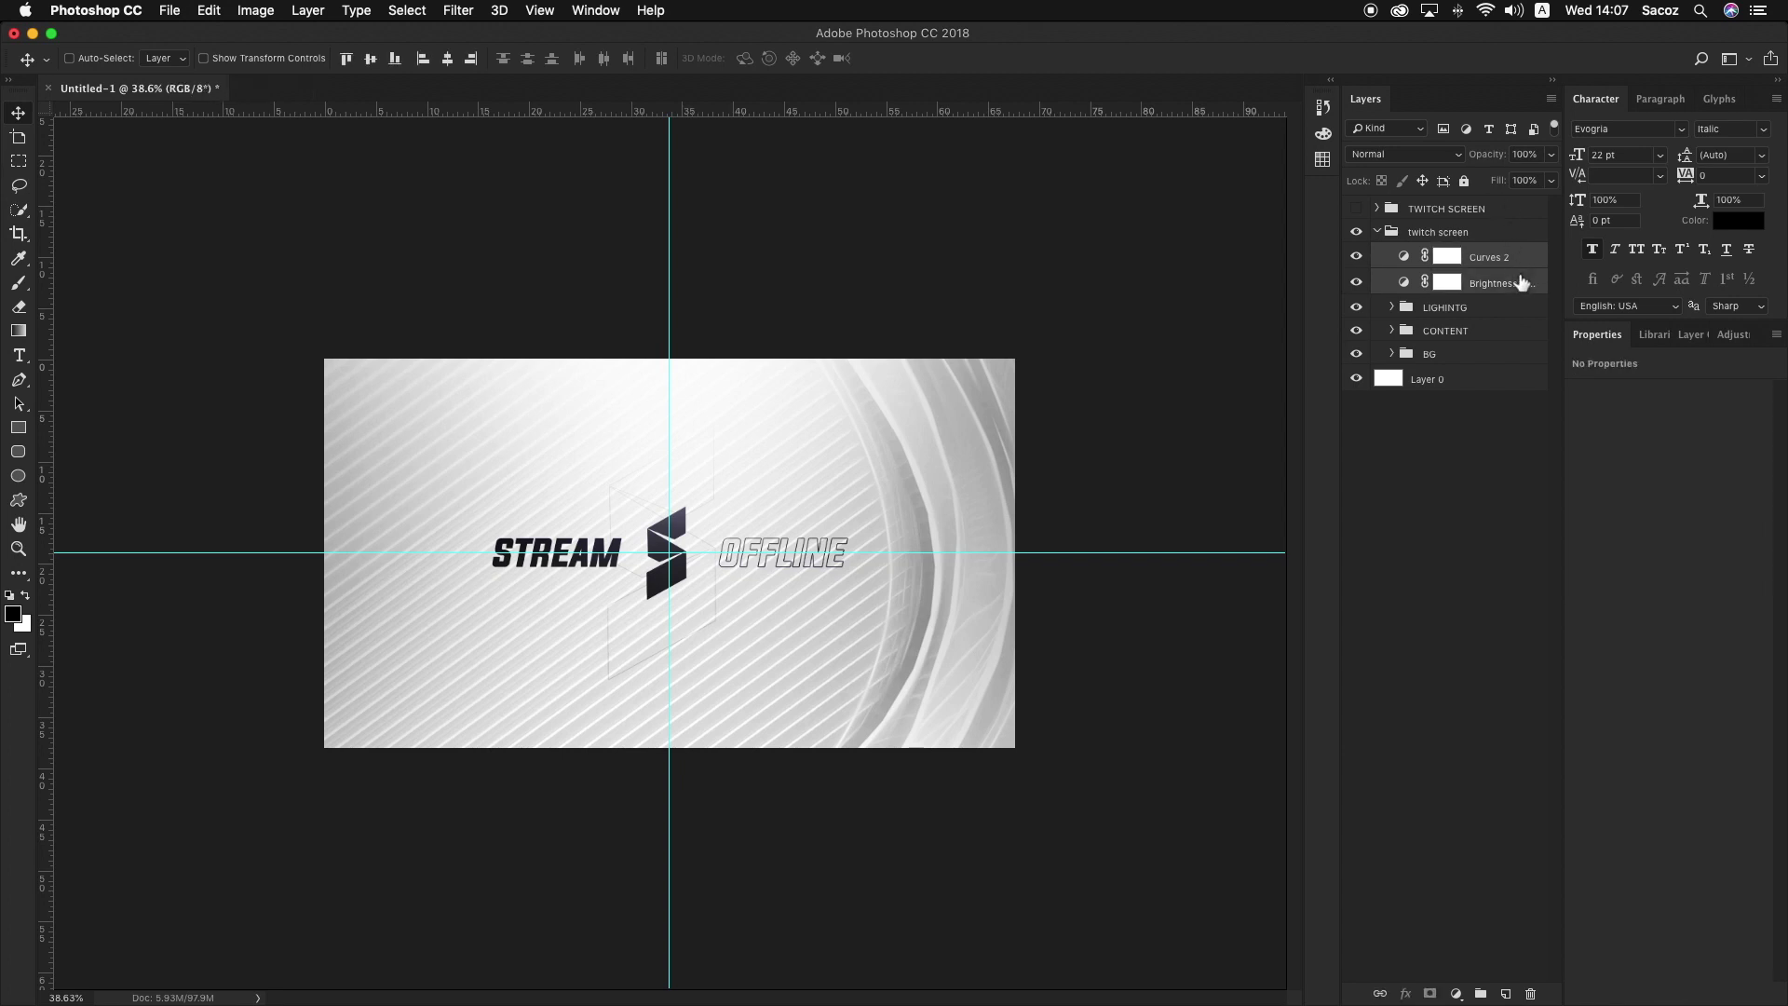
key(super+g)
double_click(1441, 255)
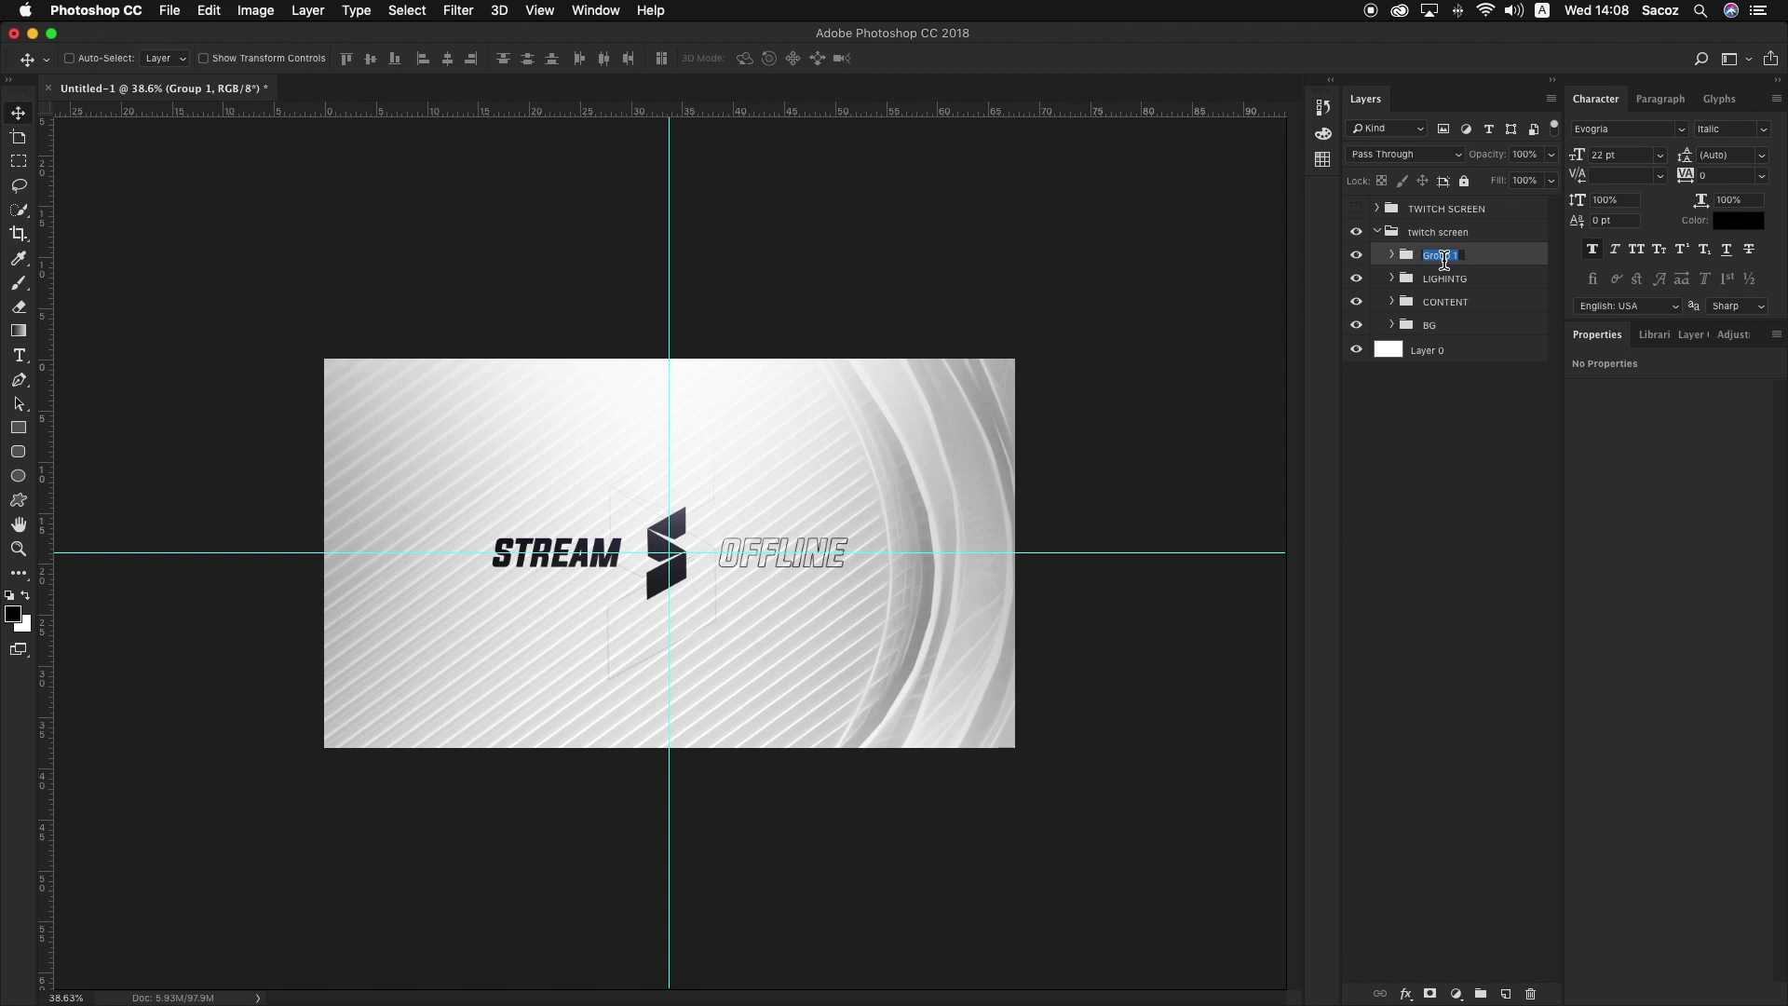
key(Return)
click(1377, 231)
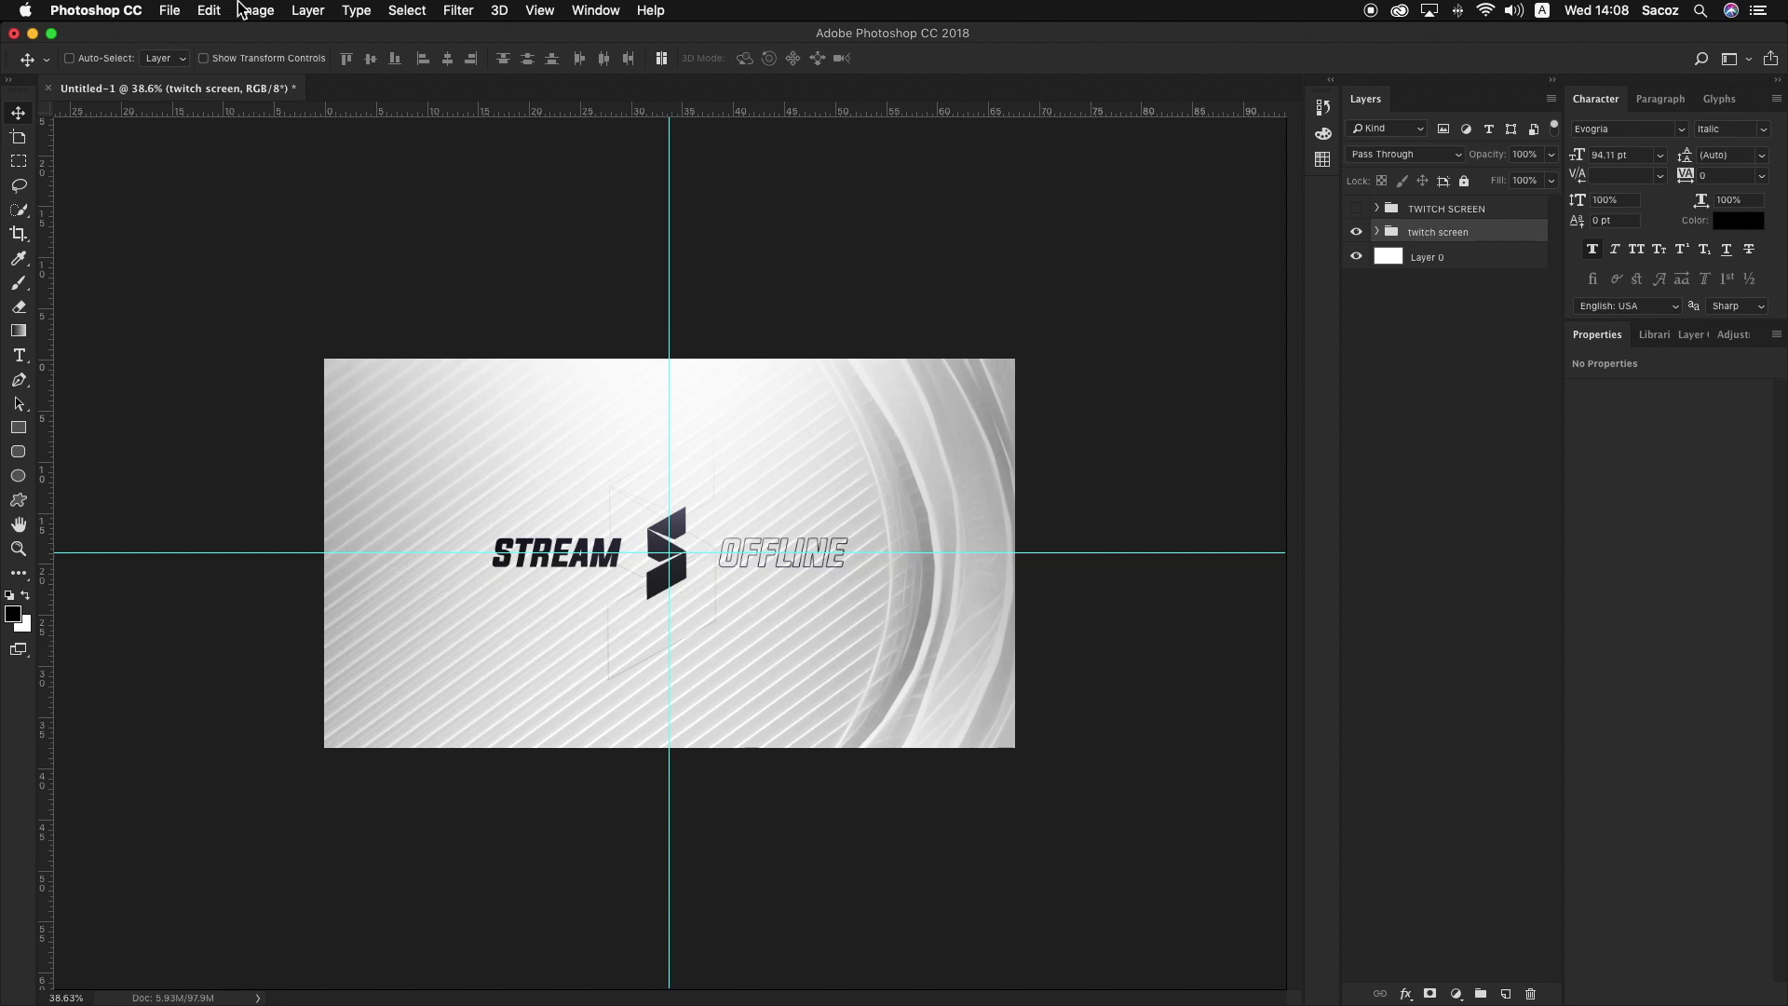
Step: Export the design as a PNG to the Desktop, named "Twitch Offline Screen" followed by the creator's name
click(177, 10)
mouse_move(325, 250)
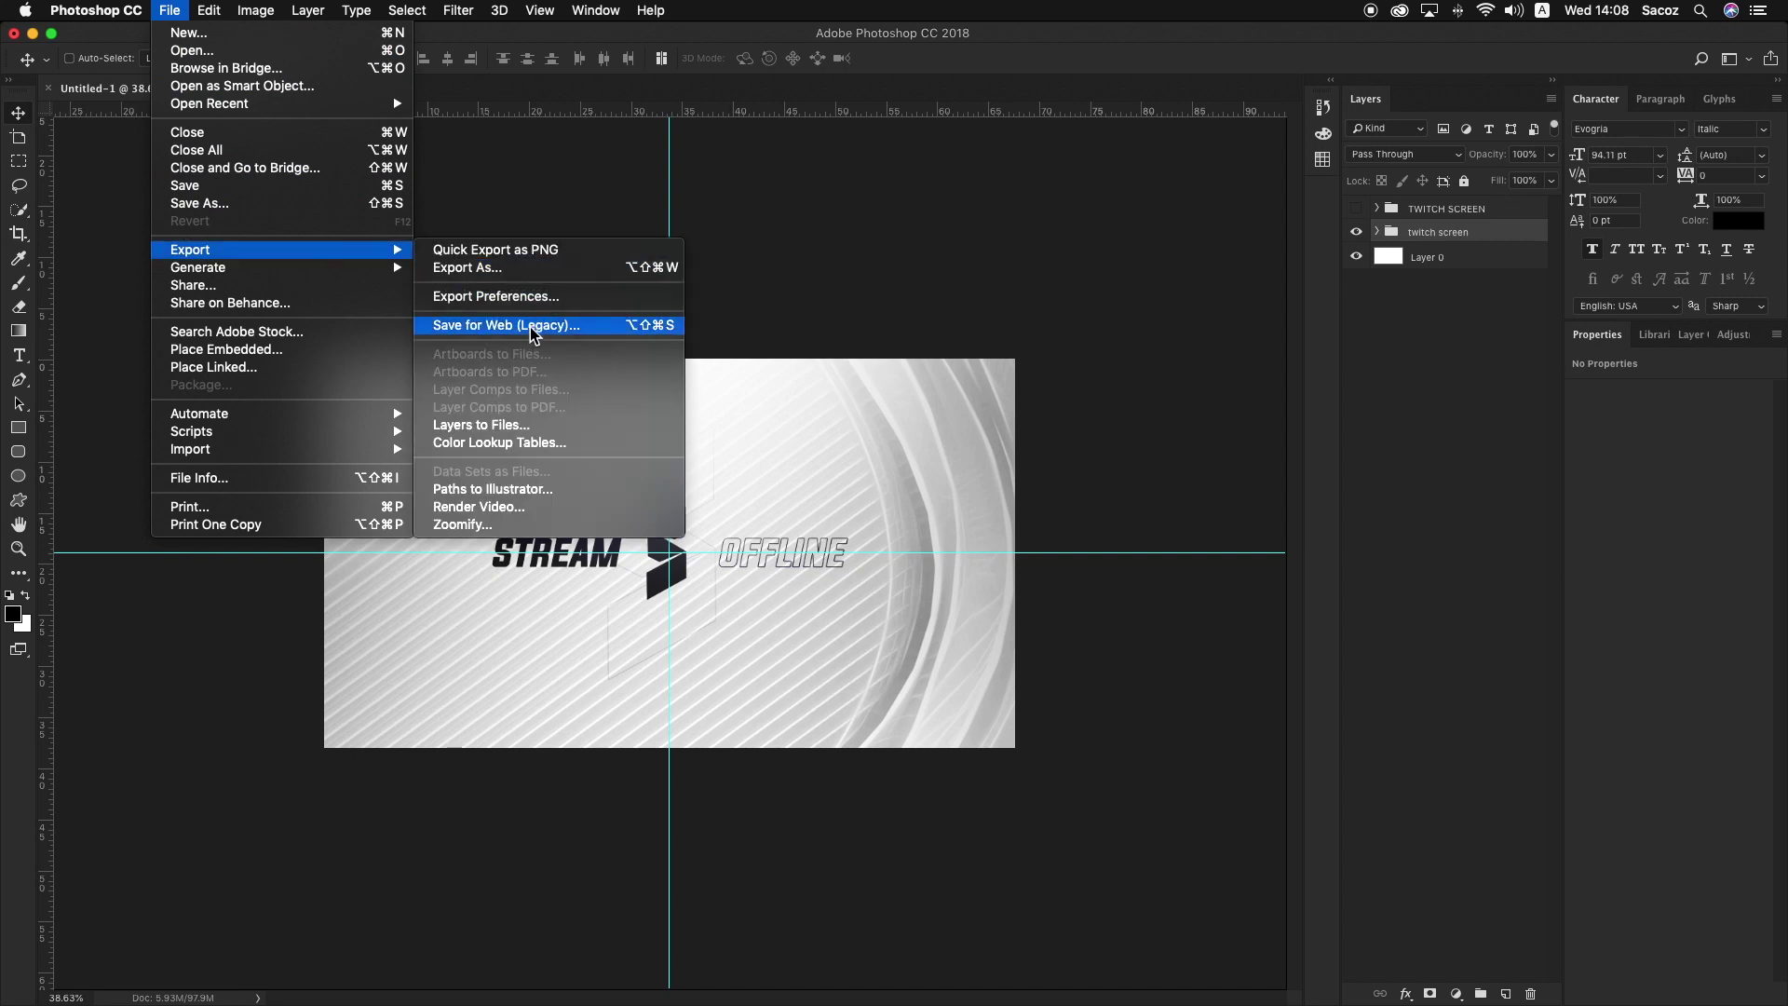
click(523, 265)
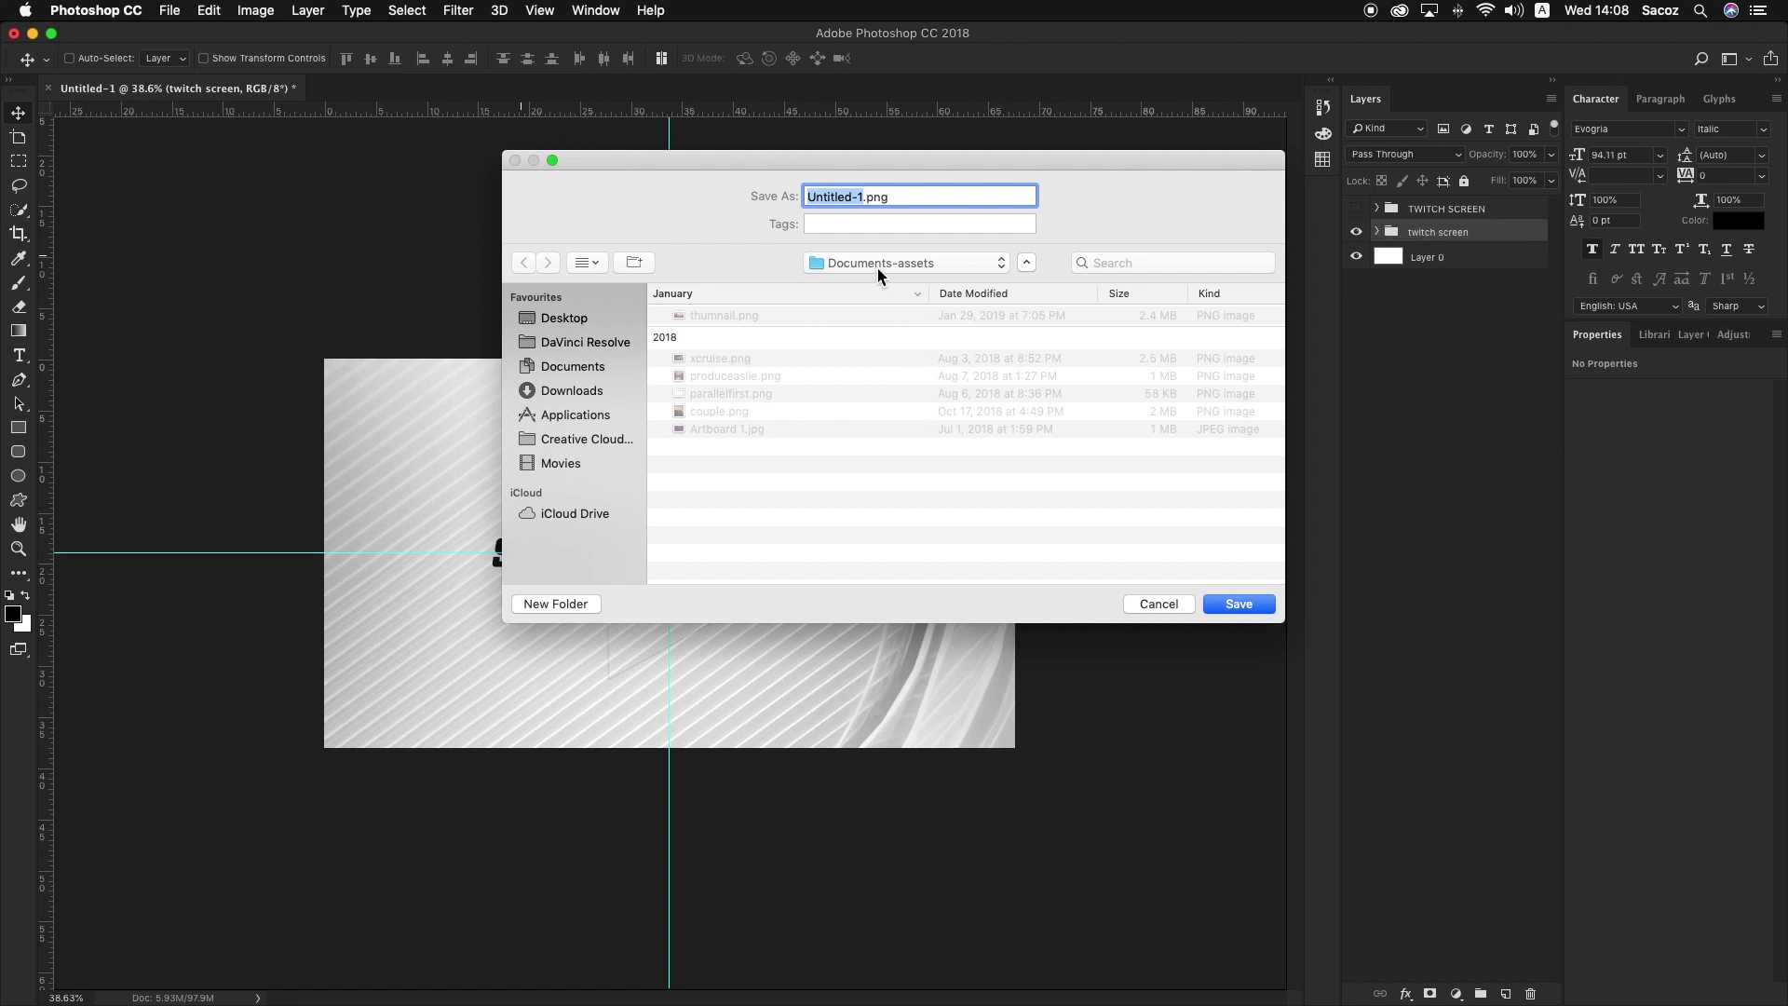
click(568, 318)
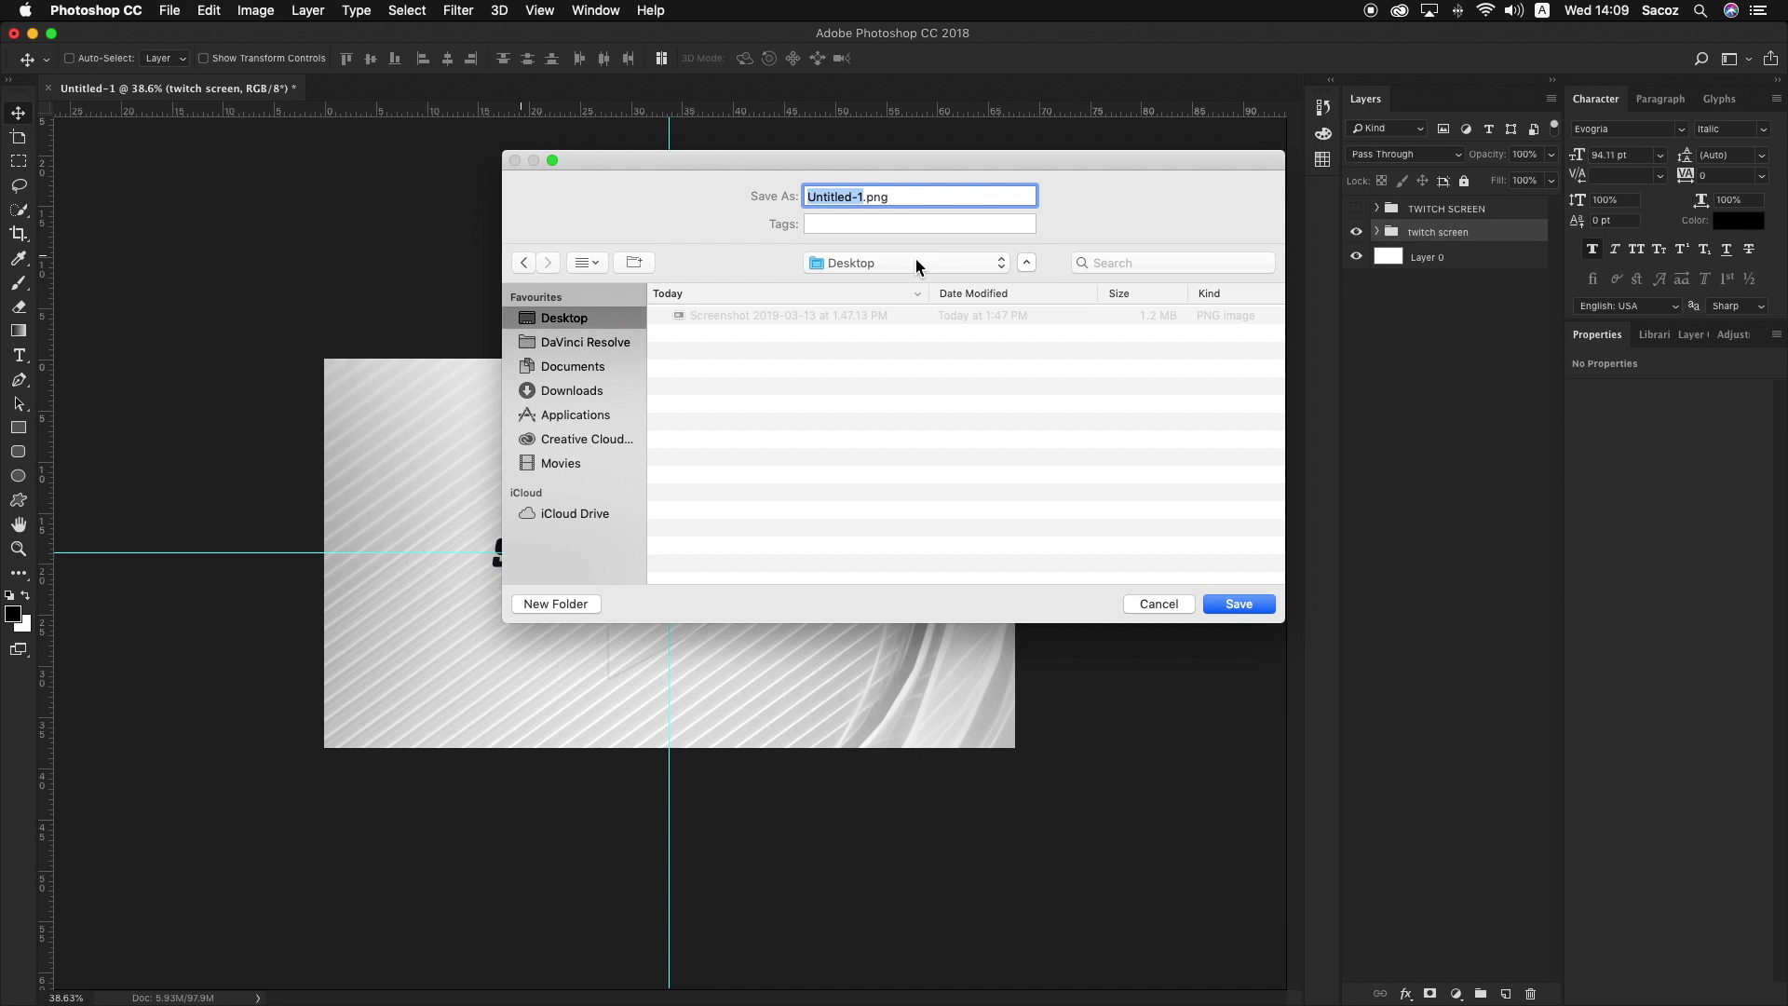
text(Twitch Of)
text(fline Screen )
text(Sacoz)
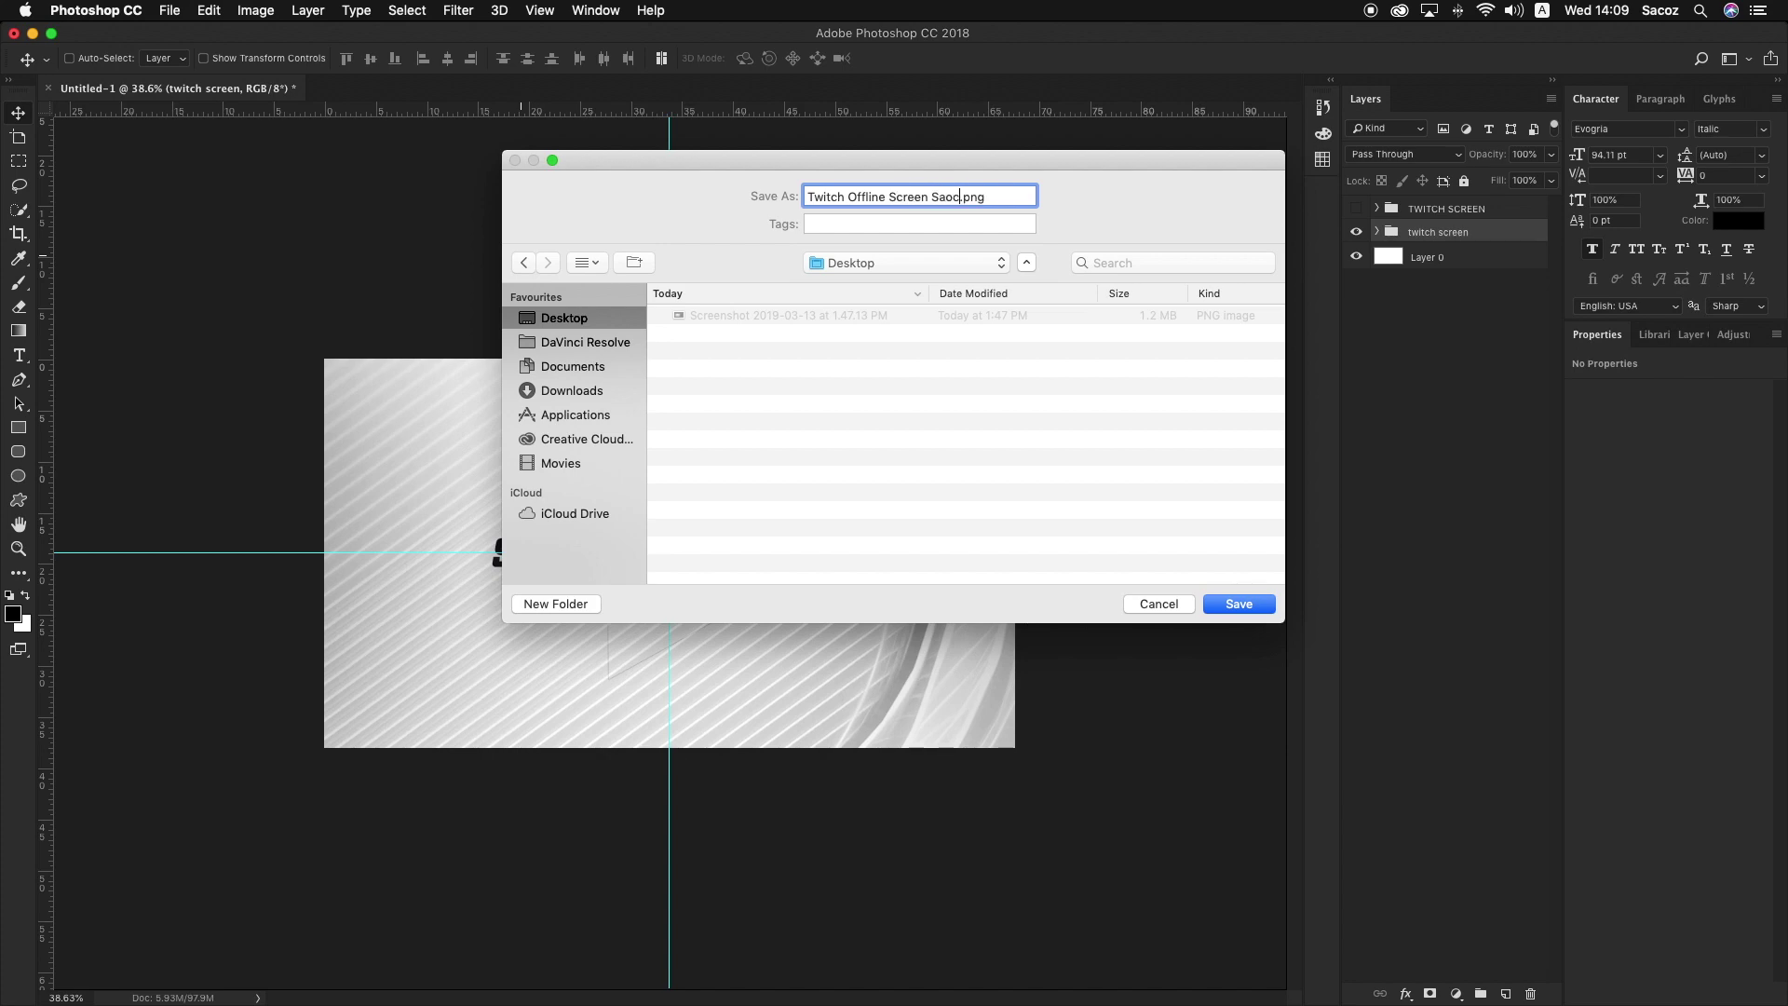
key(Return)
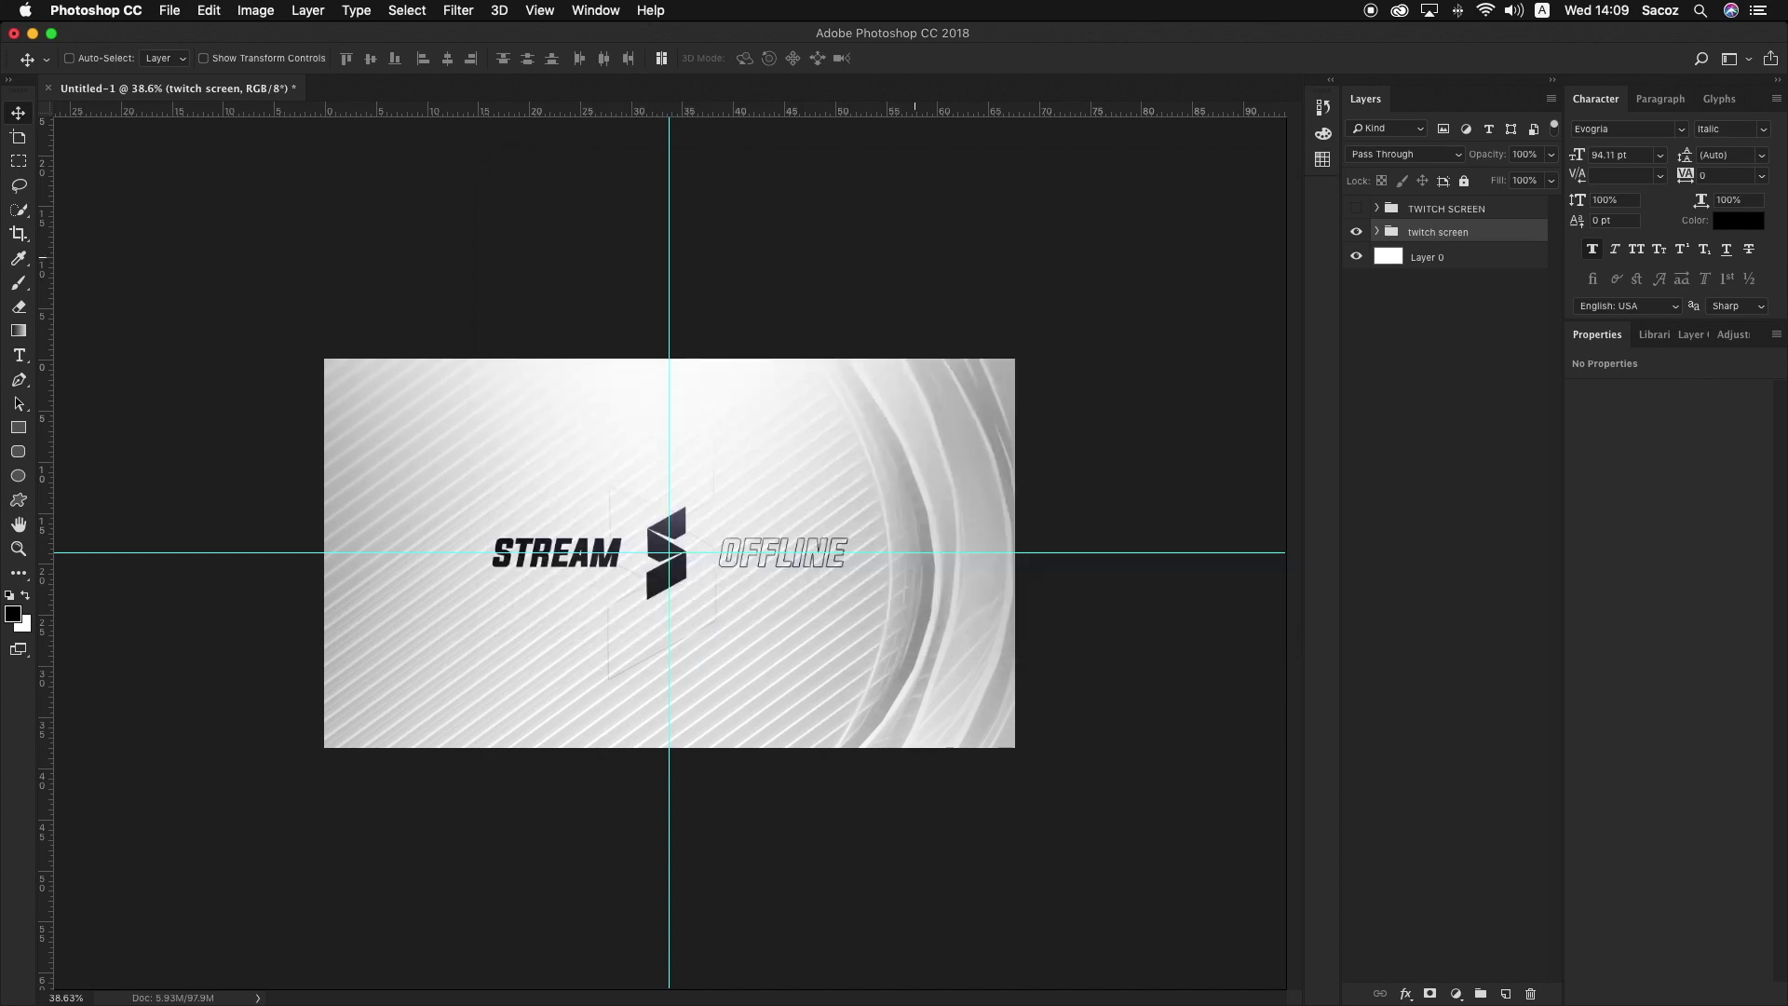